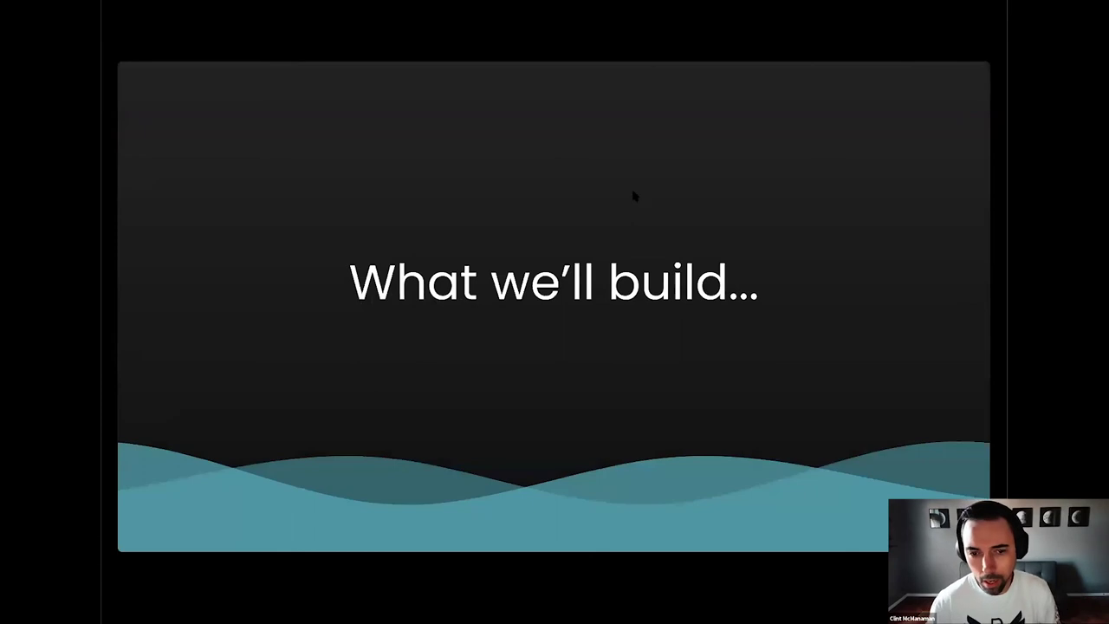
{"action": "left_click", "coordinate": [634, 196]}
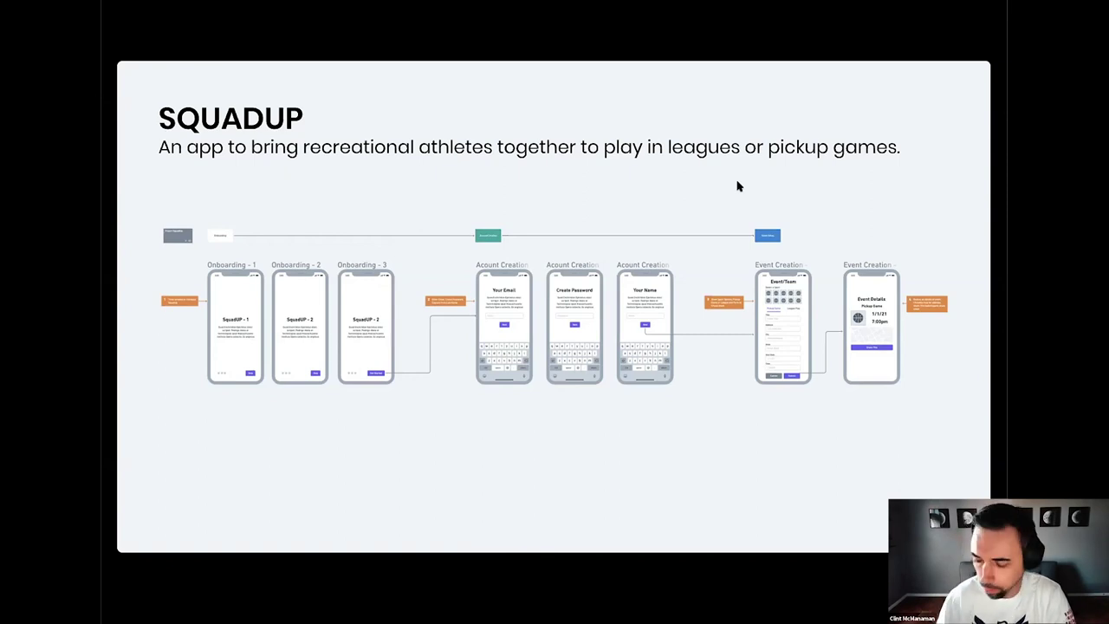
{"action": "key", "text": "Right"}
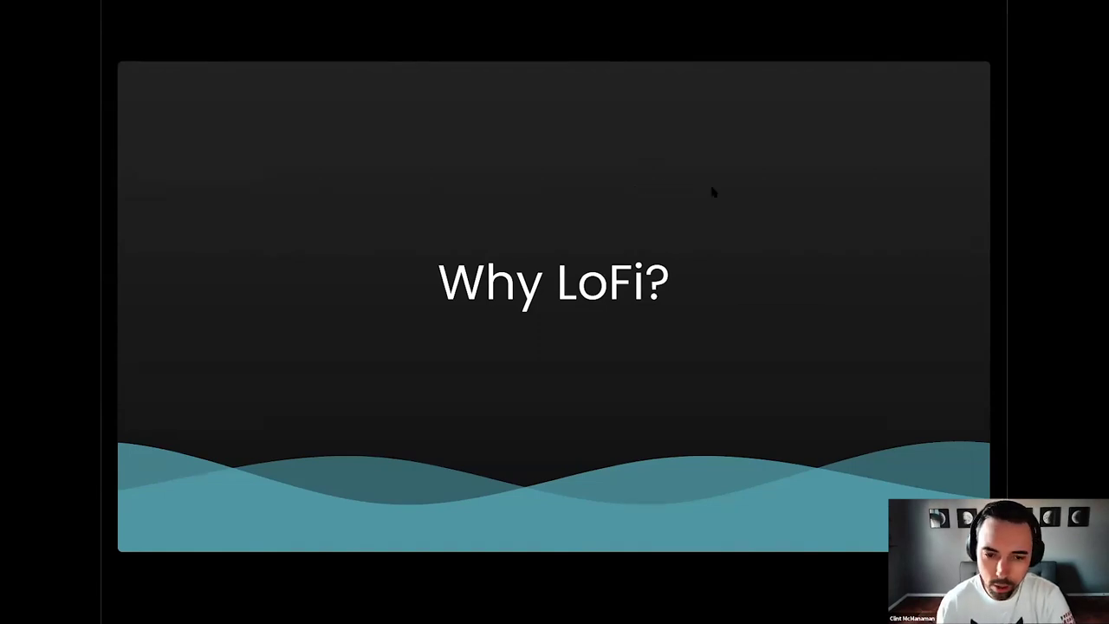
{"action": "key", "text": "Right"}
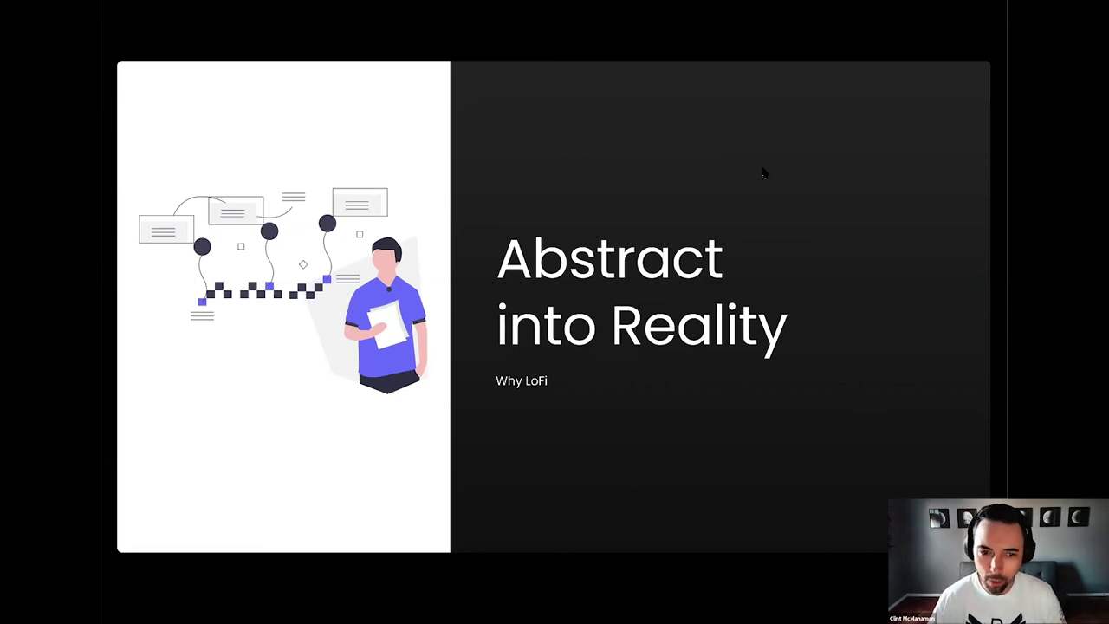
{"action": "key", "text": "Right"}
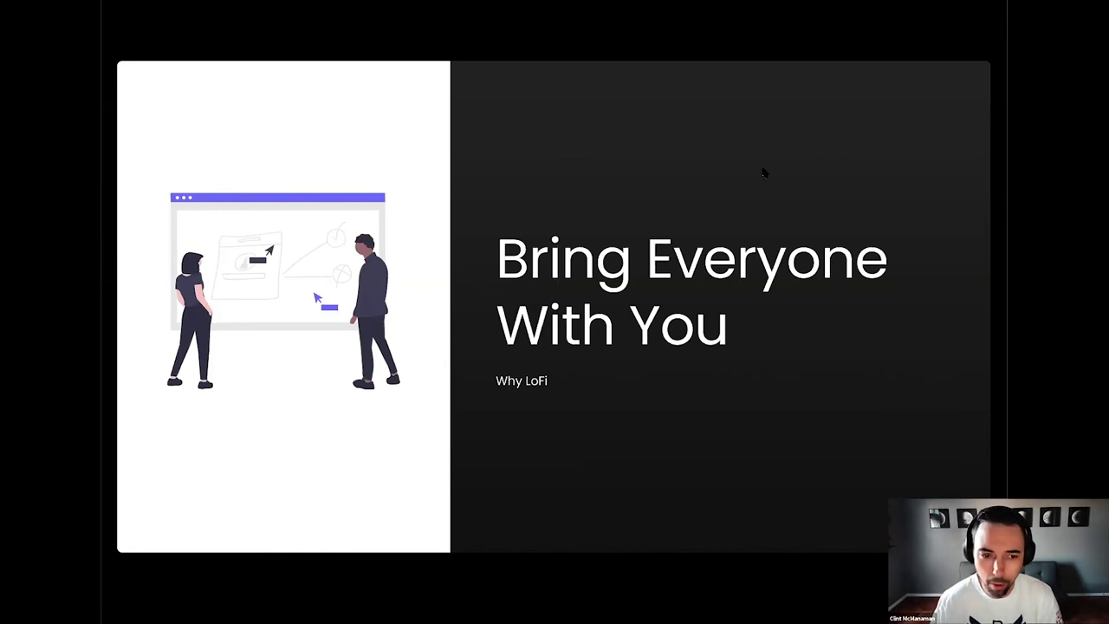
{"action": "key", "text": "Right"}
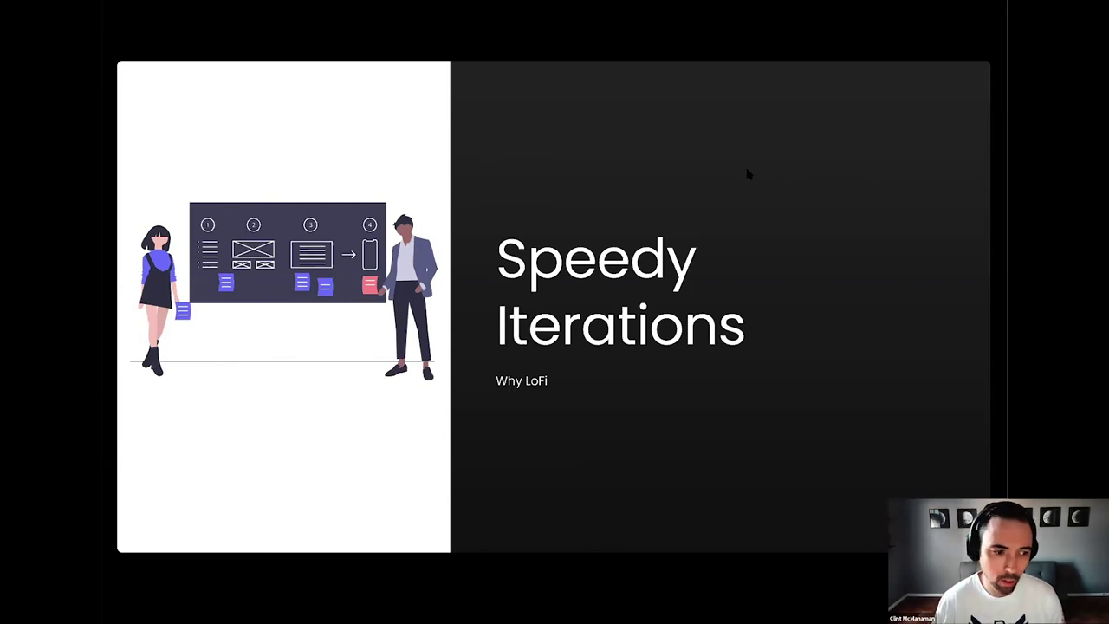
{"action": "key", "text": "Right"}
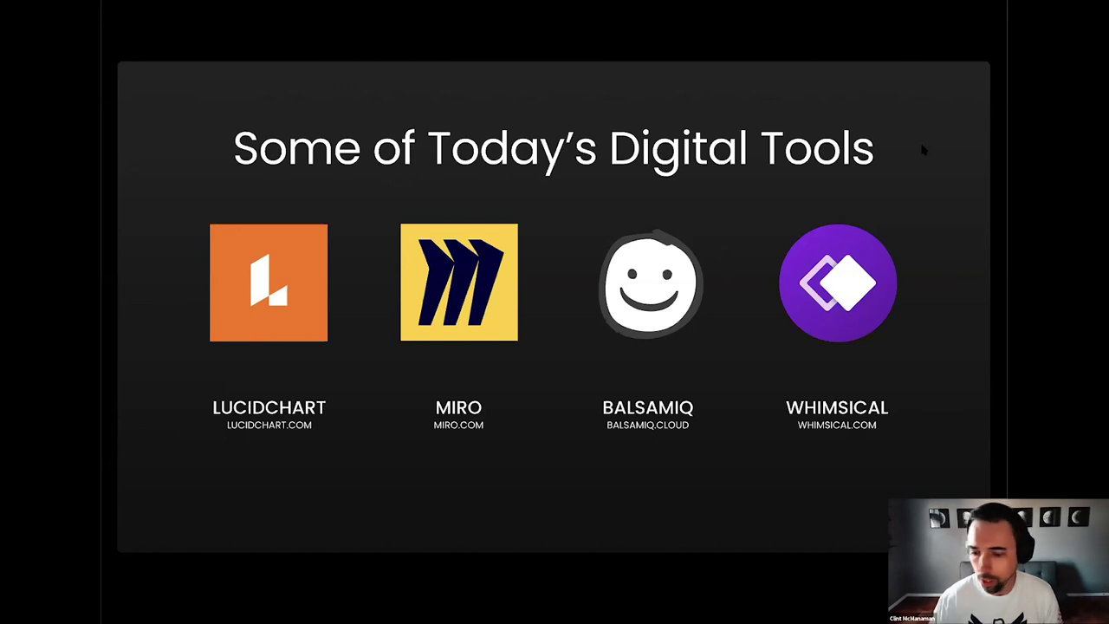
{"action": "key", "text": "Right"}
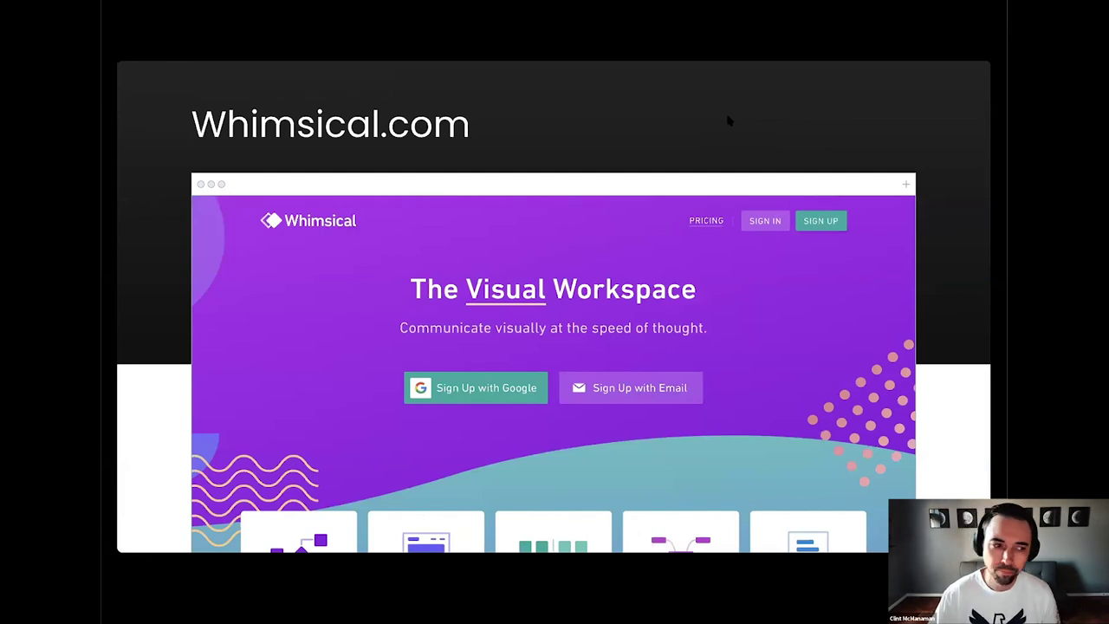
{"action": "key", "text": "Right"}
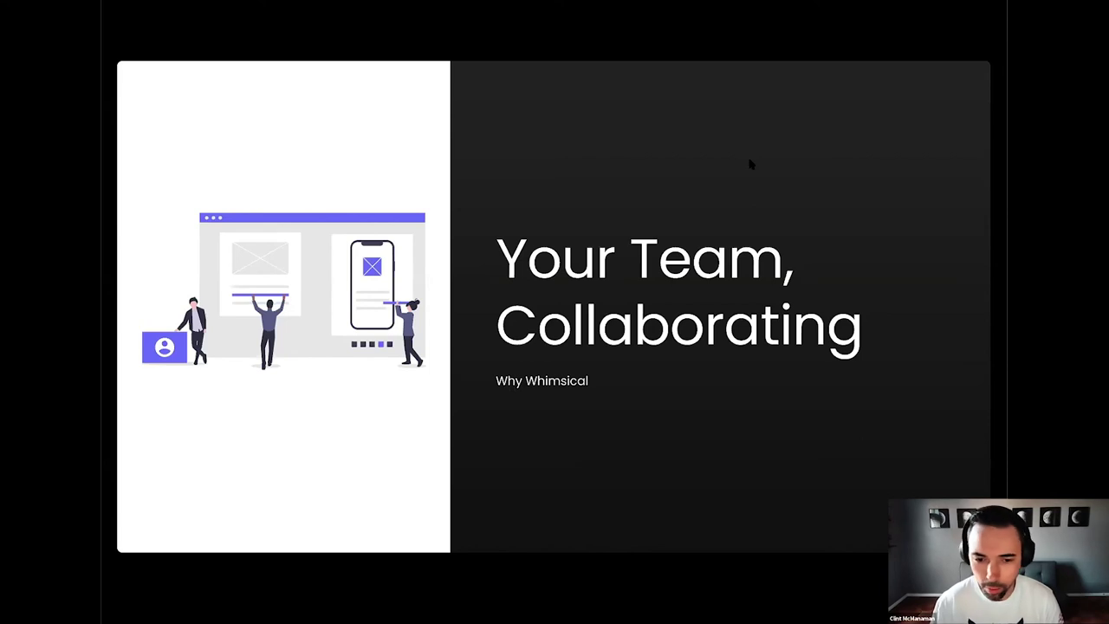
{"action": "key", "text": "Right"}
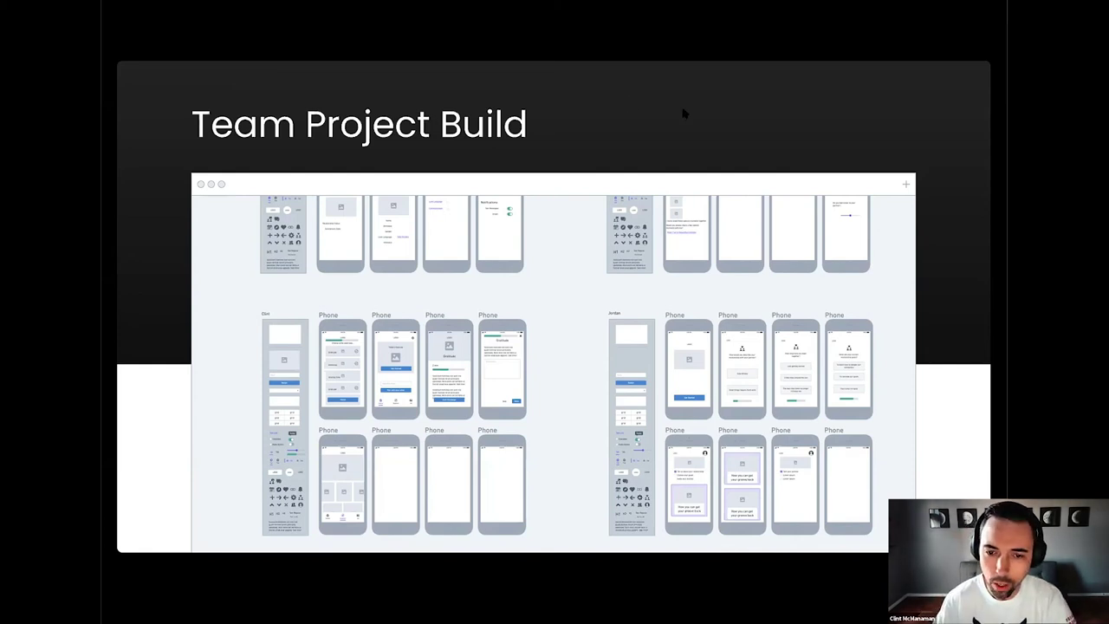
{"action": "key", "text": "Right"}
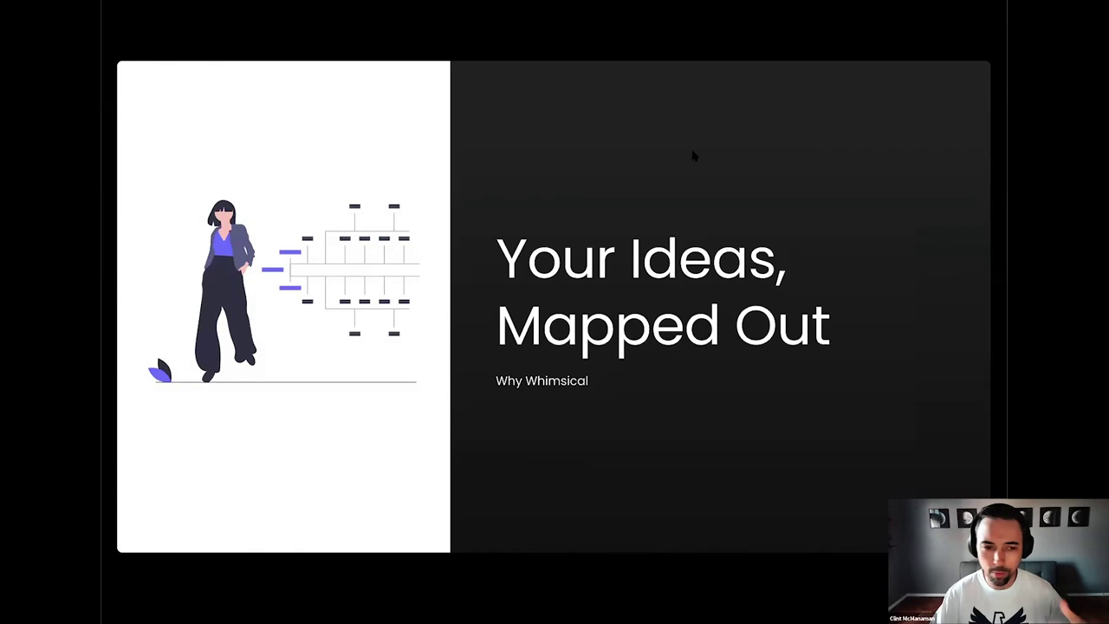
{"action": "key", "text": "Right"}
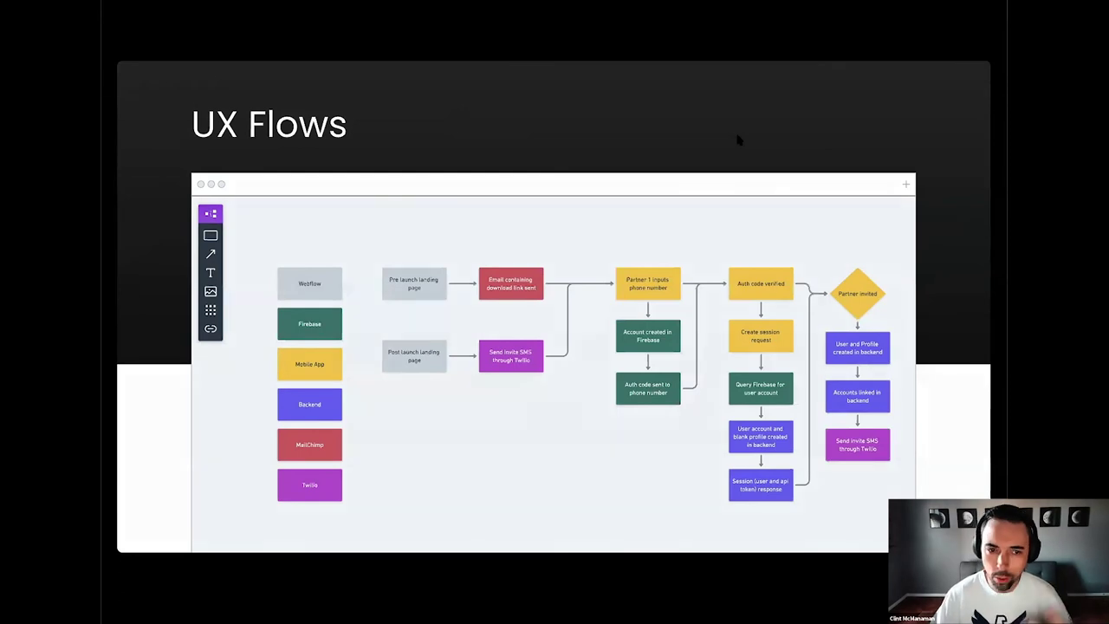
{"action": "key", "text": "Right"}
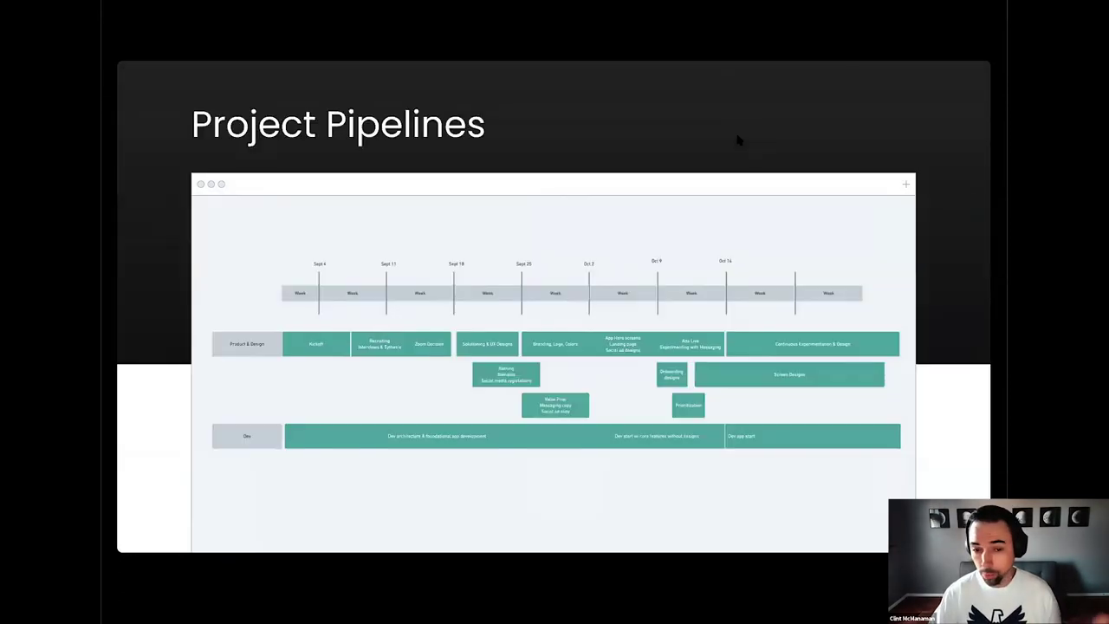
{"action": "key", "text": "Right"}
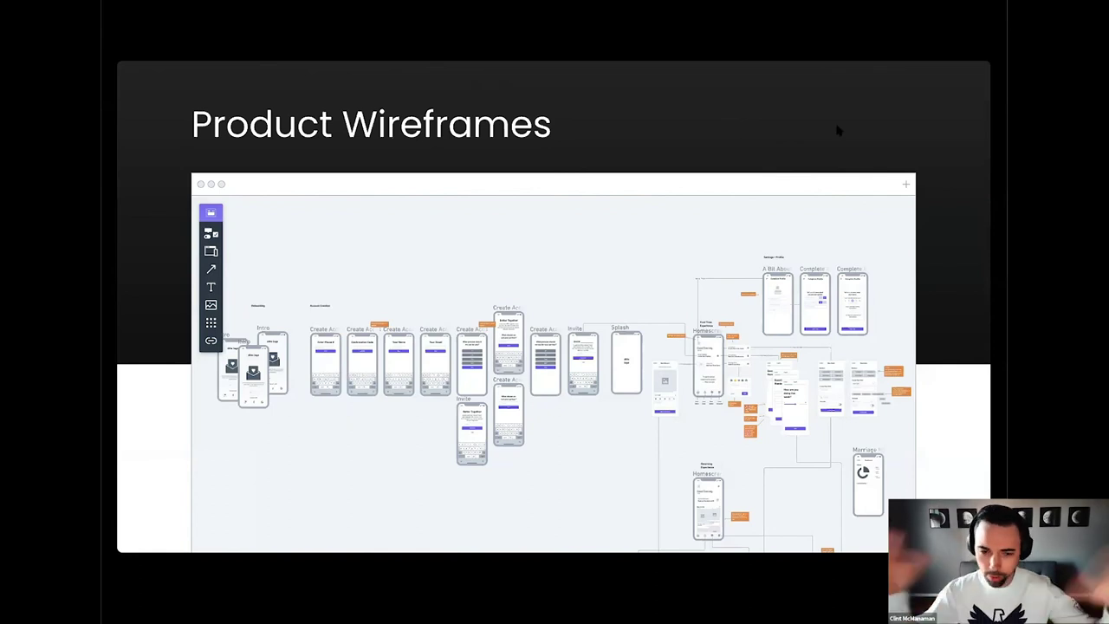
{"action": "key", "text": "Right"}
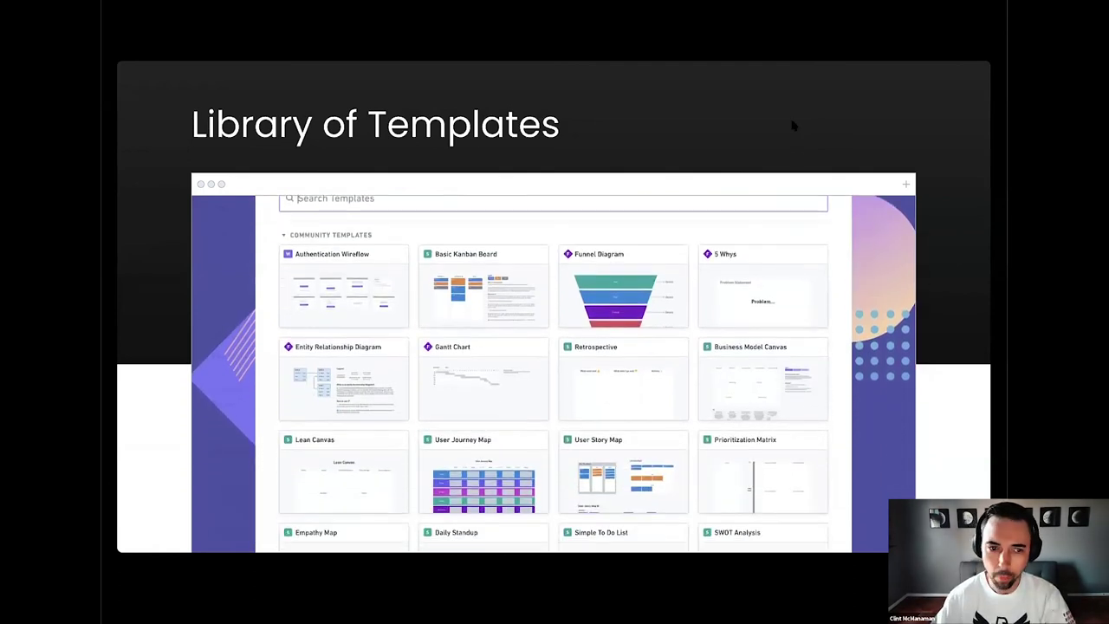
{"action": "key", "text": "Right"}
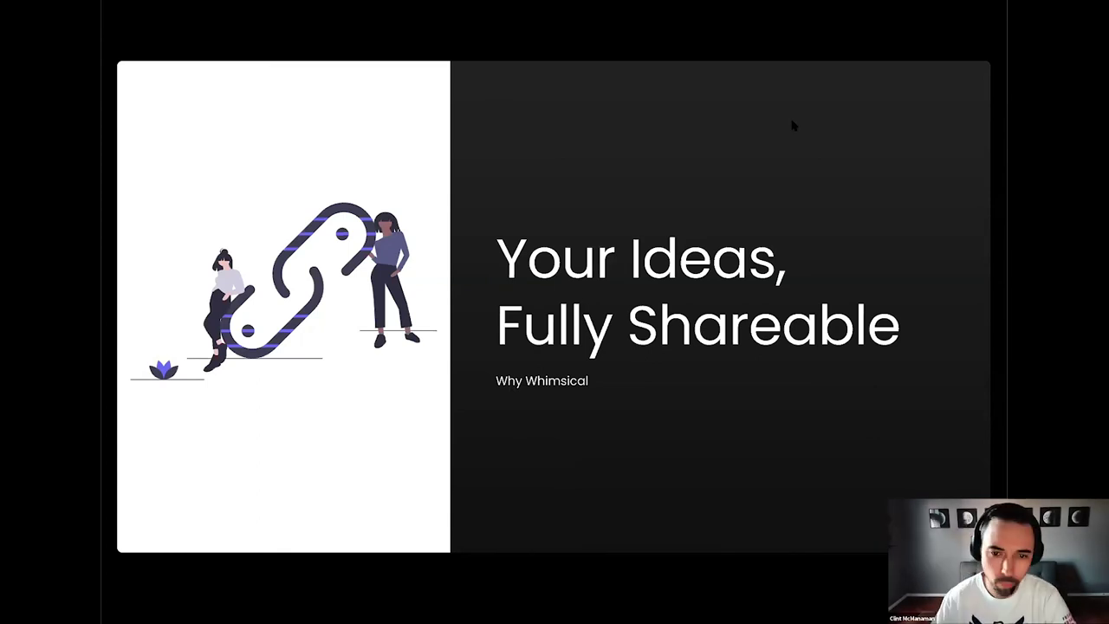
{"action": "key", "text": "Right"}
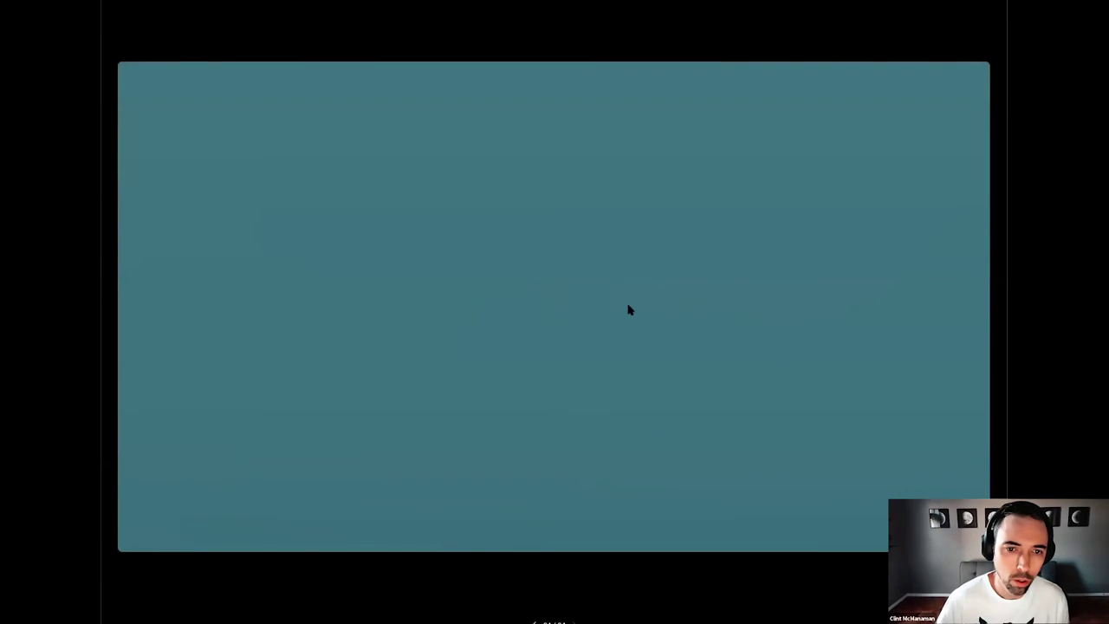
Switch to Whimsical in the browser and try to create a new wireframe board in the Examples folder.
{"action": "key", "text": "super+Tab"}
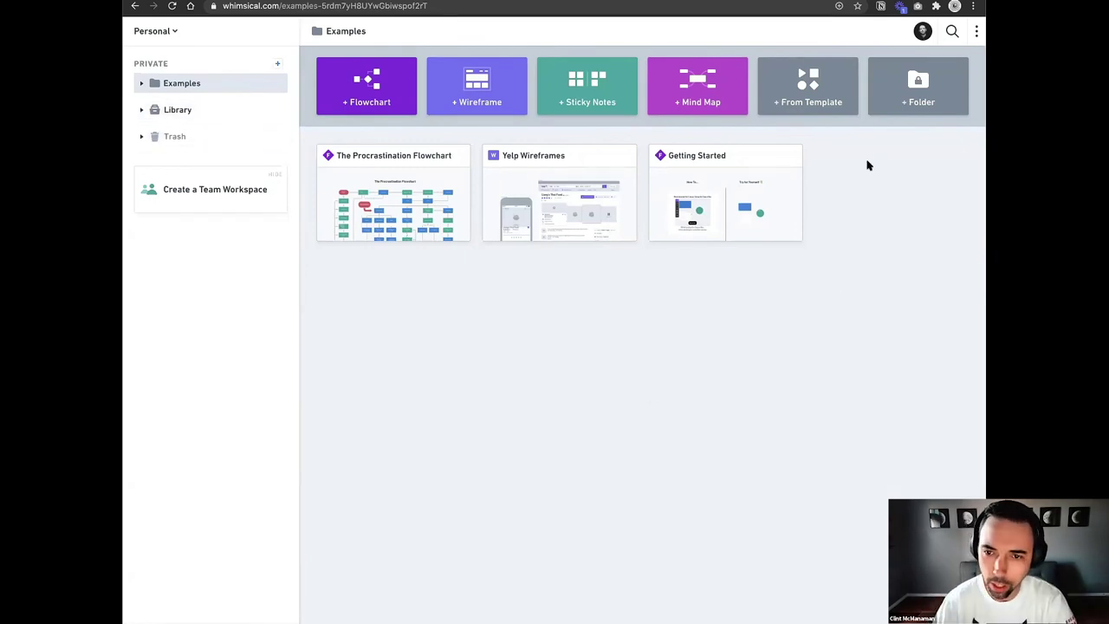
{"action": "left_click", "coordinate": [490, 92]}
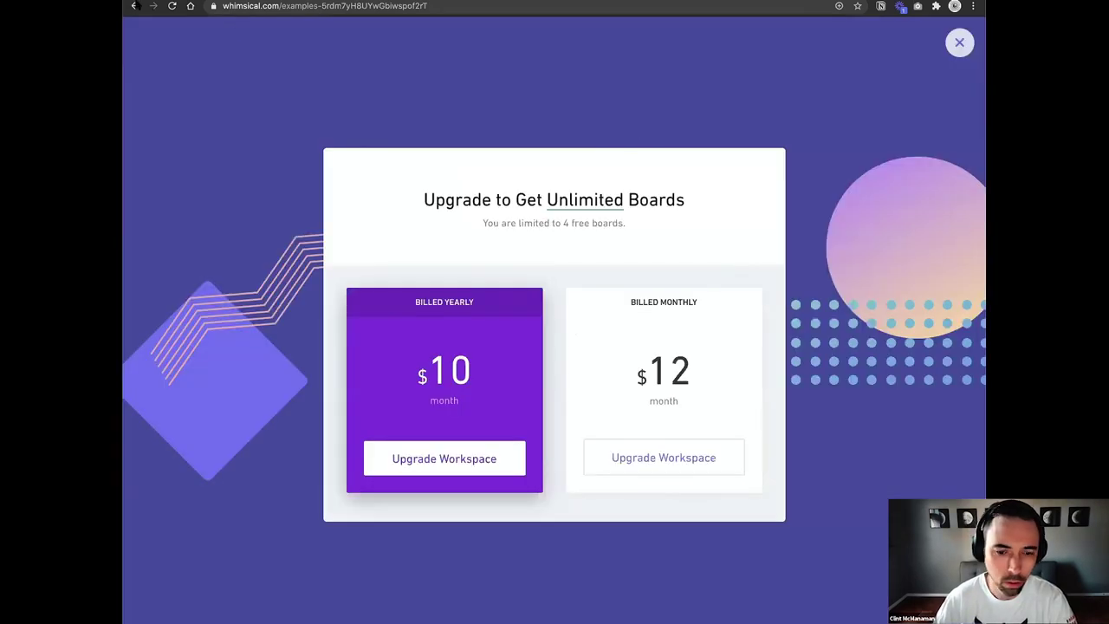
Go back to the untitled wireframe board and rename it SquadUp.
{"action": "left_click", "coordinate": [135, 6]}
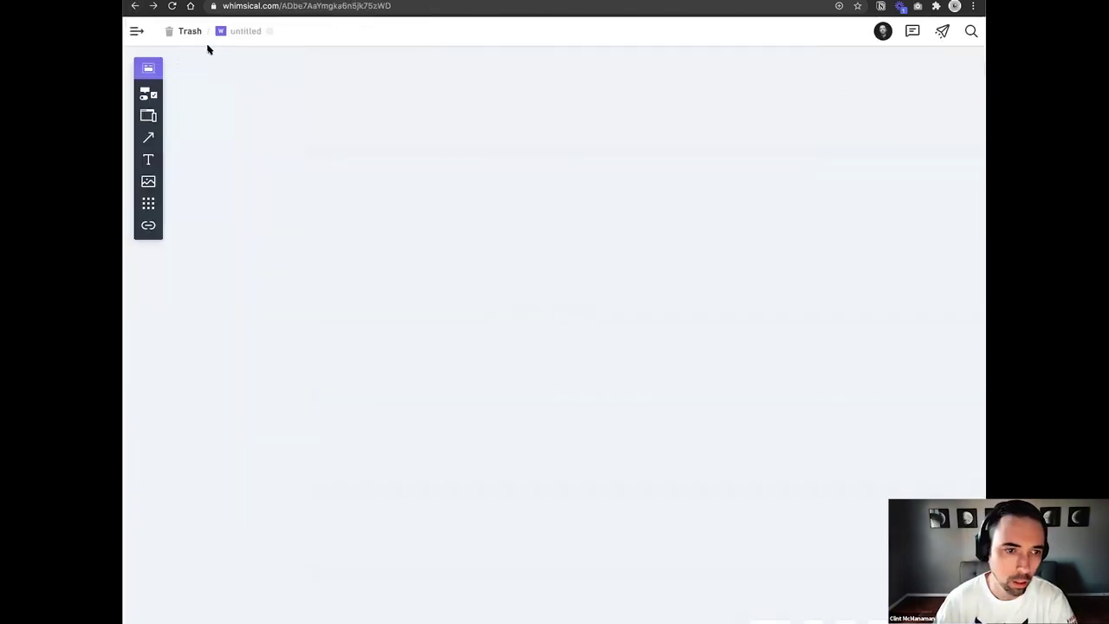
{"action": "left_click", "coordinate": [243, 31]}
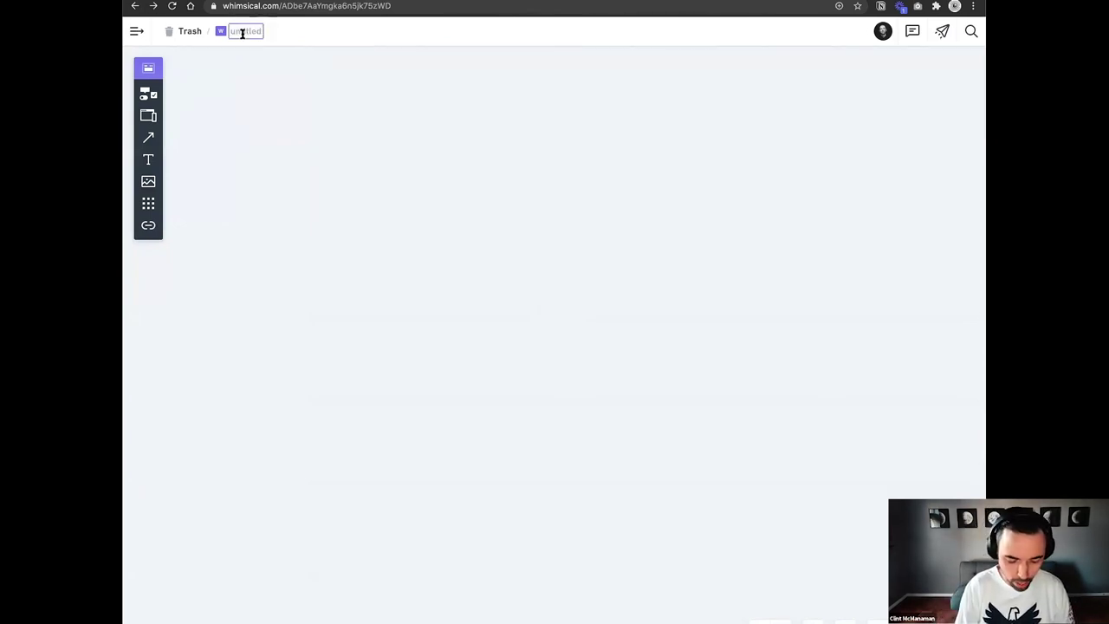
{"action": "type", "text": "S"}
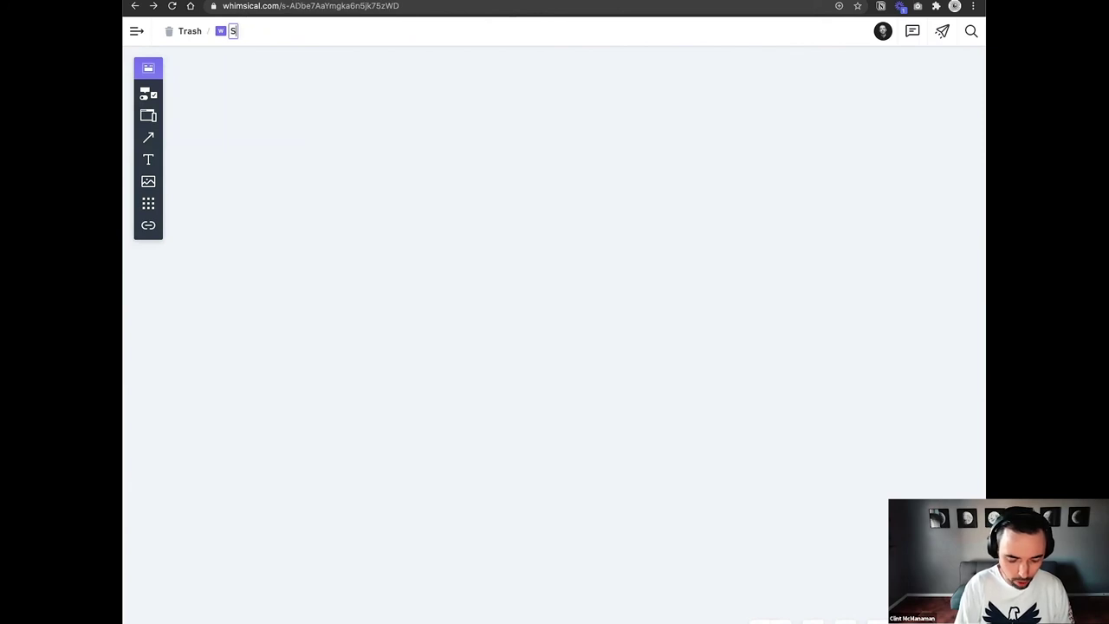
{"action": "type", "text": "quadUp"}
{"action": "key", "text": "Return"}
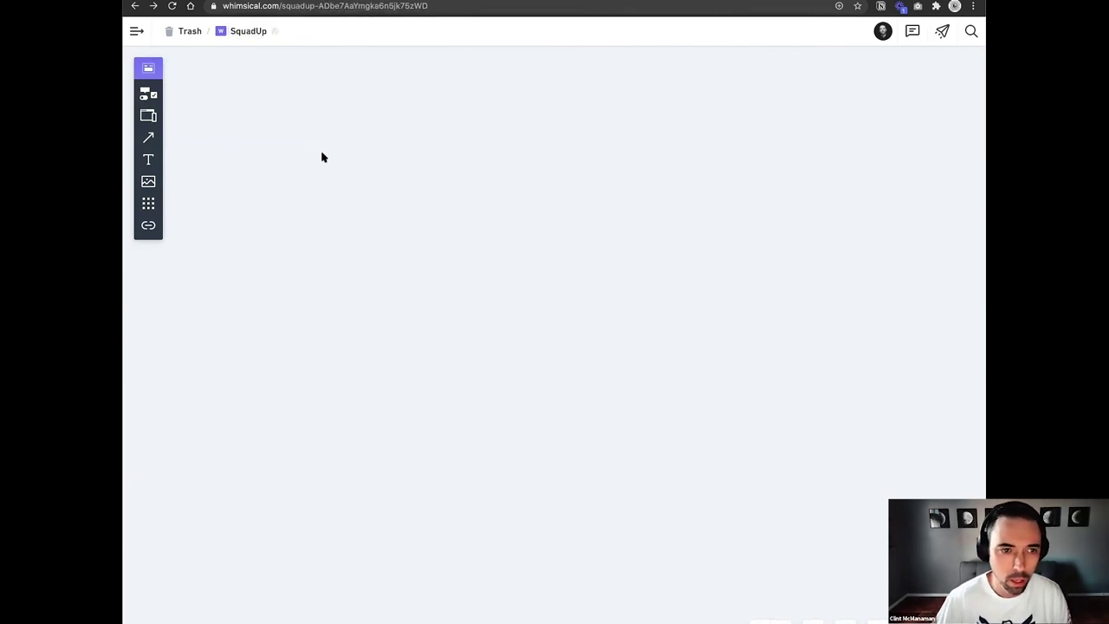
Open the Test board from the Library.
{"action": "left_click", "coordinate": [136, 31]}
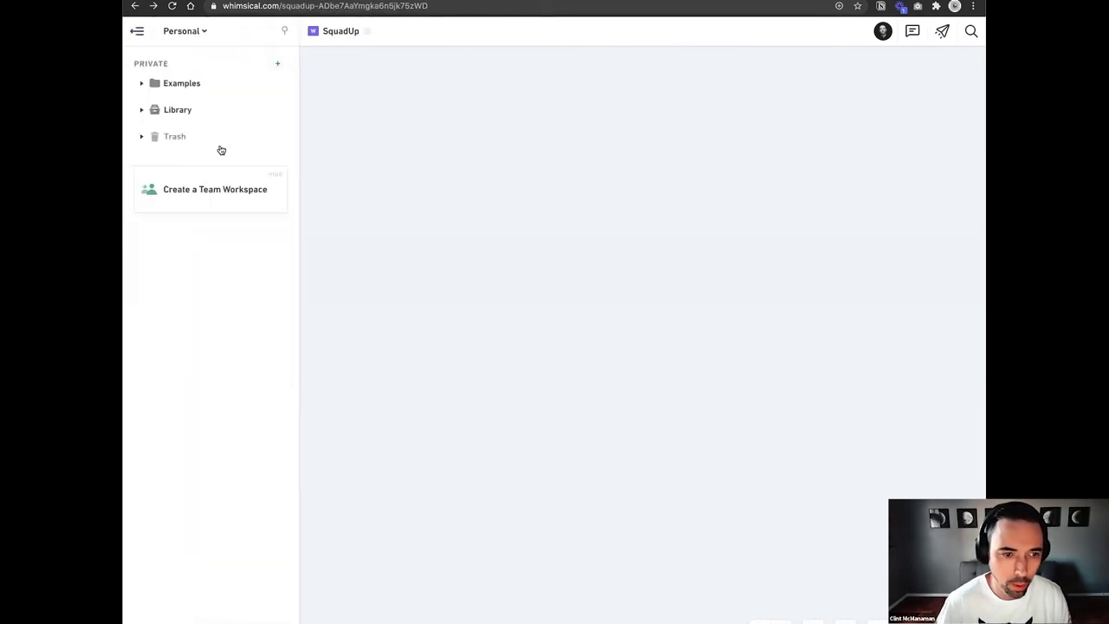
{"action": "left_click", "coordinate": [143, 110]}
{"action": "left_click", "coordinate": [182, 134]}
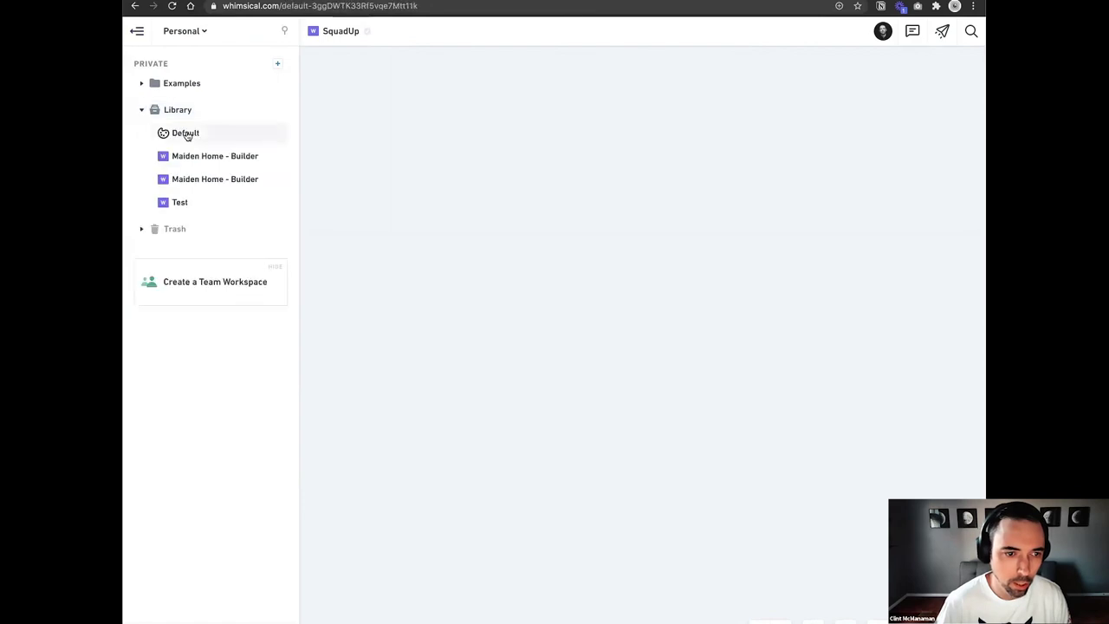
{"action": "left_click", "coordinate": [172, 110]}
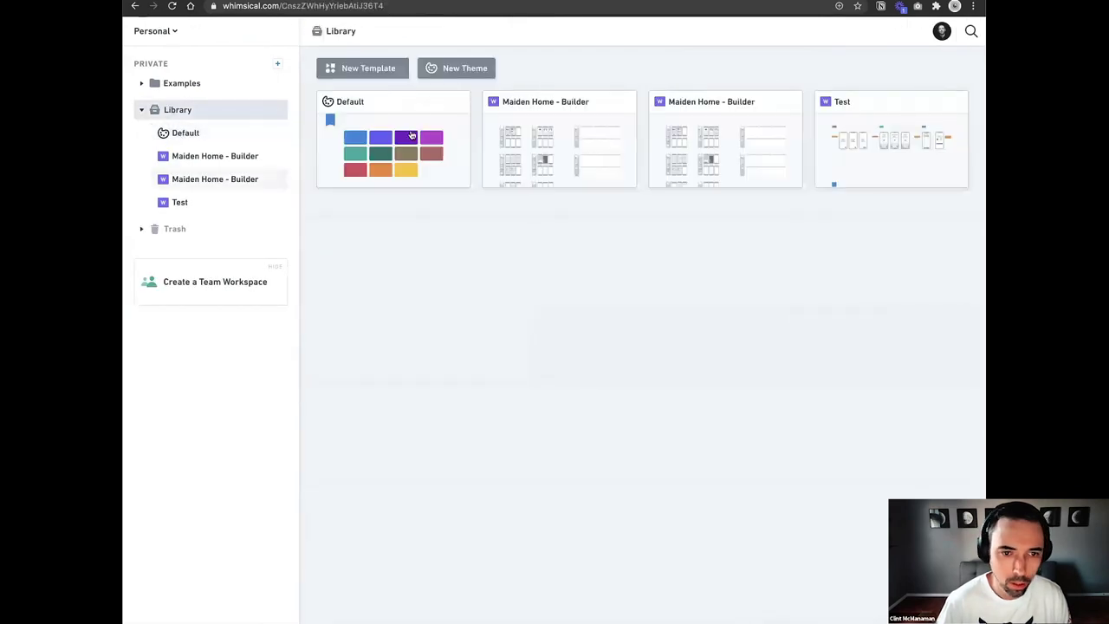
{"action": "left_click", "coordinate": [881, 146]}
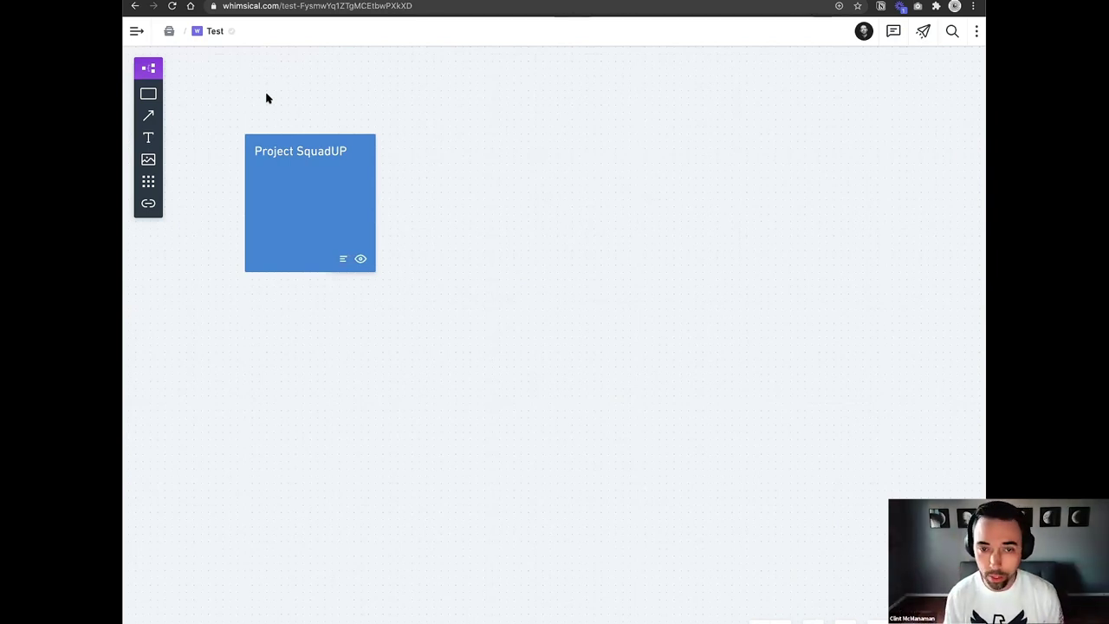
Open the Project SquadUP card and review its app description and list of planned screens.
{"action": "left_click", "coordinate": [307, 205]}
{"action": "left_click_drag", "start_coordinate": [287, 113], "coordinate": [641, 124]}
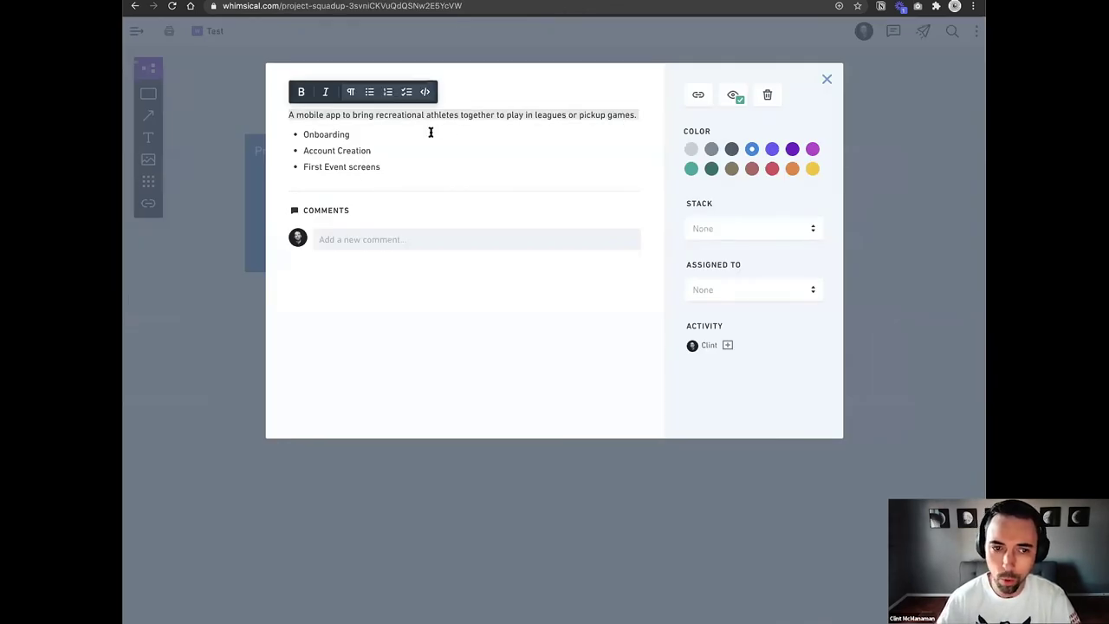
{"action": "left_click", "coordinate": [391, 116]}
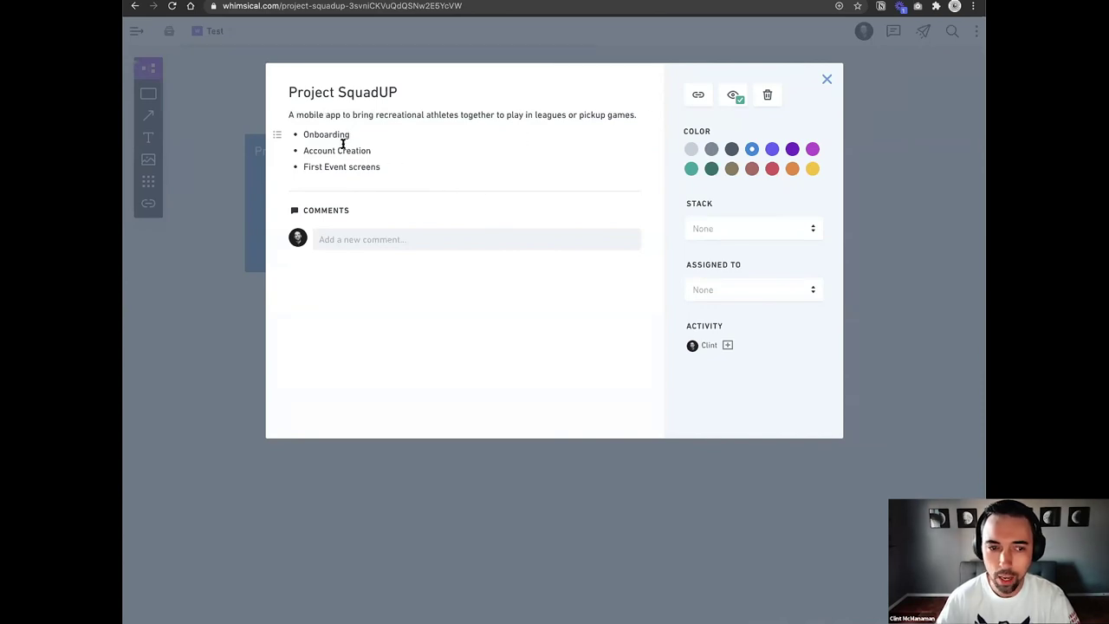
{"action": "key", "text": "Down"}
{"action": "key", "text": "Down"}
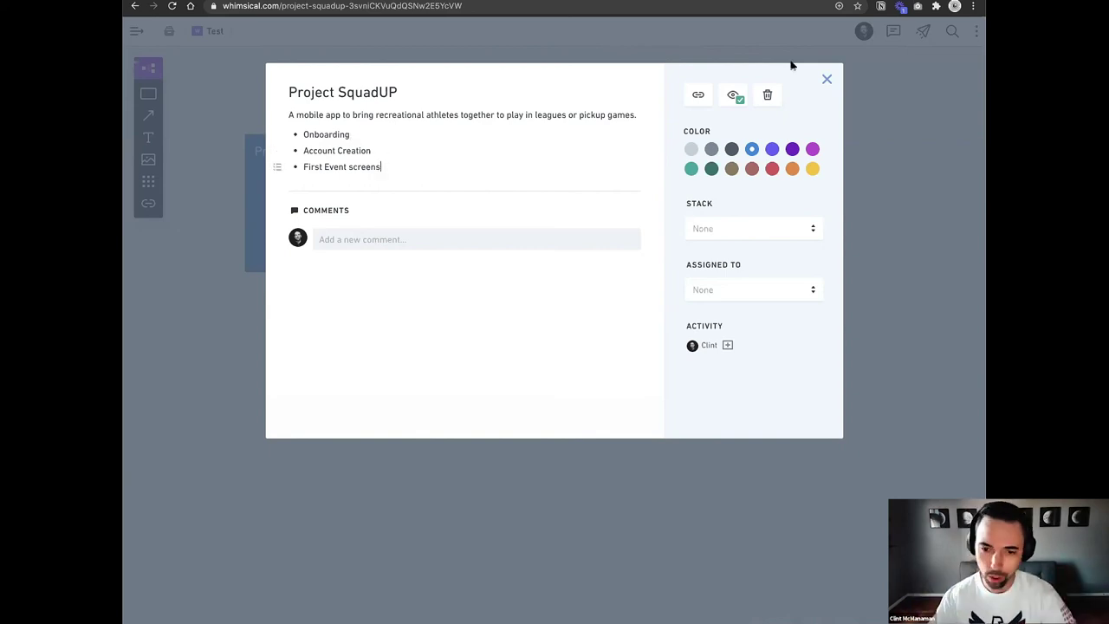
{"action": "left_click", "coordinate": [425, 189]}
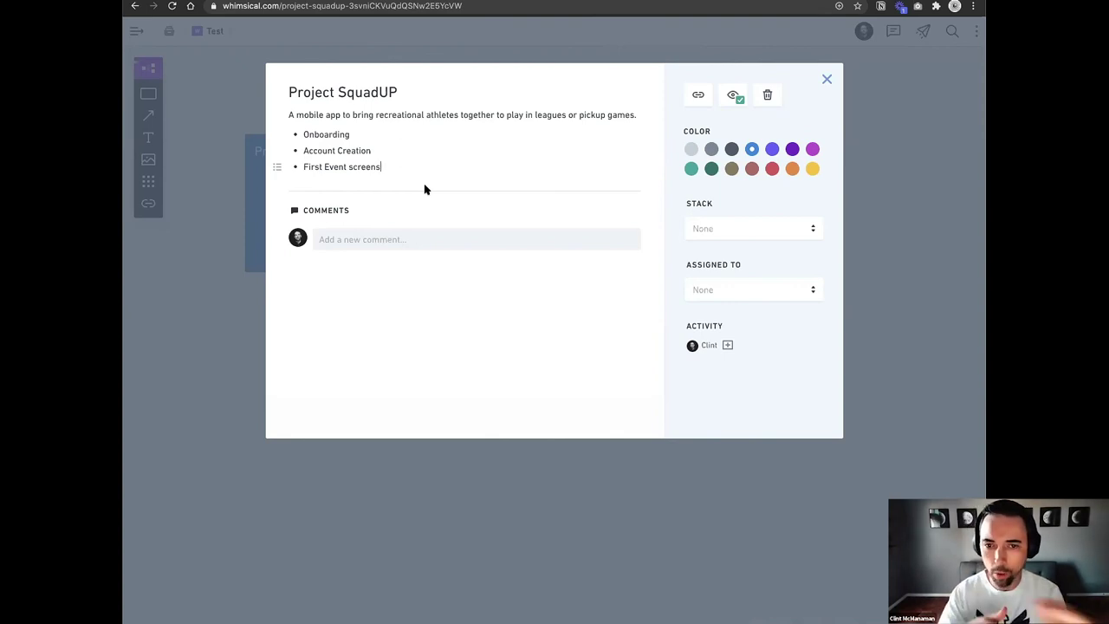
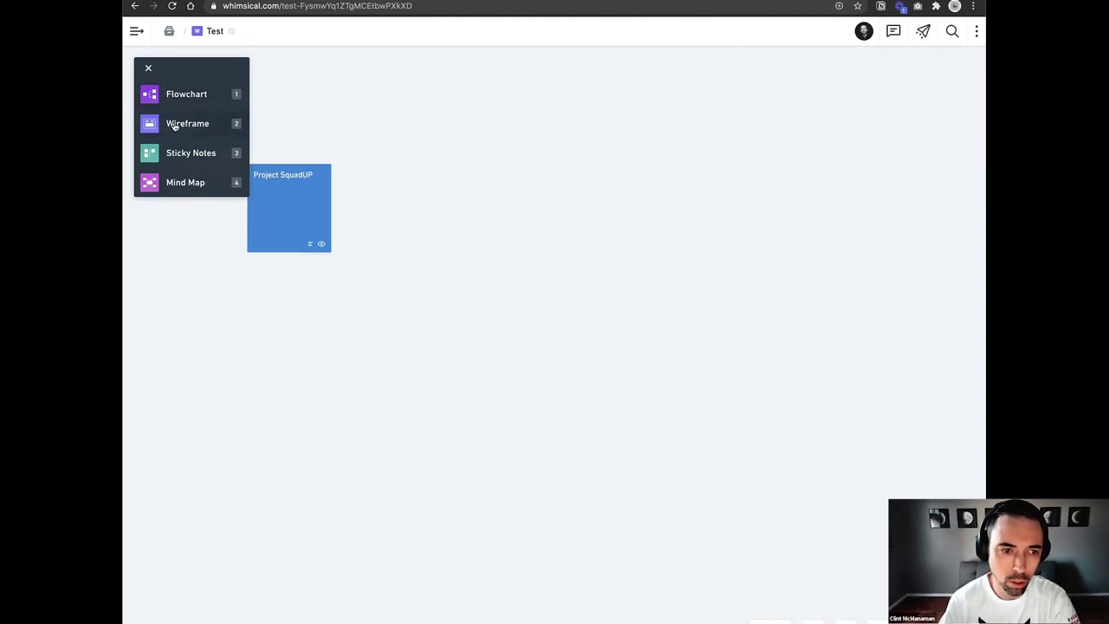
Switch to the flowchart tools and place a blank 16 x 8 rectangle beside the Project SquadUP card.
{"action": "left_click", "coordinate": [173, 125]}
{"action": "left_click", "coordinate": [150, 74]}
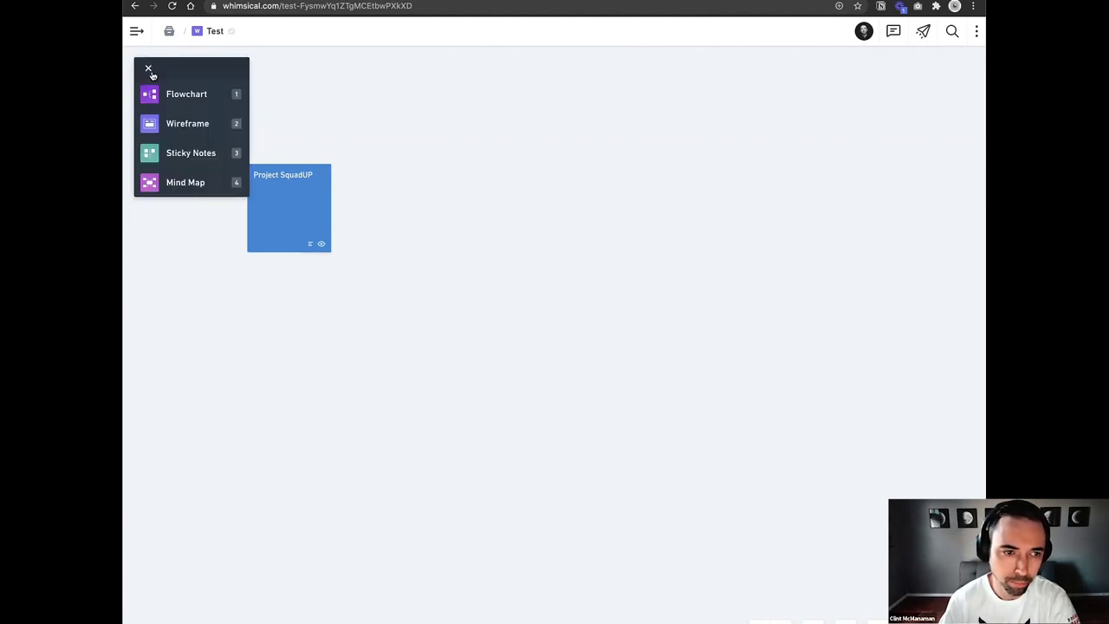
{"action": "left_click", "coordinate": [183, 97]}
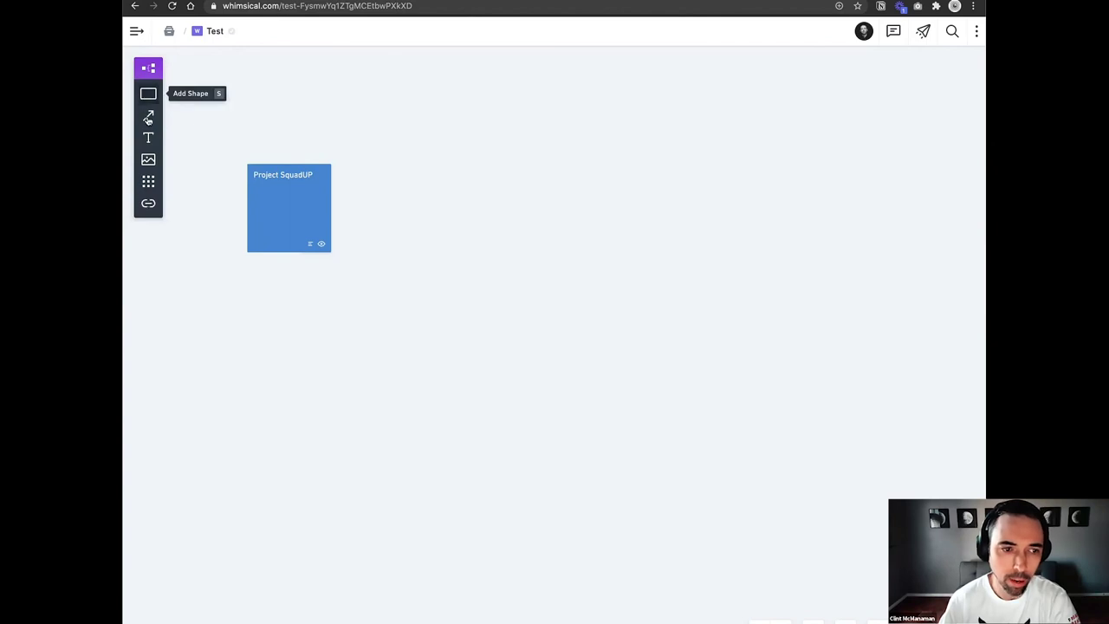
{"action": "left_click", "coordinate": [148, 94]}
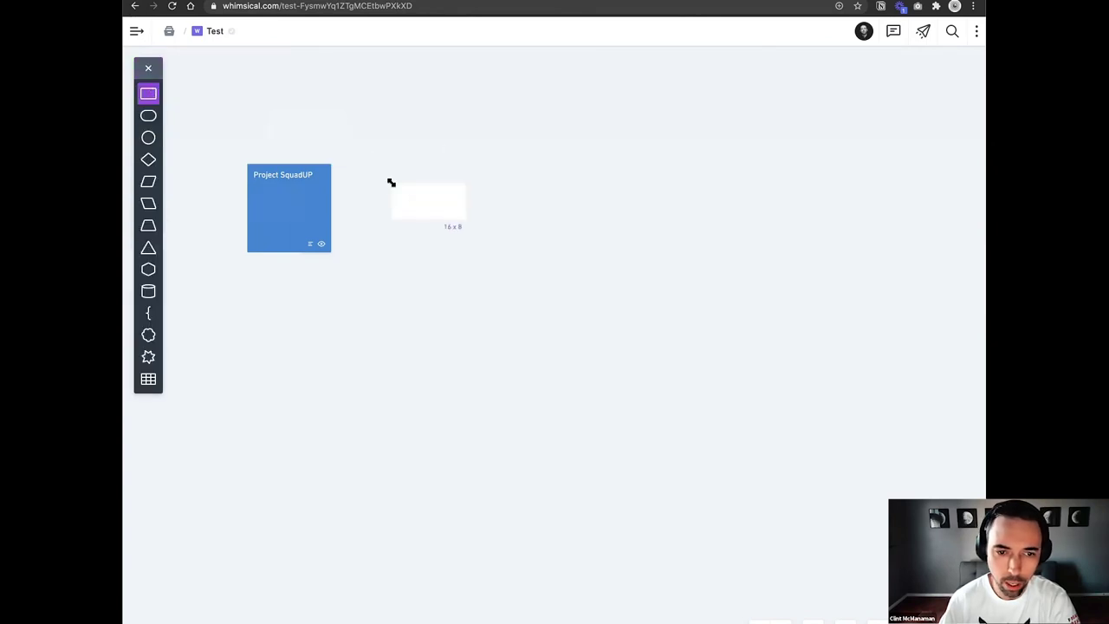
{"action": "left_click", "coordinate": [391, 182]}
{"action": "left_click", "coordinate": [542, 218]}
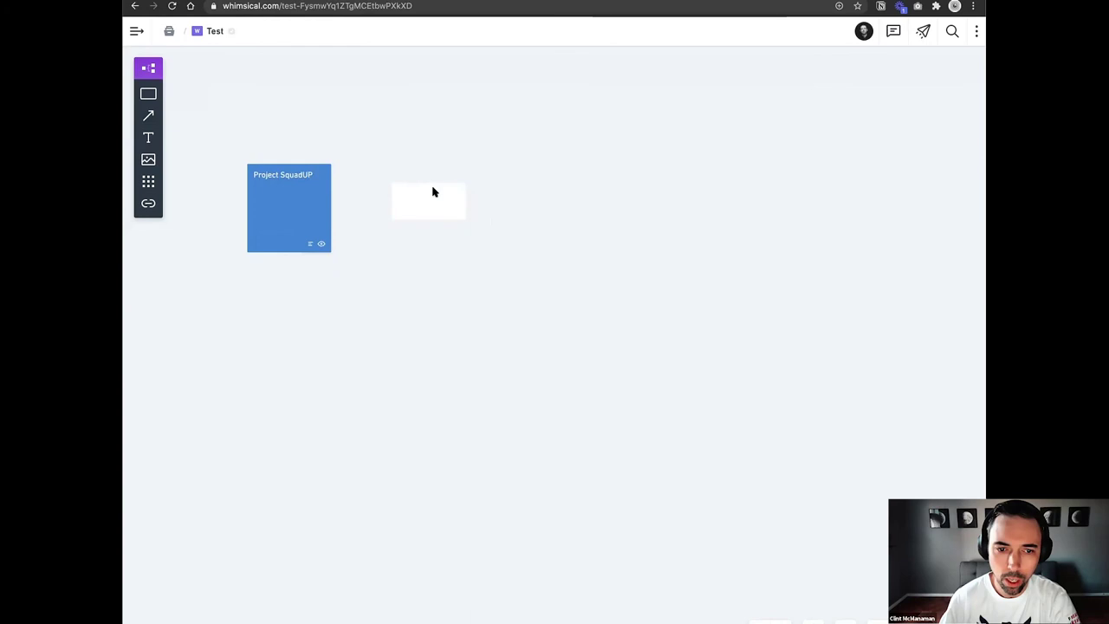
Check the planned screens on the Project SquadUP card and label the blank rectangle Onboarding.
{"action": "left_click", "coordinate": [419, 188]}
{"action": "left_click", "coordinate": [417, 189]}
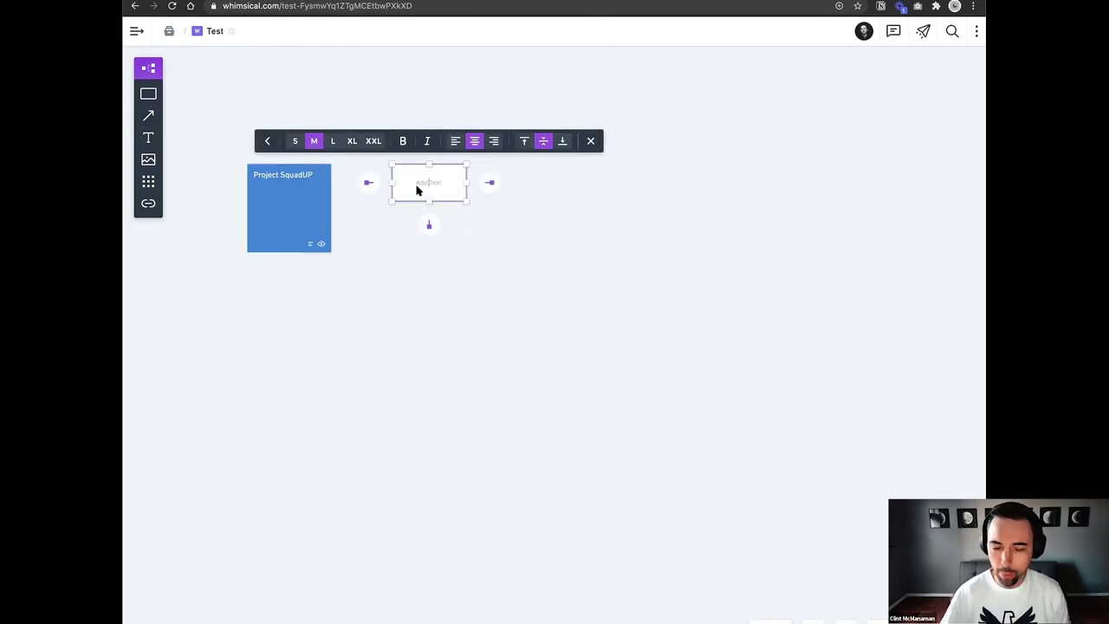
{"action": "double_click", "coordinate": [300, 181]}
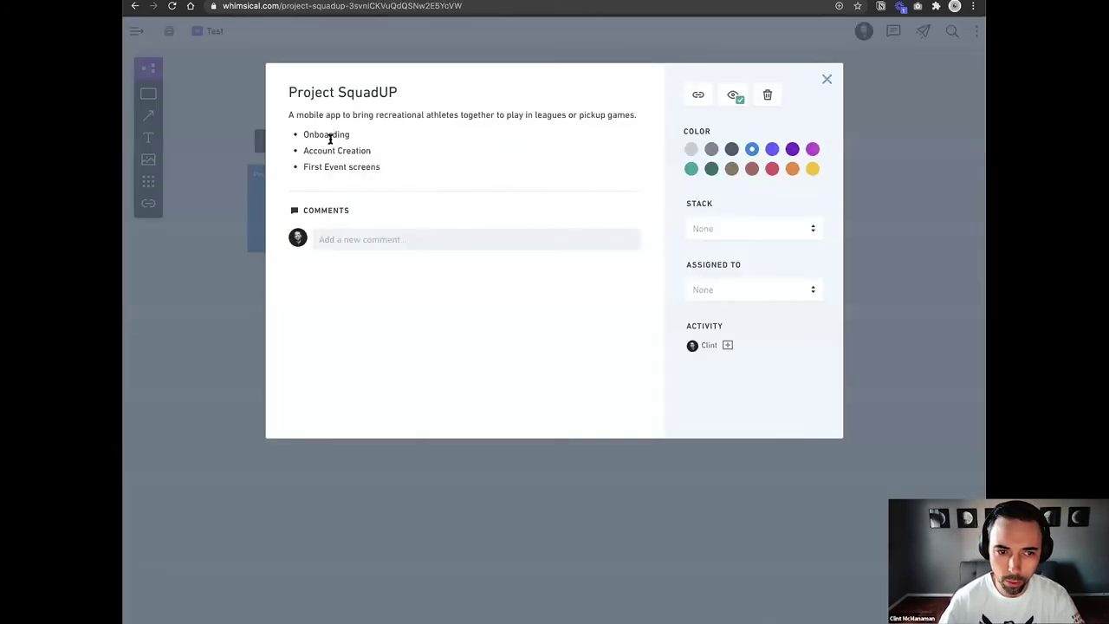
{"action": "left_click", "coordinate": [947, 203]}
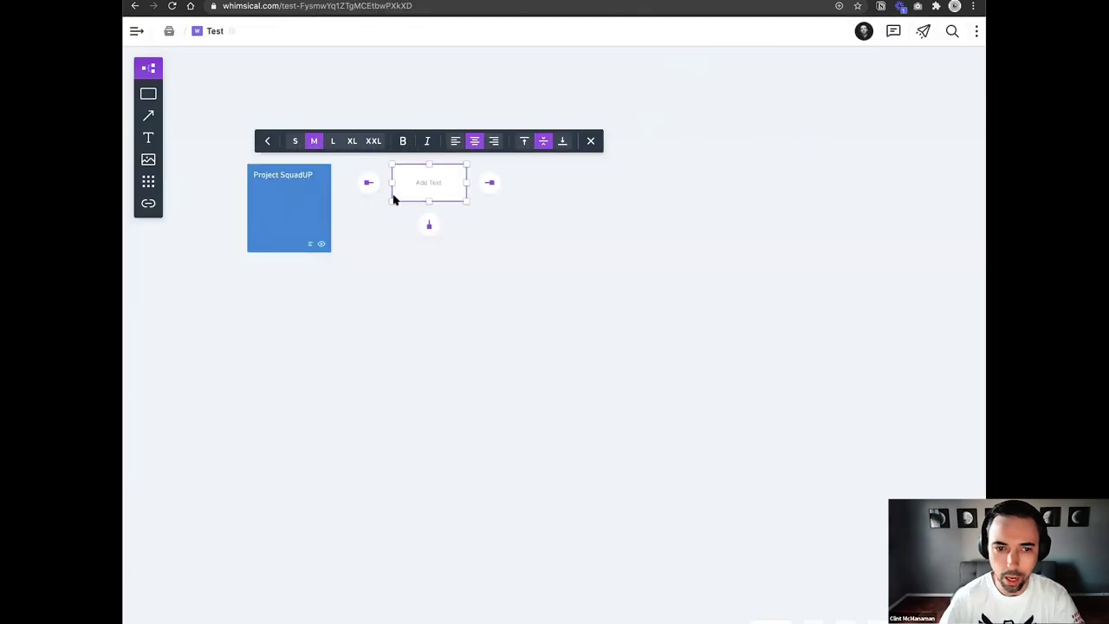
{"action": "type", "text": "Onboarding"}
{"action": "key", "text": "Escape"}
{"action": "left_click", "coordinate": [450, 197]}
{"action": "left_click", "coordinate": [445, 194]}
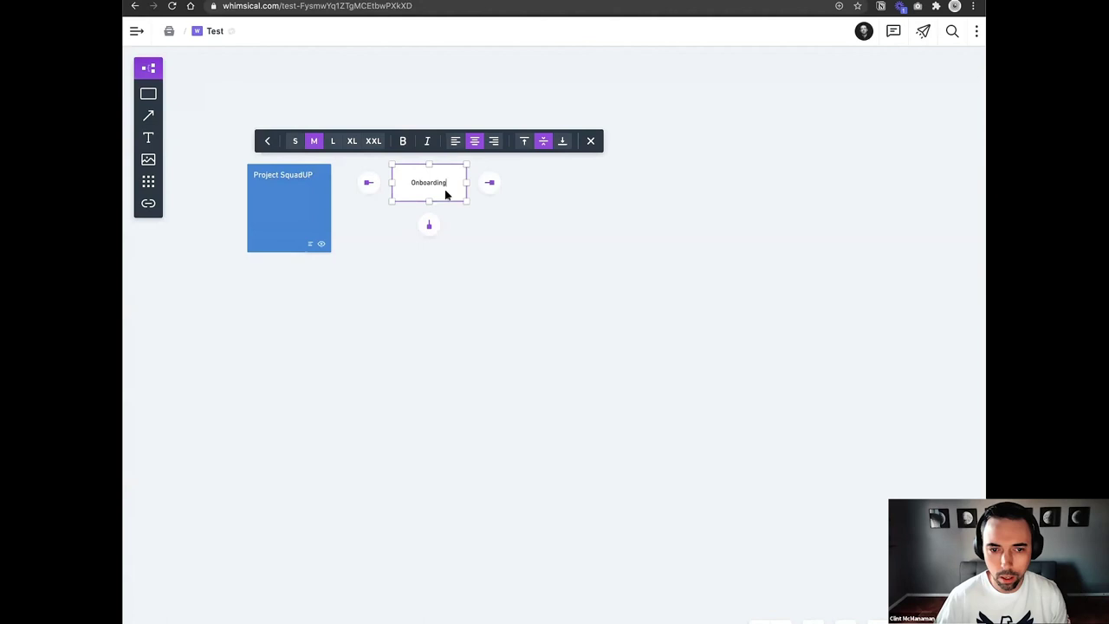
{"action": "key", "text": "Escape"}
Duplicate the Onboarding rectangle and place the copy in line beside the original.
{"action": "left_click", "coordinate": [432, 176]}
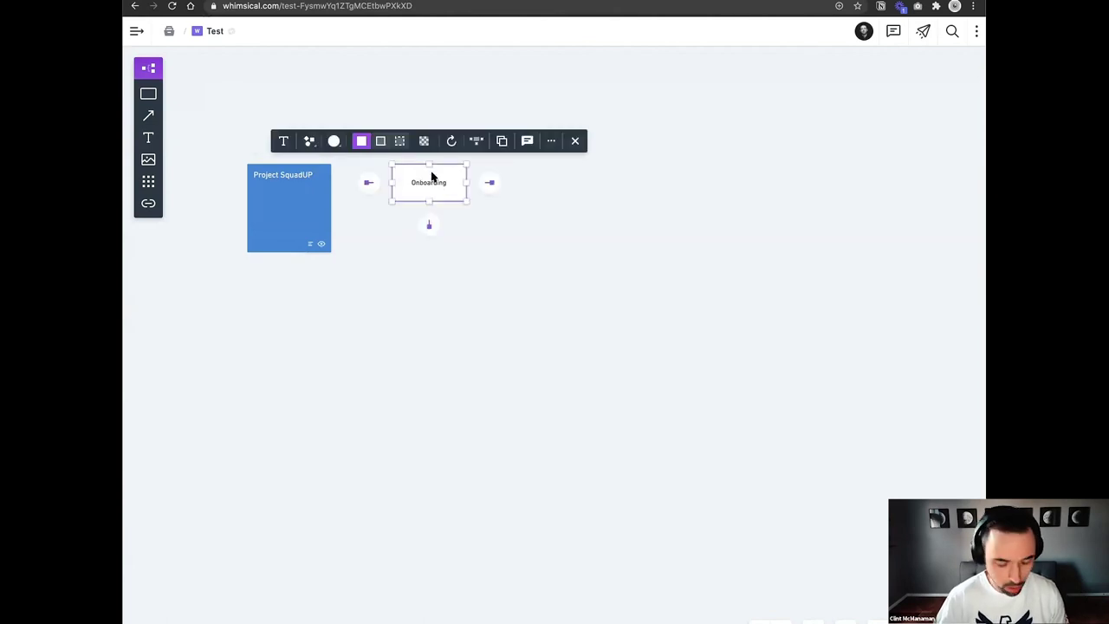
{"action": "left_click", "coordinate": [490, 182]}
{"action": "left_click", "coordinate": [549, 172]}
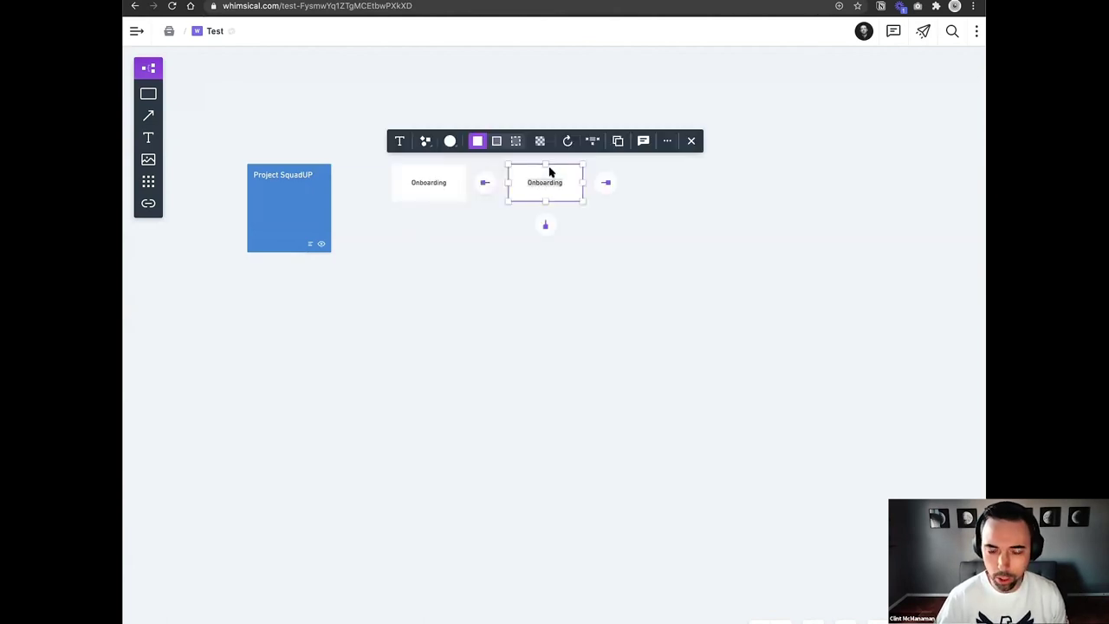
{"action": "left_click", "coordinate": [472, 238]}
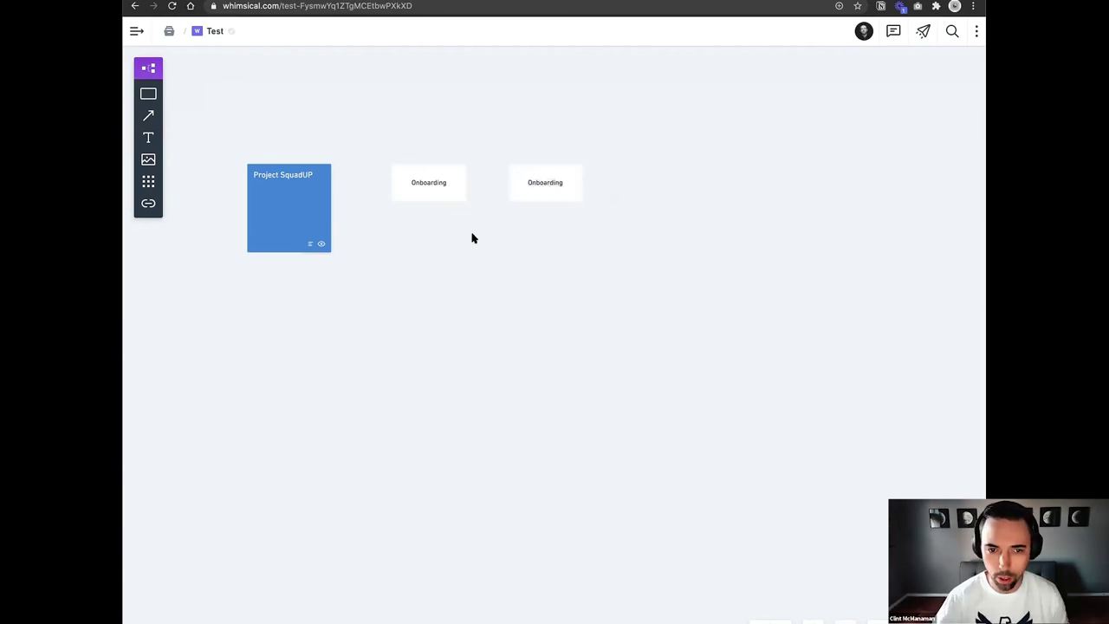
Align the first Onboarding box between the card and its copy, and add a third evenly spaced copy in the row.
{"action": "left_click", "coordinate": [438, 190]}
{"action": "right_click", "coordinate": [437, 186]}
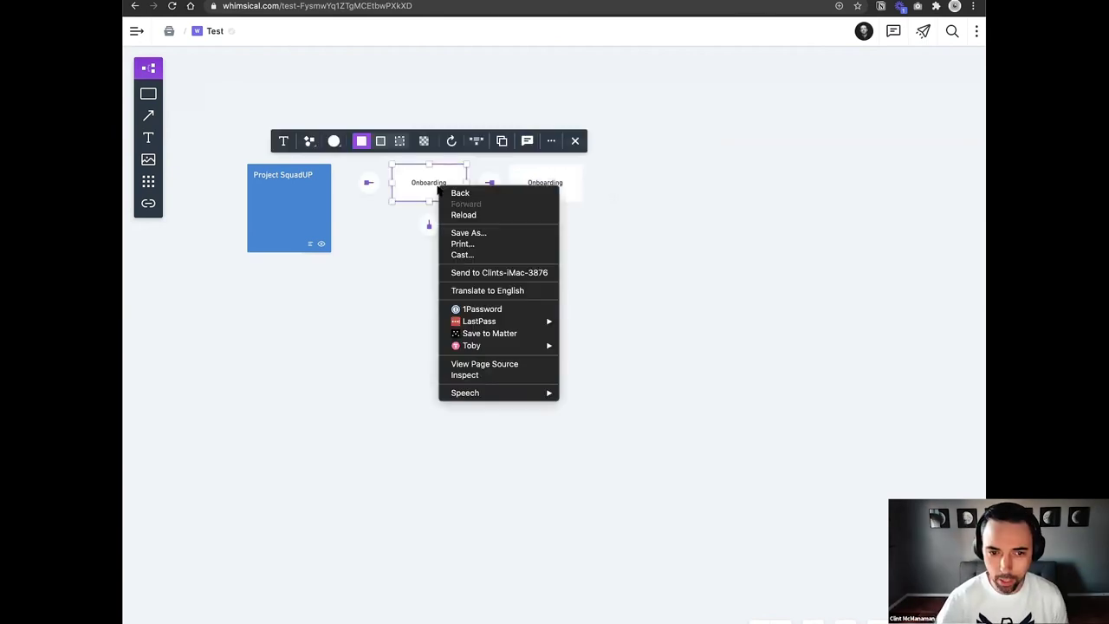
{"action": "left_click", "coordinate": [415, 184]}
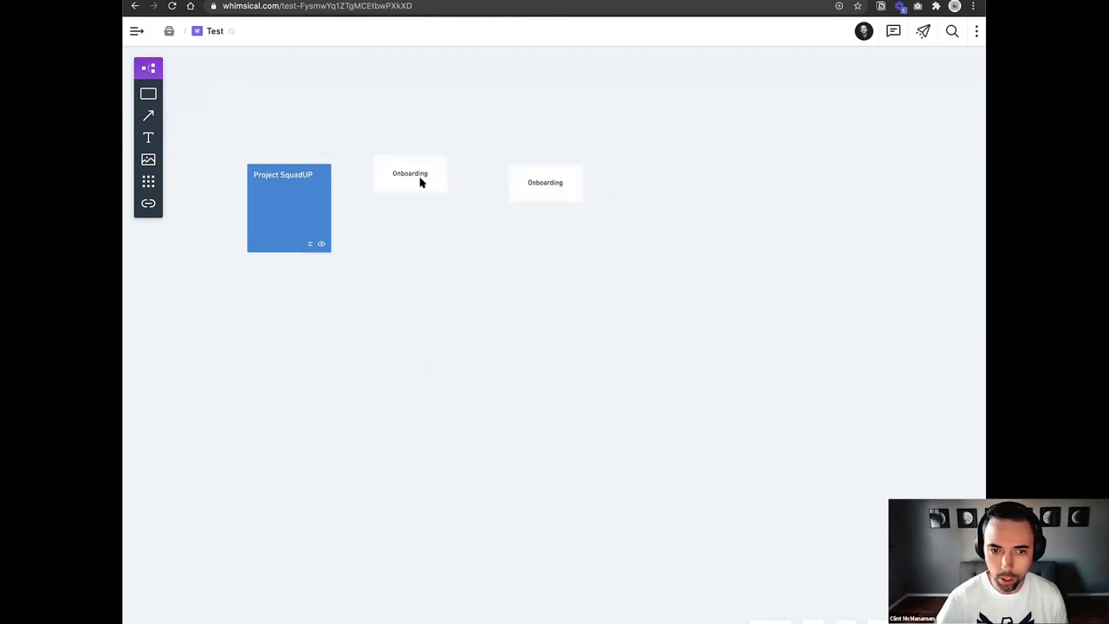
{"action": "double_click", "coordinate": [396, 169]}
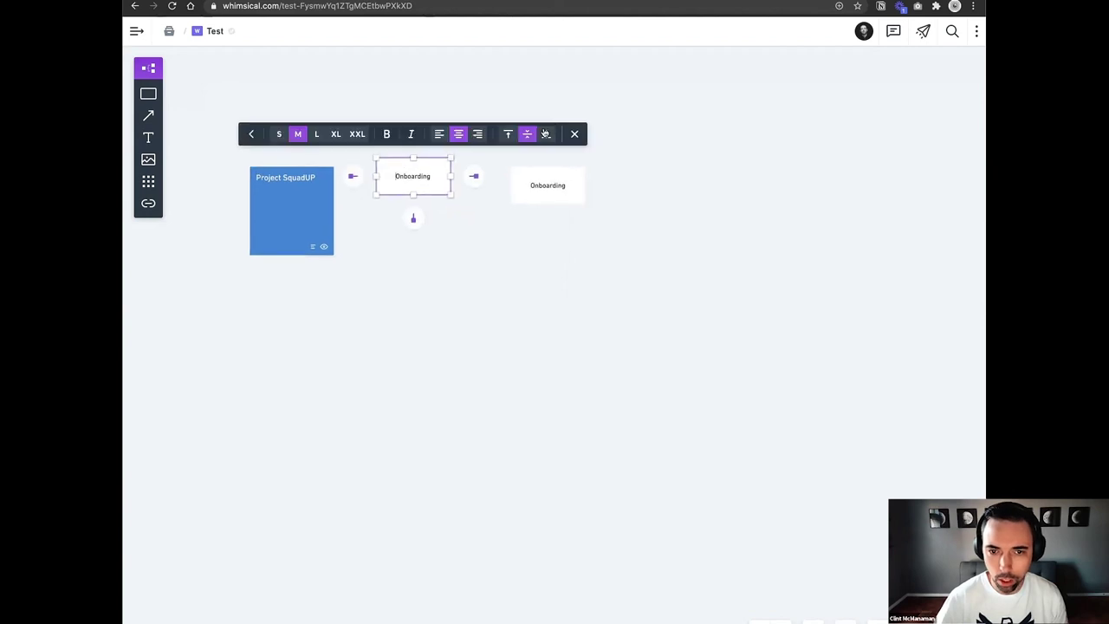
{"action": "left_click", "coordinate": [461, 226]}
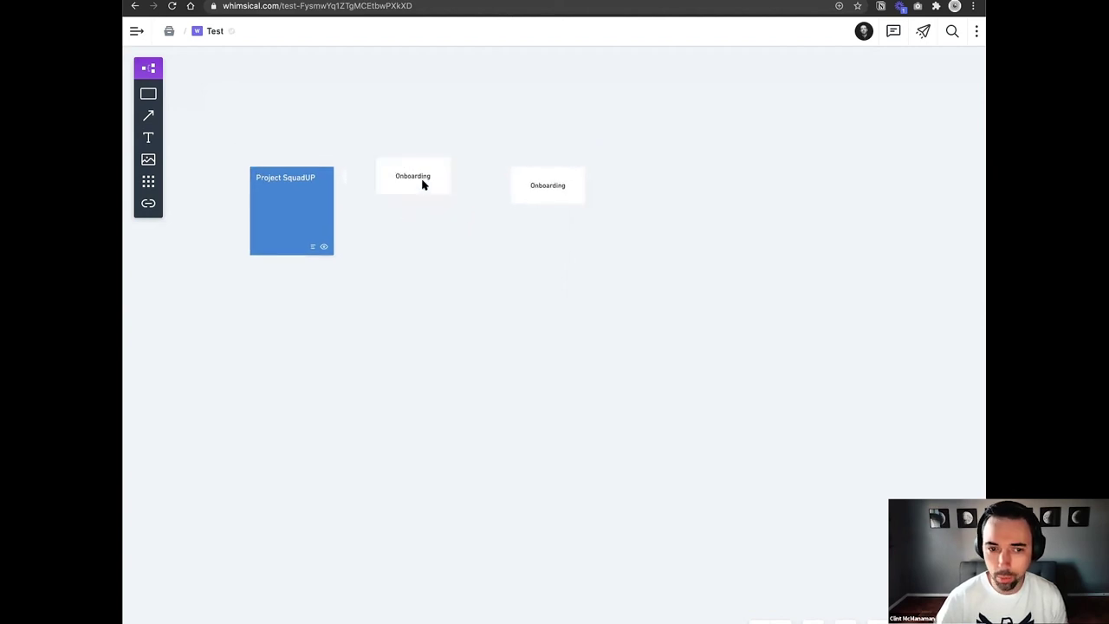
{"action": "left_click_drag", "start_coordinate": [431, 195], "coordinate": [407, 183]}
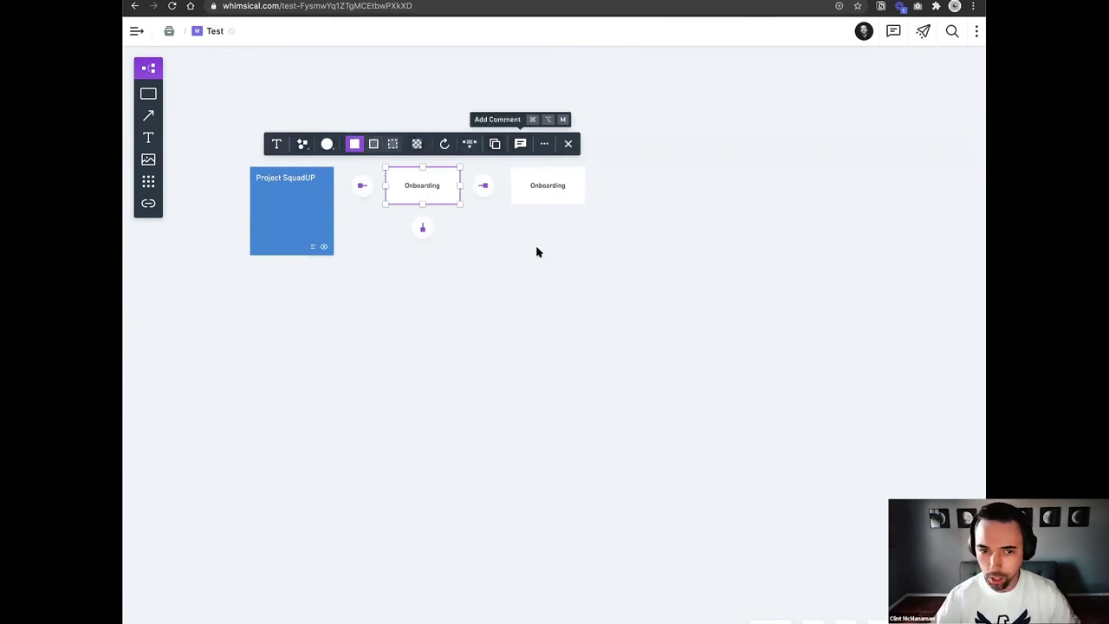
{"action": "left_click", "coordinate": [547, 184]}
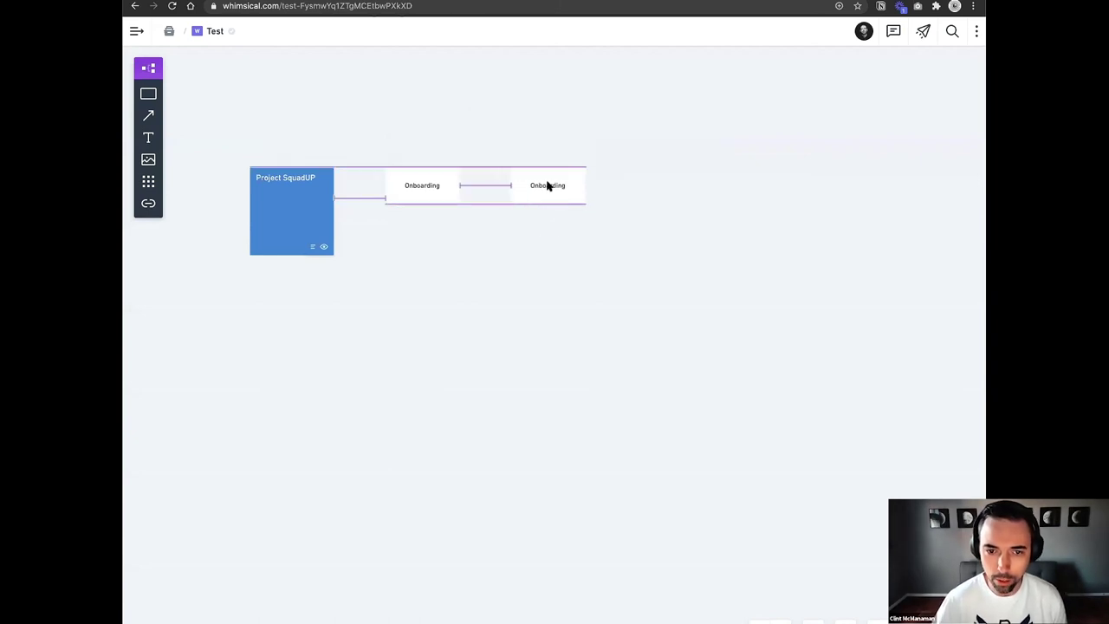
{"action": "left_click", "coordinate": [609, 186]}
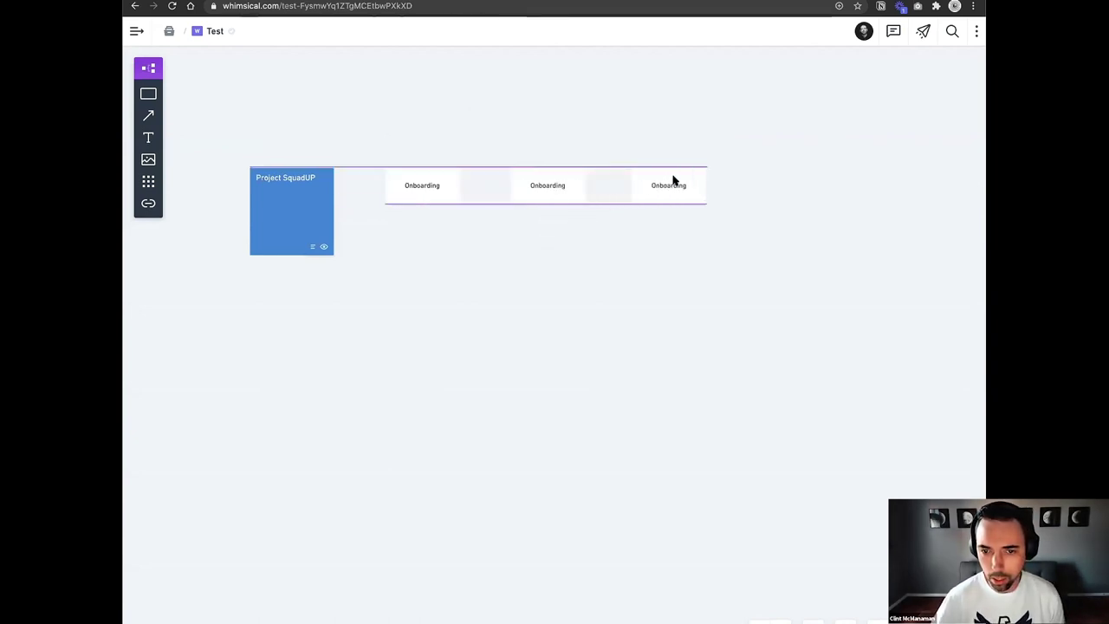
Relabel the second box Account Creation and the third box Event Screens.
{"action": "double_click", "coordinate": [546, 188]}
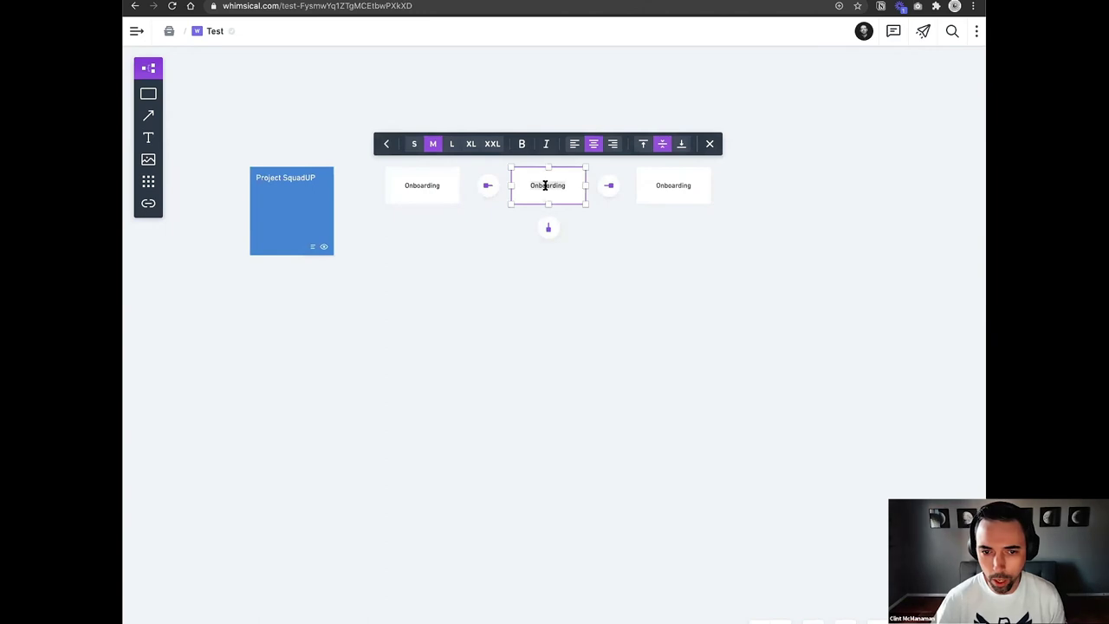
{"action": "type", "text": "Account"}
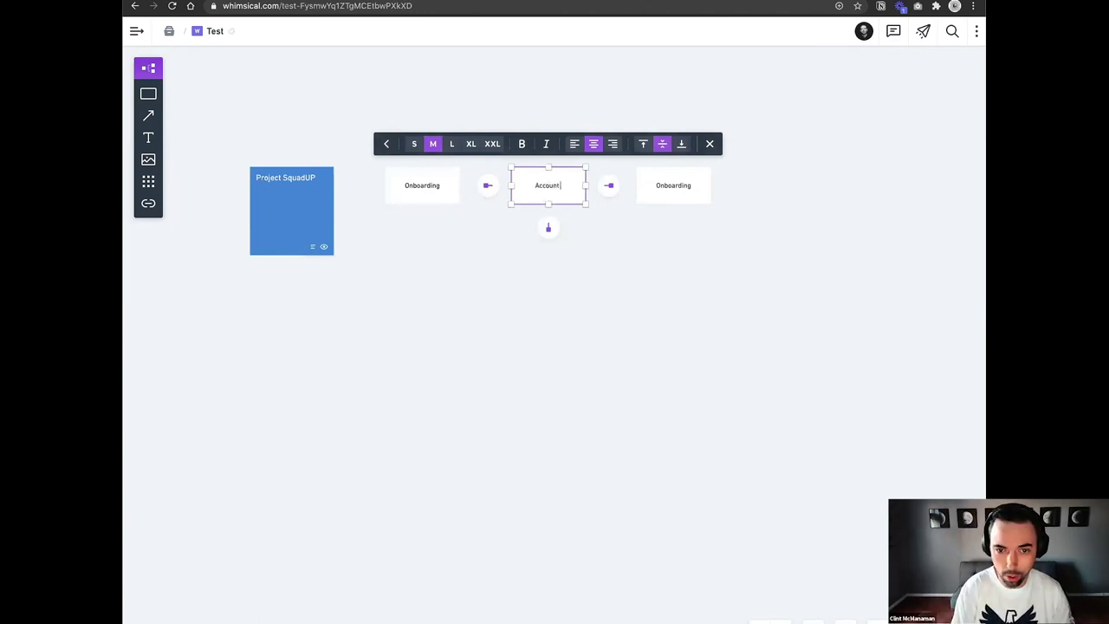
{"action": "type", "text": " Creation"}
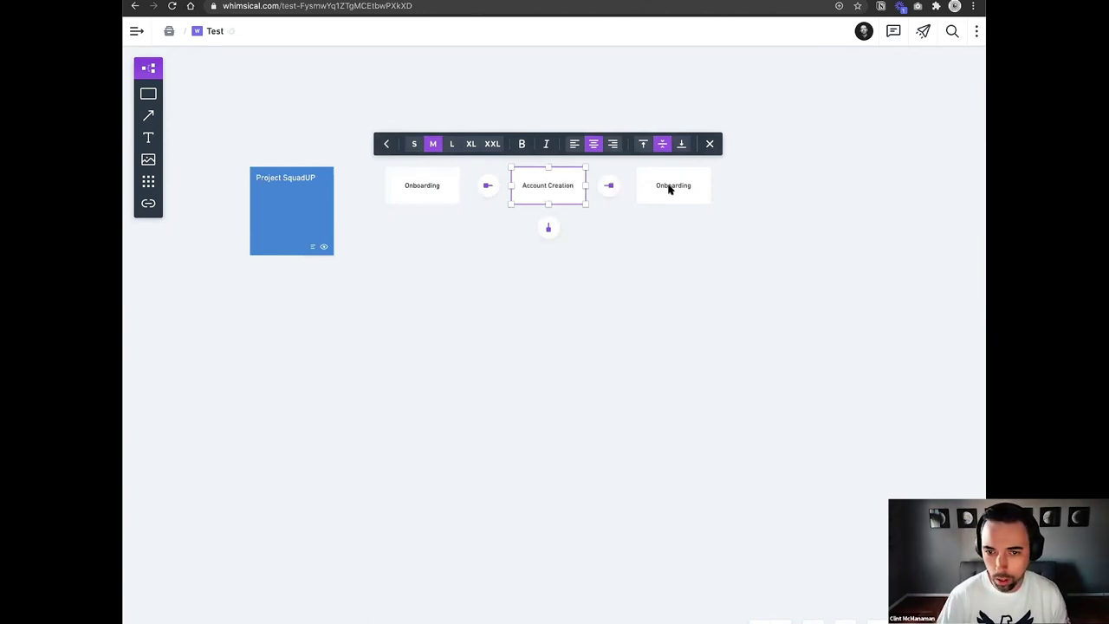
{"action": "double_click", "coordinate": [668, 186]}
{"action": "type", "text": "Fir"}
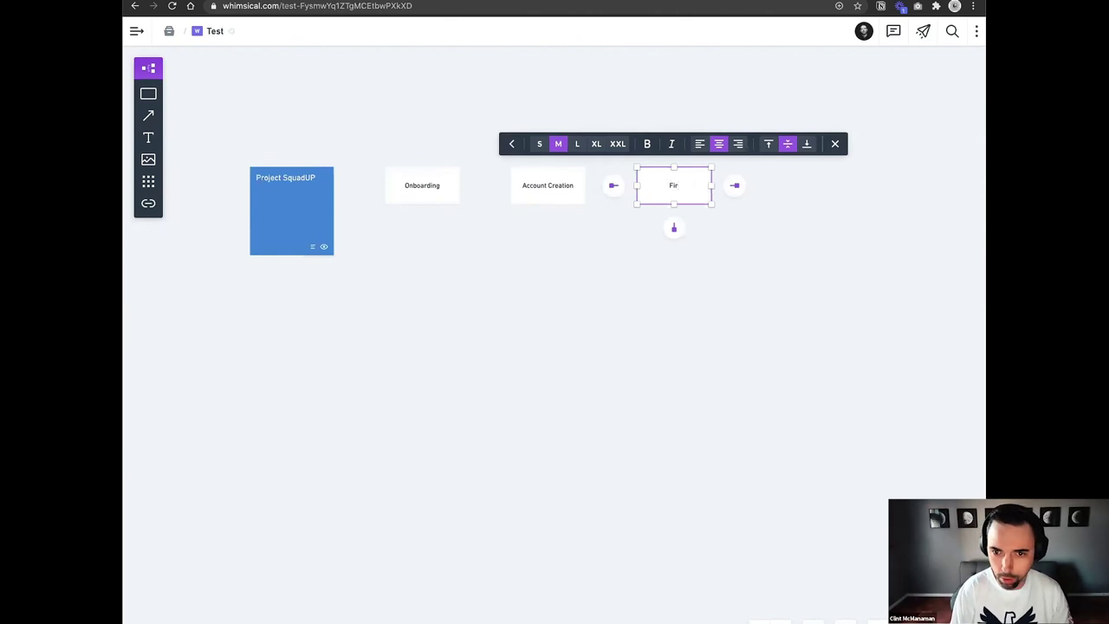
{"action": "type", "text": "ent Screens"}
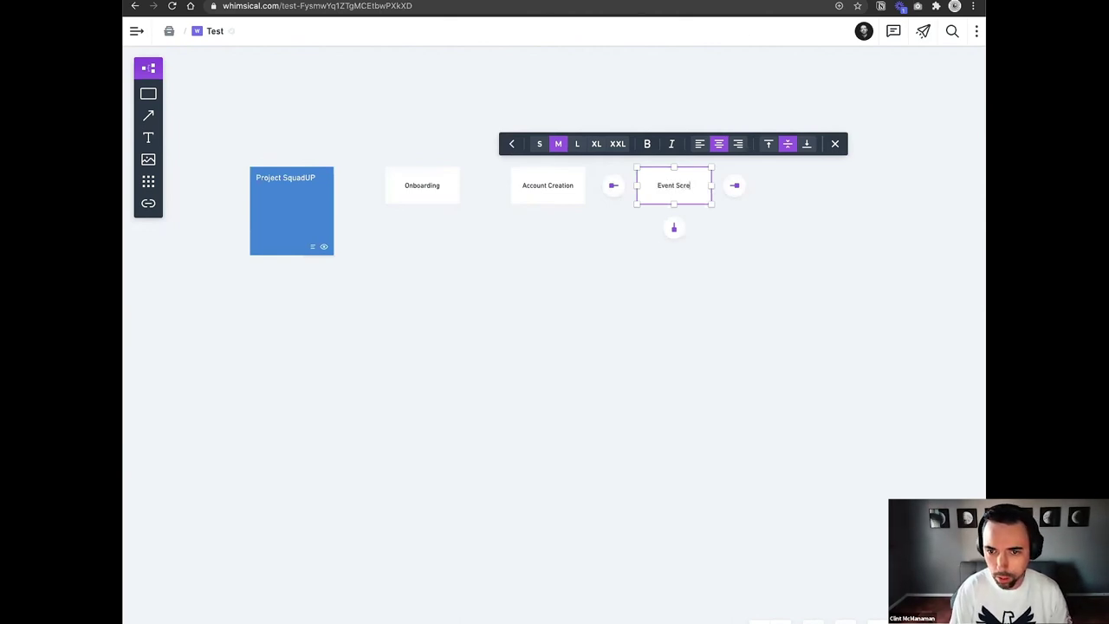
Connect Onboarding to Account Creation and Account Creation to Event Screens with arrows.
{"action": "left_click", "coordinate": [547, 245]}
{"action": "left_click_drag", "start_coordinate": [468, 182], "coordinate": [532, 184]}
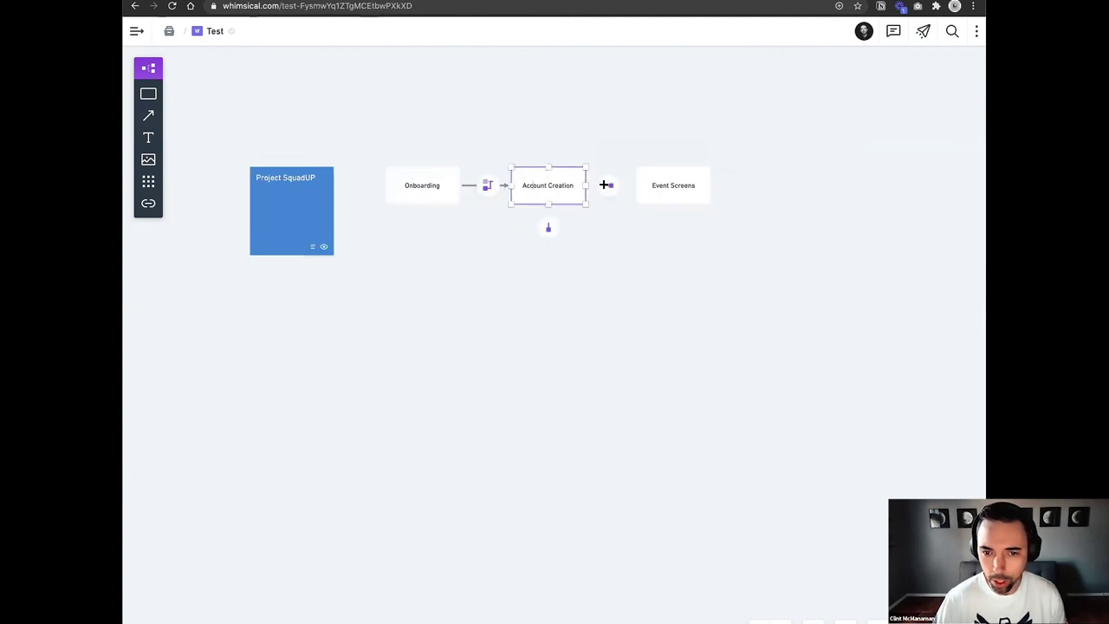
{"action": "key", "text": "super+Right"}
{"action": "left_click", "coordinate": [629, 248]}
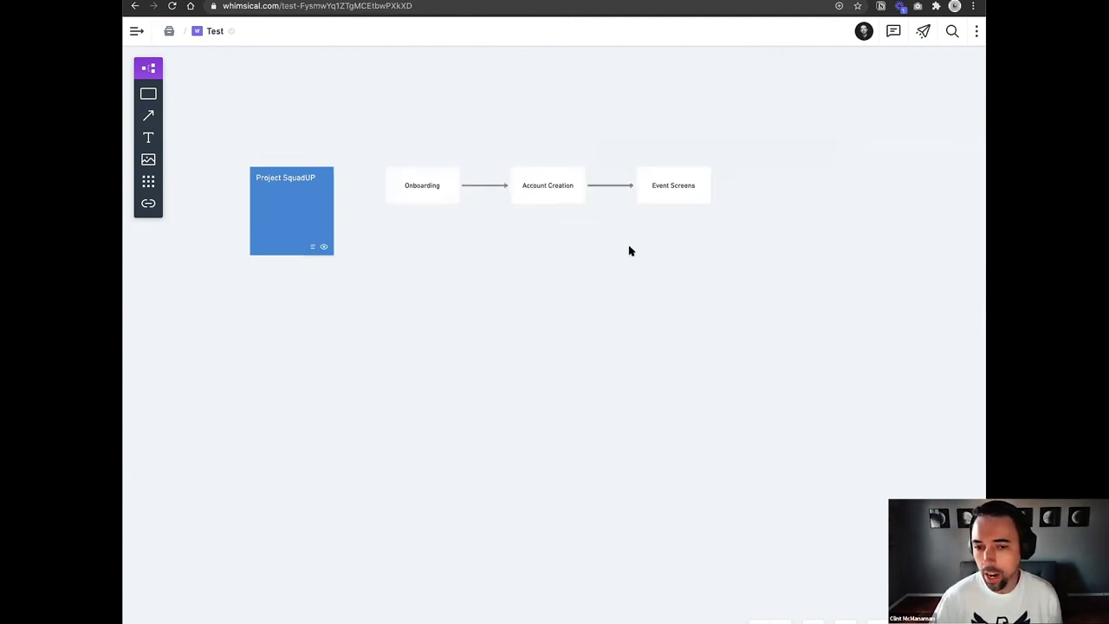
Fill the Account Creation box with green.
{"action": "left_click", "coordinate": [440, 194]}
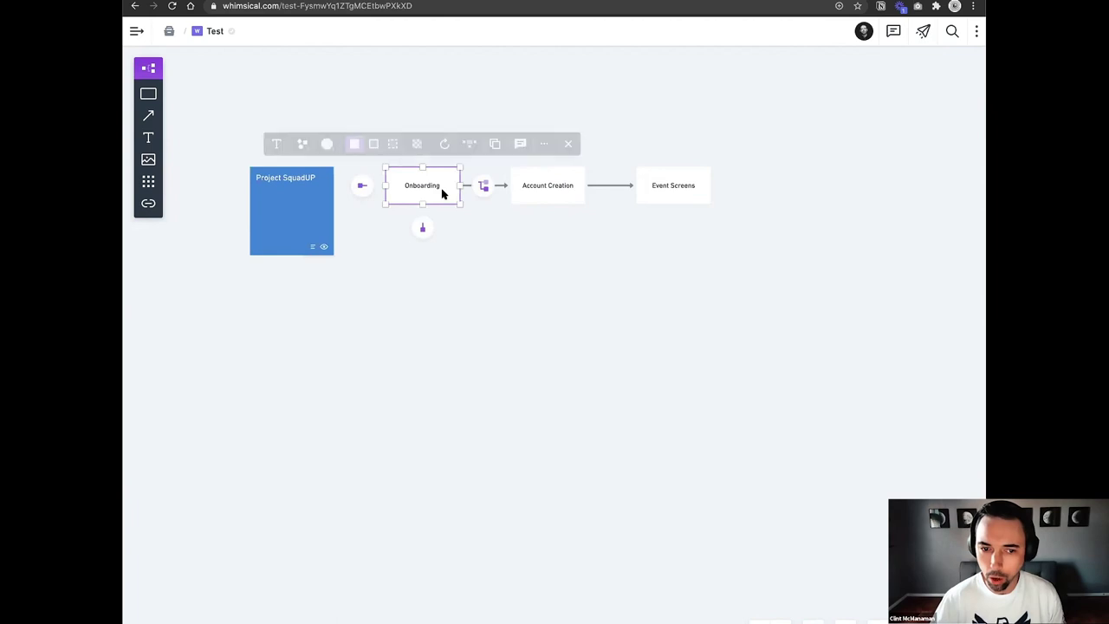
{"action": "left_click", "coordinate": [550, 195]}
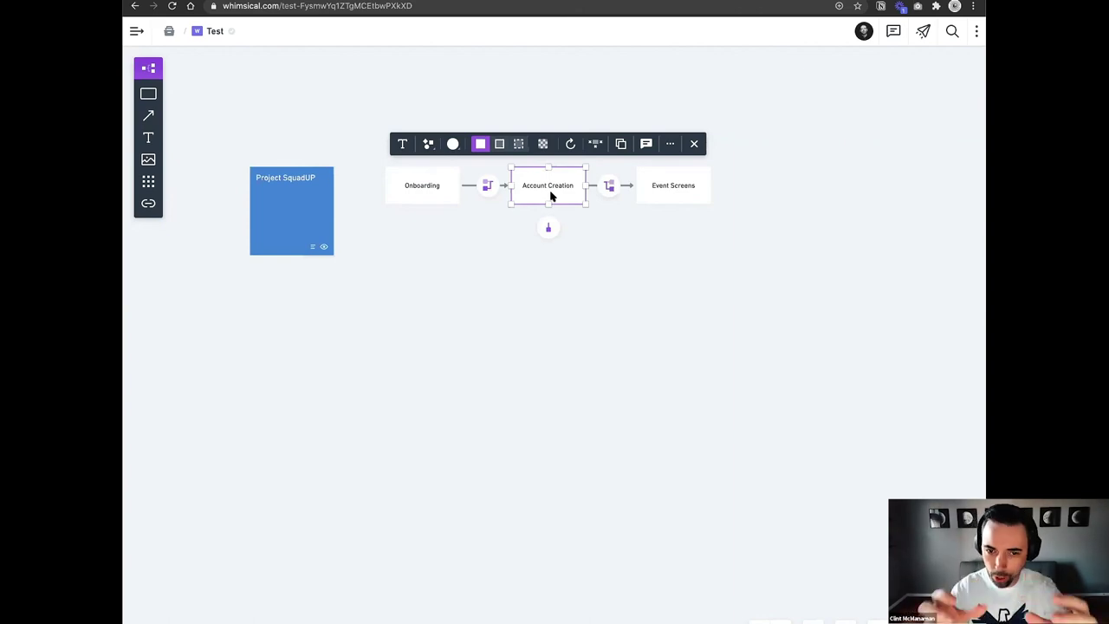
{"action": "left_click", "coordinate": [451, 147]}
{"action": "left_click", "coordinate": [428, 104]}
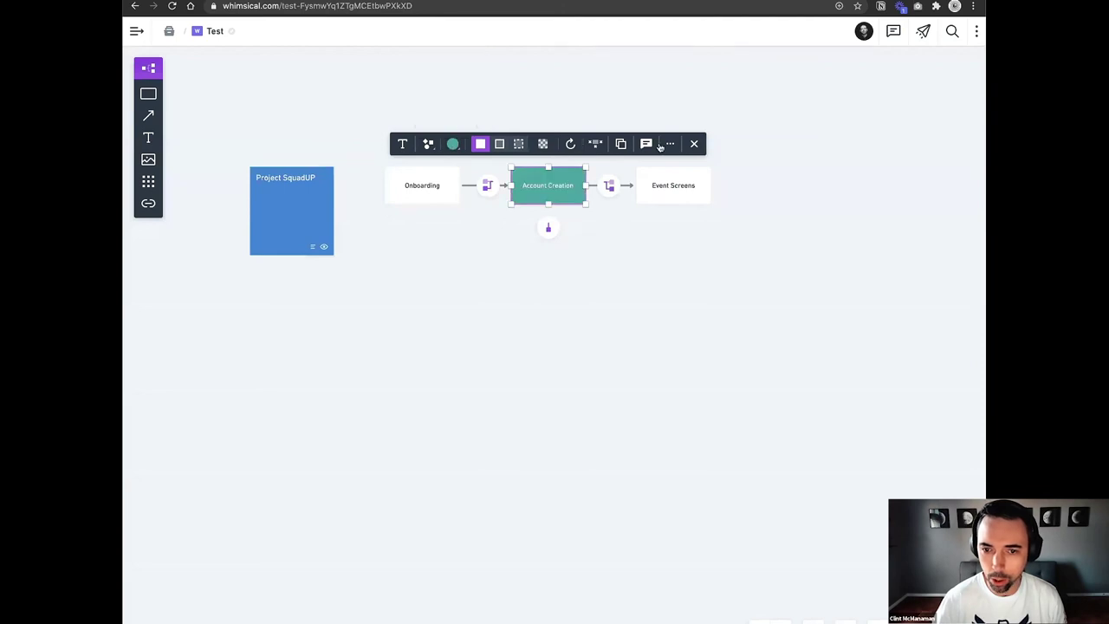
Fill the Event Screens box with blue and move it slightly farther from Account Creation.
{"action": "left_click", "coordinate": [660, 177]}
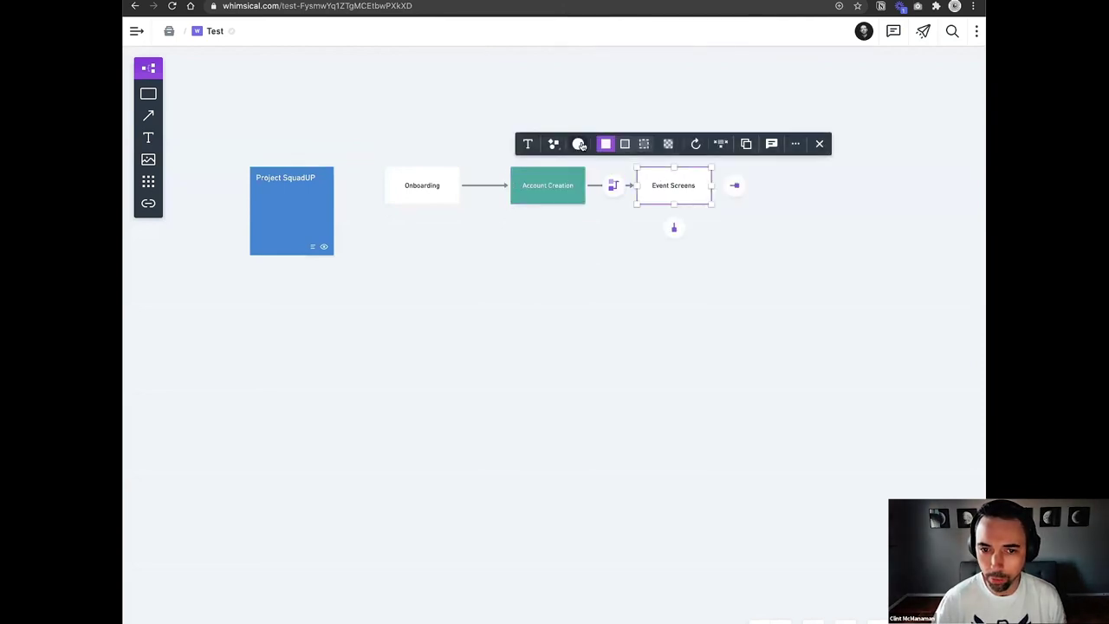
{"action": "left_click", "coordinate": [578, 143]}
{"action": "left_click", "coordinate": [556, 111]}
{"action": "left_click", "coordinate": [617, 240]}
{"action": "left_click_drag", "start_coordinate": [655, 188], "coordinate": [670, 185]}
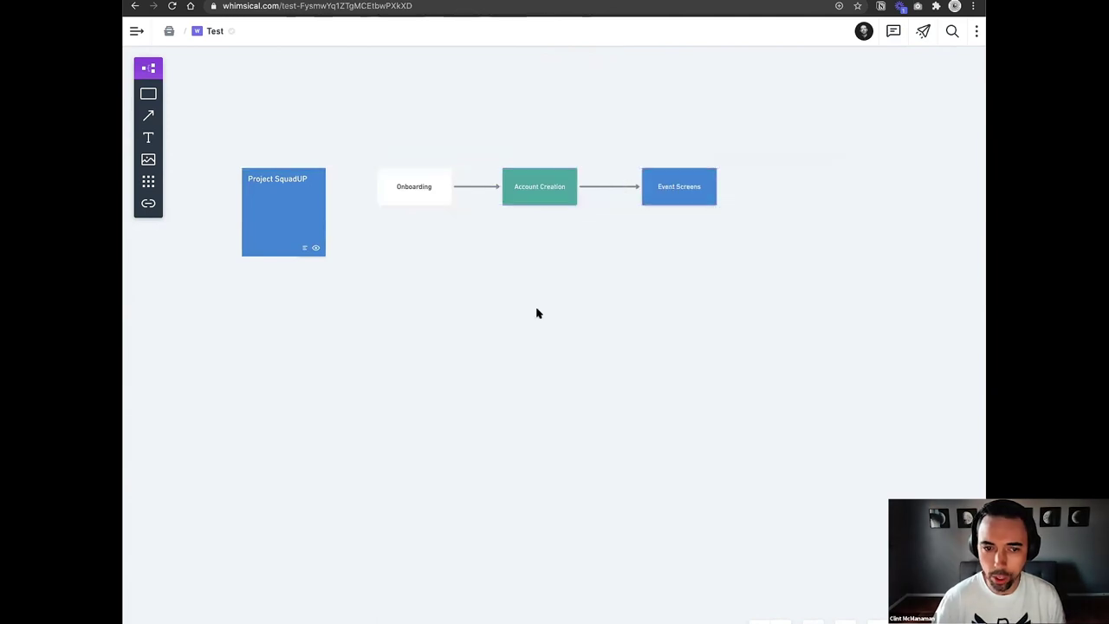
Switch from the flowchart tools to the wireframe tools, leaving empty canvas in view below the flow.
{"action": "scroll", "coordinate": [536, 312], "scroll_direction": "down", "scroll_amount": 3}
{"action": "scroll", "coordinate": [520, 307], "scroll_direction": "down", "scroll_amount": 2}
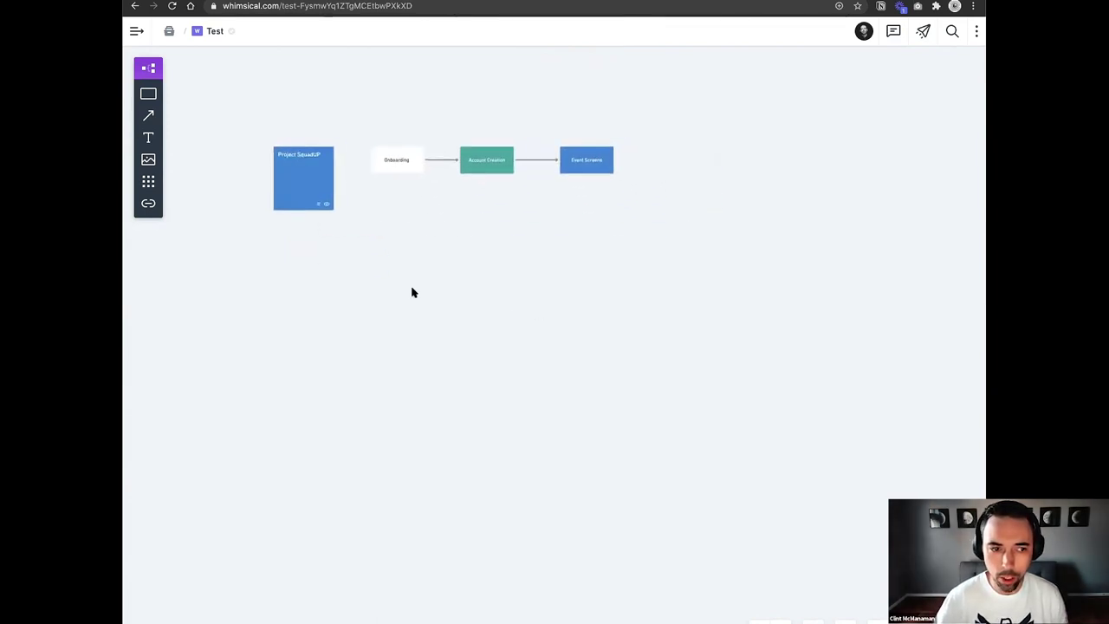
{"action": "scroll", "coordinate": [413, 292], "scroll_direction": "up", "scroll_amount": 3}
{"action": "left_click", "coordinate": [148, 67]}
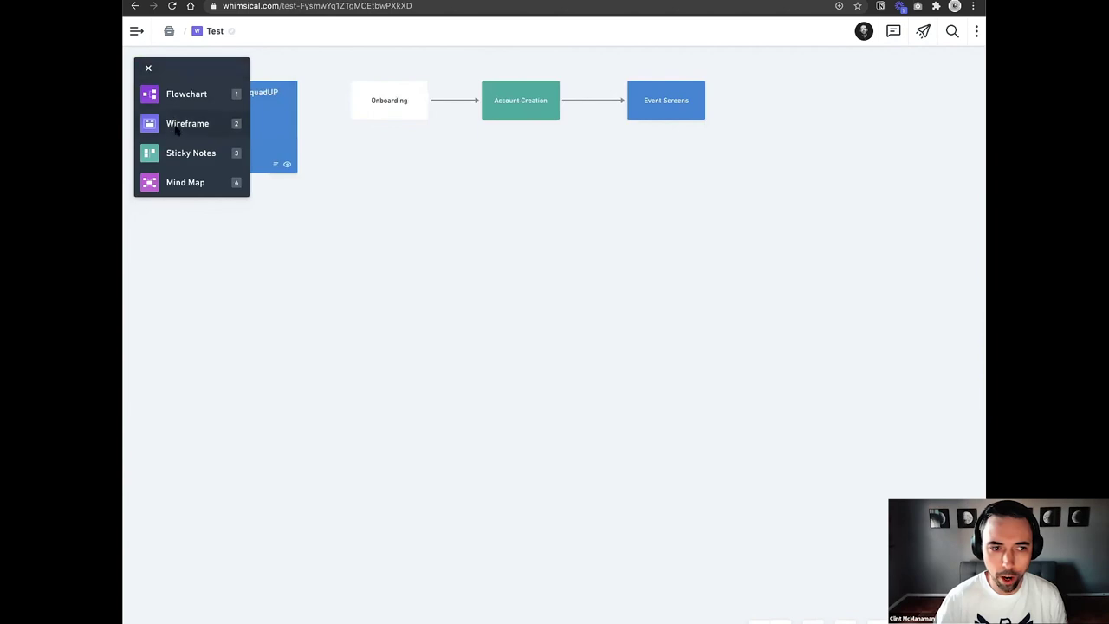
{"action": "left_click", "coordinate": [176, 126]}
Try out a Window frame below the flowchart and delete it.
{"action": "left_click", "coordinate": [148, 115]}
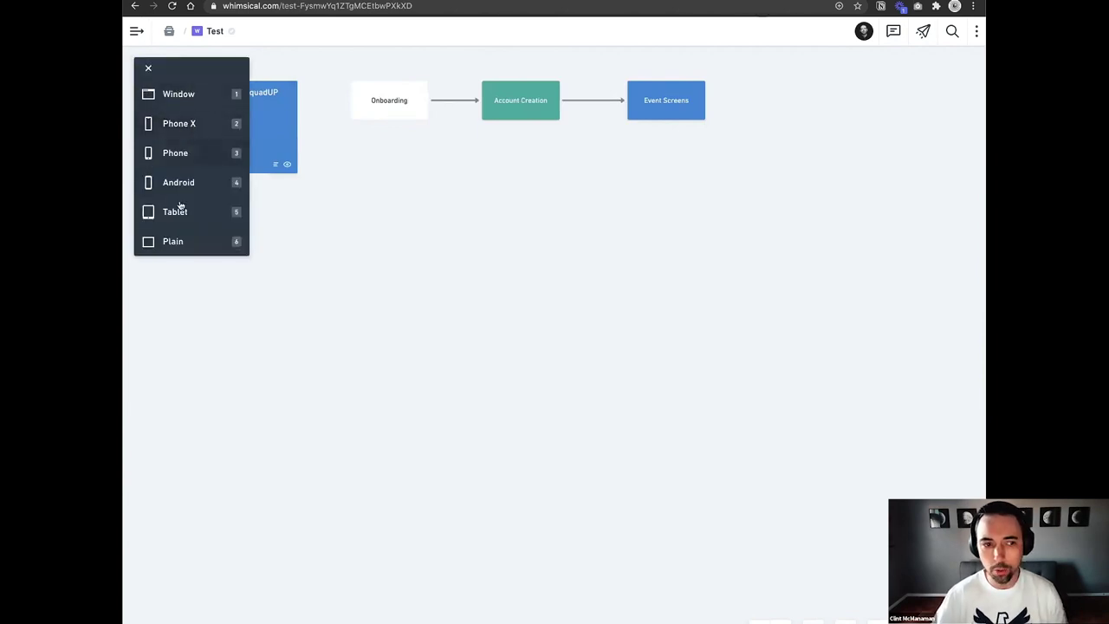
{"action": "left_click", "coordinate": [170, 95]}
{"action": "left_click", "coordinate": [339, 192]}
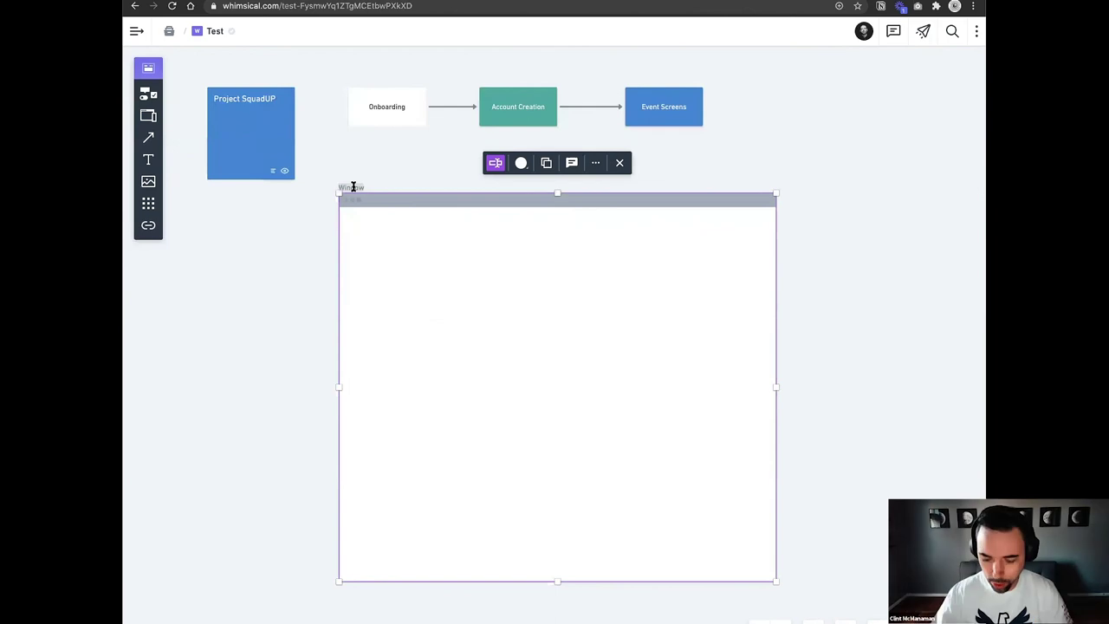
{"action": "left_click", "coordinate": [346, 173]}
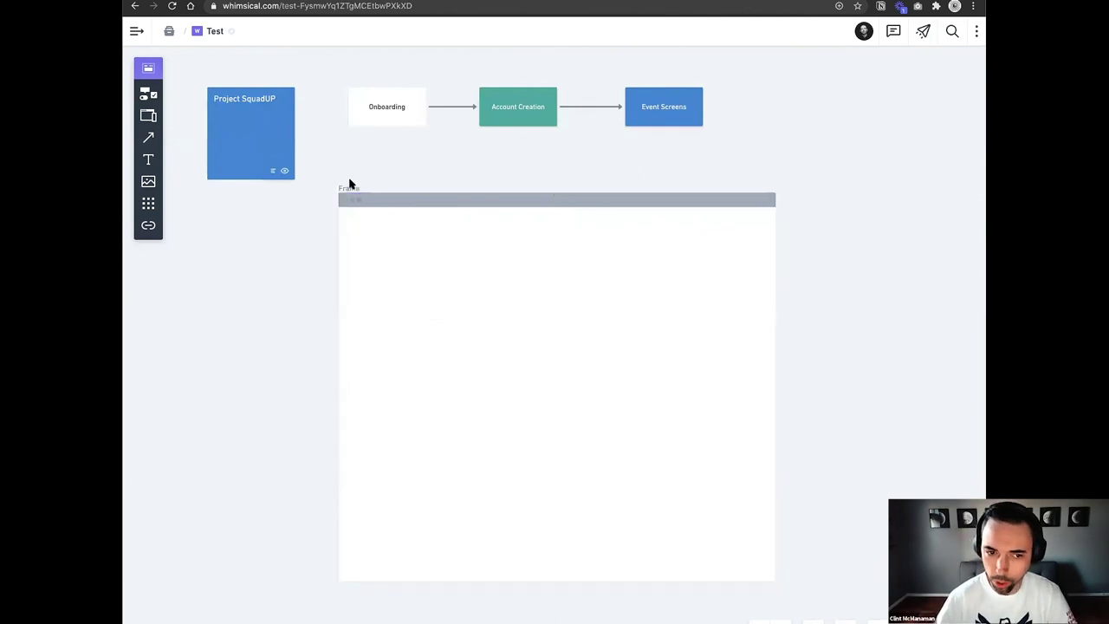
{"action": "left_click", "coordinate": [349, 186]}
{"action": "key", "text": "BackSpace"}
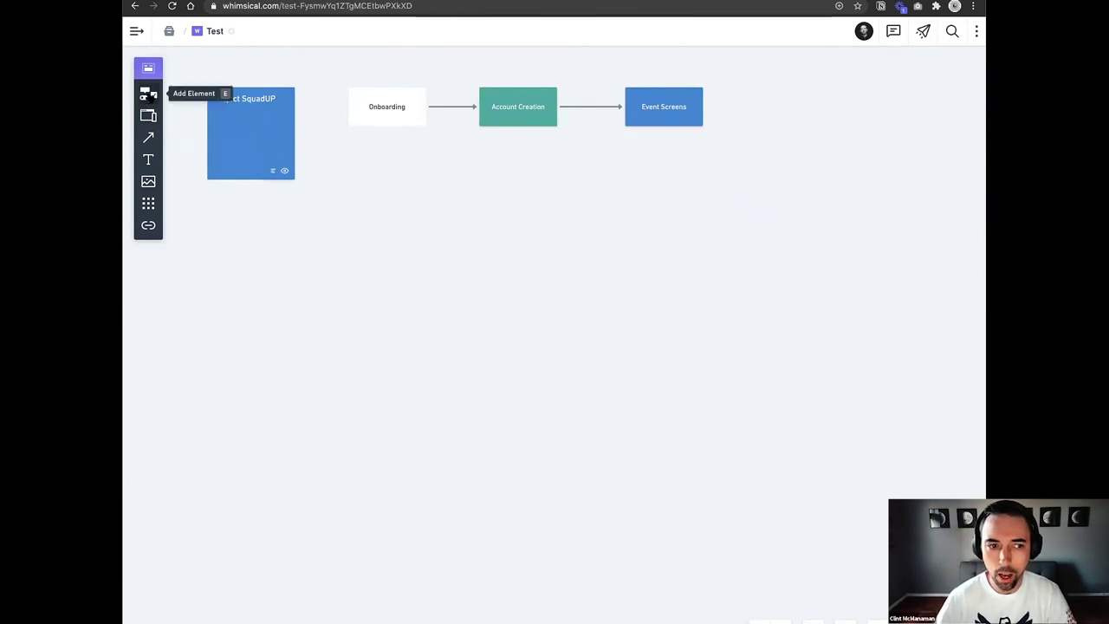
Place a Phone X frame below the Onboarding box and name it Onboarding - 1.
{"action": "left_click", "coordinate": [148, 94]}
{"action": "left_click", "coordinate": [149, 70]}
{"action": "left_click", "coordinate": [148, 114]}
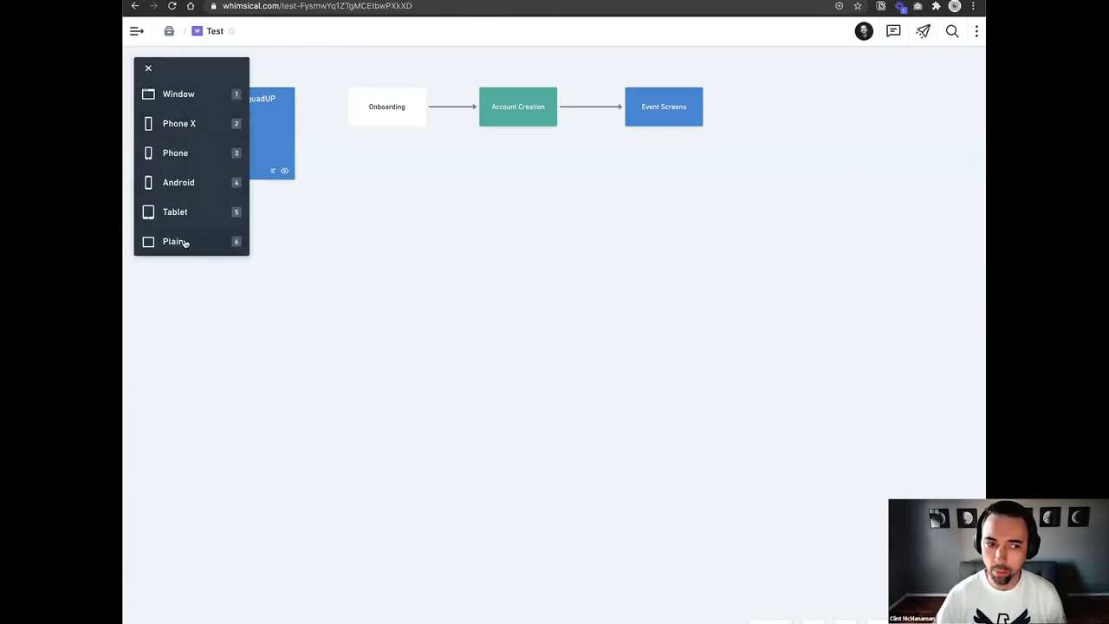
{"action": "left_click", "coordinate": [185, 123]}
{"action": "left_click", "coordinate": [350, 184]}
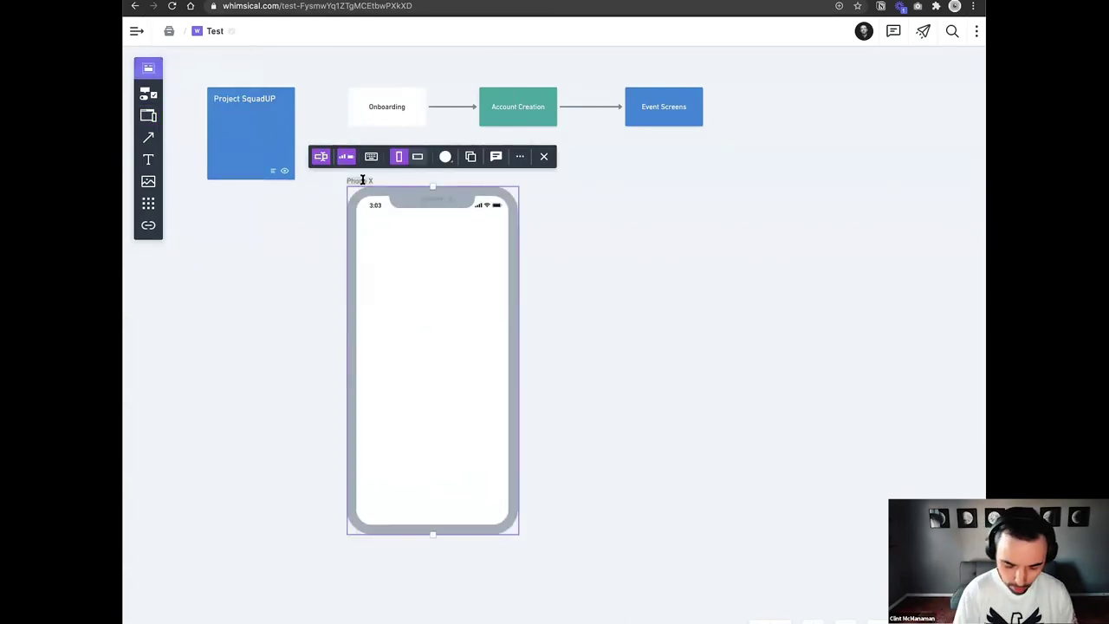
{"action": "double_click", "coordinate": [362, 179]}
{"action": "type", "text": "Onboarding - 1"}
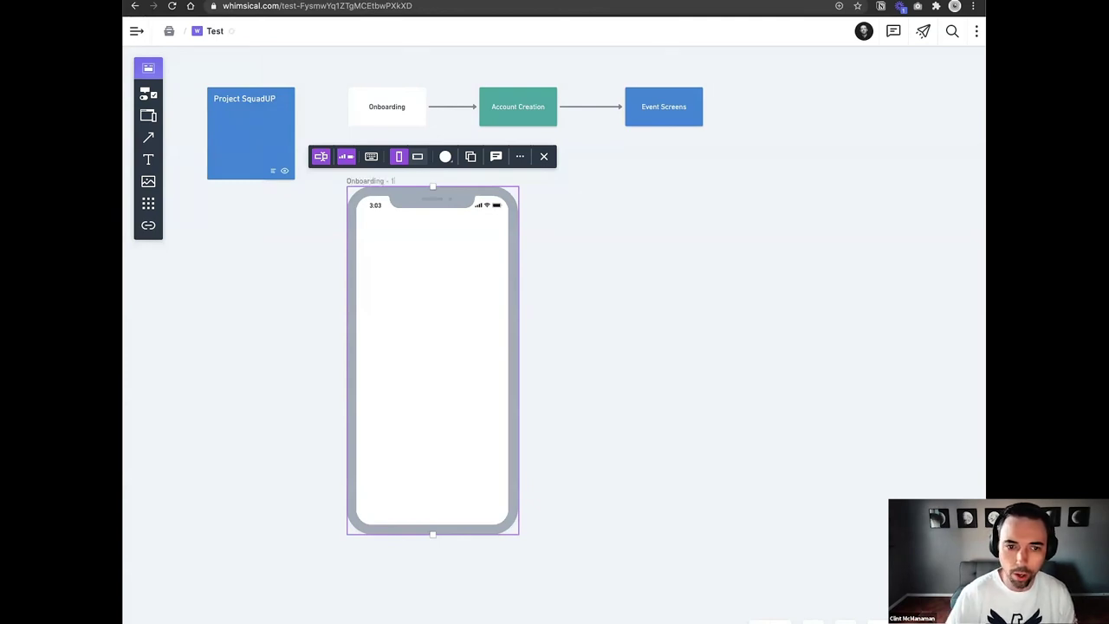
Finish naming the Onboarding - 1 phone frame and line up its edge with the Onboarding box.
{"action": "left_click", "coordinate": [546, 212]}
{"action": "left_click_drag", "start_coordinate": [384, 181], "coordinate": [374, 181]}
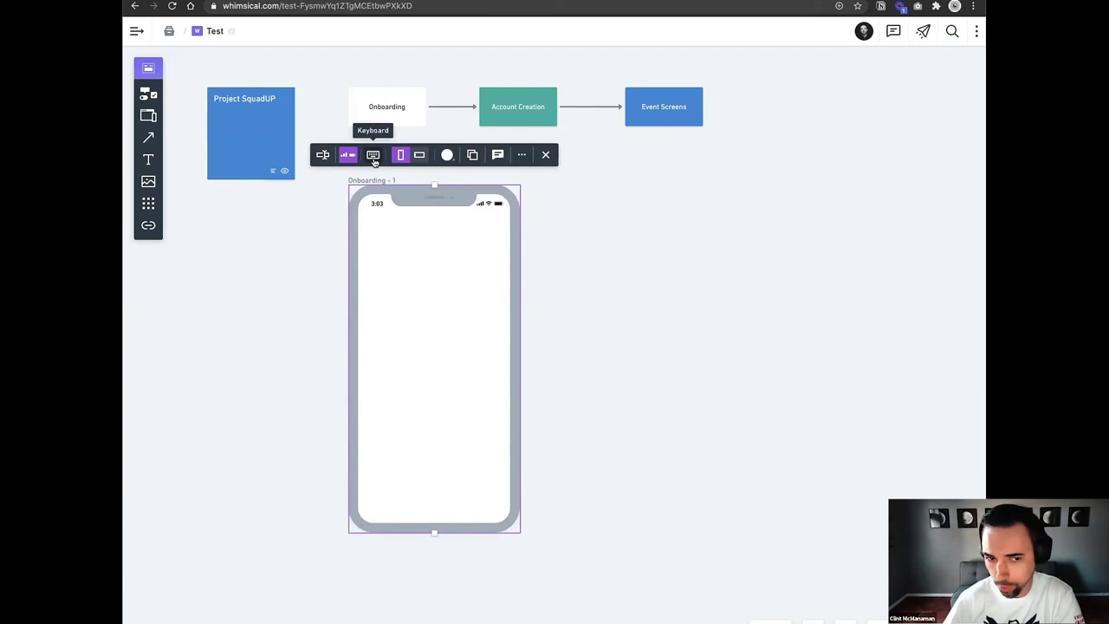
Try out the keyboard, landscape orientation and blue fill on the Onboarding - 1 frame, ending with the original portrait look.
{"action": "left_click", "coordinate": [373, 157]}
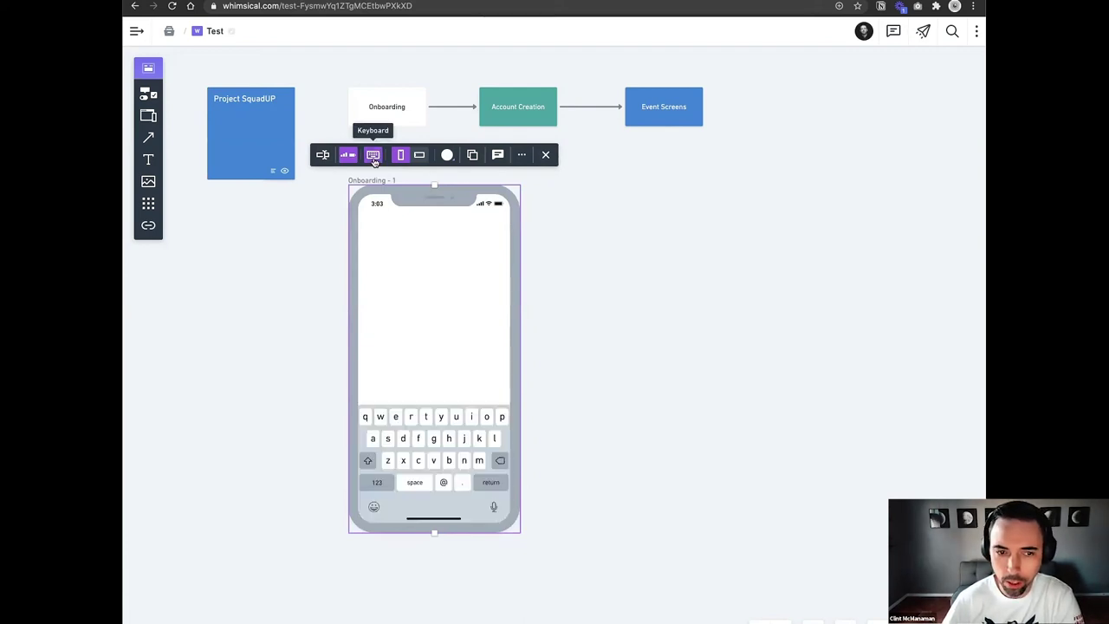
{"action": "left_click", "coordinate": [418, 156]}
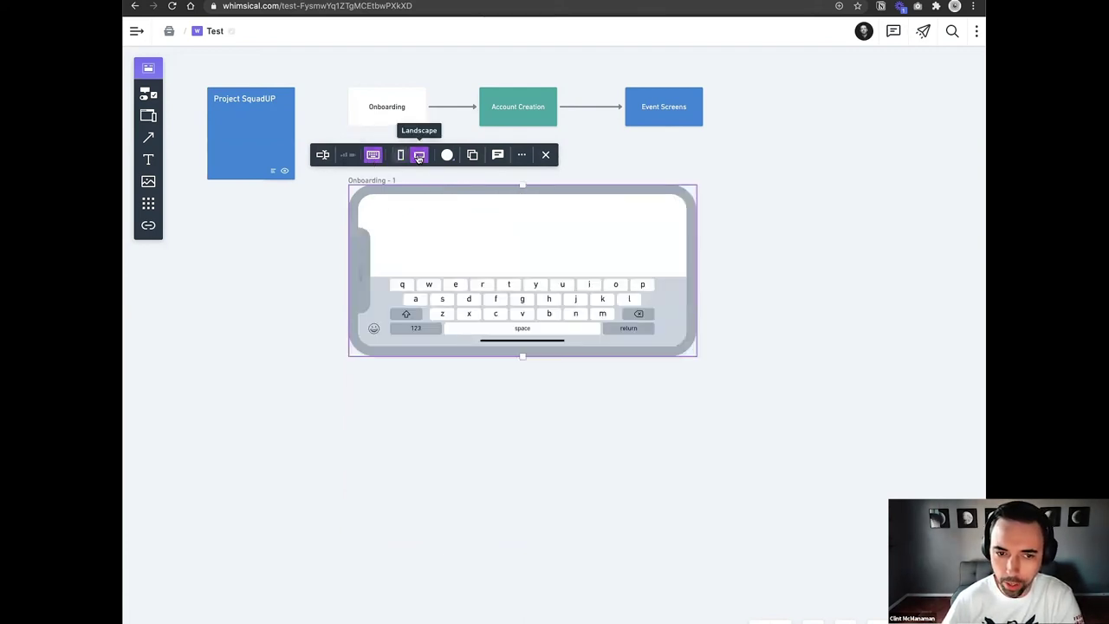
{"action": "left_click", "coordinate": [373, 156]}
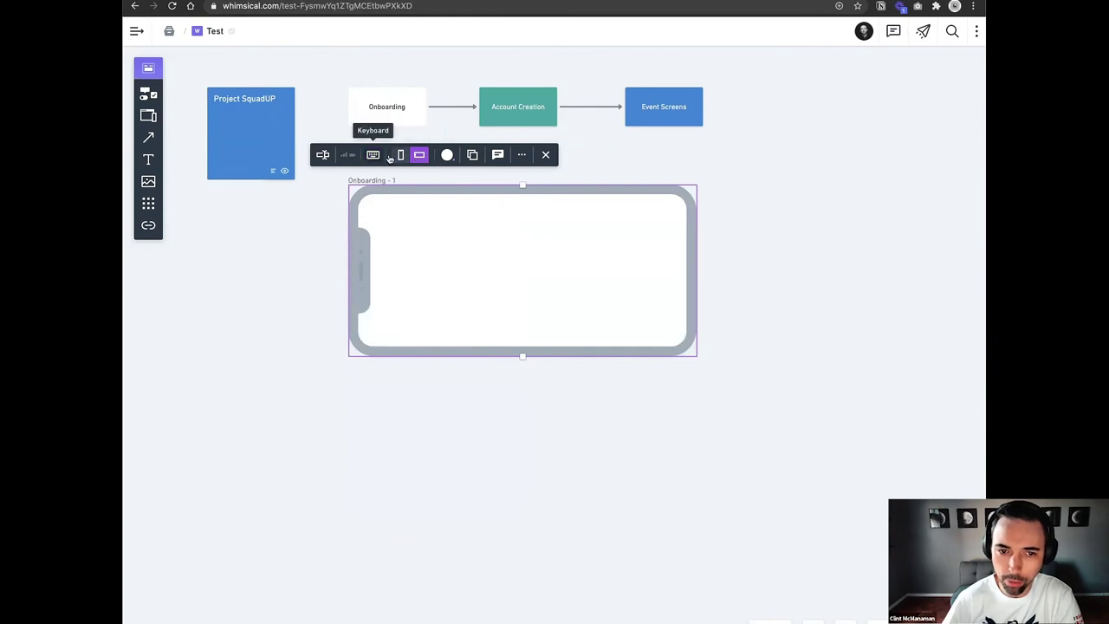
{"action": "left_click", "coordinate": [447, 154]}
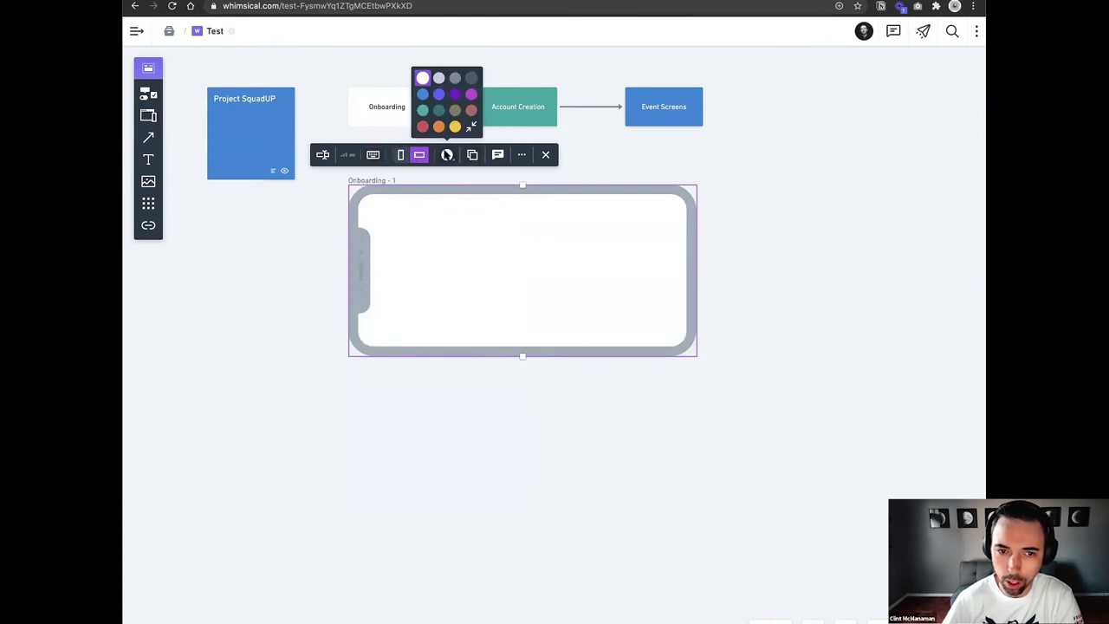
{"action": "left_click", "coordinate": [424, 97]}
{"action": "left_click", "coordinate": [447, 154]}
{"action": "left_click", "coordinate": [422, 74]}
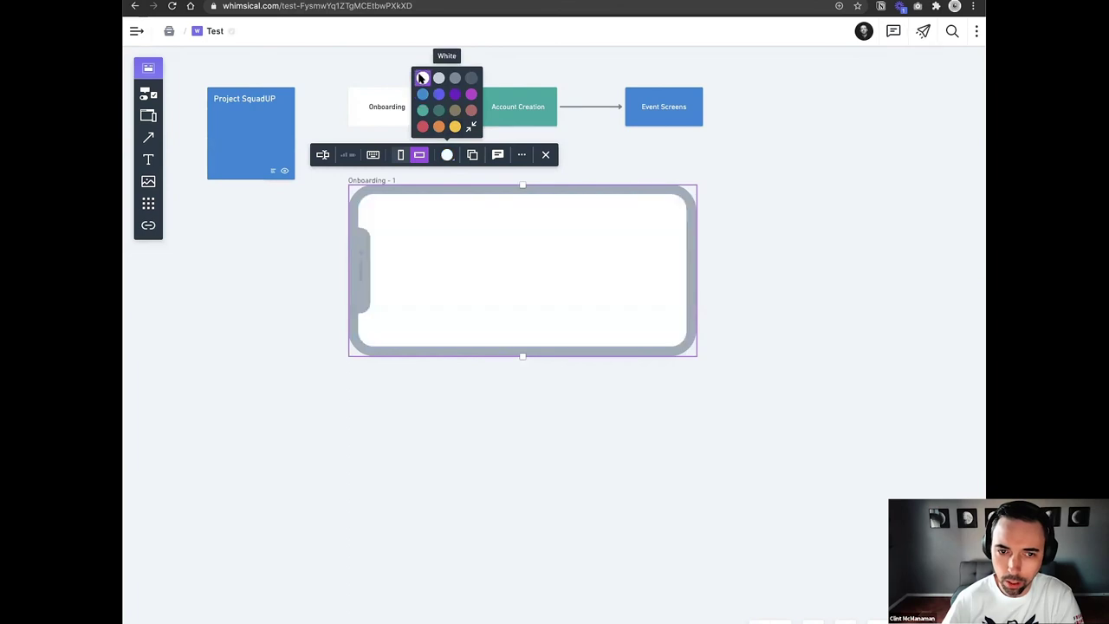
{"action": "left_click", "coordinate": [399, 156]}
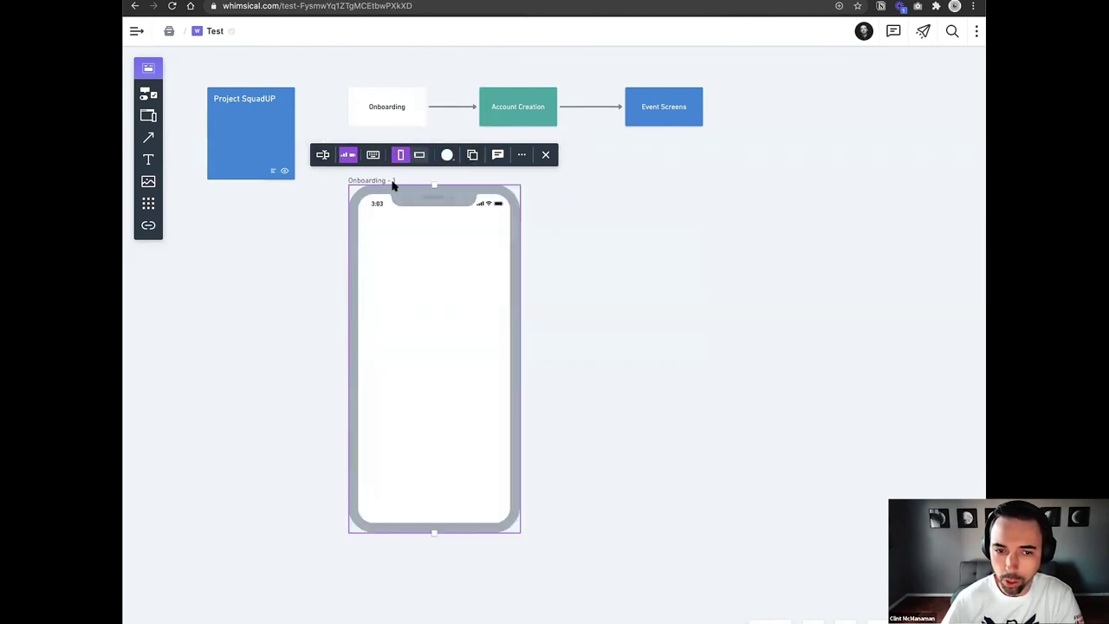
Move the Onboarding - 1 phone frame slightly farther below the Onboarding box.
{"action": "left_click_drag", "start_coordinate": [377, 182], "coordinate": [379, 205]}
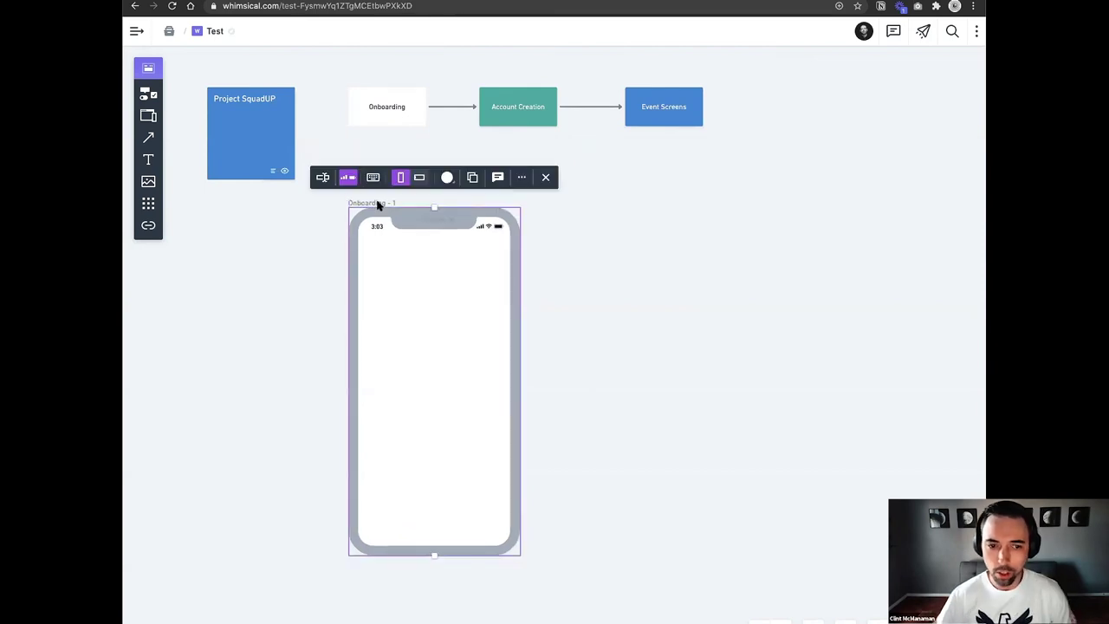
{"action": "scroll", "coordinate": [260, 156], "scroll_direction": "down", "scroll_amount": 1}
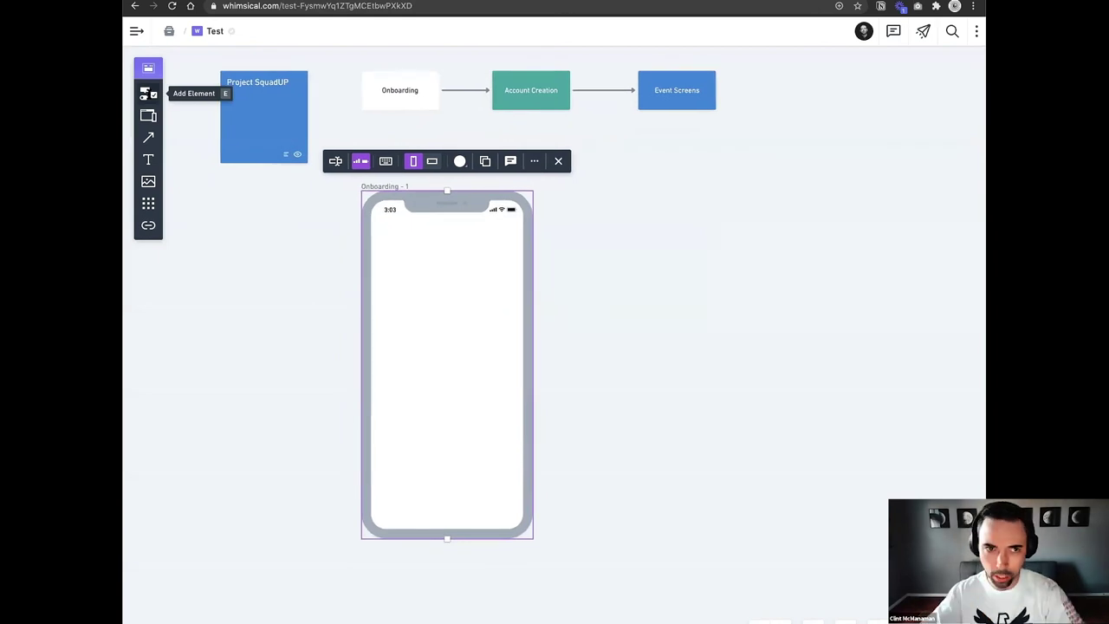
Look through the wireframe element library to see which interface elements are available.
{"action": "left_click", "coordinate": [147, 93]}
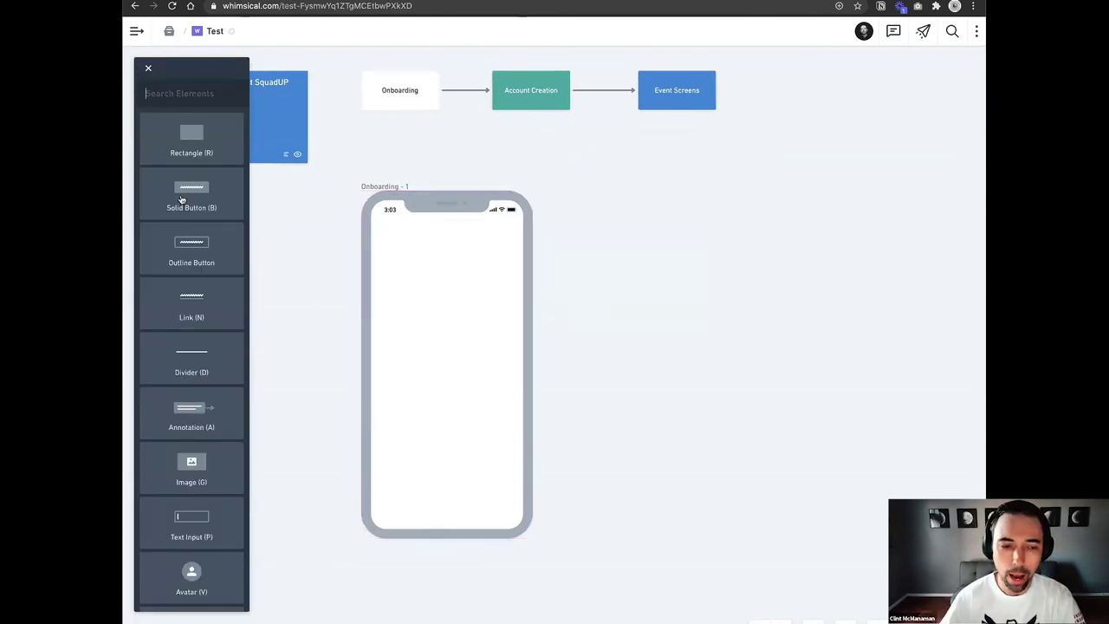
{"action": "scroll", "coordinate": [182, 200], "scroll_direction": "down", "scroll_amount": 5}
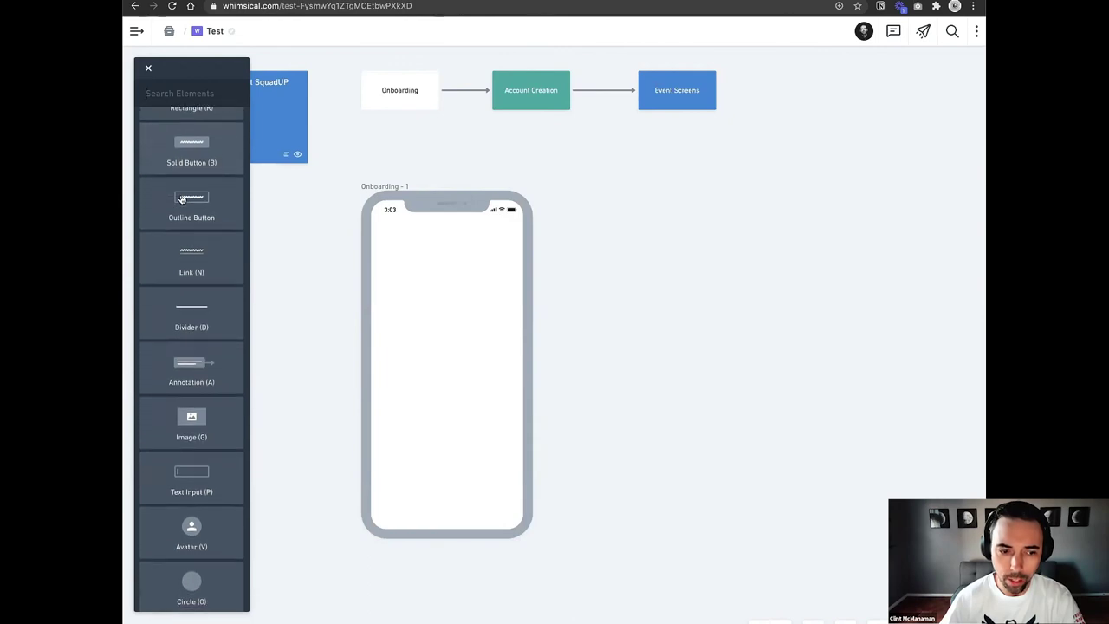
{"action": "scroll", "coordinate": [181, 200], "scroll_direction": "down", "scroll_amount": 9}
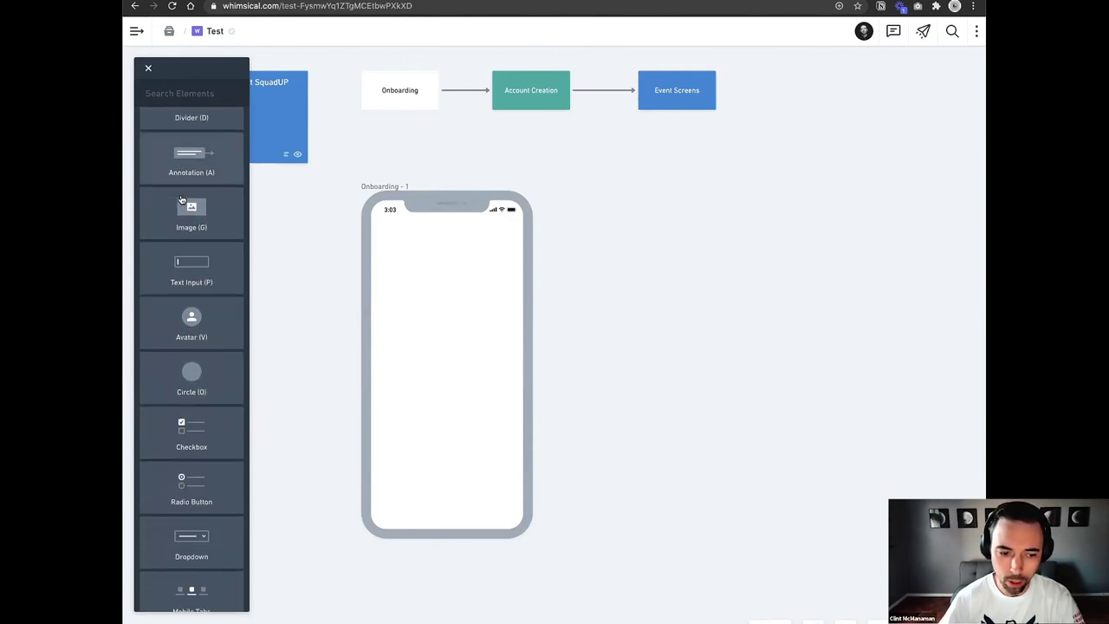
{"action": "scroll", "coordinate": [181, 200], "scroll_direction": "down", "scroll_amount": 13}
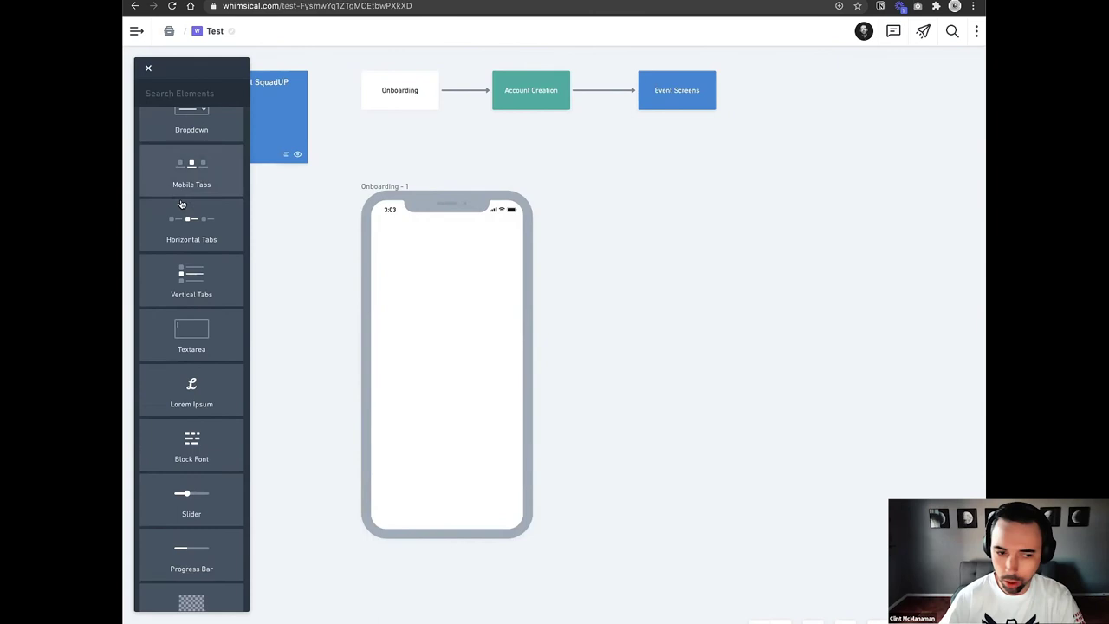
{"action": "scroll", "coordinate": [177, 352], "scroll_direction": "down", "scroll_amount": 3}
{"action": "scroll", "coordinate": [176, 352], "scroll_direction": "up", "scroll_amount": 20}
{"action": "scroll", "coordinate": [177, 351], "scroll_direction": "down", "scroll_amount": 4}
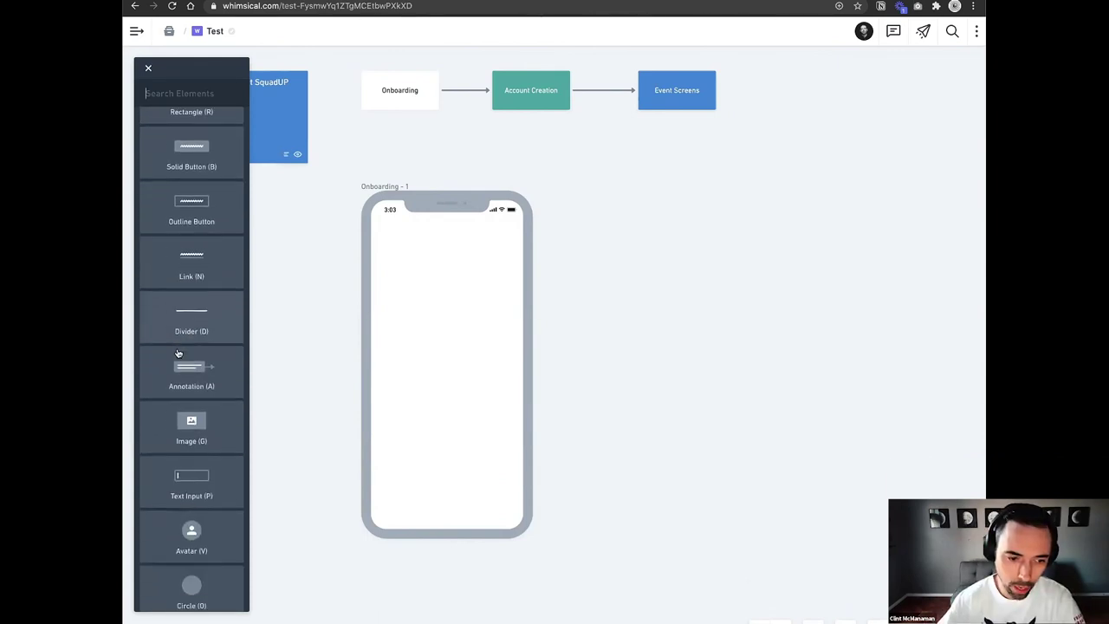
{"action": "left_click", "coordinate": [148, 69]}
Add the title SQUADUP to the phone screen in bold XXL text and center it horizontally near the top.
{"action": "left_click", "coordinate": [148, 160]}
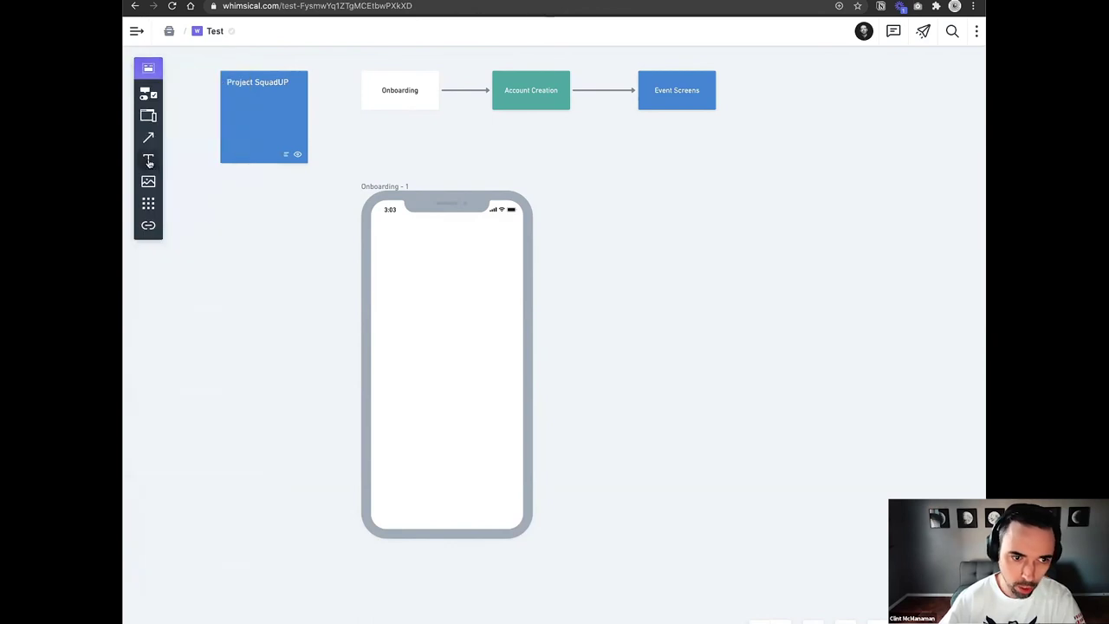
{"action": "left_click", "coordinate": [420, 255]}
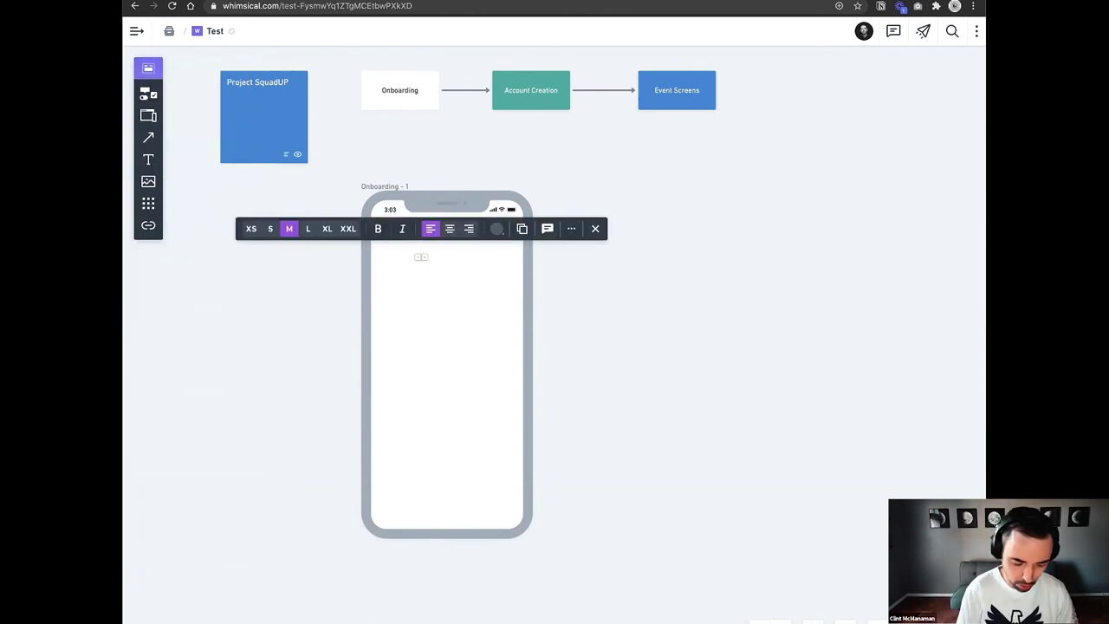
{"action": "type", "text": "SQUADUP"}
{"action": "key", "text": "super+a"}
{"action": "left_click", "coordinate": [347, 229]}
{"action": "left_click", "coordinate": [377, 229]}
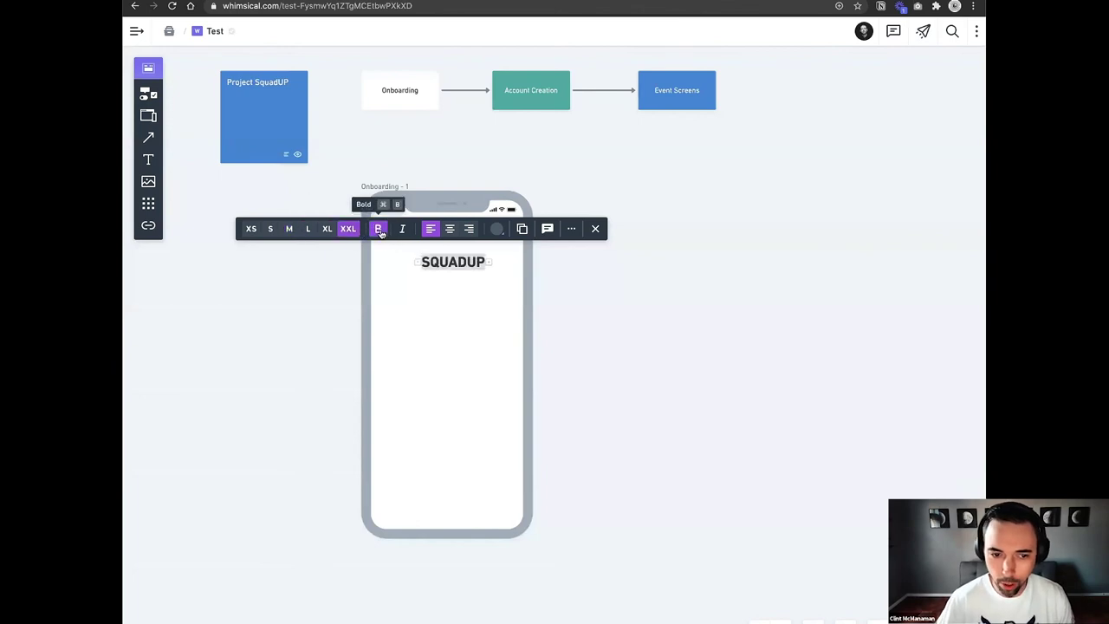
{"action": "left_click_drag", "start_coordinate": [450, 254], "coordinate": [453, 265]}
Place a Lorem Ipsum paragraph just below the SQUADUP title and center its text.
{"action": "left_click", "coordinate": [146, 95]}
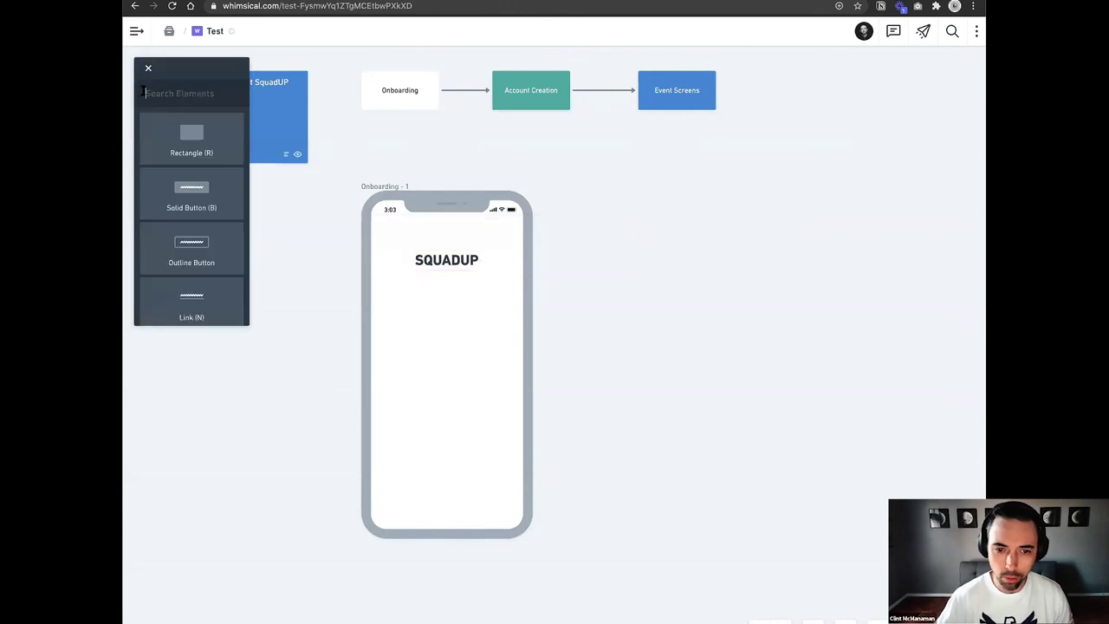
{"action": "scroll", "coordinate": [178, 260], "scroll_direction": "down", "scroll_amount": 10}
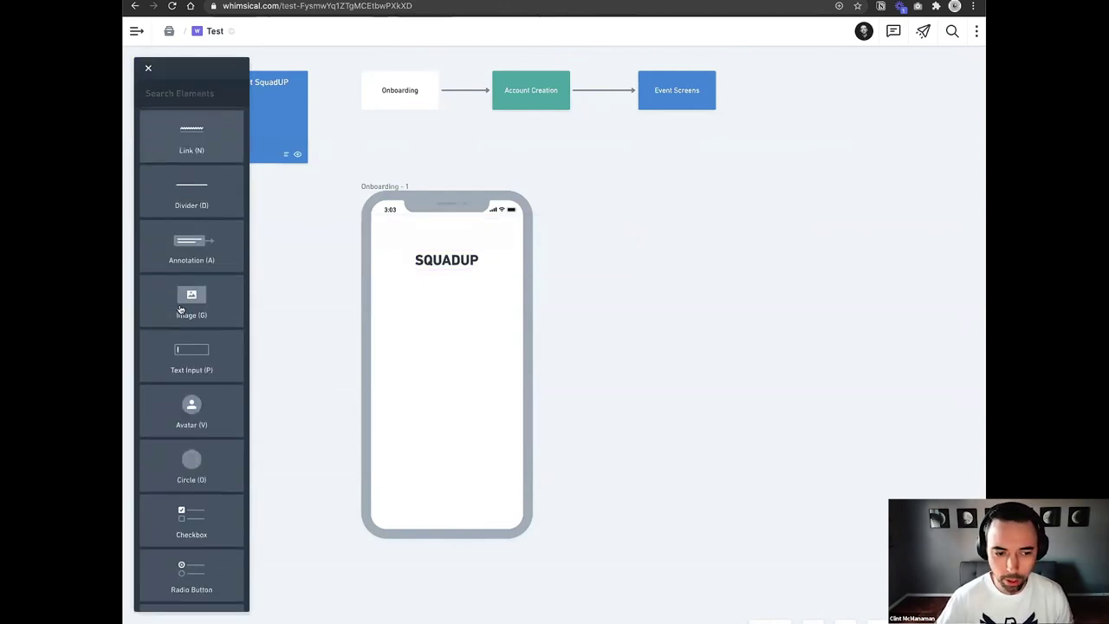
{"action": "scroll", "coordinate": [180, 309], "scroll_direction": "down", "scroll_amount": 5}
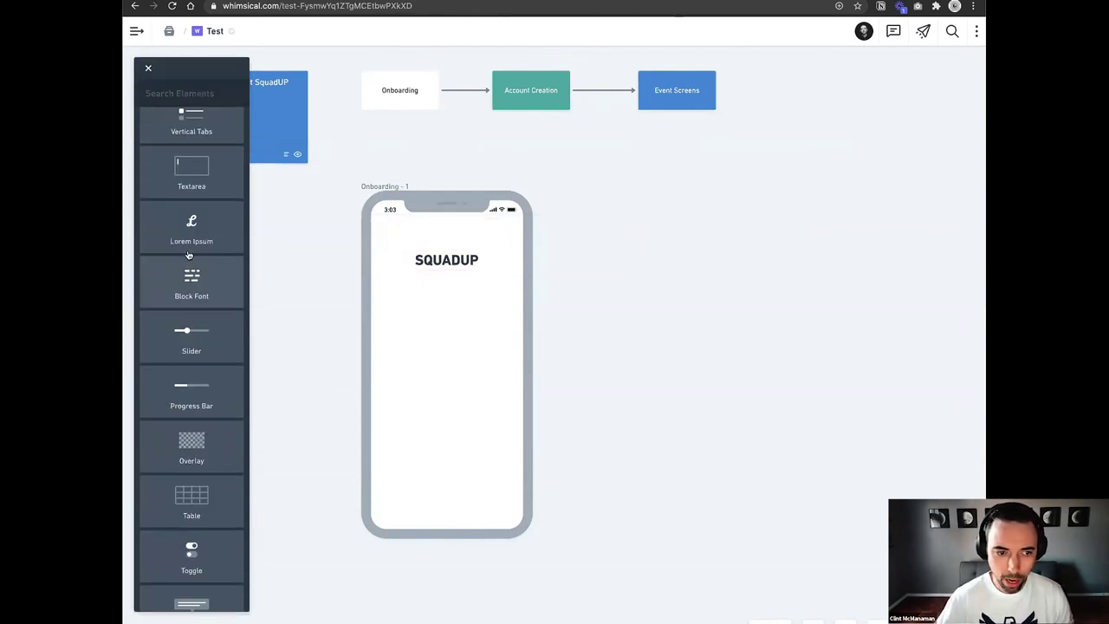
{"action": "left_click", "coordinate": [191, 227]}
{"action": "left_click", "coordinate": [380, 271]}
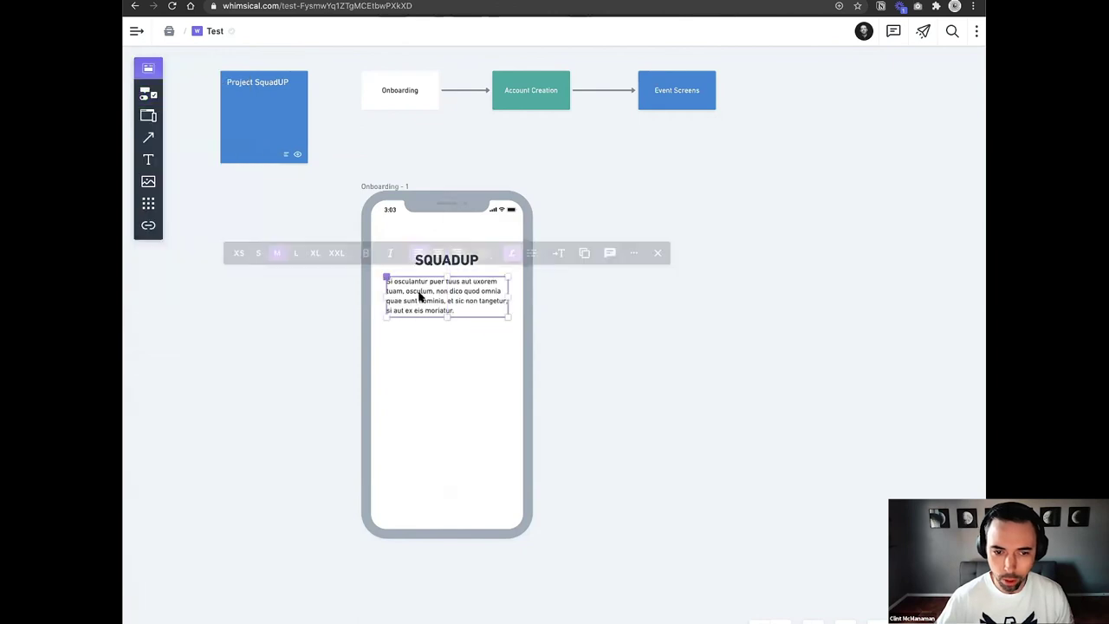
{"action": "left_click", "coordinate": [438, 253]}
{"action": "left_click", "coordinate": [529, 304]}
{"action": "left_click", "coordinate": [453, 292]}
{"action": "left_click", "coordinate": [557, 302]}
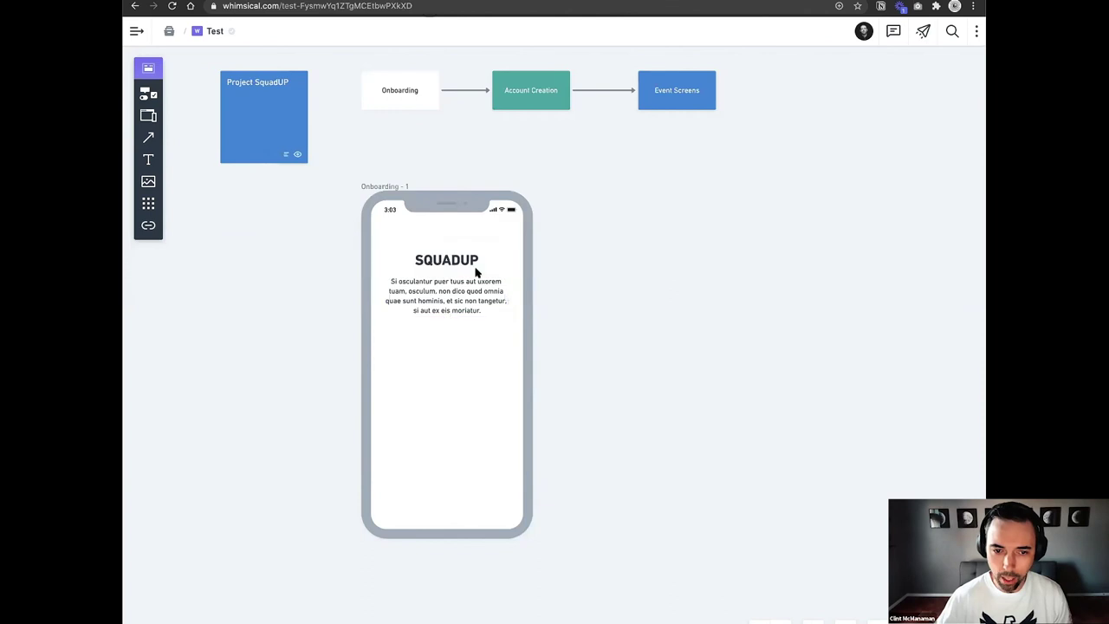
Move the SQUADUP title and its paragraph together down to the middle of the phone screen.
{"action": "left_click", "coordinate": [453, 293]}
{"action": "left_click_drag", "start_coordinate": [451, 317], "coordinate": [452, 355]}
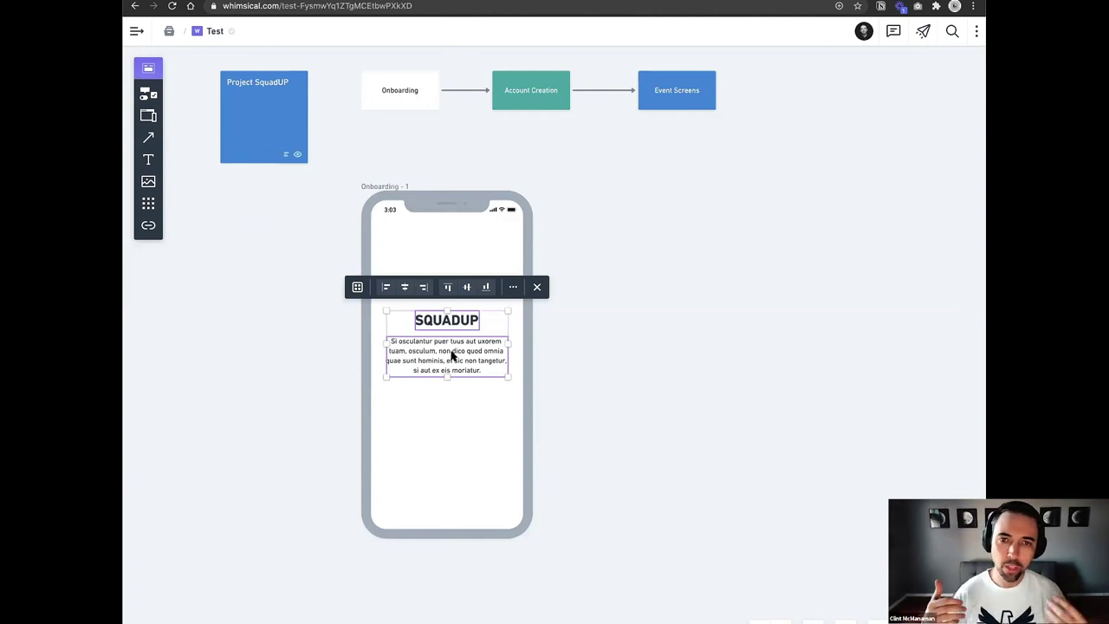
{"action": "key", "text": "Escape"}
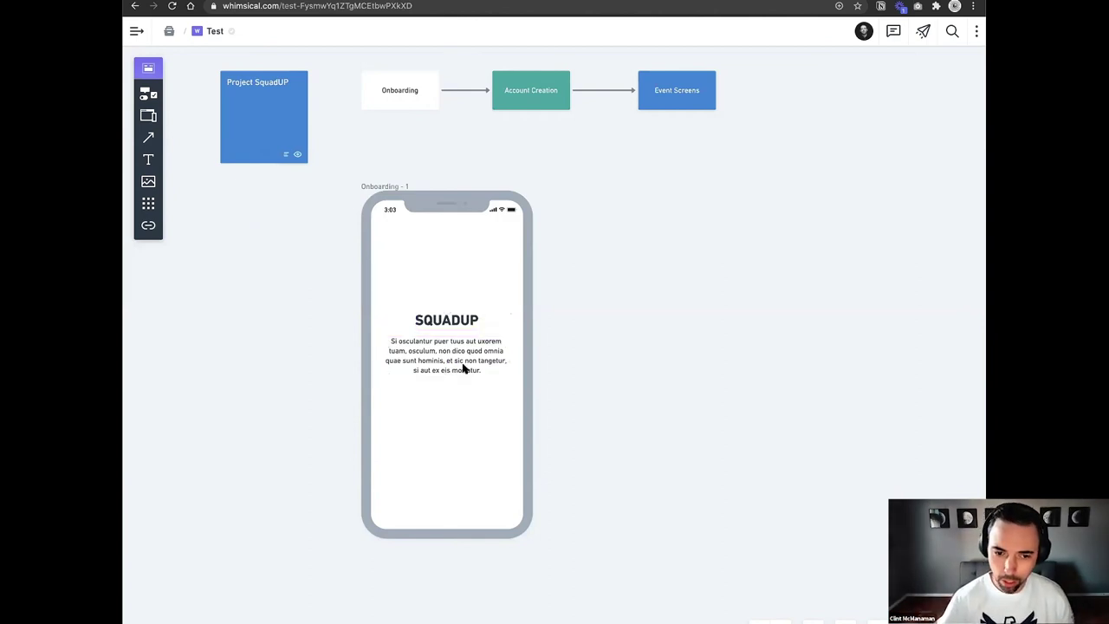
{"action": "left_click", "coordinate": [440, 350]}
{"action": "left_click_drag", "start_coordinate": [445, 362], "coordinate": [444, 374]}
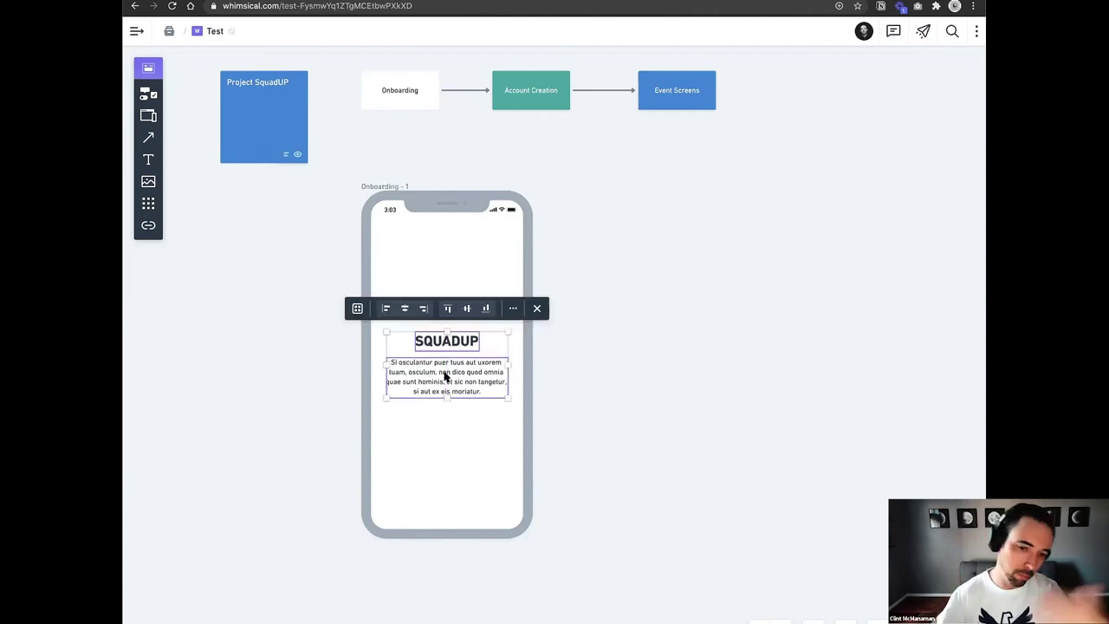
{"action": "left_click", "coordinate": [613, 374]}
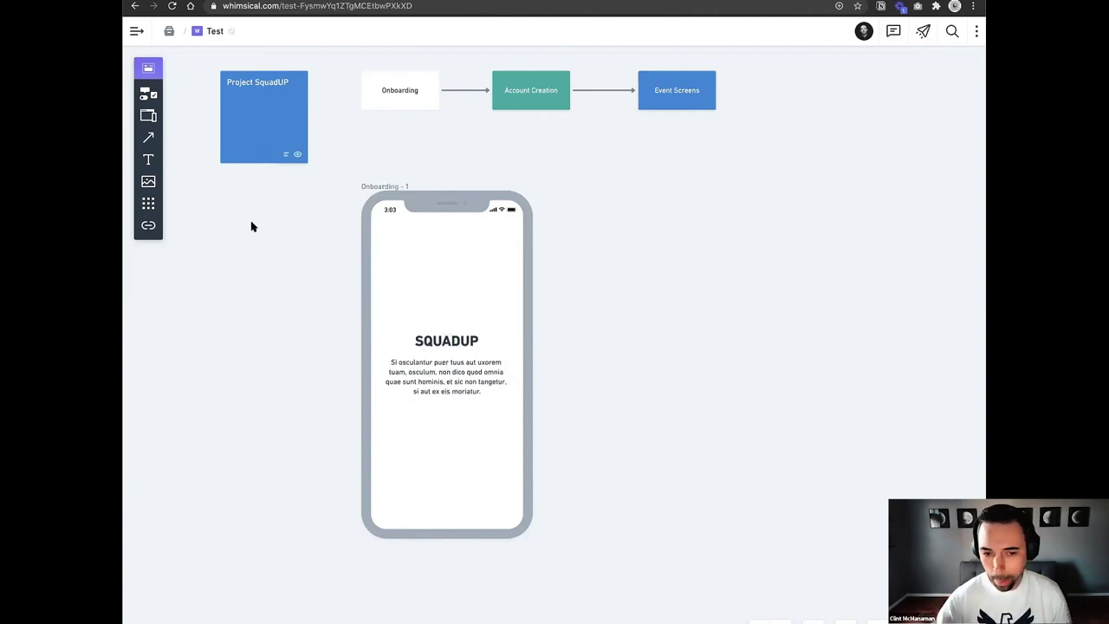
Add a solid button labeled Skip in the lower right corner of the phone screen.
{"action": "left_click", "coordinate": [148, 92]}
{"action": "scroll", "coordinate": [194, 237], "scroll_direction": "down", "scroll_amount": 5}
{"action": "scroll", "coordinate": [194, 237], "scroll_direction": "down", "scroll_amount": 10}
{"action": "scroll", "coordinate": [194, 239], "scroll_direction": "down", "scroll_amount": 5}
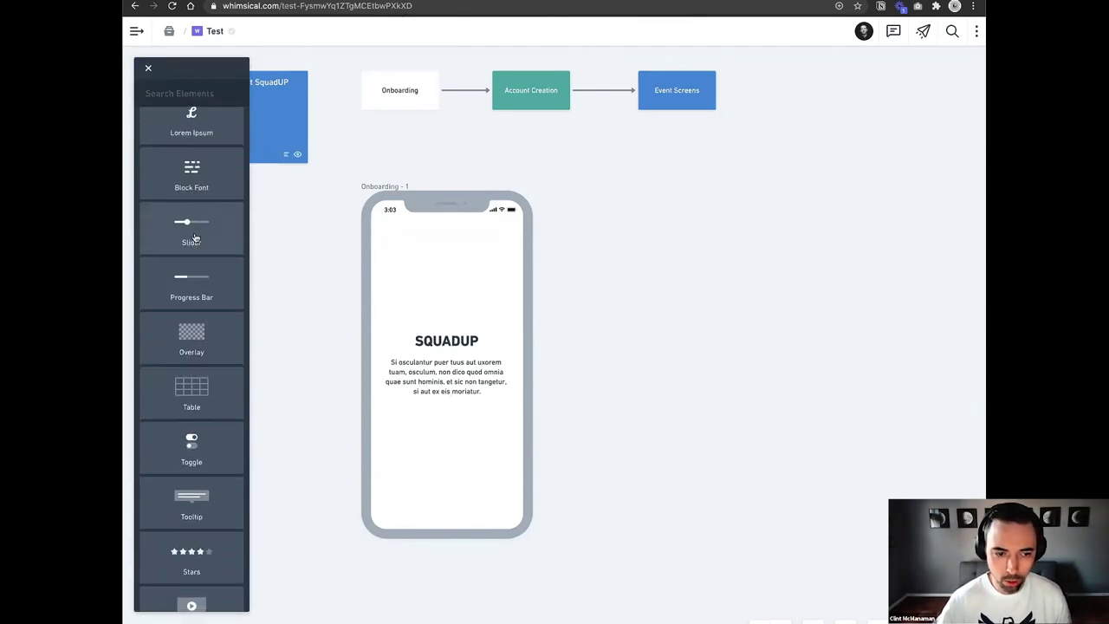
{"action": "scroll", "coordinate": [195, 239], "scroll_direction": "up", "scroll_amount": 10}
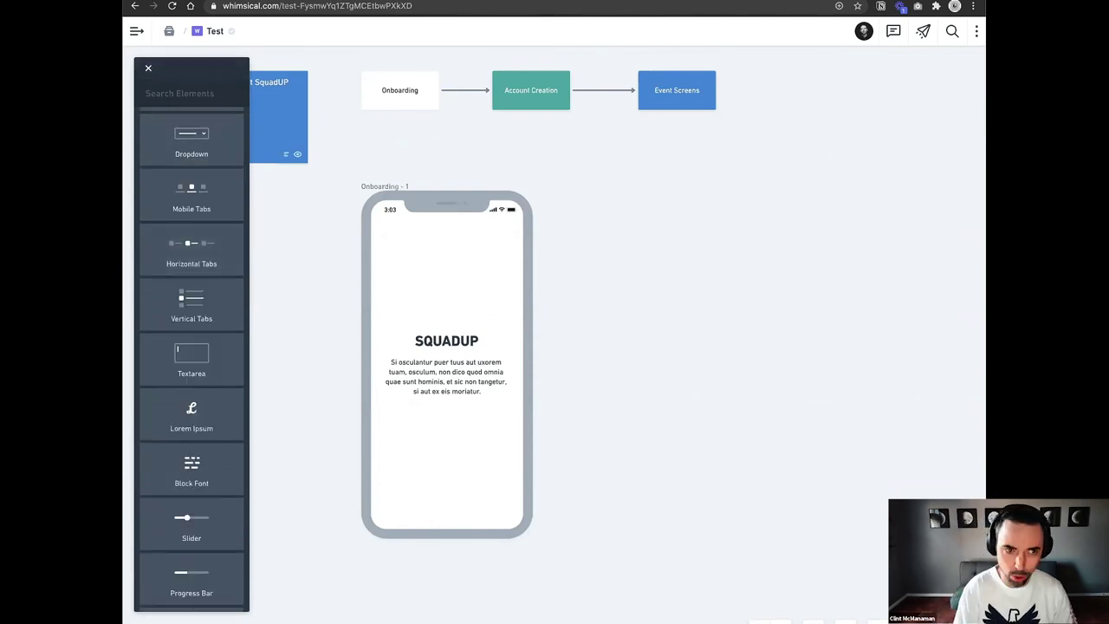
{"action": "type", "text": "butto"}
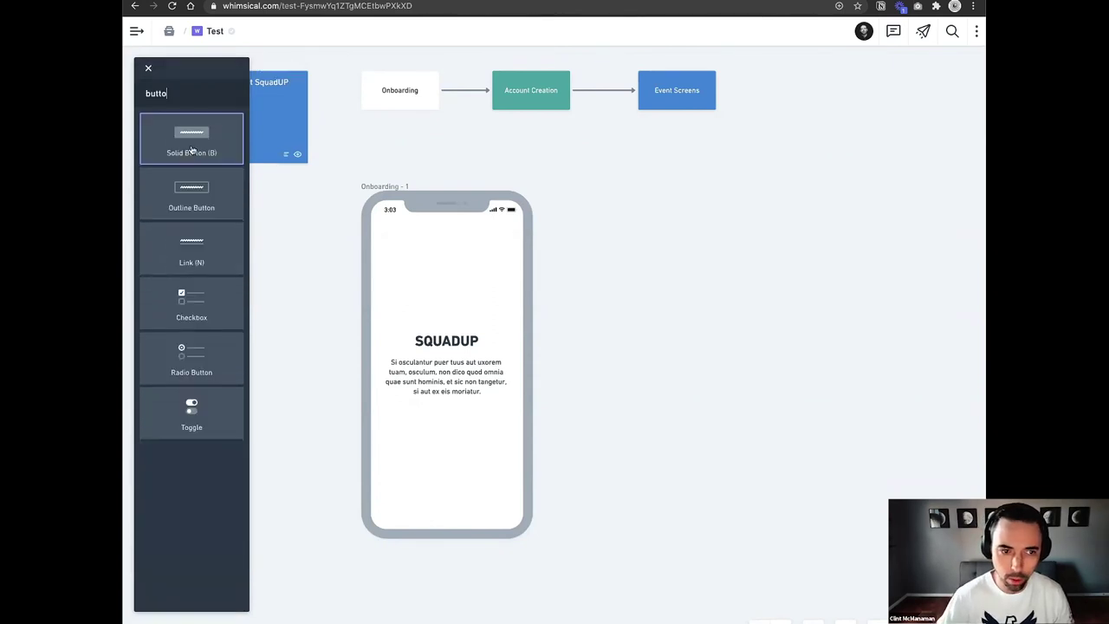
{"action": "left_click", "coordinate": [179, 133]}
{"action": "left_click", "coordinate": [419, 418]}
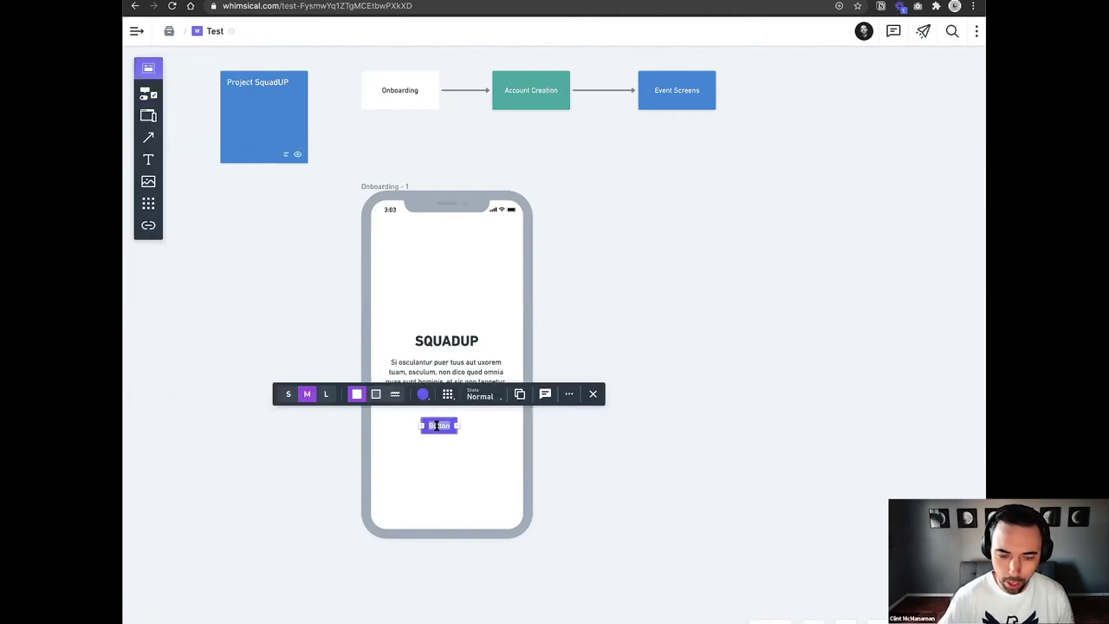
{"action": "type", "text": "Skip"}
{"action": "key", "text": "Escape"}
{"action": "left_click_drag", "start_coordinate": [434, 426], "coordinate": [493, 493]}
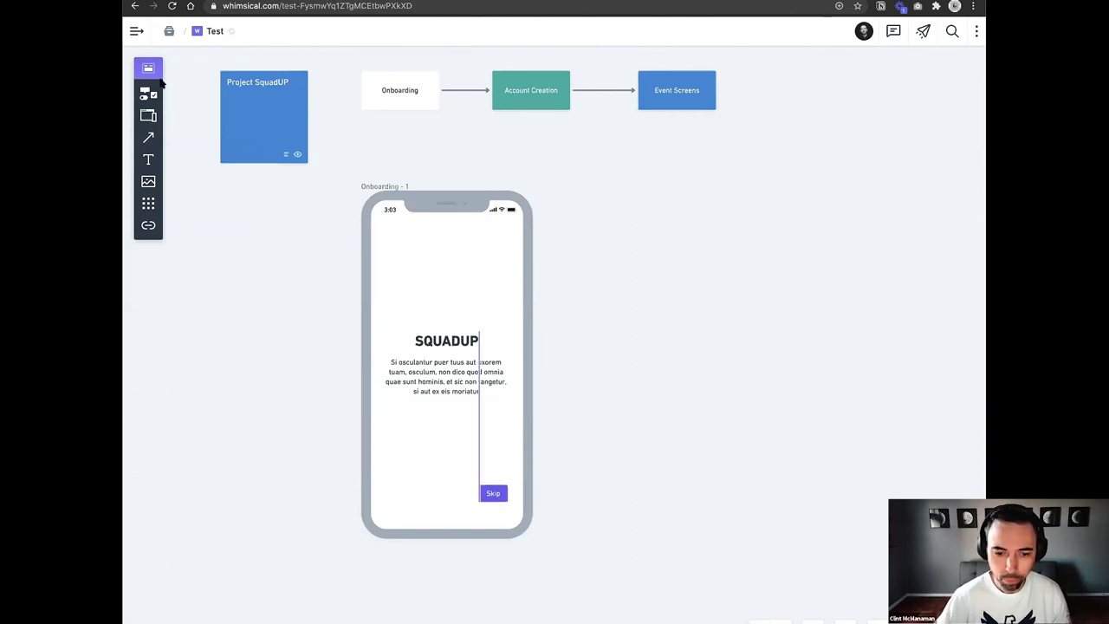
Add a circle in the lower-left area of the phone screen and shrink it to a small dot.
{"action": "left_click", "coordinate": [148, 93]}
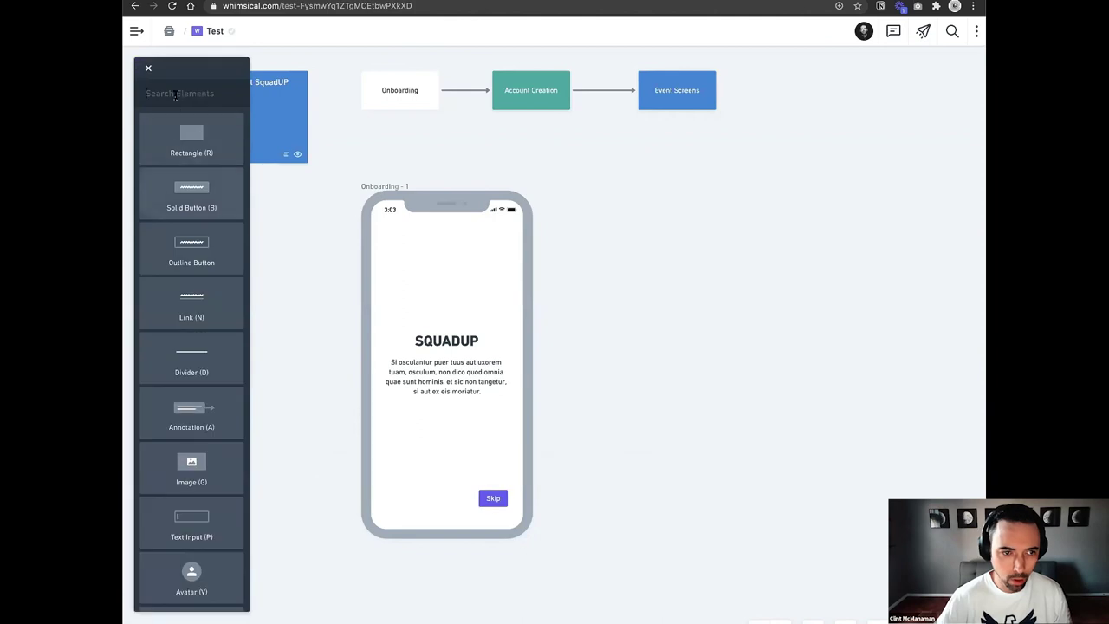
{"action": "type", "text": "circle"}
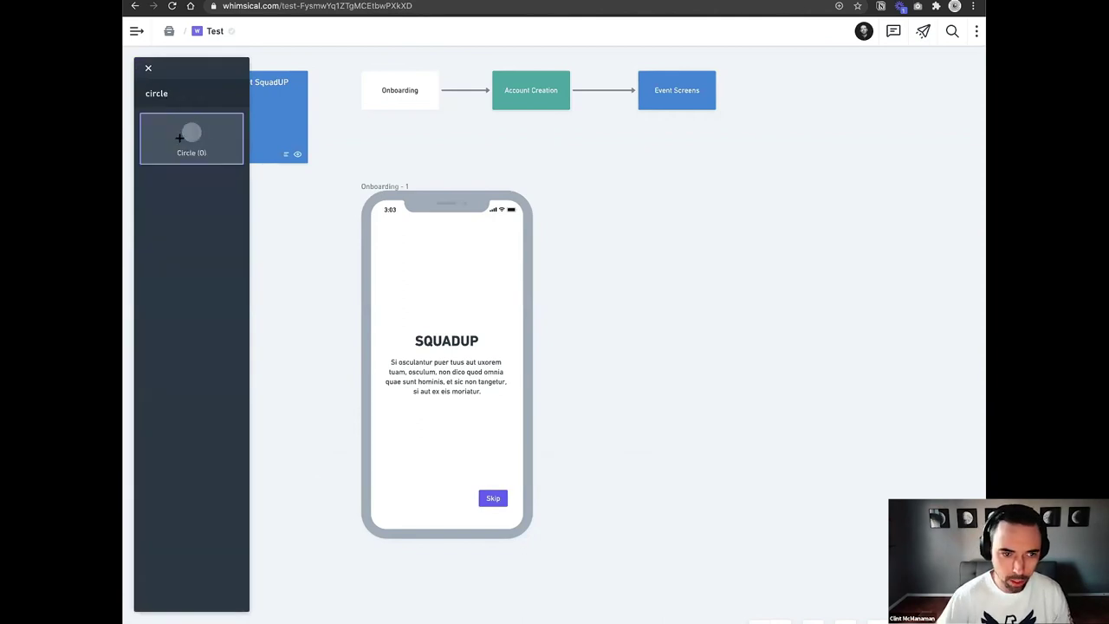
{"action": "left_click", "coordinate": [180, 138]}
{"action": "left_click_drag", "start_coordinate": [386, 452], "coordinate": [421, 500]}
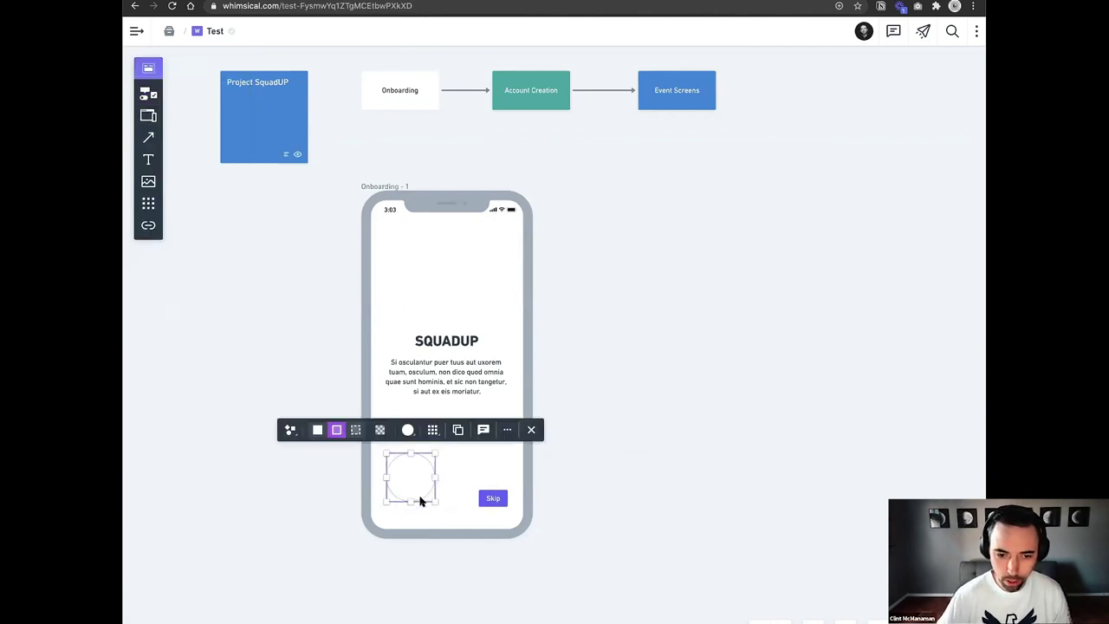
{"action": "scroll", "coordinate": [421, 499], "scroll_direction": "up", "scroll_amount": 5}
{"action": "left_click_drag", "start_coordinate": [451, 400], "coordinate": [370, 479]}
Give the small circle a light grey color and the solid Fill style.
{"action": "left_click", "coordinate": [354, 457]}
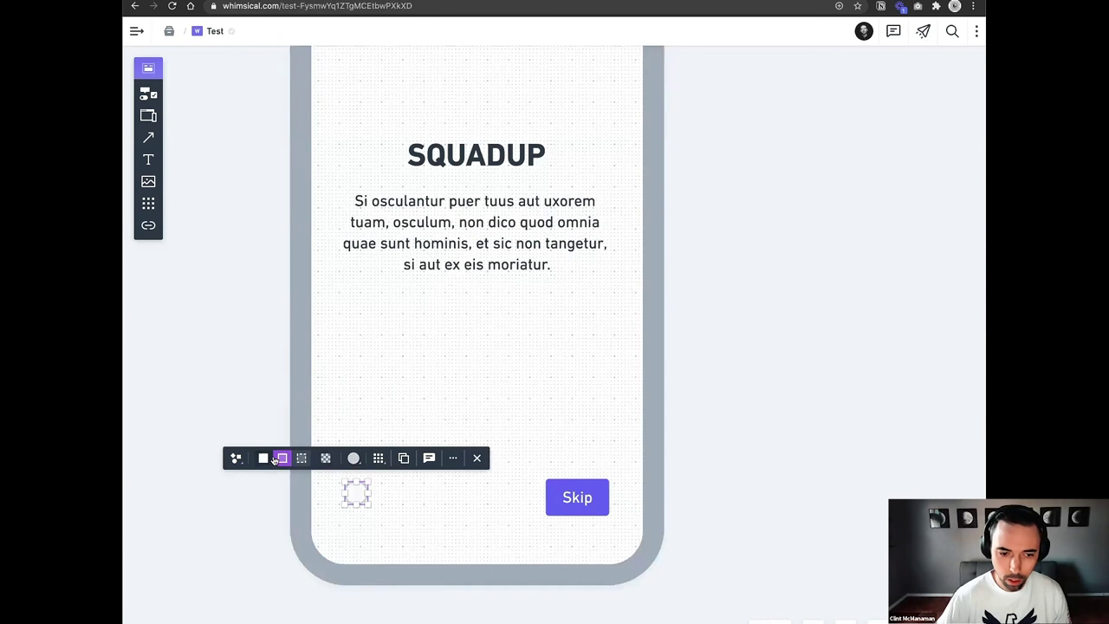
{"action": "left_click", "coordinate": [300, 457]}
{"action": "left_click", "coordinate": [281, 457]}
{"action": "left_click", "coordinate": [263, 457]}
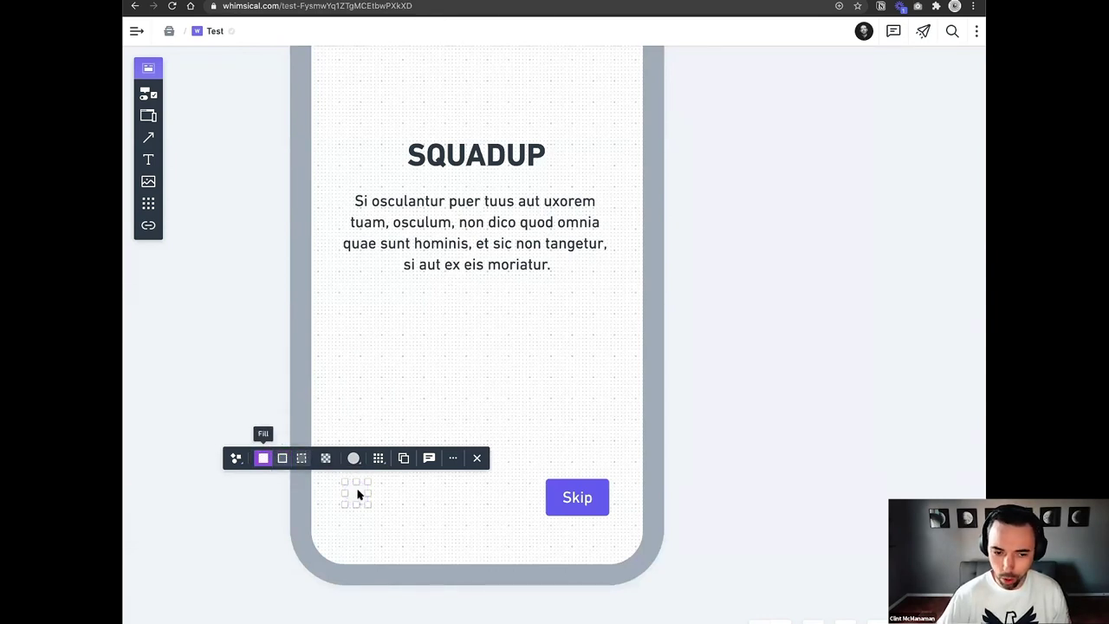
{"action": "left_click", "coordinate": [281, 458]}
{"action": "left_click", "coordinate": [263, 458]}
{"action": "left_click", "coordinate": [354, 458]}
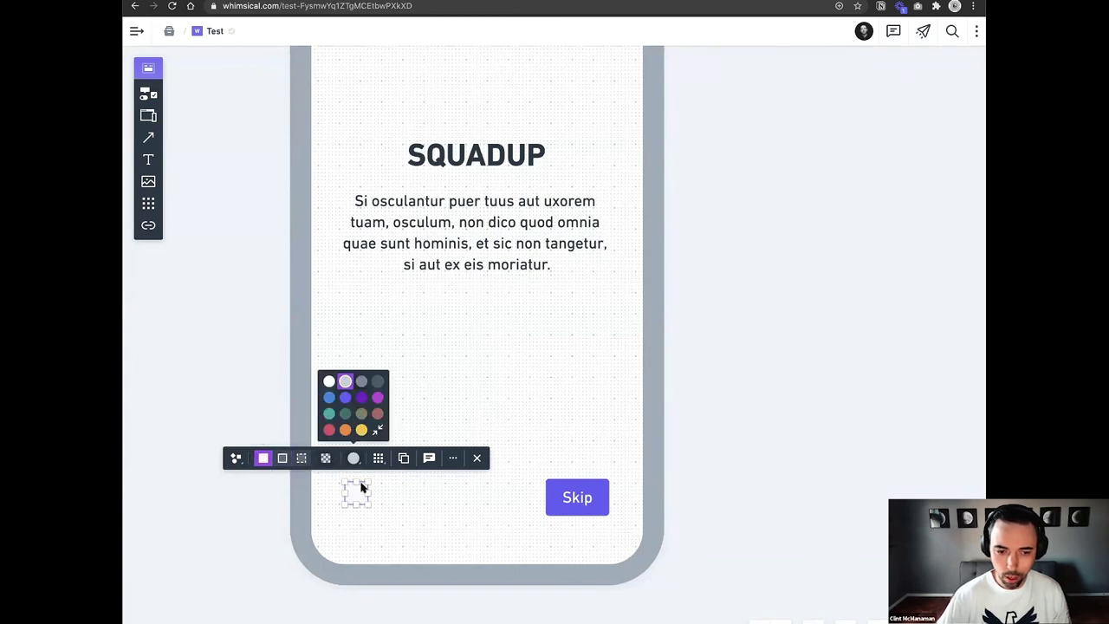
Copy the grey circle twice to form an evenly spaced horizontal row of three dots.
{"action": "left_click", "coordinate": [354, 496]}
{"action": "left_click_drag", "start_coordinate": [364, 503], "coordinate": [429, 498]}
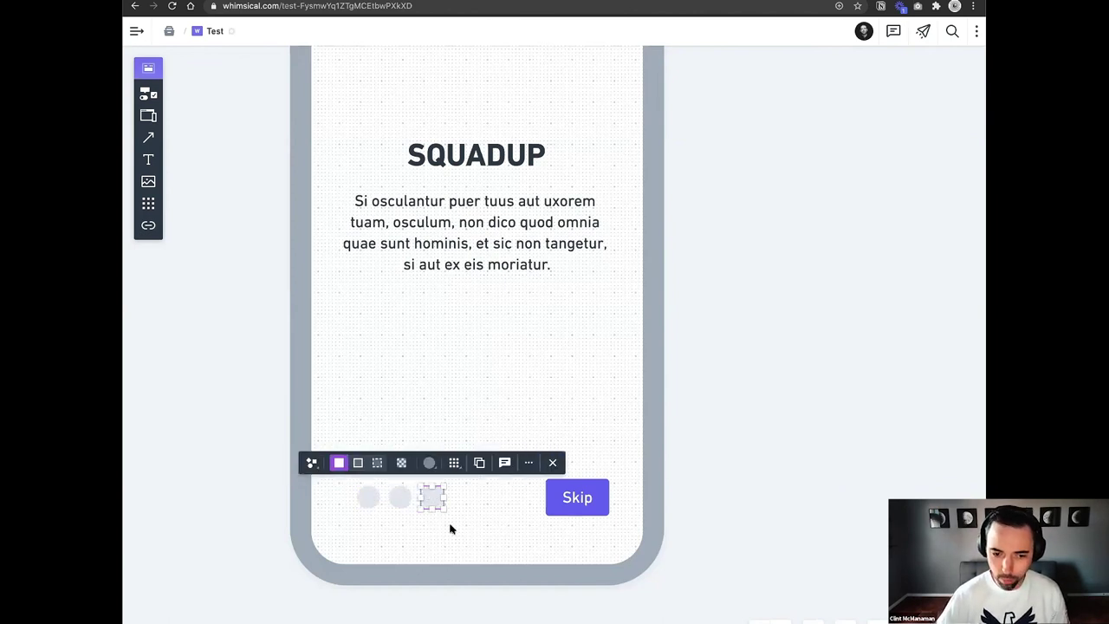
{"action": "left_click", "coordinate": [450, 528]}
Group the three dots with the Skip button and move the group slightly up on the phone screen.
{"action": "left_click_drag", "start_coordinate": [606, 531], "coordinate": [627, 534]}
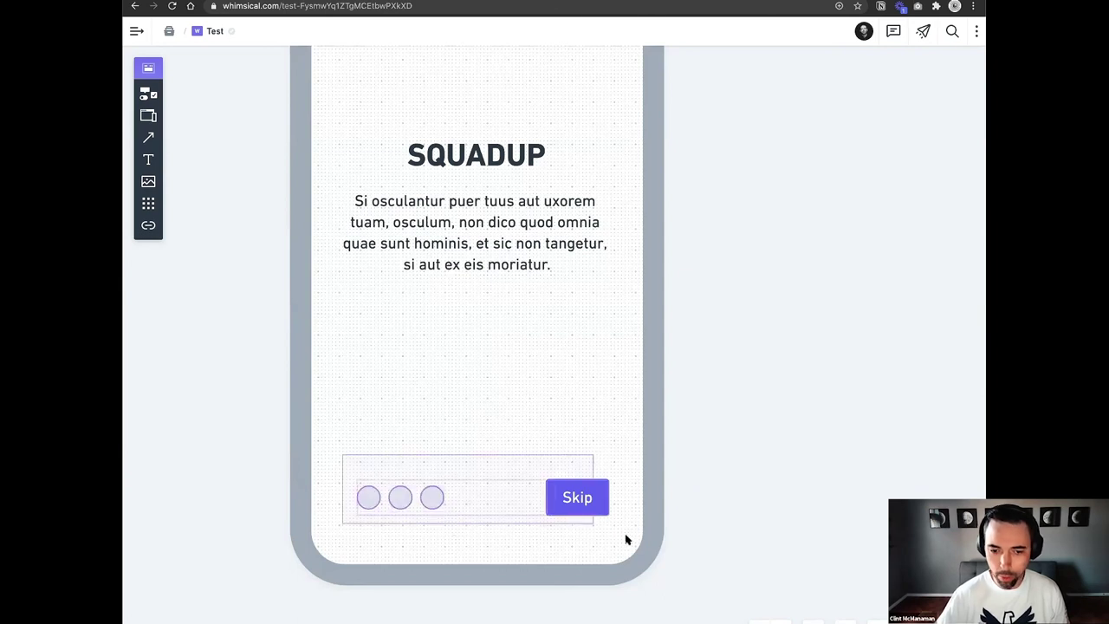
{"action": "scroll", "coordinate": [514, 410], "scroll_direction": "down", "scroll_amount": 3}
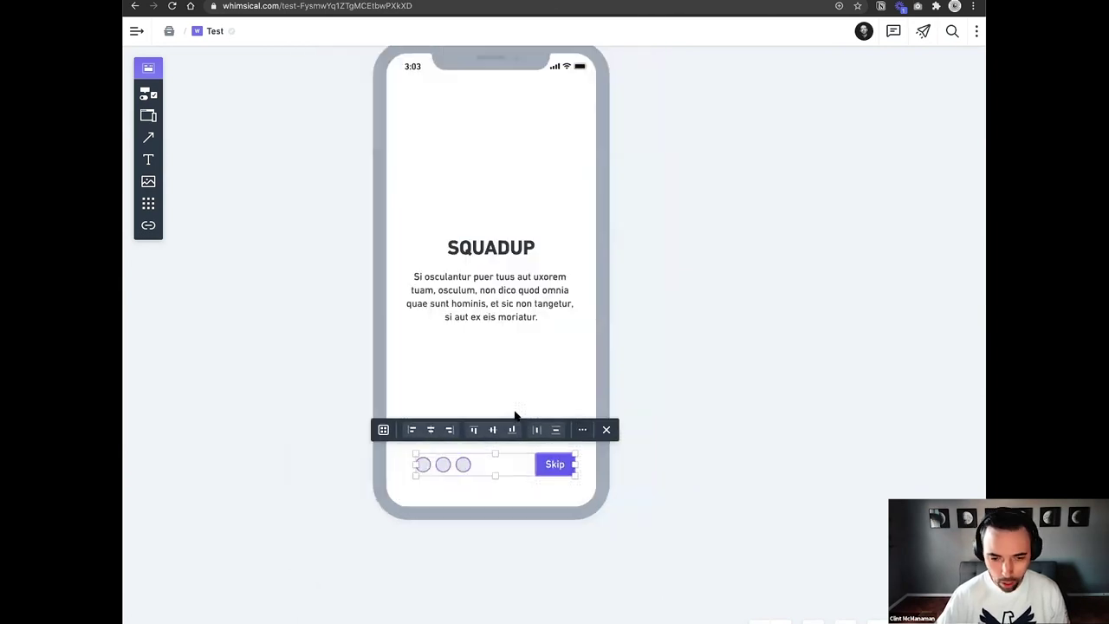
{"action": "key", "text": "Escape"}
{"action": "left_click", "coordinate": [415, 447]}
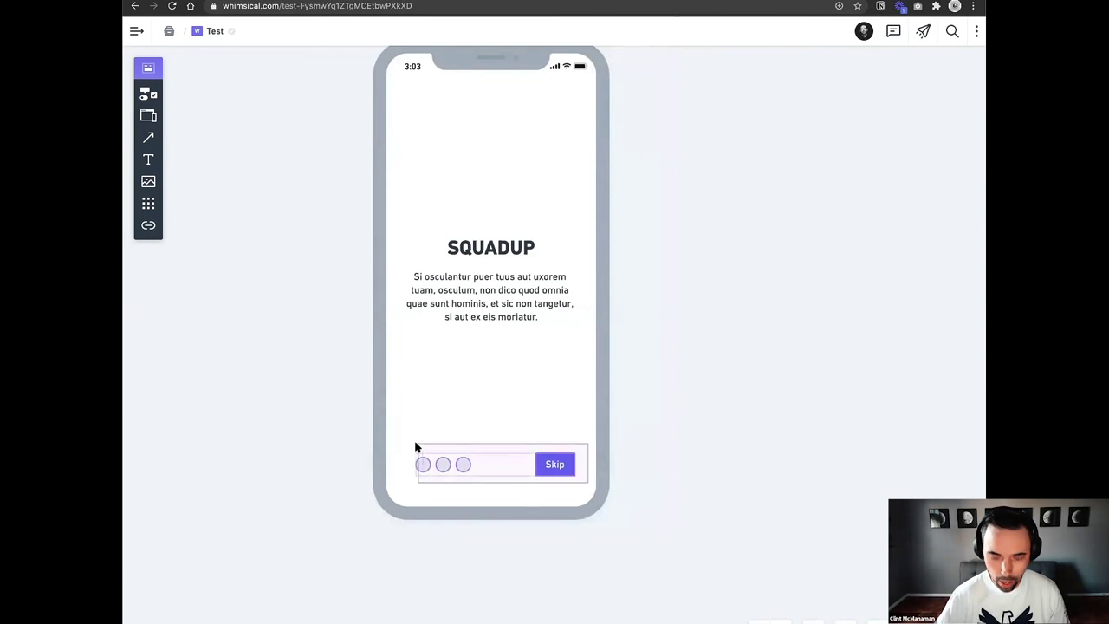
{"action": "left_click", "coordinate": [458, 468]}
{"action": "left_click_drag", "start_coordinate": [459, 457], "coordinate": [448, 464]}
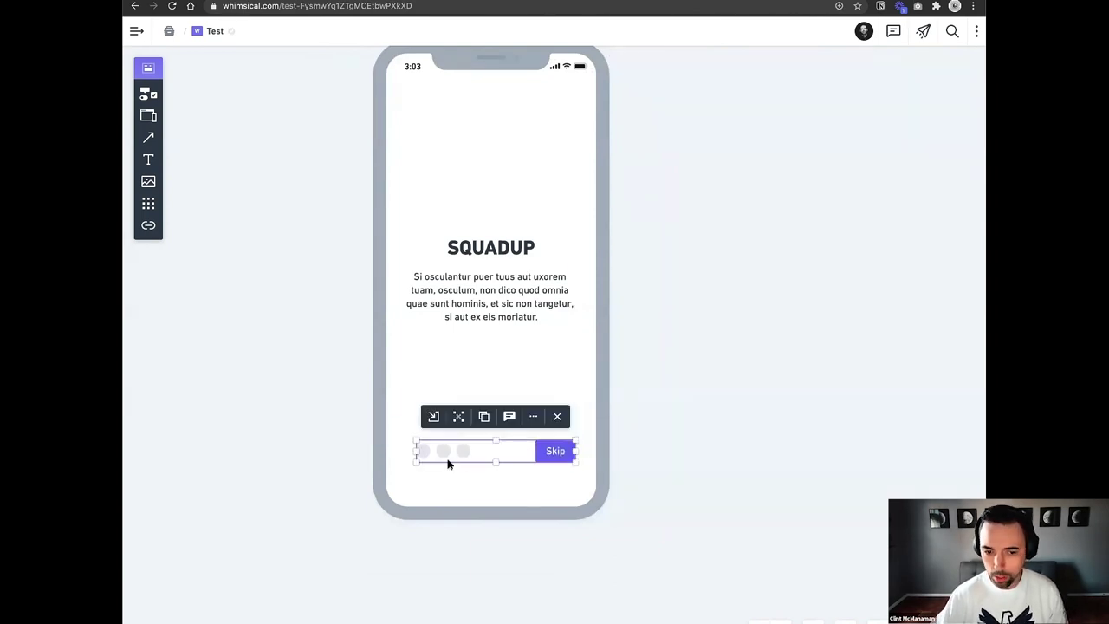
{"action": "left_click", "coordinate": [440, 489]}
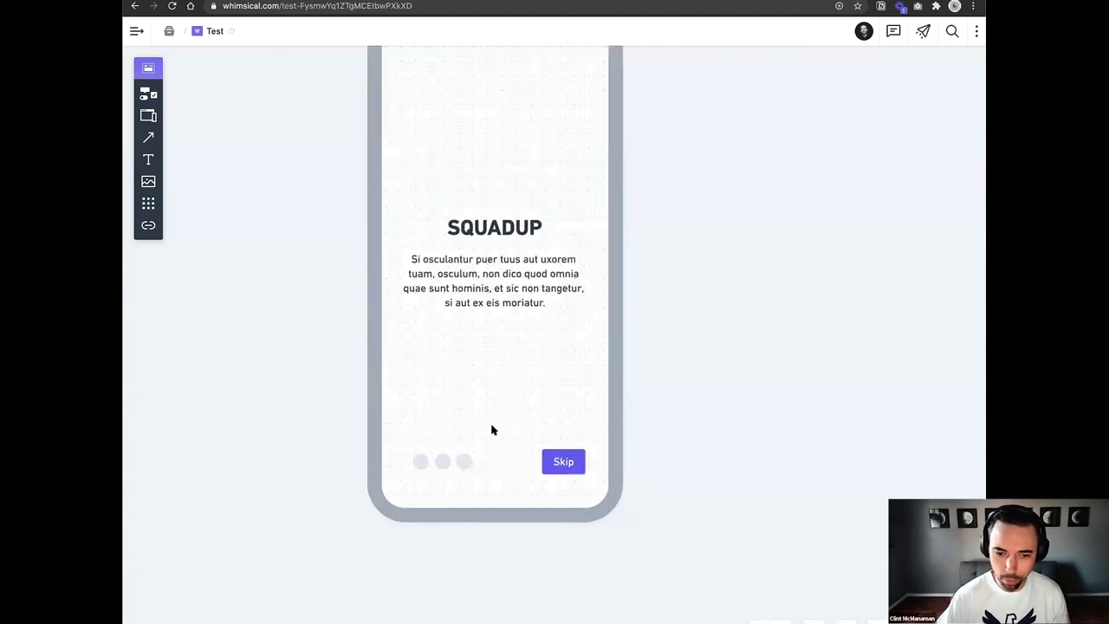
Group the three pagination dots together inside the footer group and scale them down.
{"action": "scroll", "coordinate": [468, 429], "scroll_direction": "up", "scroll_amount": 2}
{"action": "left_click", "coordinate": [411, 431]}
{"action": "scroll", "coordinate": [407, 429], "scroll_direction": "up", "scroll_amount": 4}
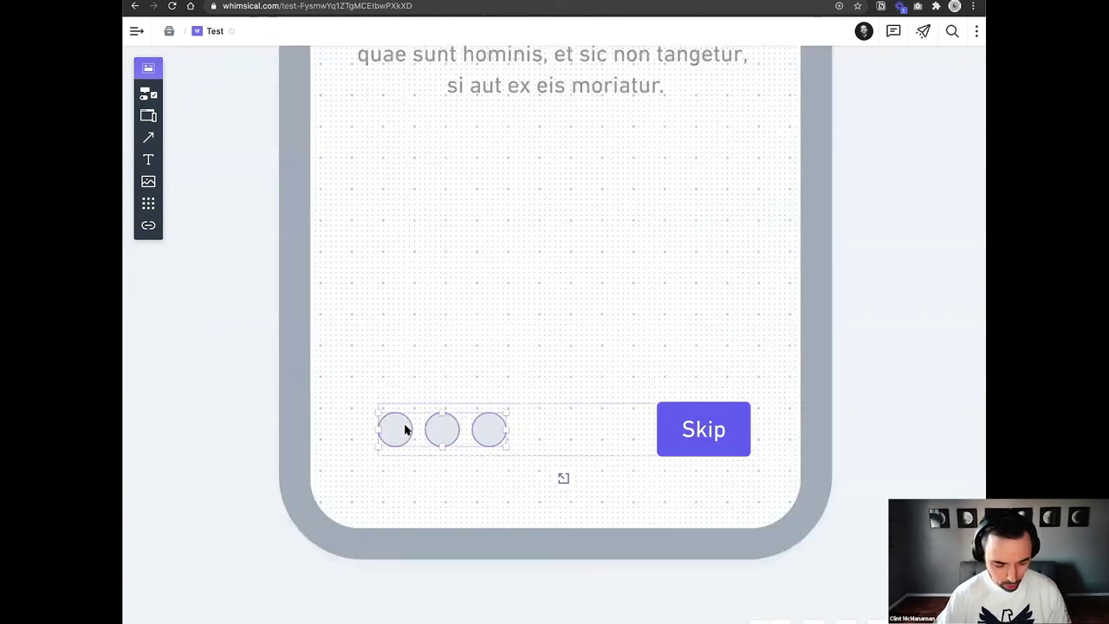
{"action": "key", "text": "super+g"}
{"action": "left_click_drag", "start_coordinate": [483, 415], "coordinate": [444, 425]}
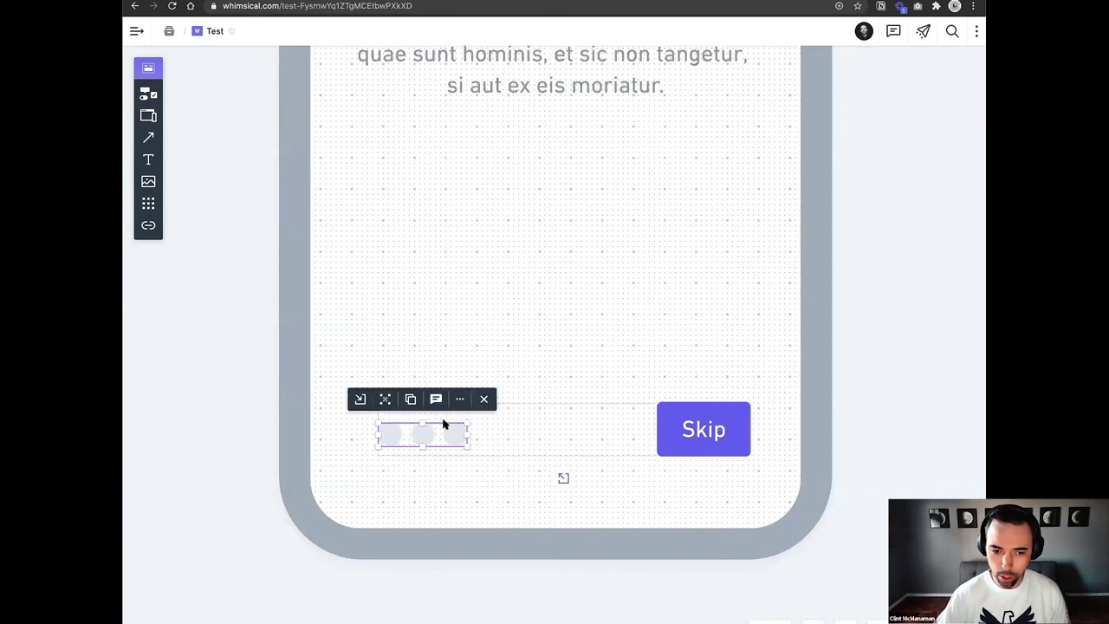
Align the row of dots with the vertical center of the Skip button.
{"action": "left_click", "coordinate": [668, 426]}
{"action": "key", "text": "Escape"}
{"action": "left_click", "coordinate": [674, 433], "text": "shift"}
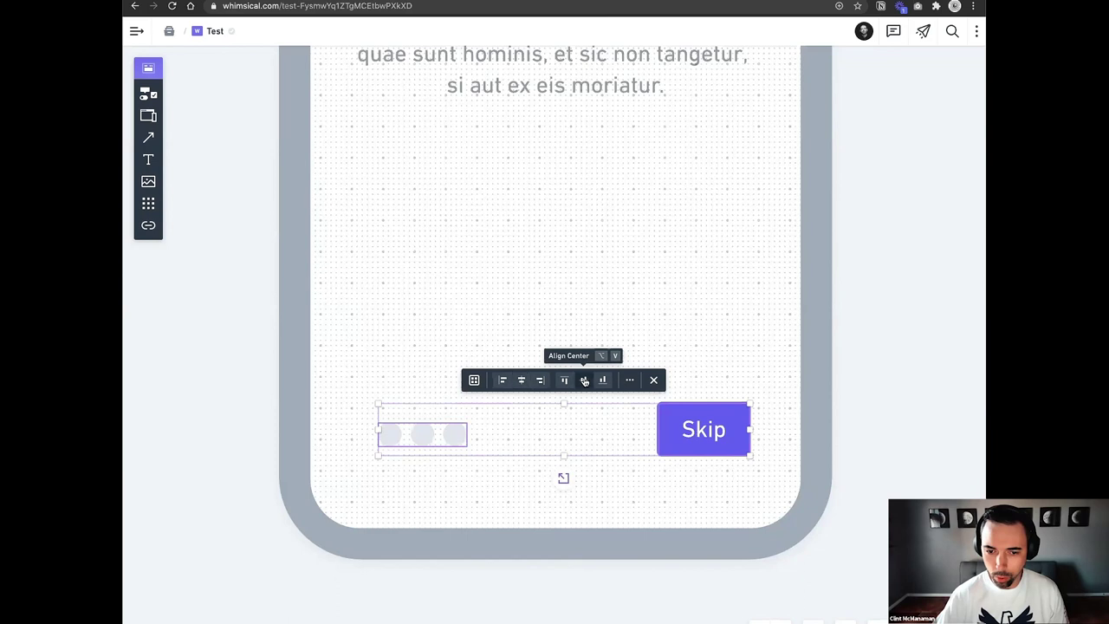
{"action": "left_click", "coordinate": [585, 381]}
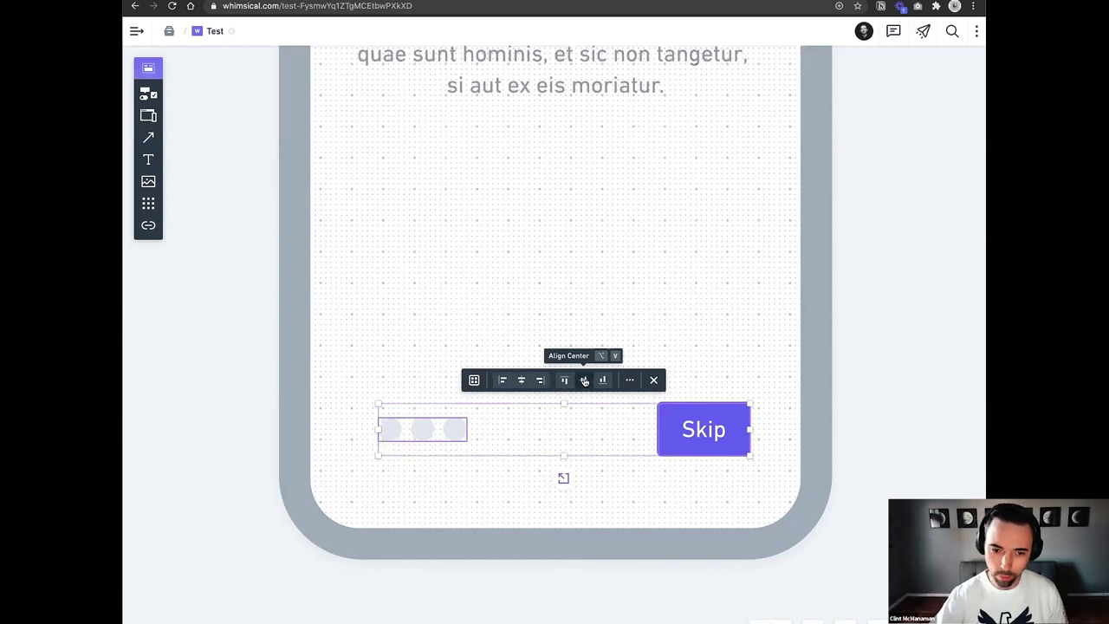
{"action": "left_click", "coordinate": [664, 310]}
Duplicate the Onboarding - 1 phone to its right and rename the copy Onboarding - 2.
{"action": "scroll", "coordinate": [666, 308], "scroll_direction": "down", "scroll_amount": 2}
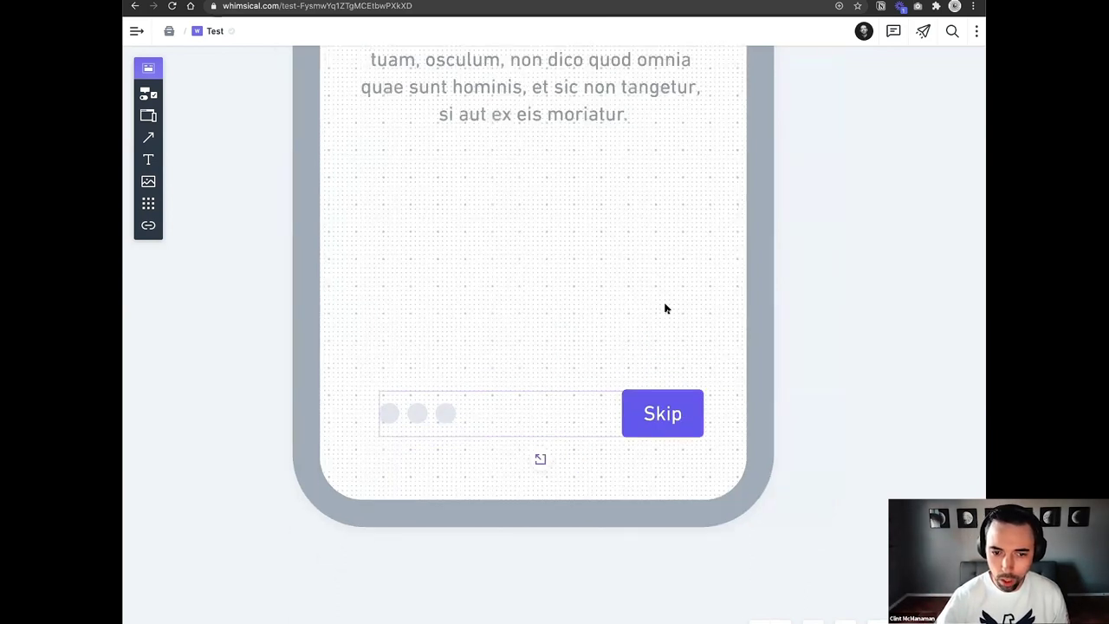
{"action": "scroll", "coordinate": [666, 309], "scroll_direction": "down", "scroll_amount": 5}
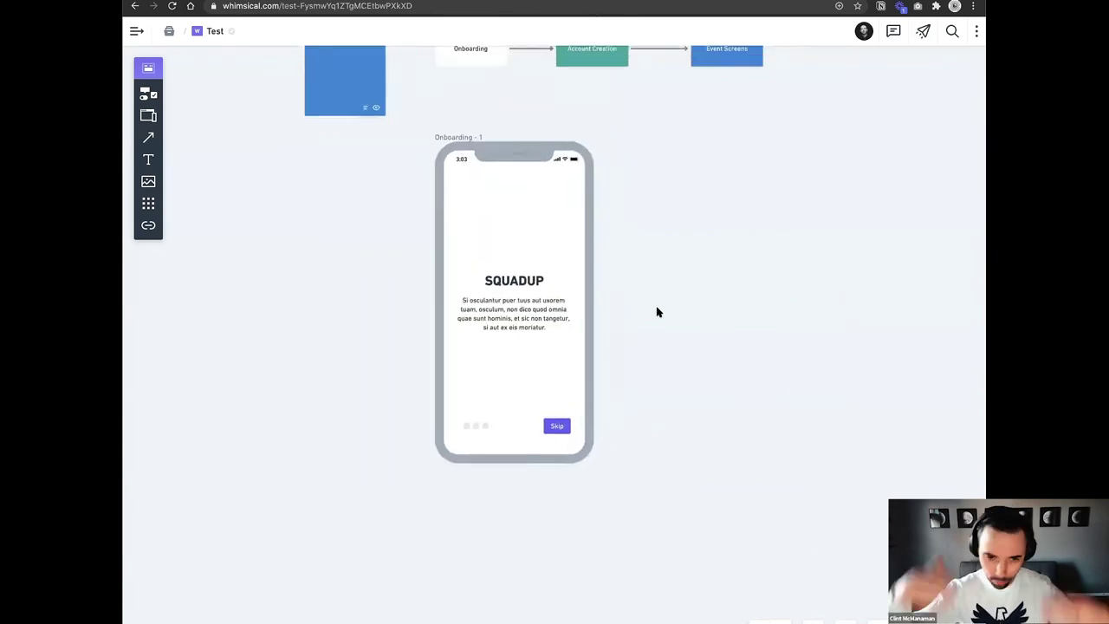
{"action": "left_click", "coordinate": [516, 312]}
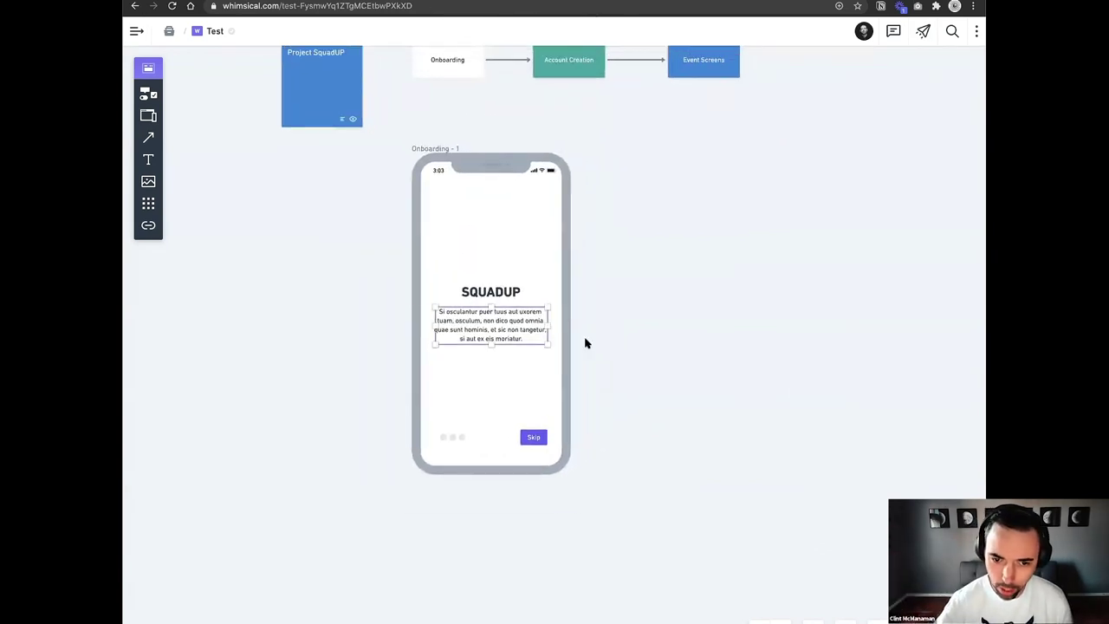
{"action": "left_click", "coordinate": [441, 146]}
{"action": "left_click", "coordinate": [440, 149]}
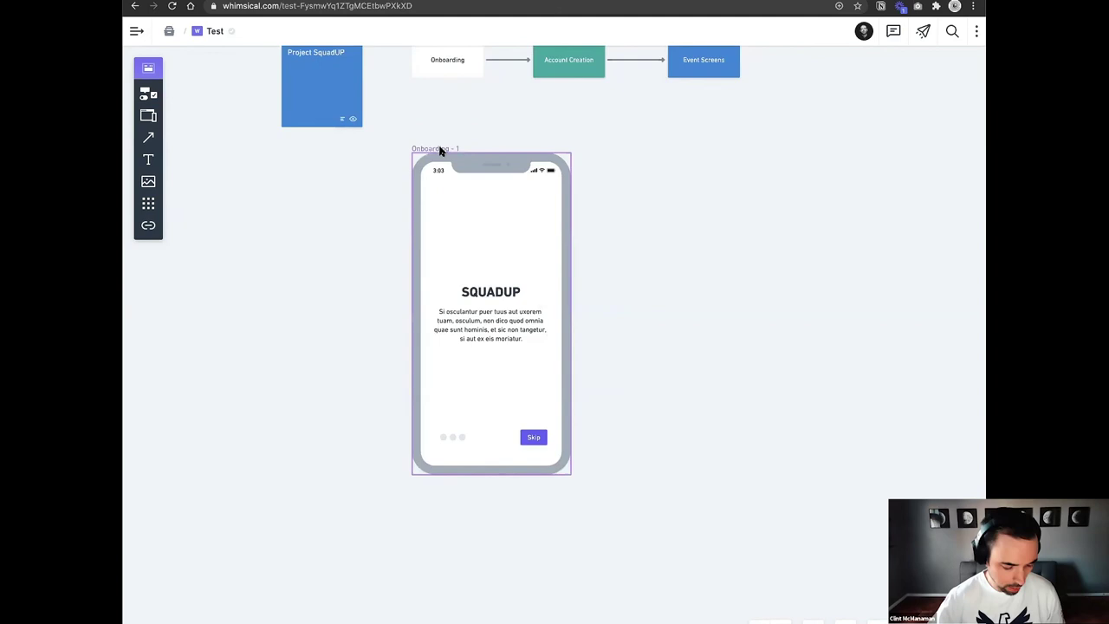
{"action": "key", "text": "super+d"}
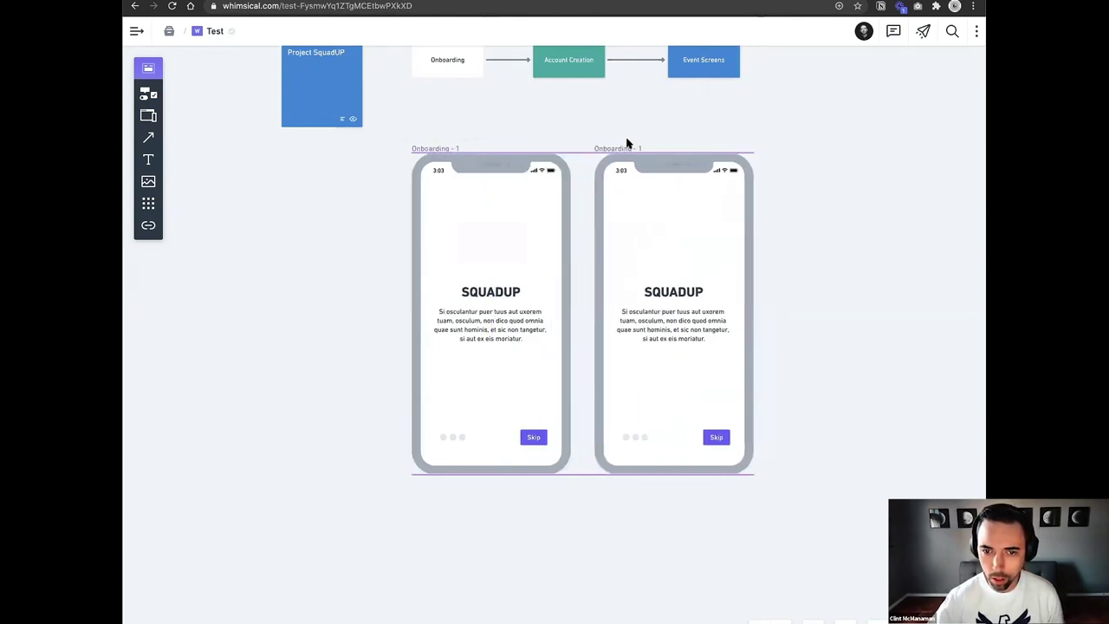
{"action": "left_click", "coordinate": [622, 147]}
{"action": "left_click_drag", "start_coordinate": [622, 147], "coordinate": [441, 149]}
{"action": "left_click", "coordinate": [461, 149]}
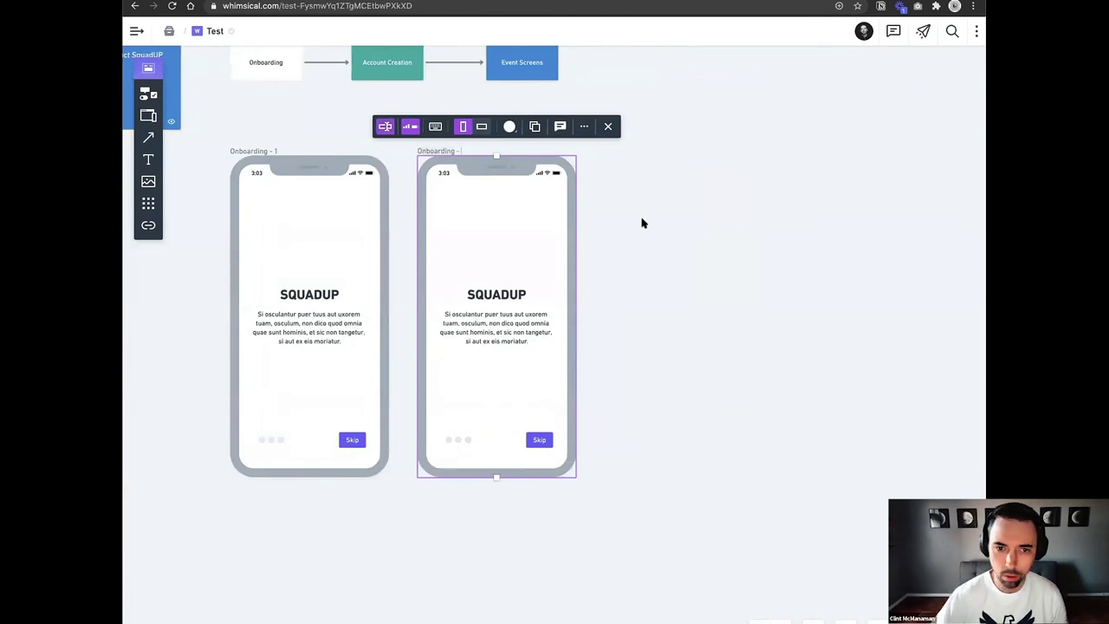
{"action": "type", "text": "2"}
{"action": "left_click", "coordinate": [642, 224]}
Duplicate the Onboarding - 2 phone to its right with equal spacing and rename the copy Onboarding - 3.
{"action": "left_click", "coordinate": [452, 151]}
{"action": "key", "text": "super+d"}
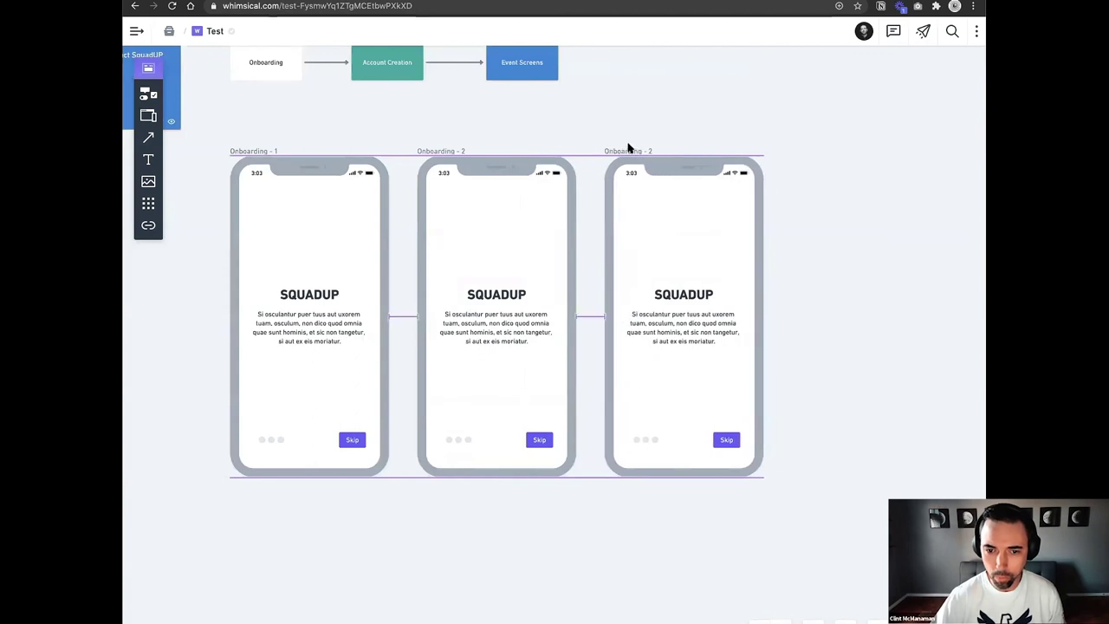
{"action": "left_click", "coordinate": [630, 150]}
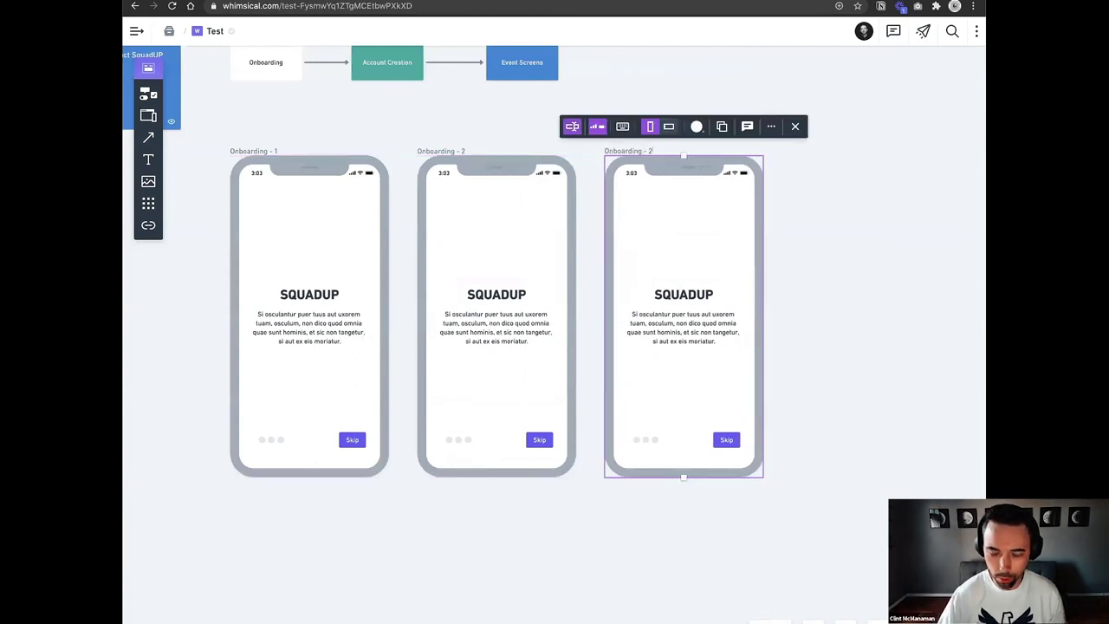
{"action": "key", "text": "BackSpace"}
{"action": "type", "text": "3"}
{"action": "left_click", "coordinate": [775, 309]}
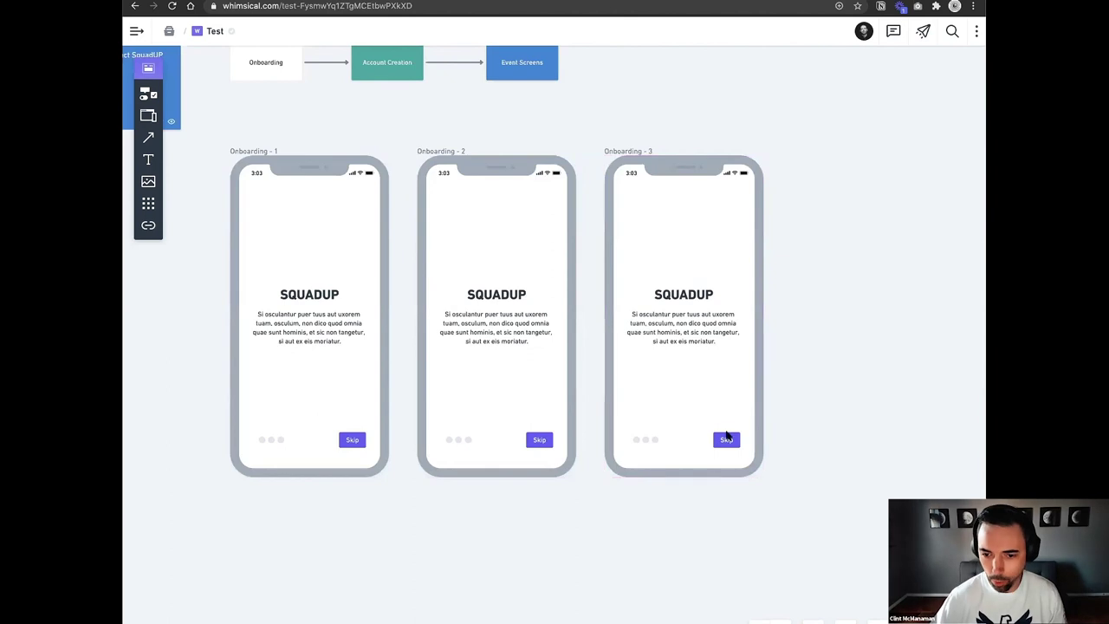
Relabel the Skip button on Onboarding - 3 as Get Started and shift it left within the screen margin.
{"action": "left_click", "coordinate": [726, 440]}
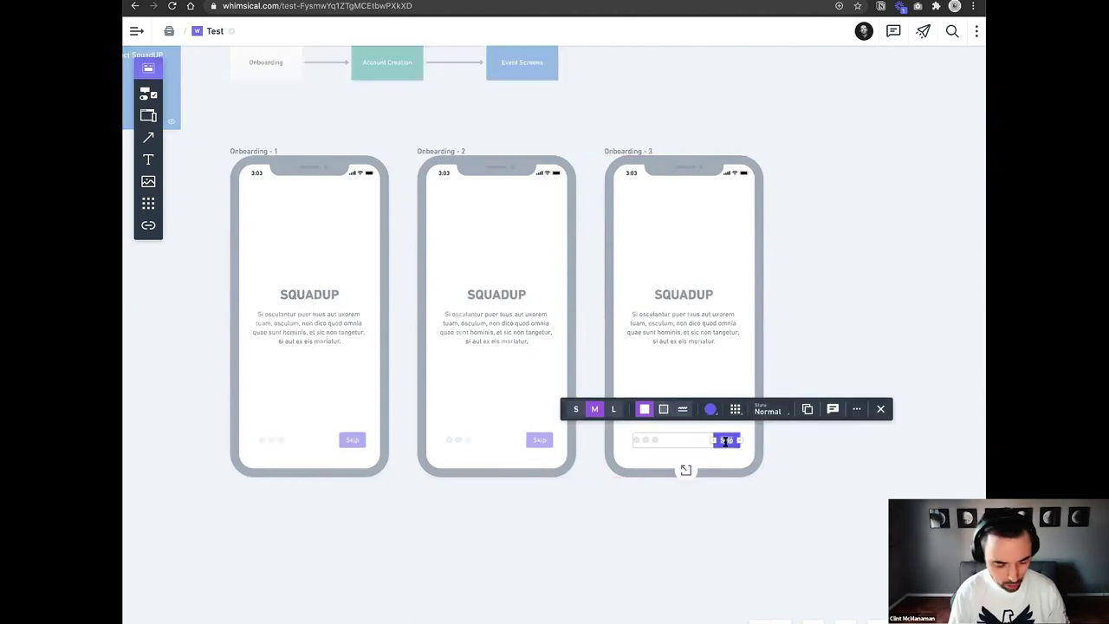
{"action": "type", "text": "Get Started"}
{"action": "key", "text": "Escape"}
{"action": "left_click", "coordinate": [739, 447]}
{"action": "left_click_drag", "start_coordinate": [739, 448], "coordinate": [713, 441]}
{"action": "left_click", "coordinate": [800, 472]}
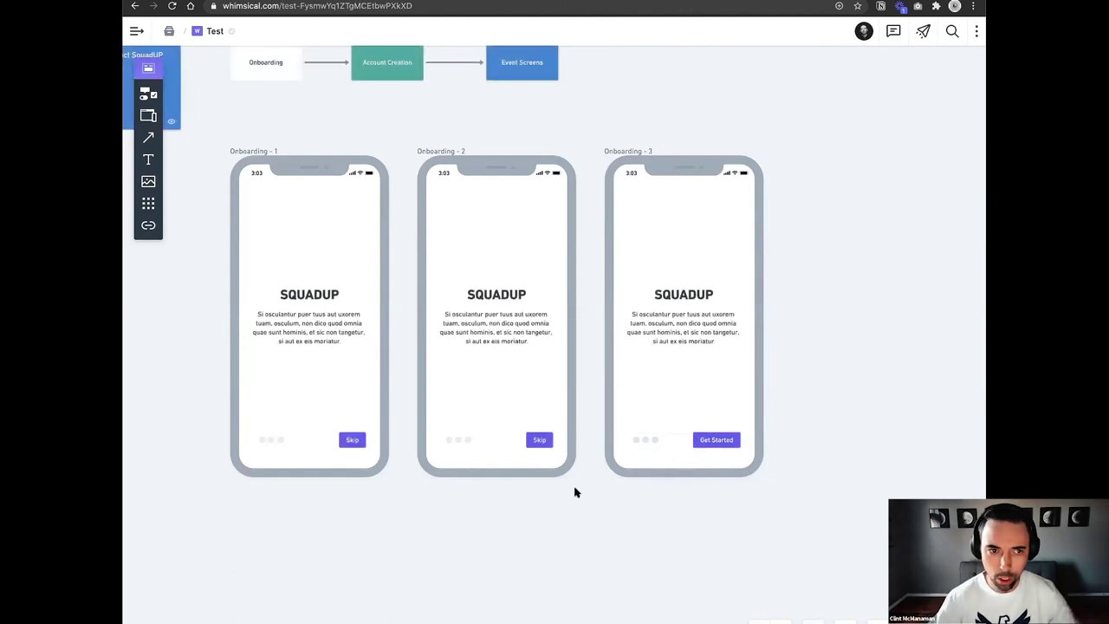
Move the Account Creation and Event Screens boxes together to the right, past the Onboarding - 3 phone.
{"action": "scroll", "coordinate": [575, 492], "scroll_direction": "down", "scroll_amount": 5}
{"action": "scroll", "coordinate": [575, 490], "scroll_direction": "up", "scroll_amount": 5}
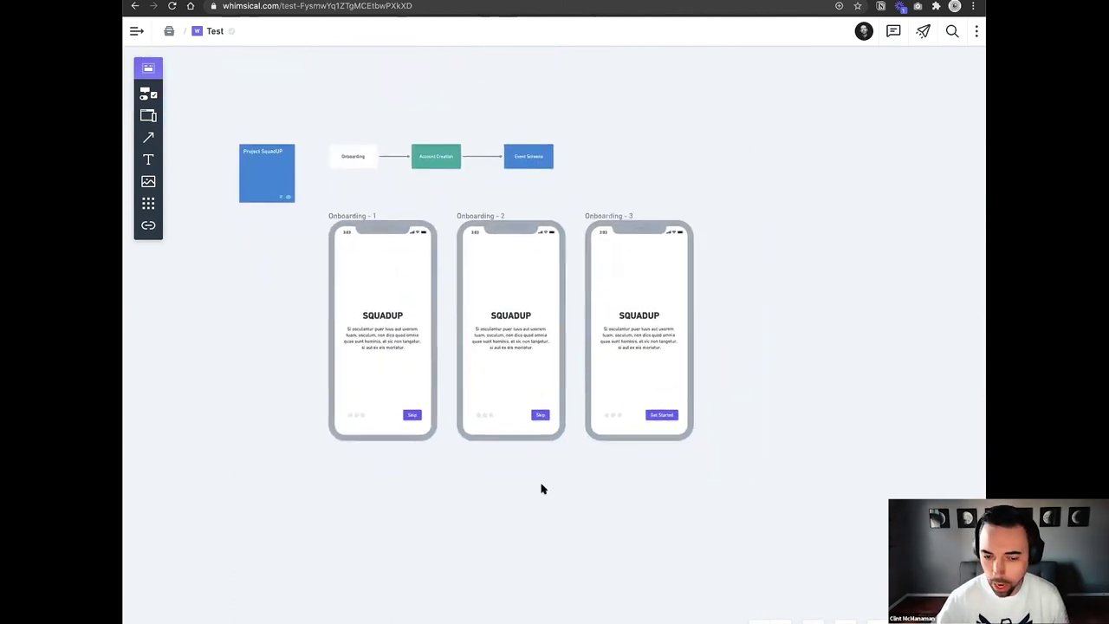
{"action": "scroll", "coordinate": [541, 490], "scroll_direction": "up", "scroll_amount": 3}
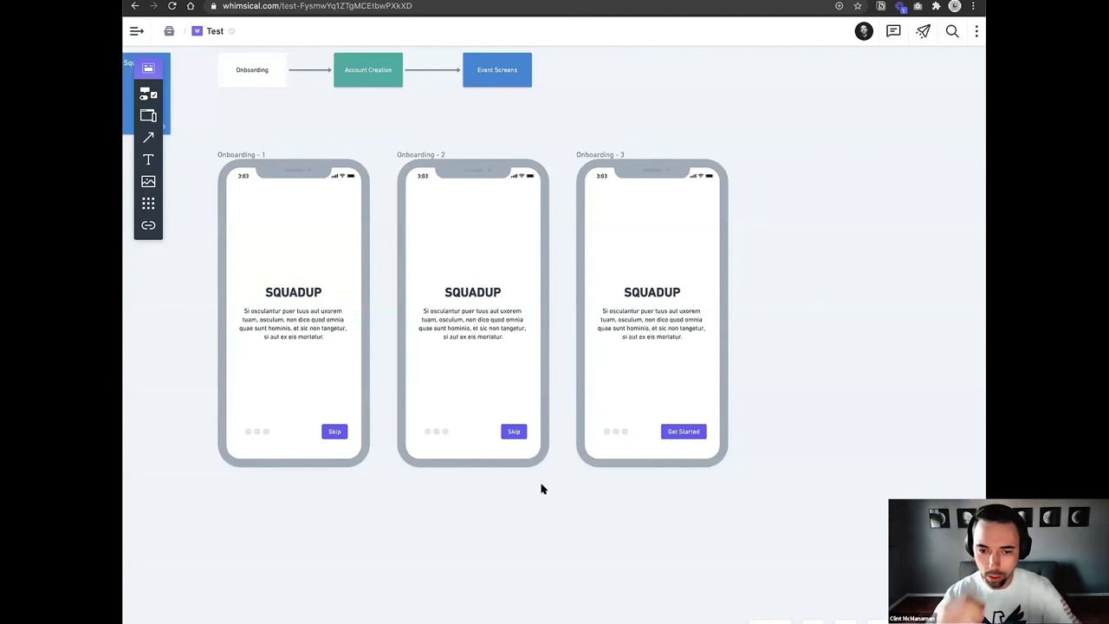
{"action": "scroll", "coordinate": [541, 490], "scroll_direction": "right", "scroll_amount": 2}
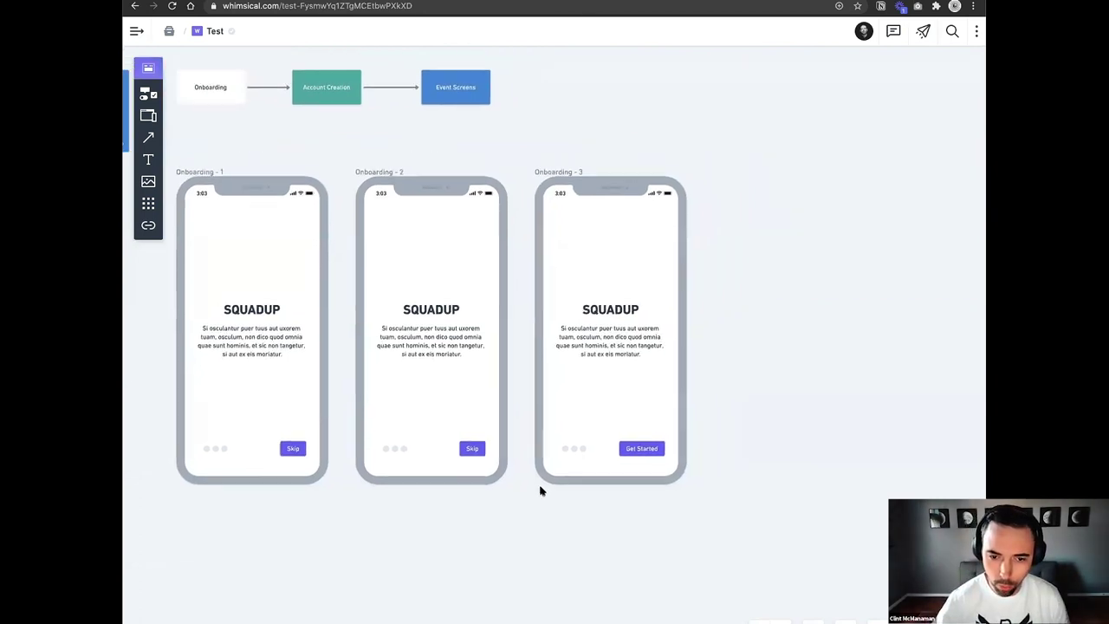
{"action": "scroll", "coordinate": [541, 489], "scroll_direction": "down", "scroll_amount": 5}
{"action": "left_click", "coordinate": [389, 217]}
{"action": "left_click", "coordinate": [480, 216], "text": "shift"}
{"action": "left_click_drag", "start_coordinate": [387, 217], "coordinate": [697, 217]}
{"action": "left_click", "coordinate": [406, 220]}
{"action": "left_click", "coordinate": [317, 217]}
{"action": "left_click", "coordinate": [313, 242]}
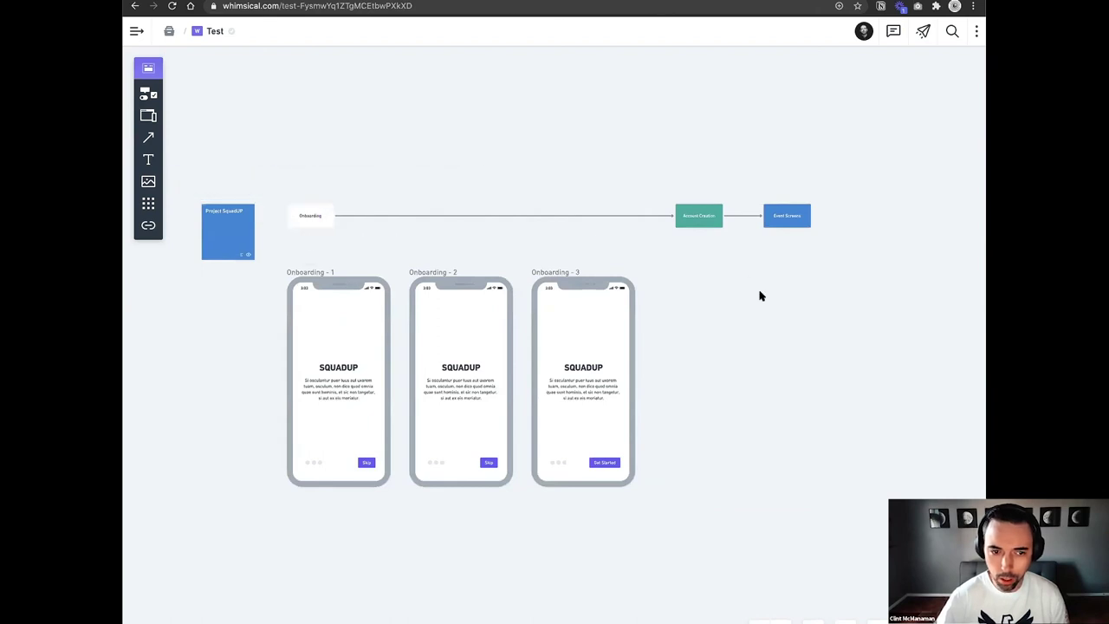
Shift the Account Creation and Event Screens boxes further right to leave a wide gap after the onboarding phones.
{"action": "scroll", "coordinate": [756, 298], "scroll_direction": "right", "scroll_amount": 5}
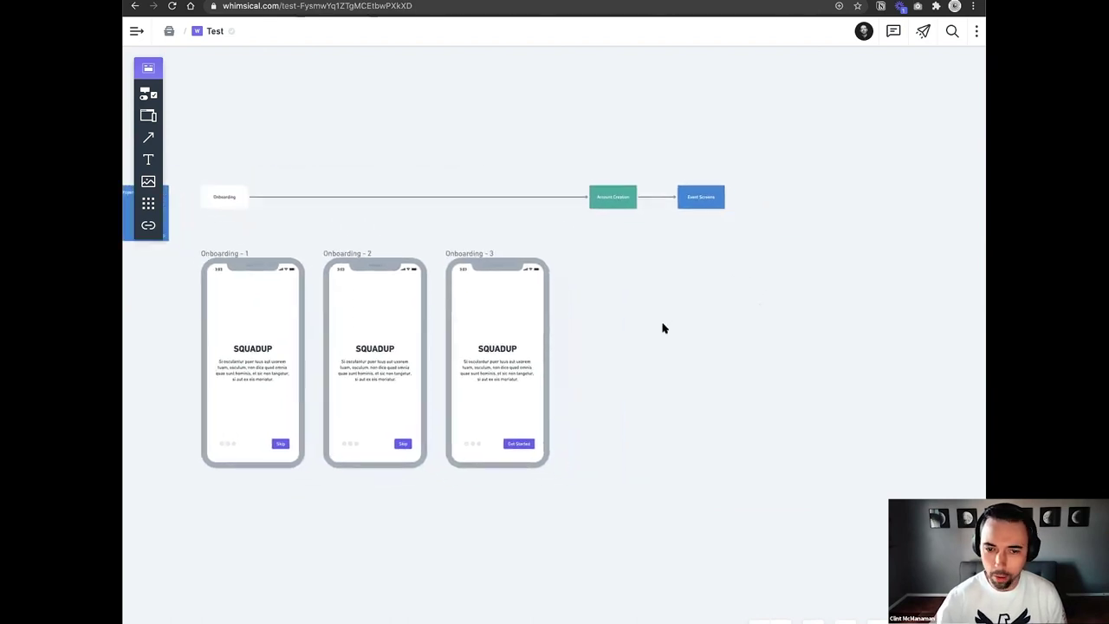
{"action": "scroll", "coordinate": [663, 328], "scroll_direction": "up", "scroll_amount": 5, "text": "ctrl"}
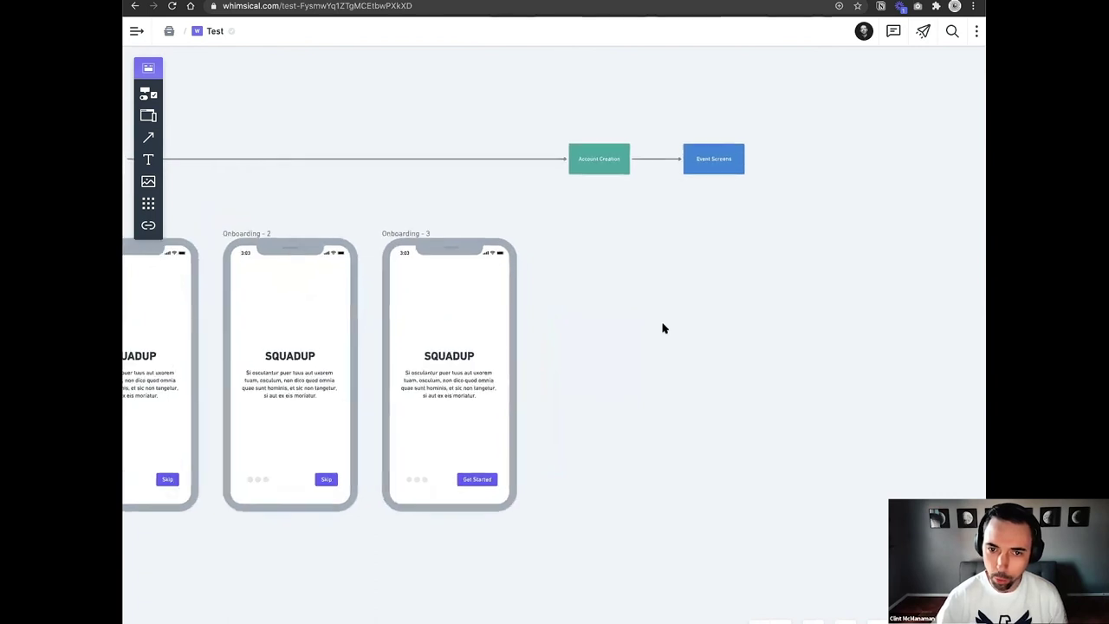
{"action": "scroll", "coordinate": [653, 299], "scroll_direction": "down", "scroll_amount": 8, "text": "ctrl"}
{"action": "left_click", "coordinate": [678, 199]}
{"action": "left_click_drag", "start_coordinate": [611, 198], "coordinate": [690, 200]}
{"action": "left_click", "coordinate": [457, 225]}
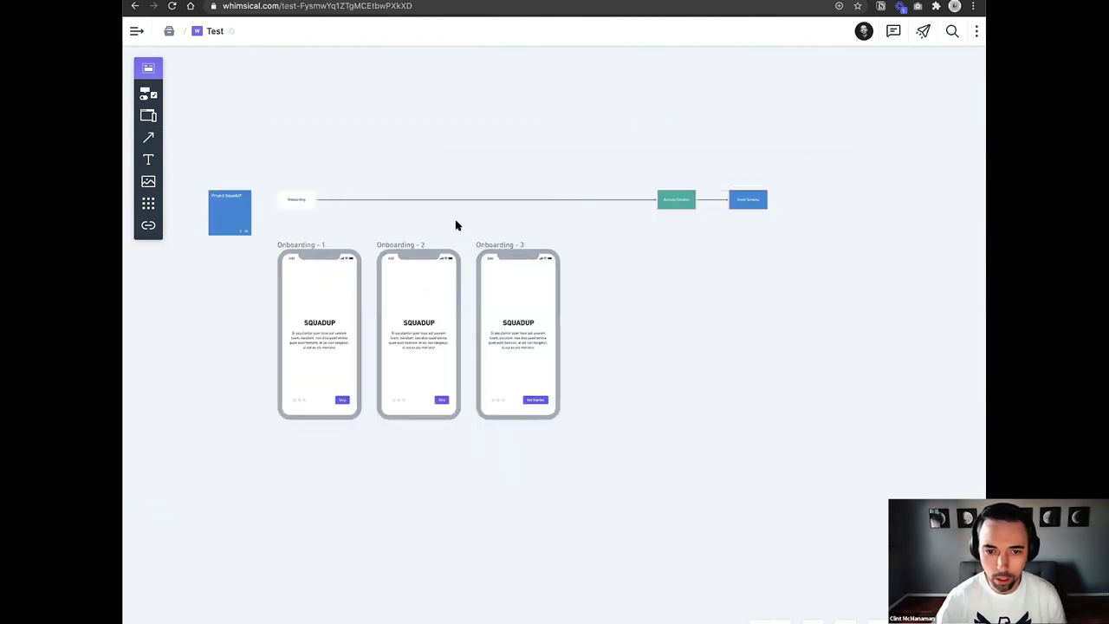
Duplicate the Onboarding - 1 phone and place the copy beneath the Account Creation box.
{"action": "left_click", "coordinate": [299, 248]}
{"action": "key", "text": "super+d"}
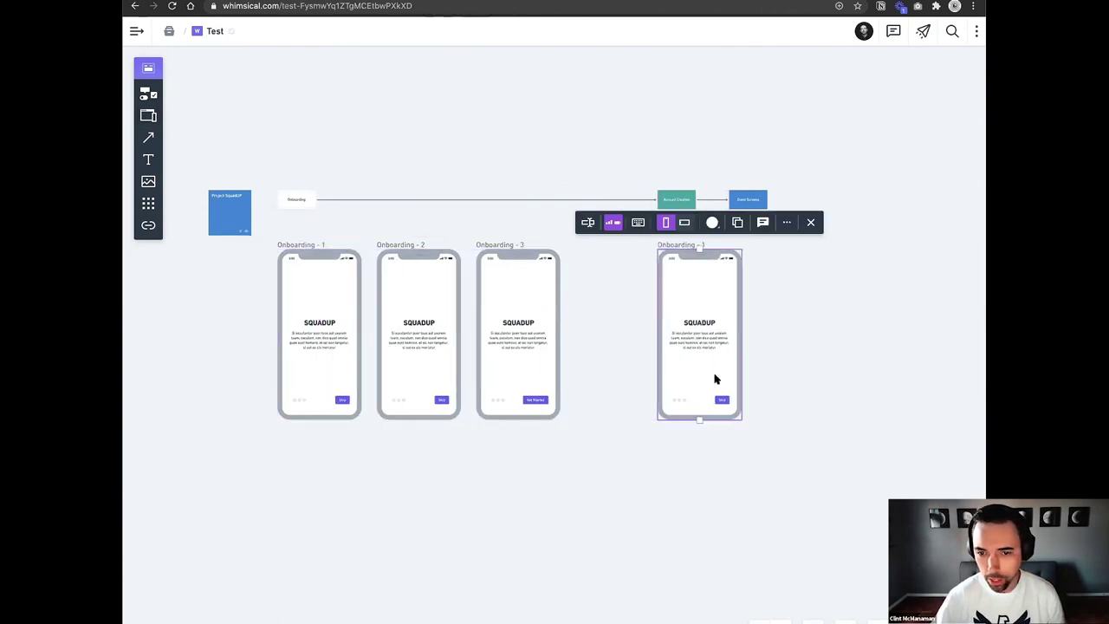
Rename the copied phone beneath the Account Creation box as Account - 1.
{"action": "double_click", "coordinate": [683, 244]}
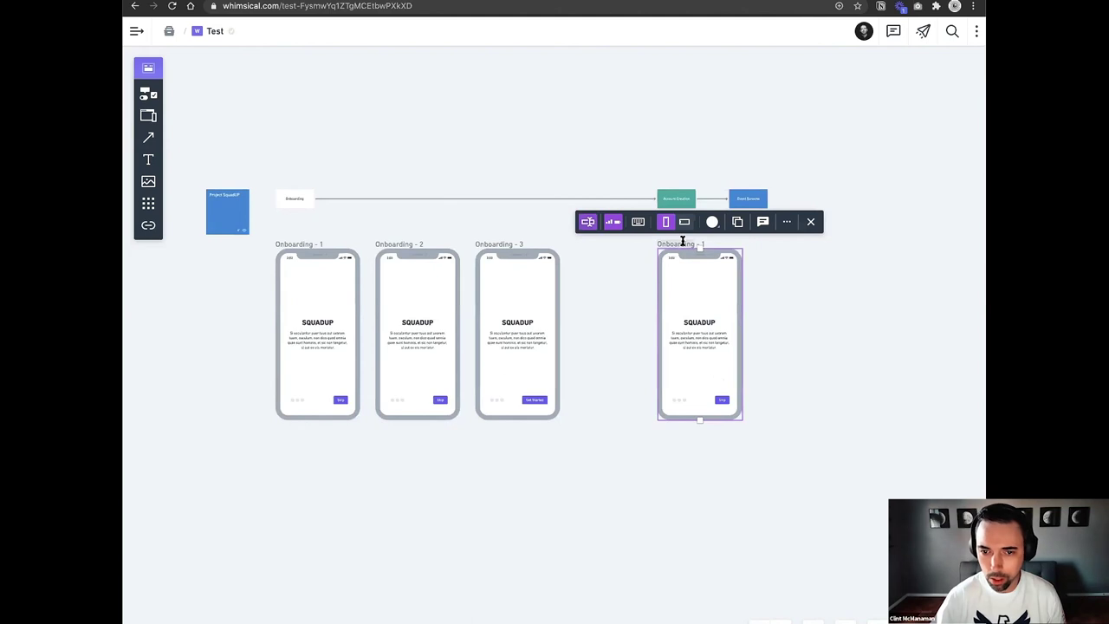
{"action": "type", "text": "a"}
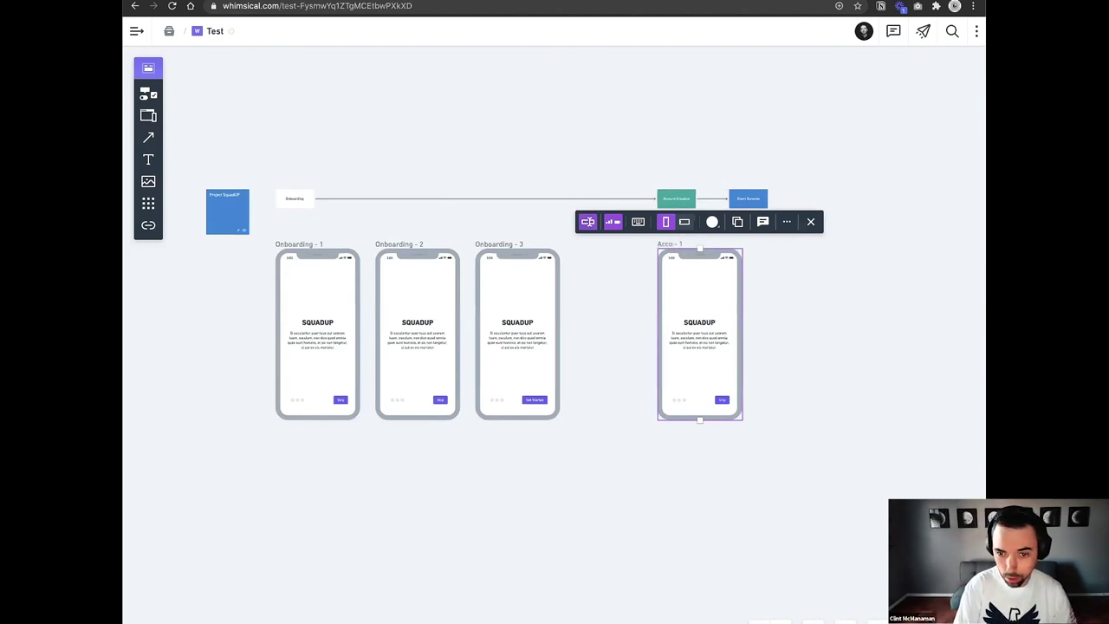
{"action": "left_click", "coordinate": [761, 340]}
Move the SQUADUP heading and its paragraph together up to the upper part of the Account - 1 screen.
{"action": "left_click", "coordinate": [703, 328]}
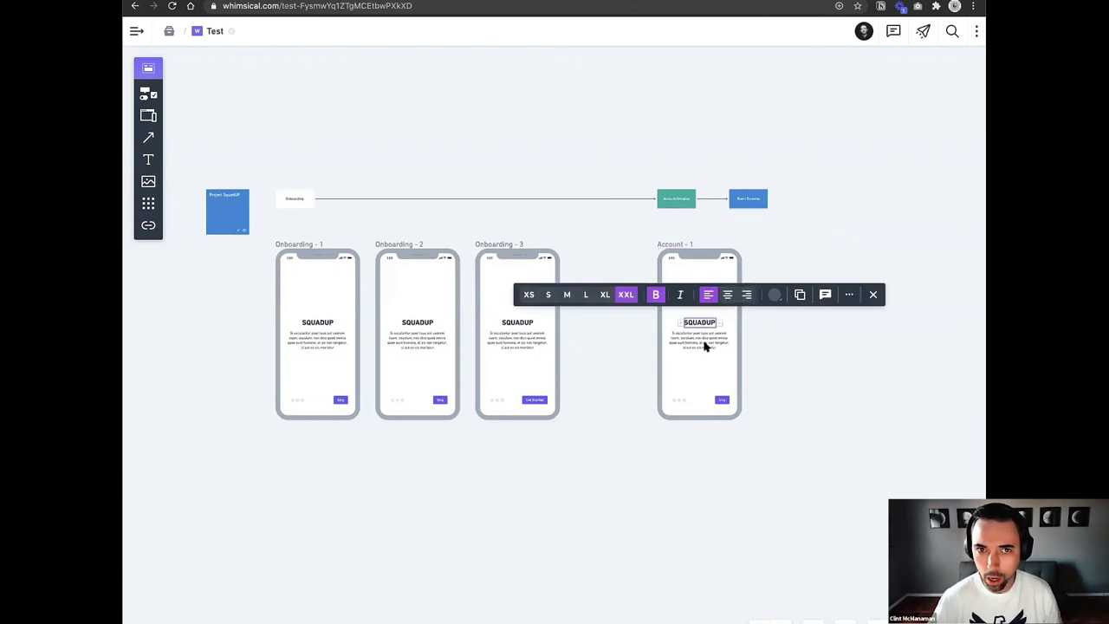
{"action": "scroll", "coordinate": [703, 343], "scroll_direction": "up", "scroll_amount": 5}
{"action": "scroll", "coordinate": [654, 349], "scroll_direction": "up", "scroll_amount": 3}
{"action": "left_click", "coordinate": [661, 349]}
{"action": "left_click", "coordinate": [796, 372]}
{"action": "left_click", "coordinate": [646, 349]}
{"action": "left_click_drag", "start_coordinate": [633, 279], "coordinate": [635, 223]}
{"action": "key", "text": "ctrl+z"}
{"action": "left_click", "coordinate": [647, 304], "text": "shift"}
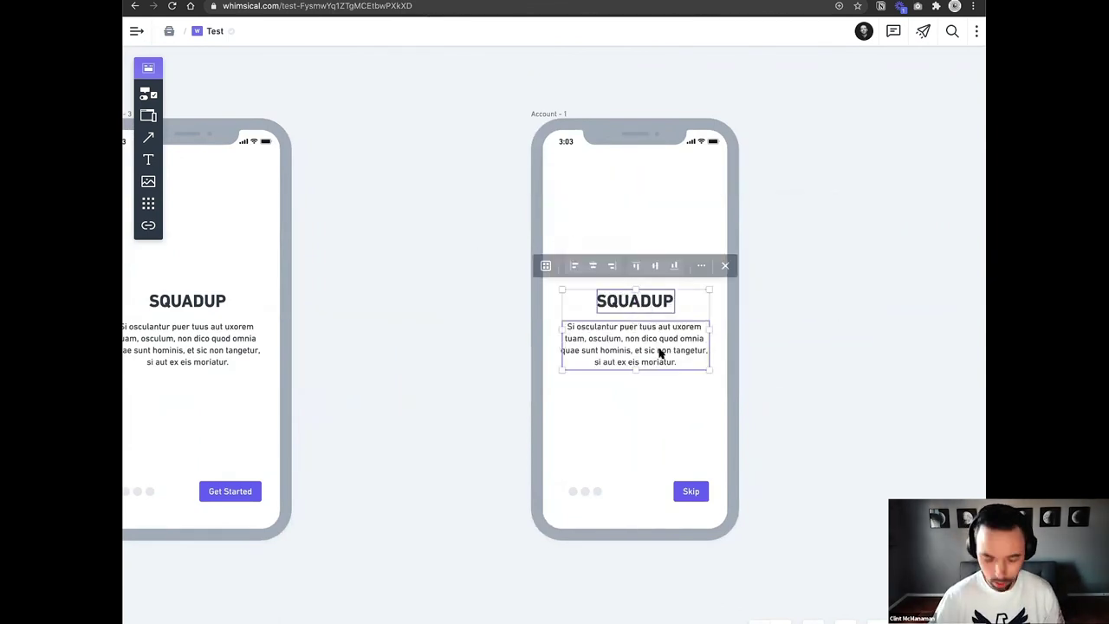
{"action": "left_click_drag", "start_coordinate": [660, 353], "coordinate": [661, 236]}
{"action": "left_click", "coordinate": [837, 252]}
Change the Account - 1 heading to Your Email and center it above the paragraph.
{"action": "left_click", "coordinate": [648, 189]}
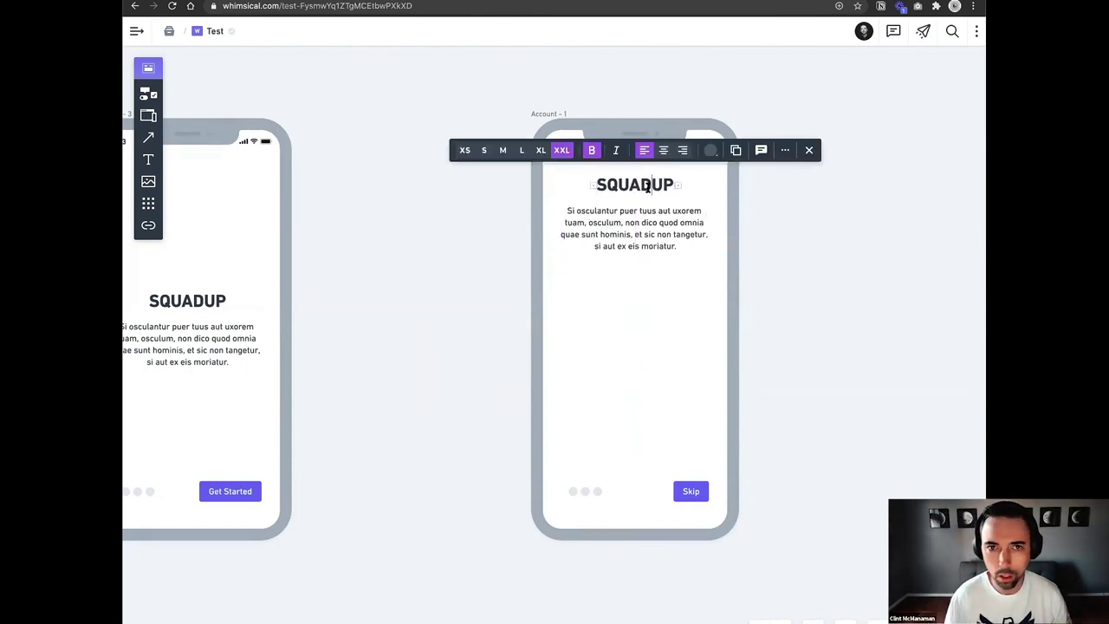
{"action": "type", "text": "Your Email"}
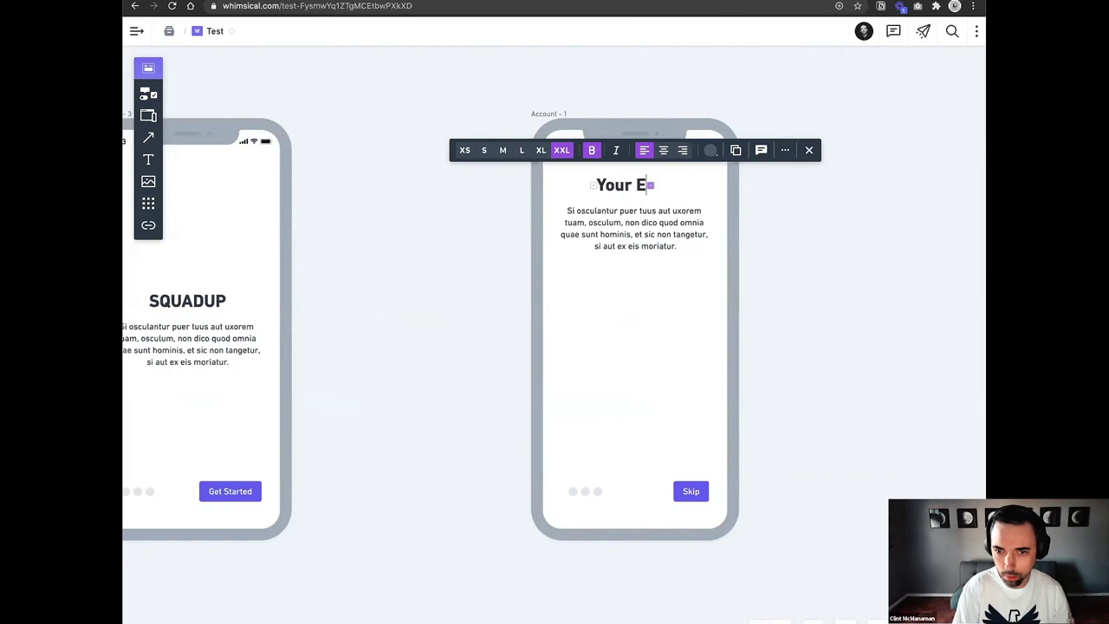
{"action": "left_click", "coordinate": [879, 245]}
{"action": "left_click_drag", "start_coordinate": [648, 184], "coordinate": [643, 215]}
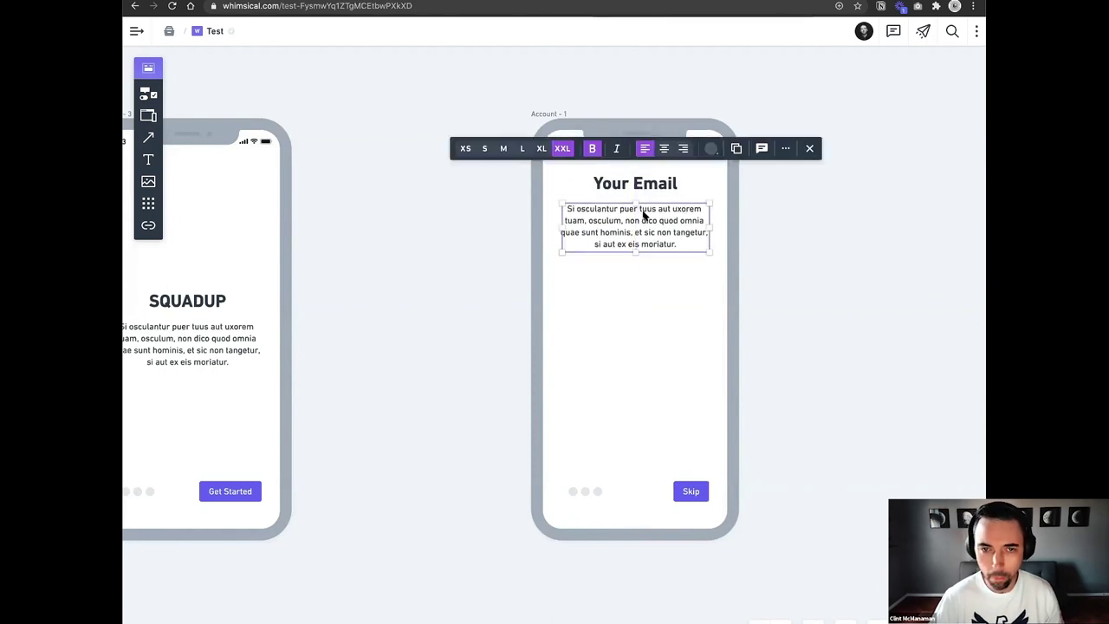
Delete the grouped pagination dots and Skip button from the Account - 1 screen.
{"action": "left_click", "coordinate": [826, 297]}
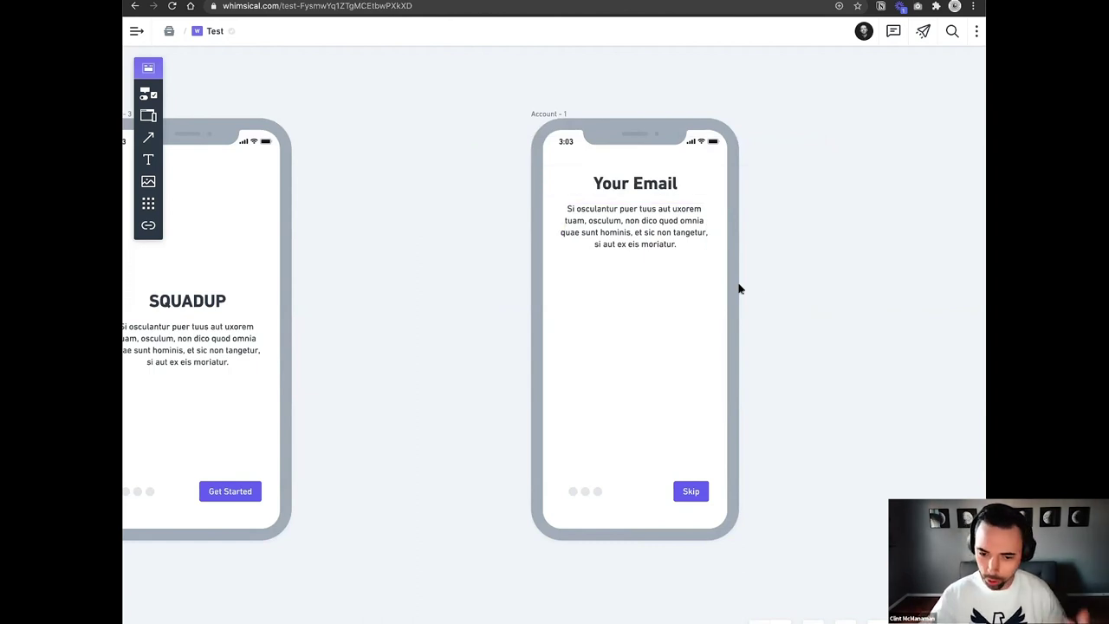
{"action": "left_click", "coordinate": [597, 491]}
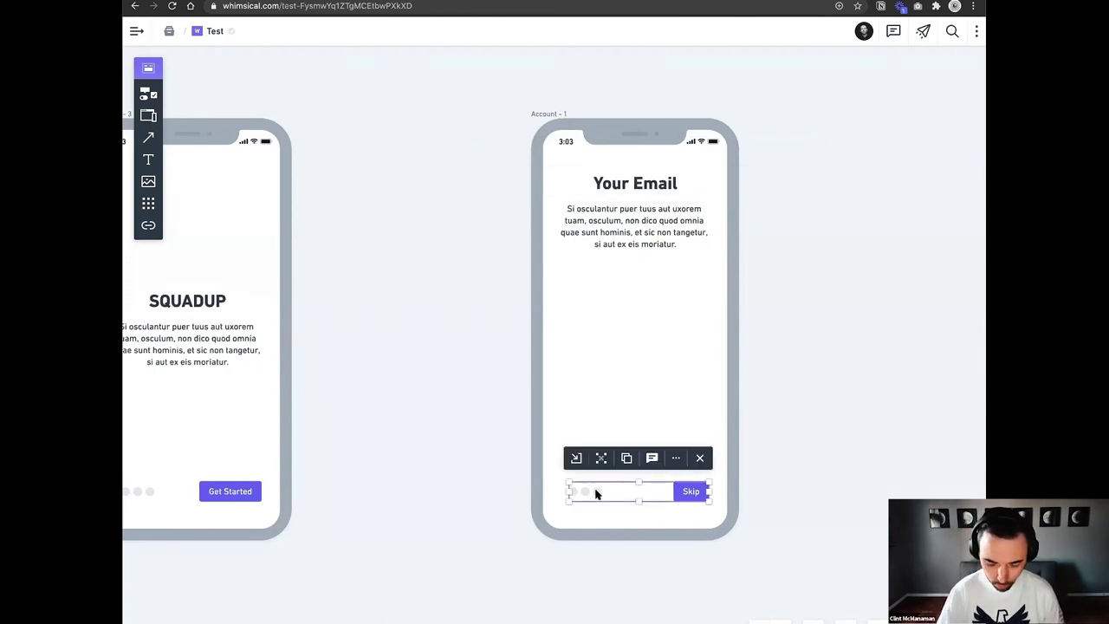
{"action": "key", "text": "Delete"}
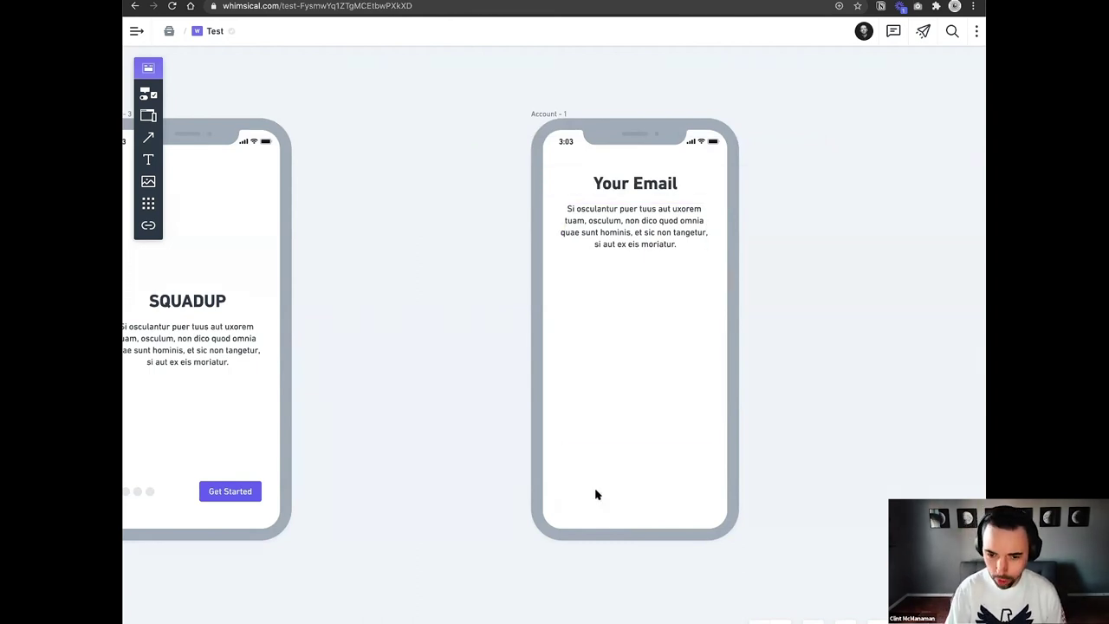
Add a Text Input element beneath the Account - 1 paragraph, widen it to nearly the paragraph's width and center it.
{"action": "left_click", "coordinate": [149, 93]}
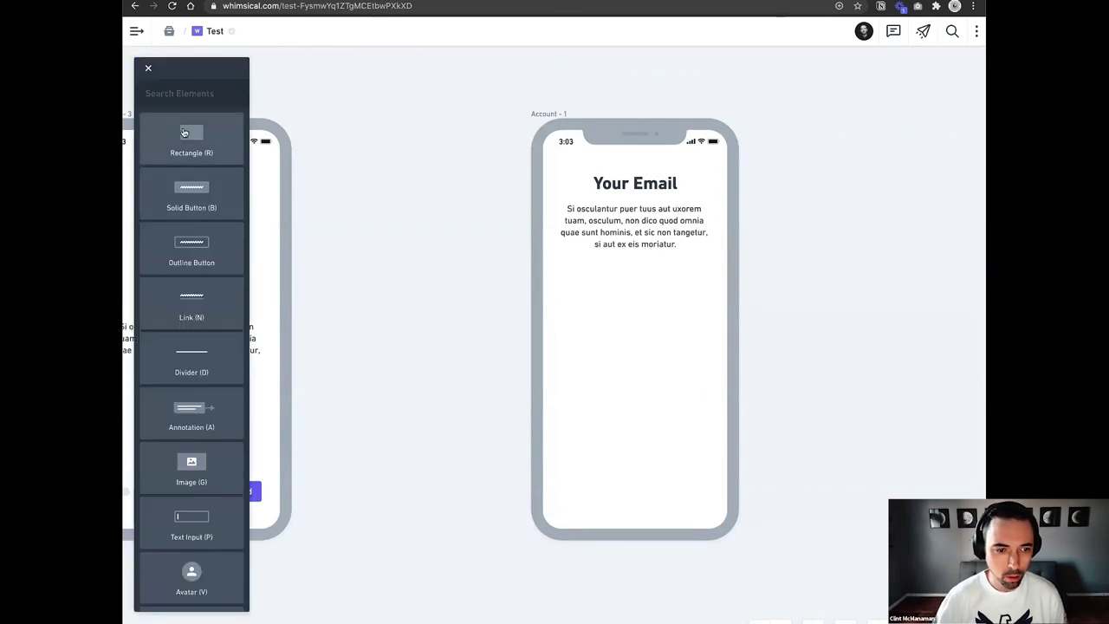
{"action": "type", "text": "input"}
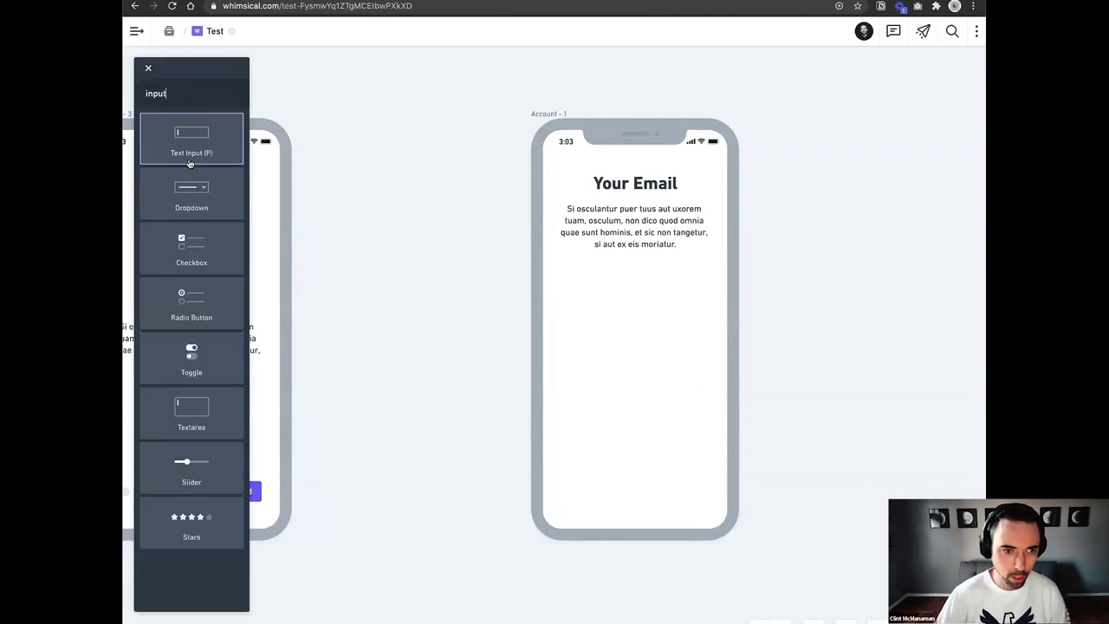
{"action": "left_click_drag", "start_coordinate": [194, 144], "coordinate": [573, 262]}
{"action": "left_click_drag", "start_coordinate": [668, 271], "coordinate": [707, 271]}
{"action": "left_click", "coordinate": [633, 275]}
{"action": "mouse_move", "coordinate": [633, 275]}
{"action": "left_mouse_down"}
{"action": "mouse_move", "coordinate": [621, 280]}
{"action": "mouse_move", "coordinate": [631, 282]}
{"action": "left_mouse_up"}
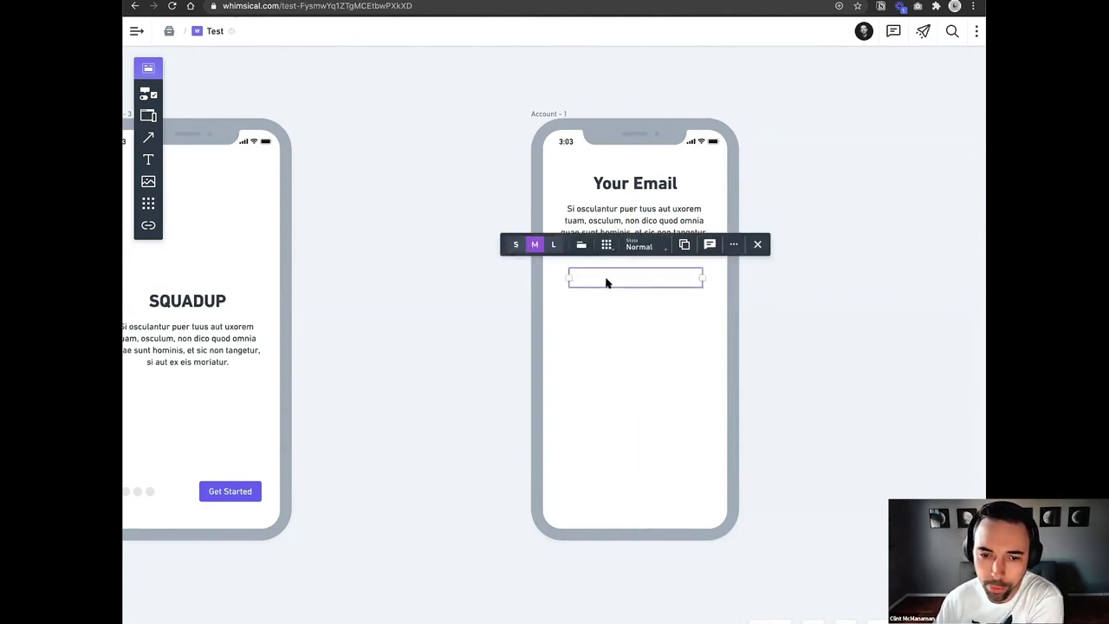
Set the text input's size to Large, trying out a label and removing it again.
{"action": "left_click", "coordinate": [554, 246]}
{"action": "left_click", "coordinate": [534, 245]}
{"action": "left_click", "coordinate": [520, 246]}
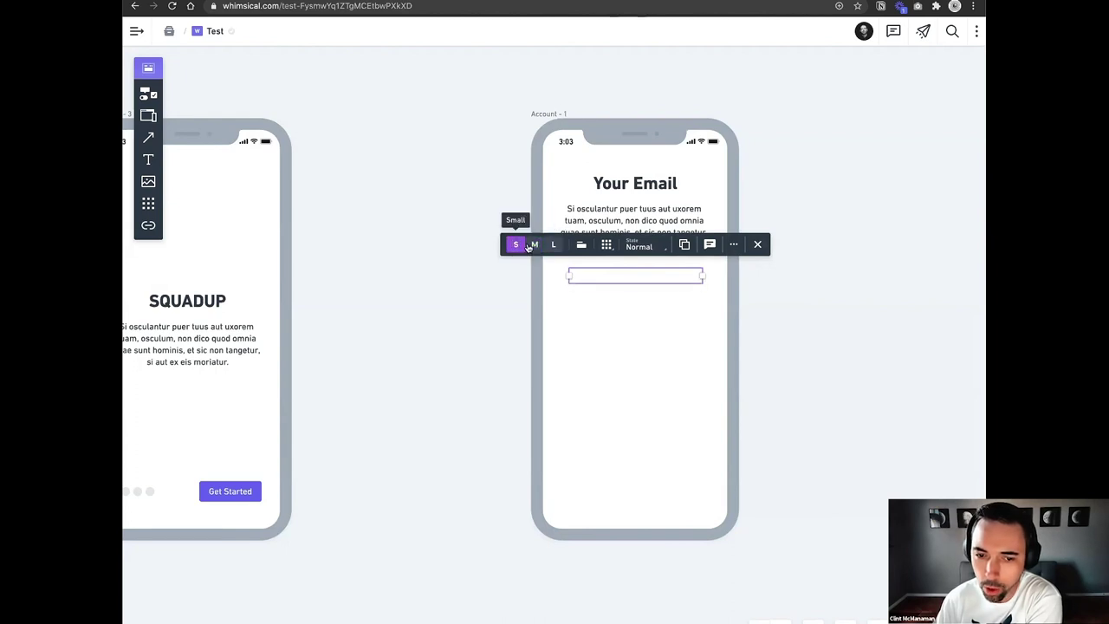
{"action": "left_click", "coordinate": [554, 245]}
{"action": "left_click", "coordinate": [581, 245]}
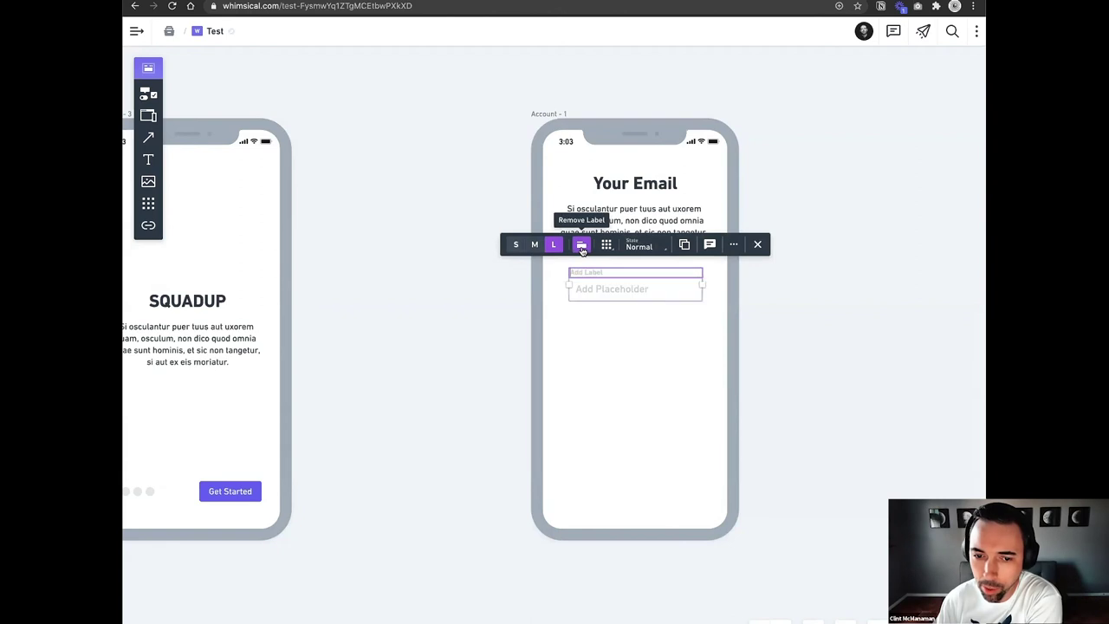
{"action": "left_click", "coordinate": [581, 246]}
Try a right arrow icon in the text input, and replace it with the thin @ icon found under email.
{"action": "left_click", "coordinate": [606, 246]}
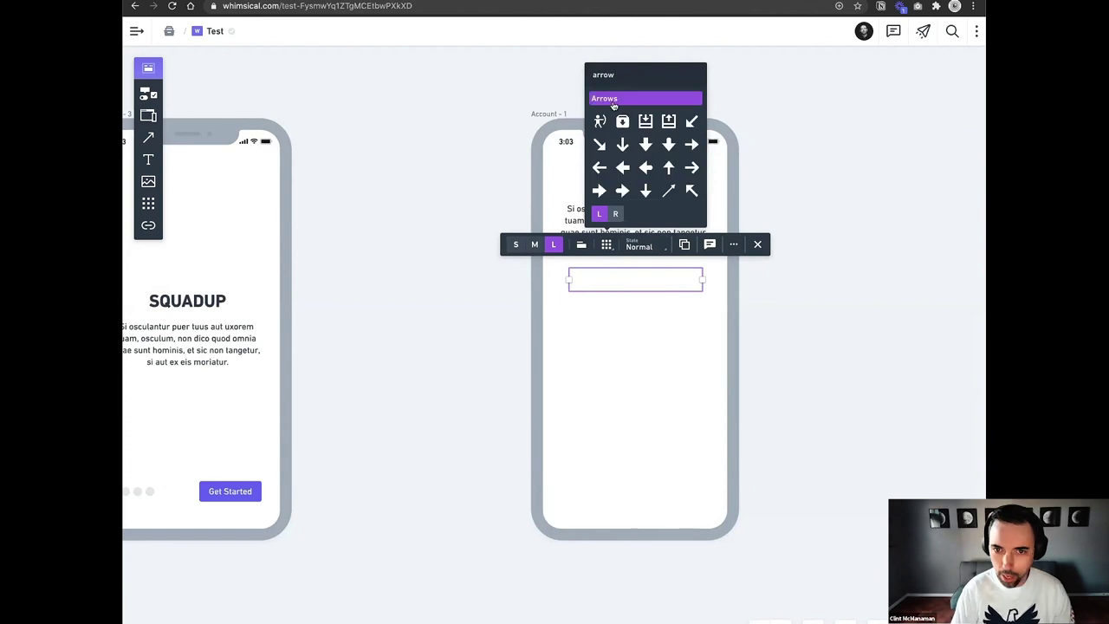
{"action": "left_click", "coordinate": [692, 167]}
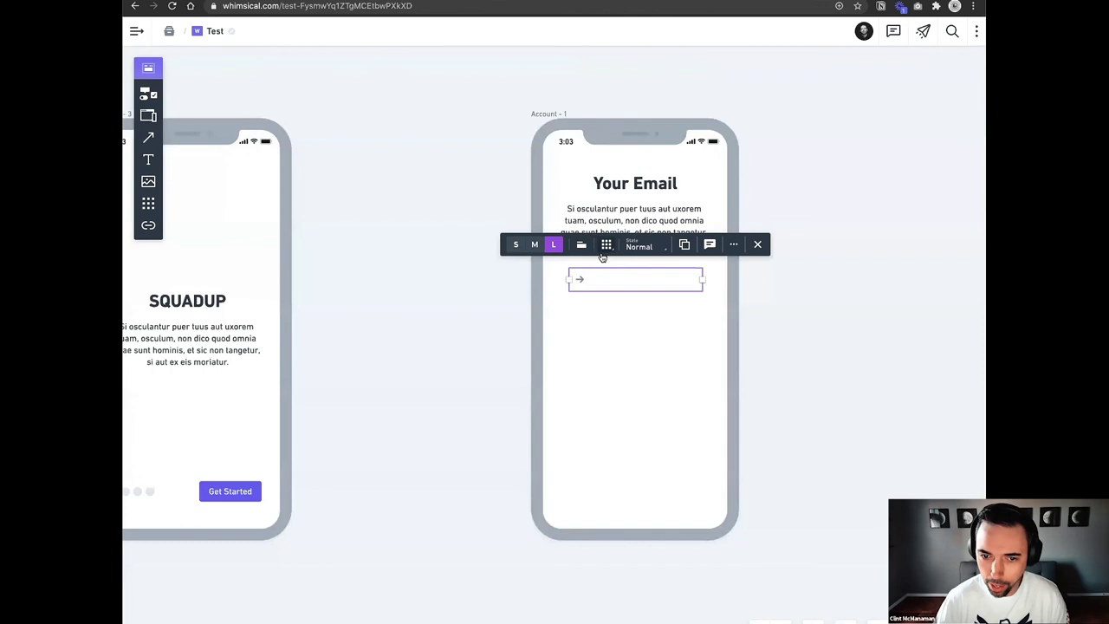
{"action": "left_click", "coordinate": [606, 244]}
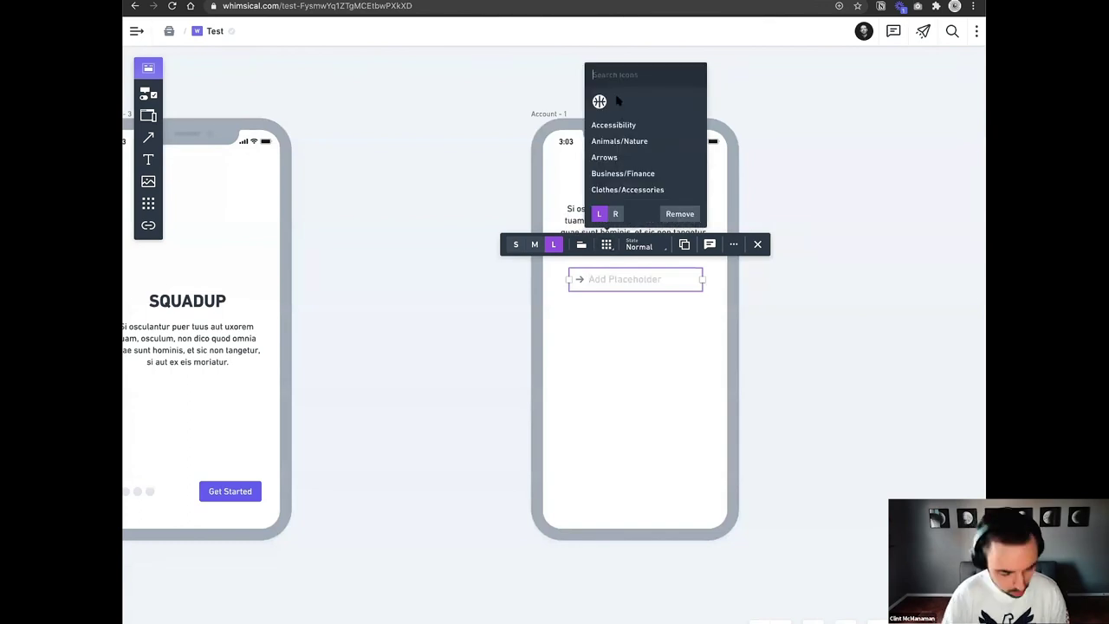
{"action": "type", "text": "user"}
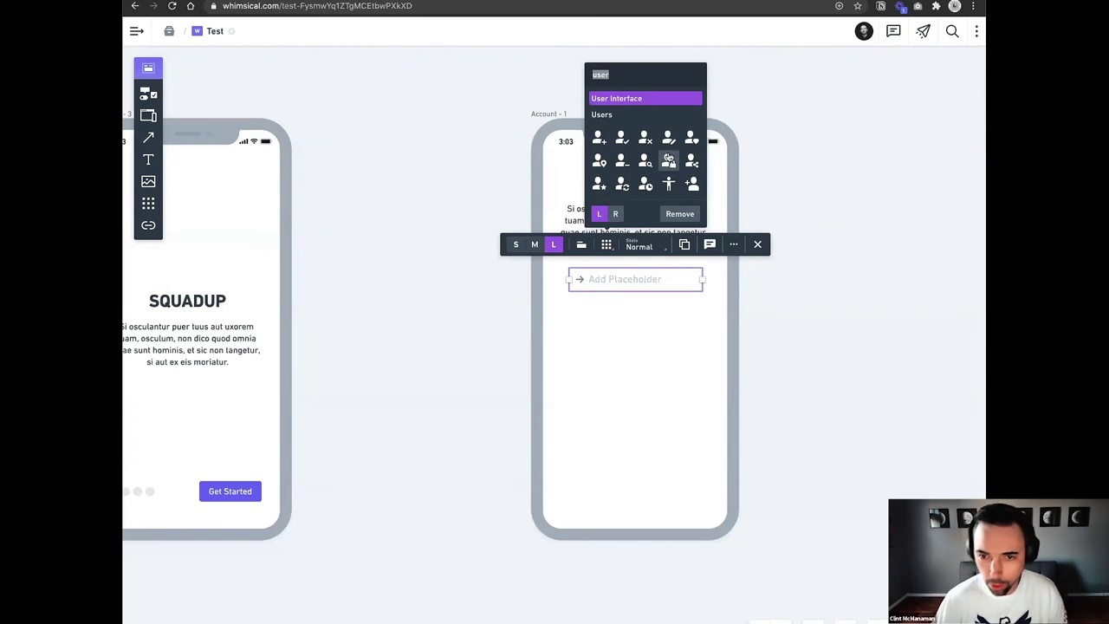
{"action": "scroll", "coordinate": [646, 147], "scroll_direction": "down", "scroll_amount": 3}
{"action": "scroll", "coordinate": [641, 143], "scroll_direction": "down", "scroll_amount": 2}
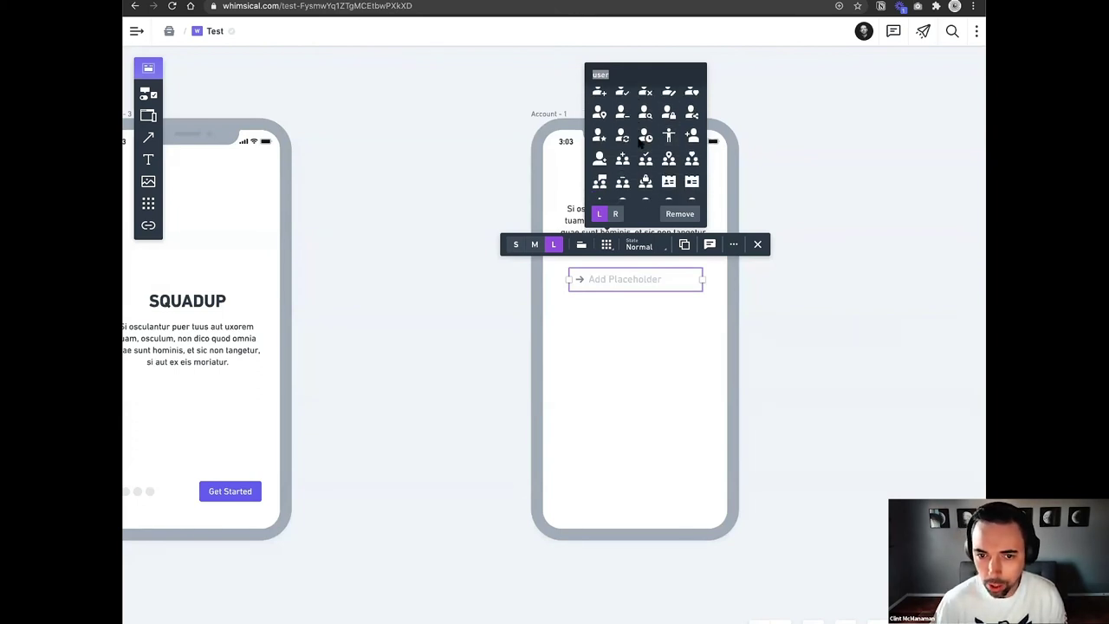
{"action": "scroll", "coordinate": [637, 130], "scroll_direction": "up", "scroll_amount": 5}
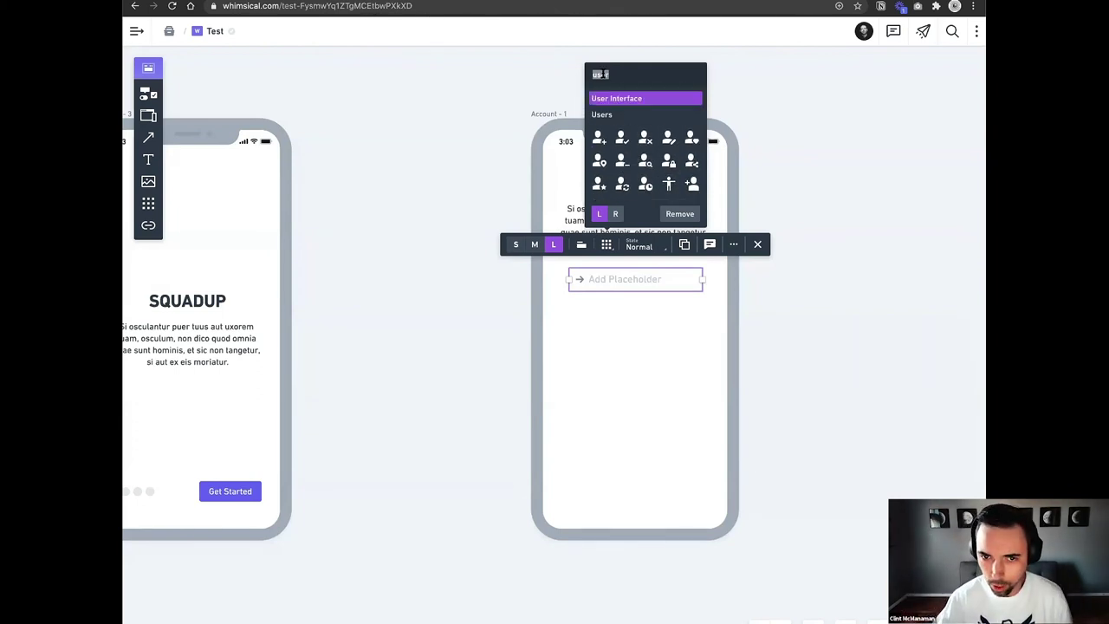
{"action": "type", "text": "email"}
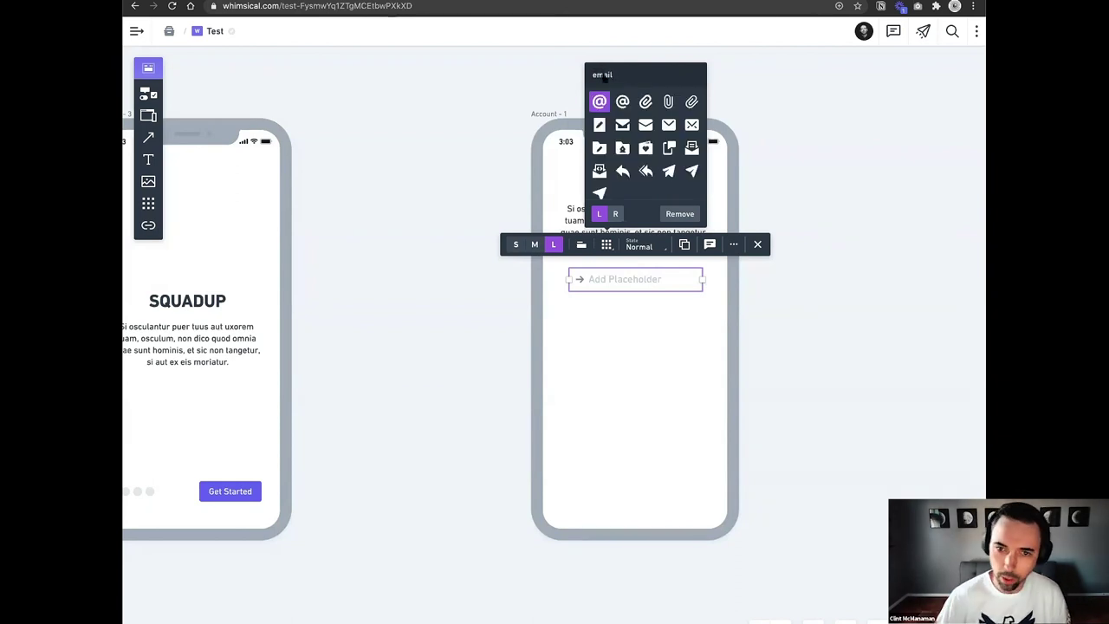
{"action": "left_click", "coordinate": [623, 103]}
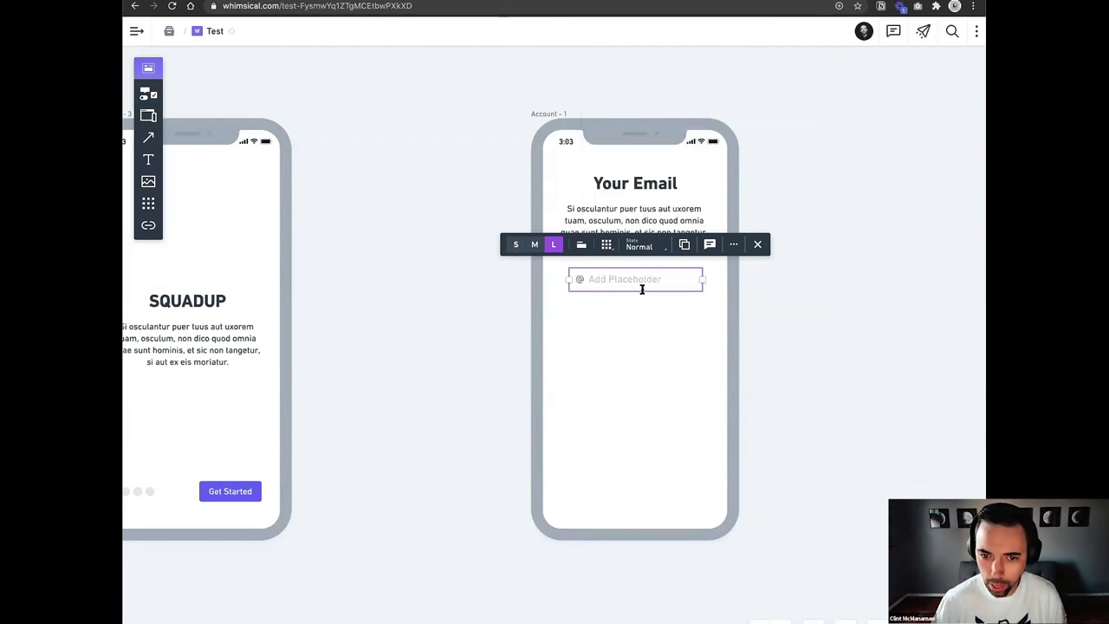
{"action": "left_click", "coordinate": [768, 305]}
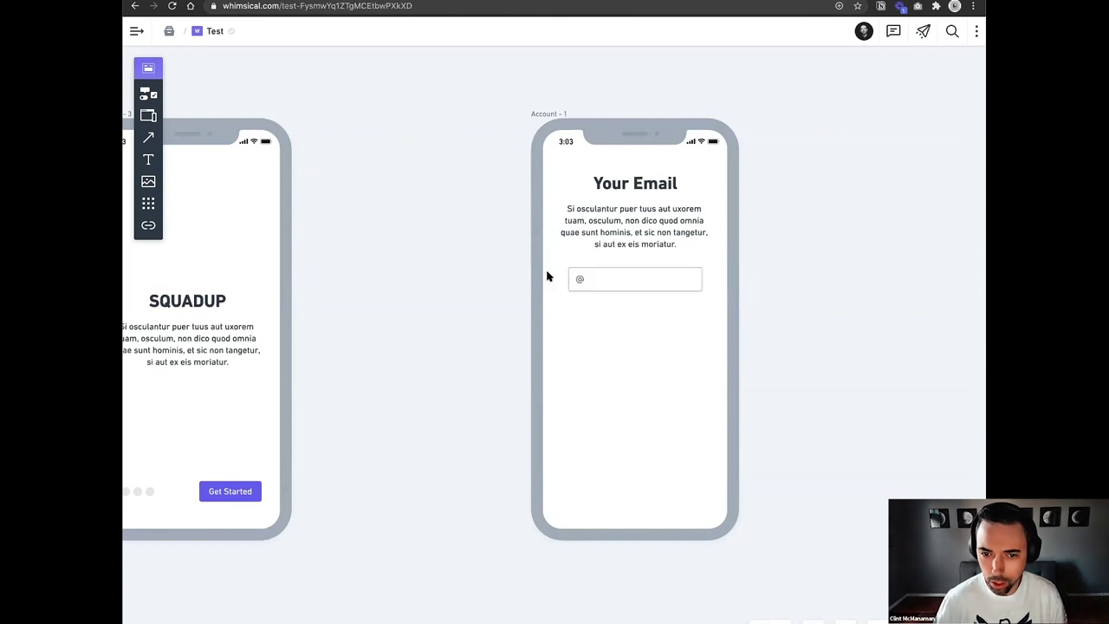
Try the Focused, Error and Disabled states on the text input and return it to Normal.
{"action": "left_click", "coordinate": [598, 278]}
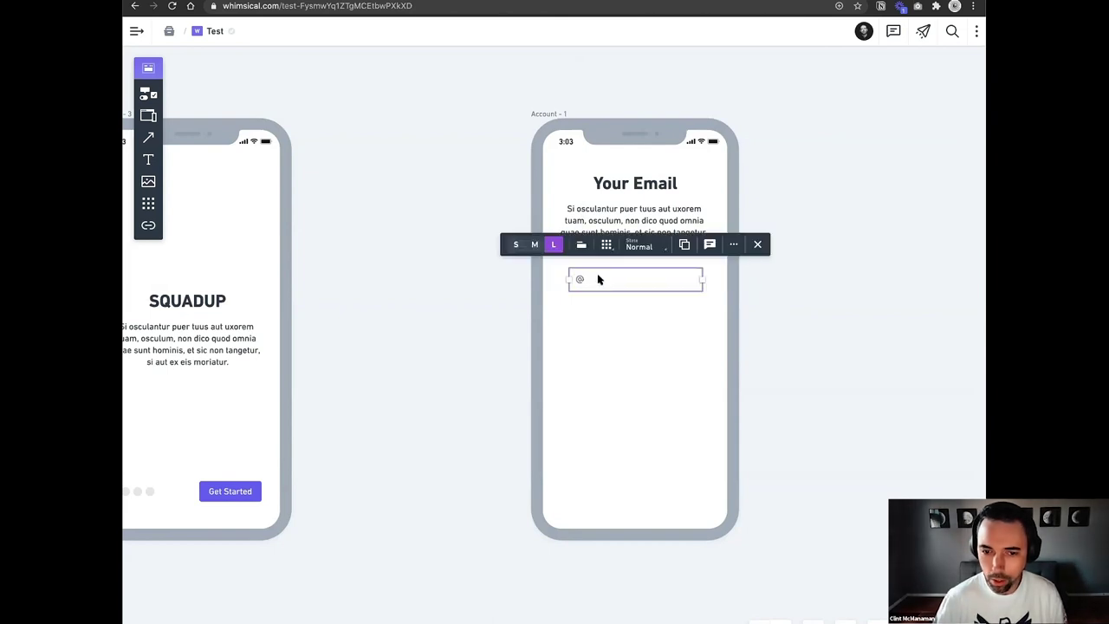
{"action": "left_click", "coordinate": [641, 247]}
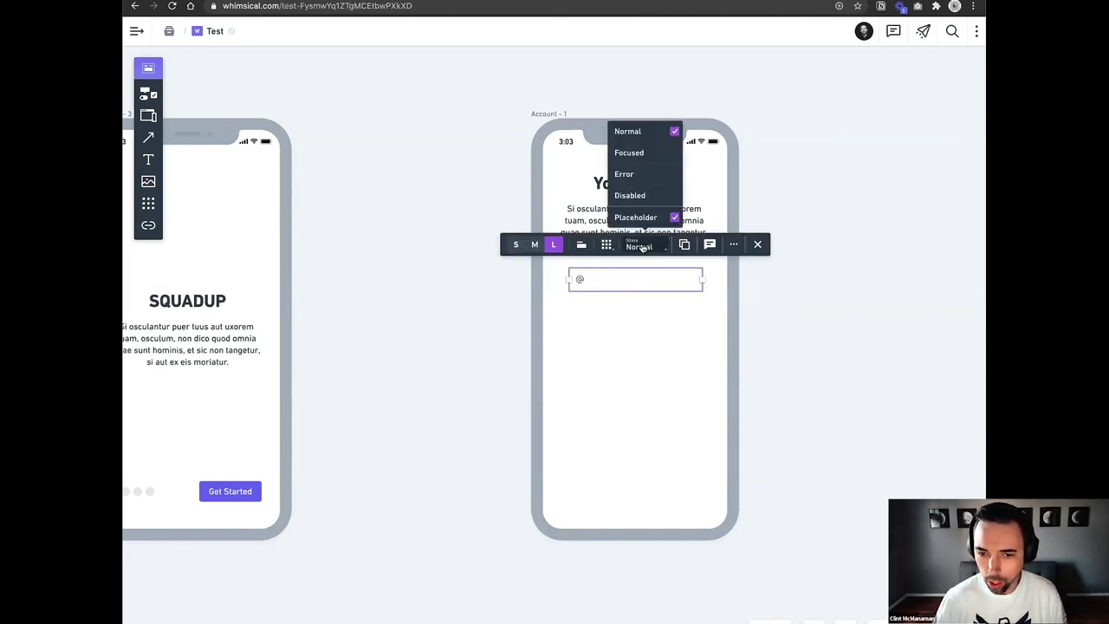
{"action": "left_click", "coordinate": [646, 154]}
{"action": "left_click", "coordinate": [647, 248]}
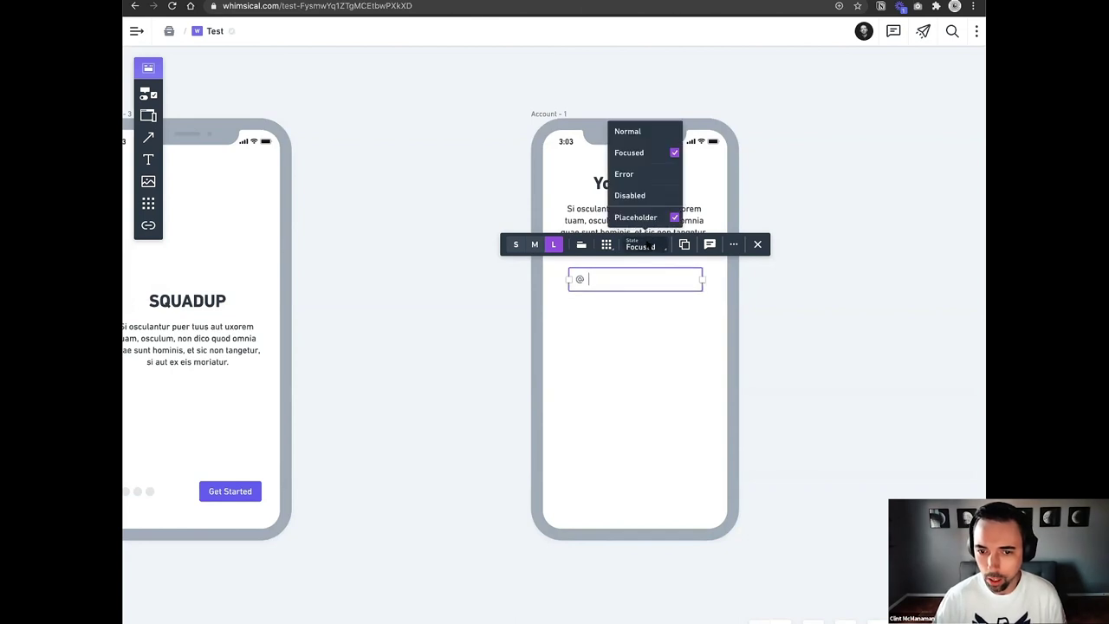
{"action": "left_click", "coordinate": [641, 176]}
{"action": "left_click", "coordinate": [648, 248]}
{"action": "left_click", "coordinate": [644, 195]}
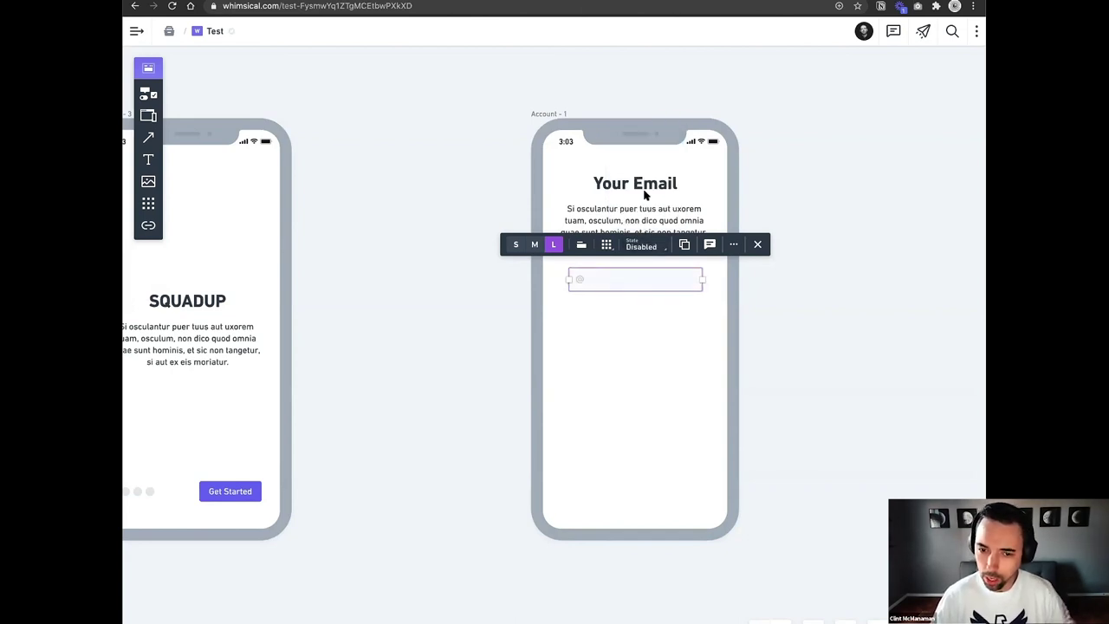
{"action": "left_click", "coordinate": [648, 248]}
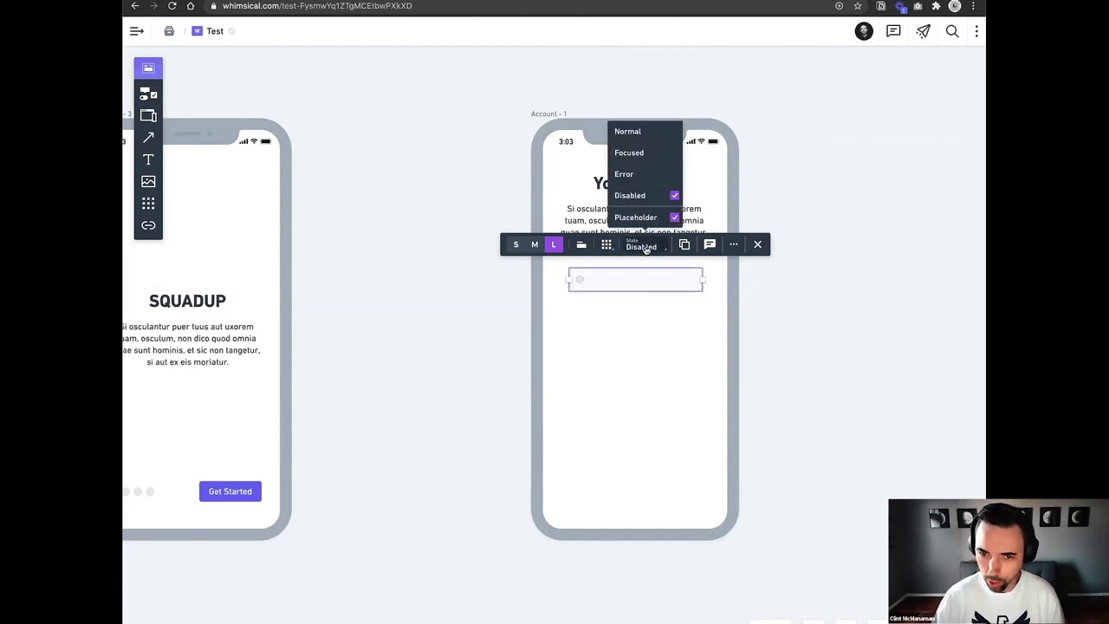
{"action": "left_click", "coordinate": [640, 130]}
Set the text input's placeholder to Your Email.
{"action": "left_click", "coordinate": [603, 279]}
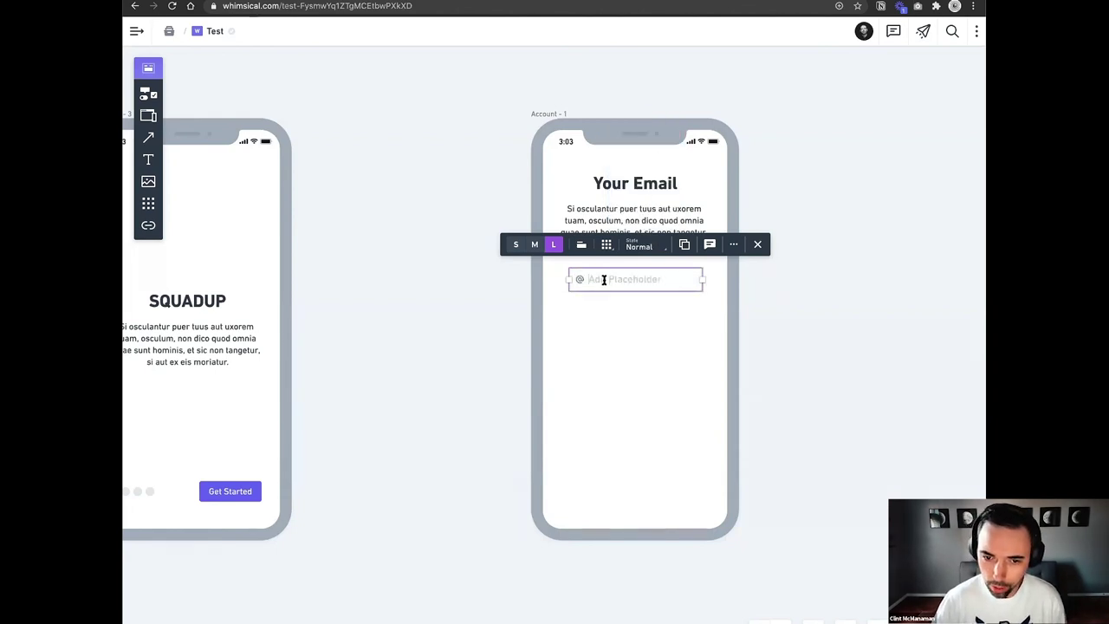
{"action": "type", "text": "Your Email"}
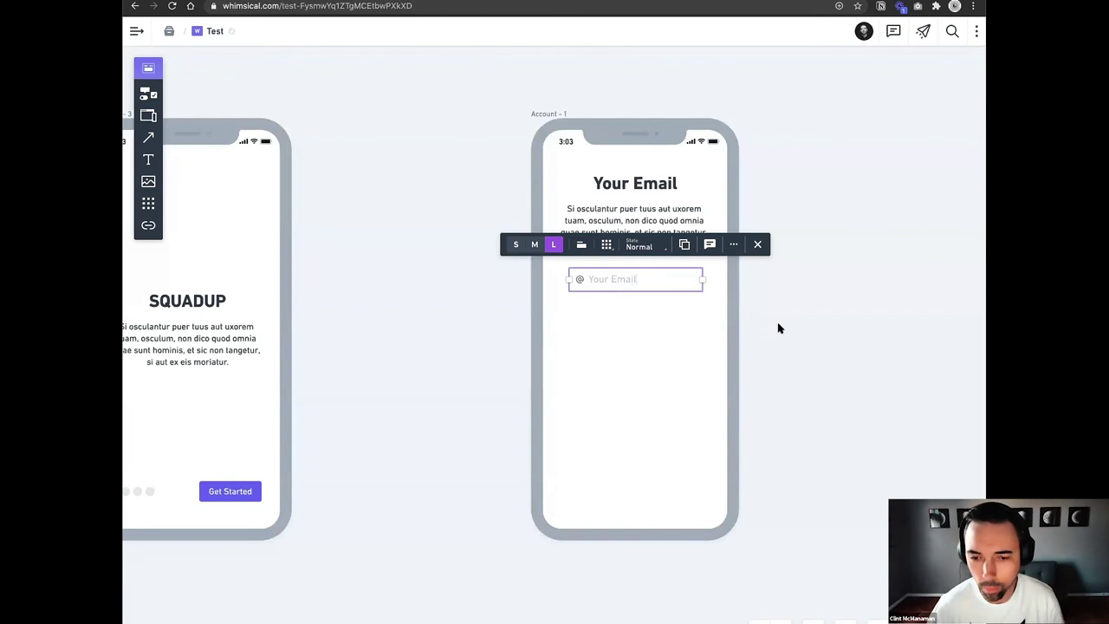
{"action": "left_click", "coordinate": [778, 328]}
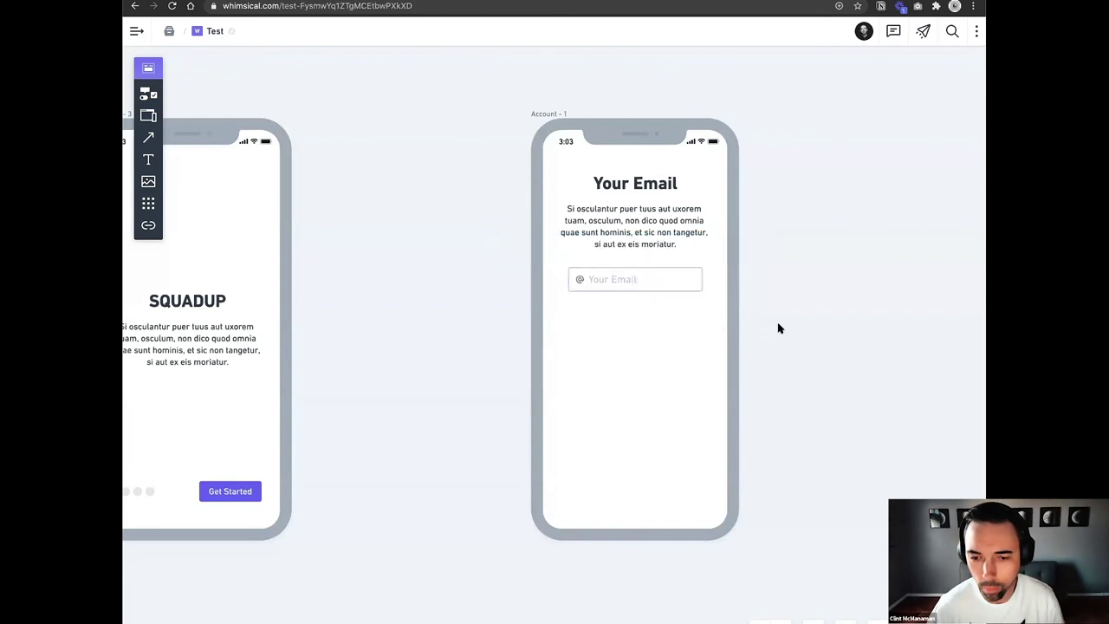
Add a solid button directly below the email input, matching the input's width.
{"action": "left_click", "coordinate": [145, 92]}
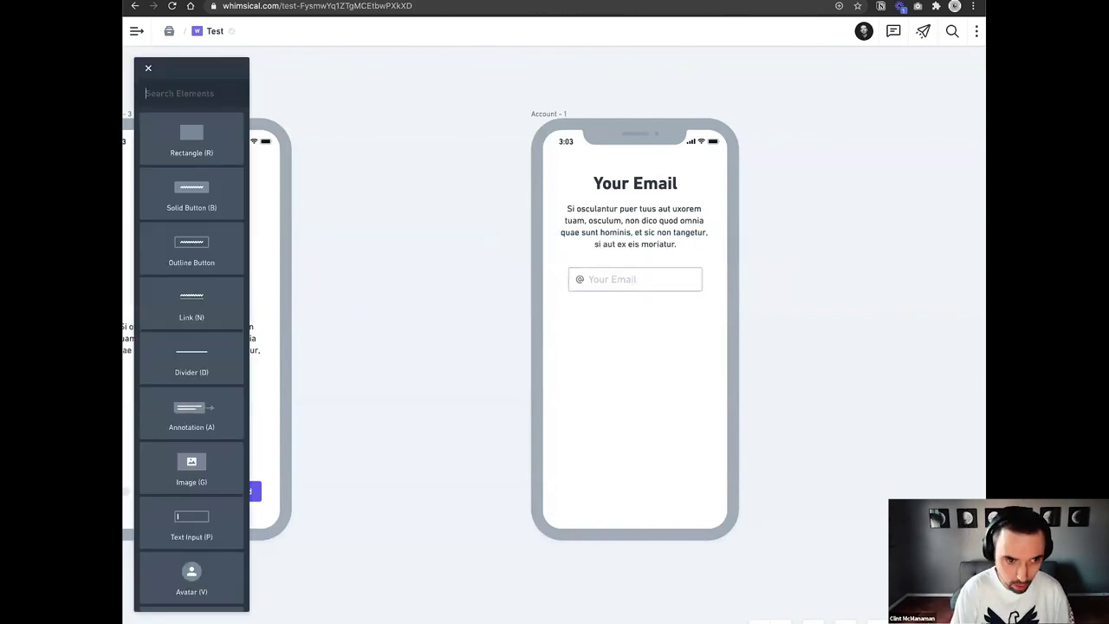
{"action": "type", "text": "button"}
{"action": "left_click_drag", "start_coordinate": [199, 135], "coordinate": [702, 307]}
{"action": "left_click", "coordinate": [742, 339]}
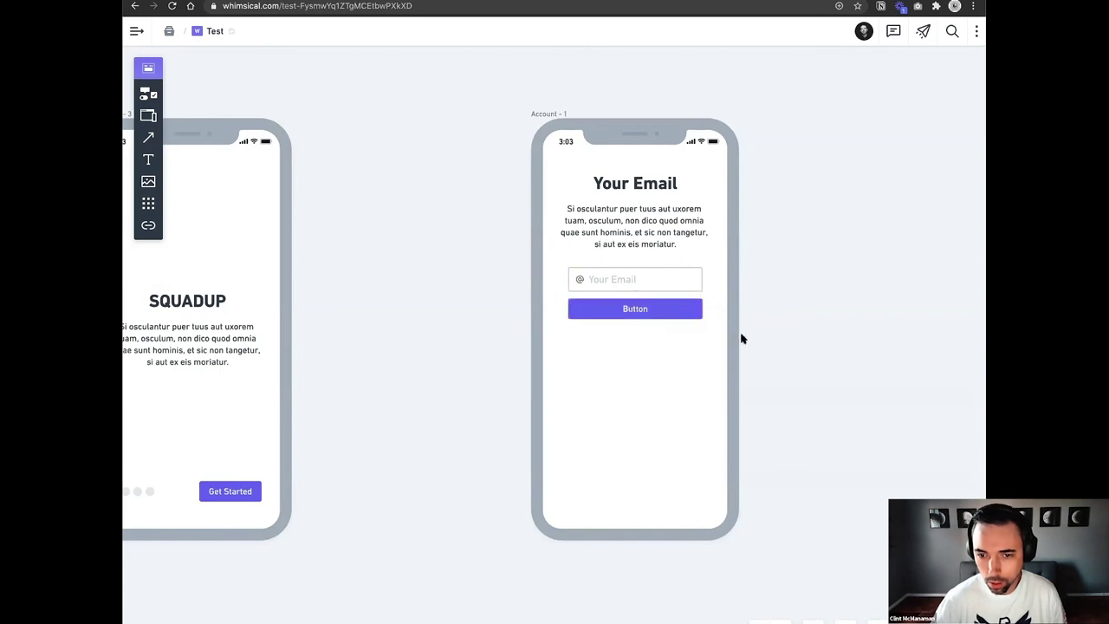
Change the label of the button below the email input to Next.
{"action": "left_click_drag", "start_coordinate": [509, 263], "coordinate": [732, 342]}
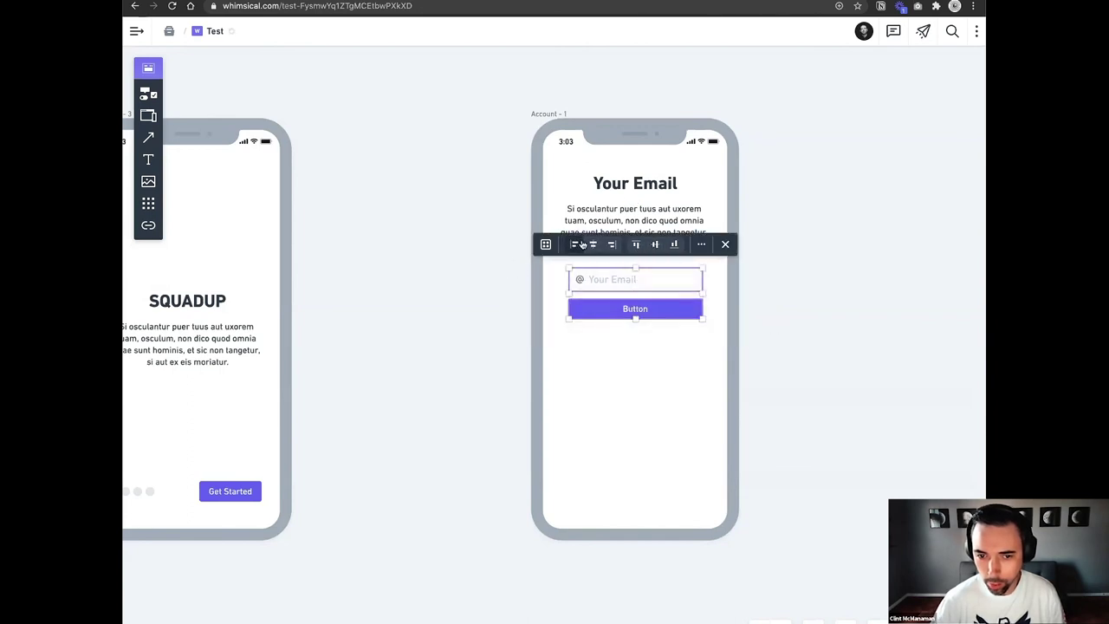
{"action": "left_click", "coordinate": [799, 325]}
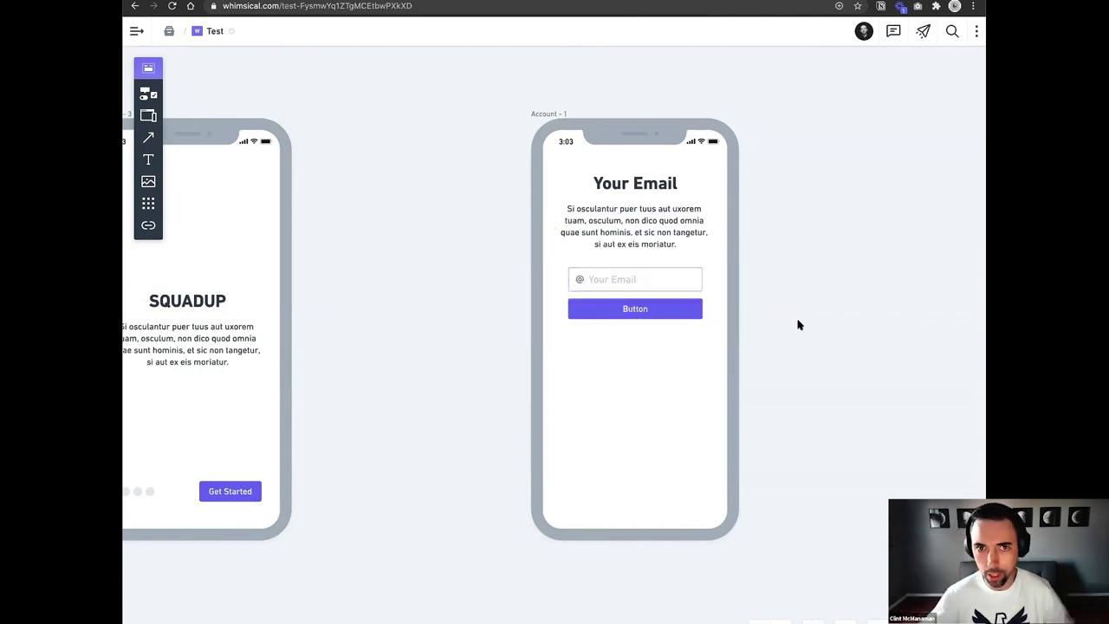
{"action": "double_click", "coordinate": [641, 308]}
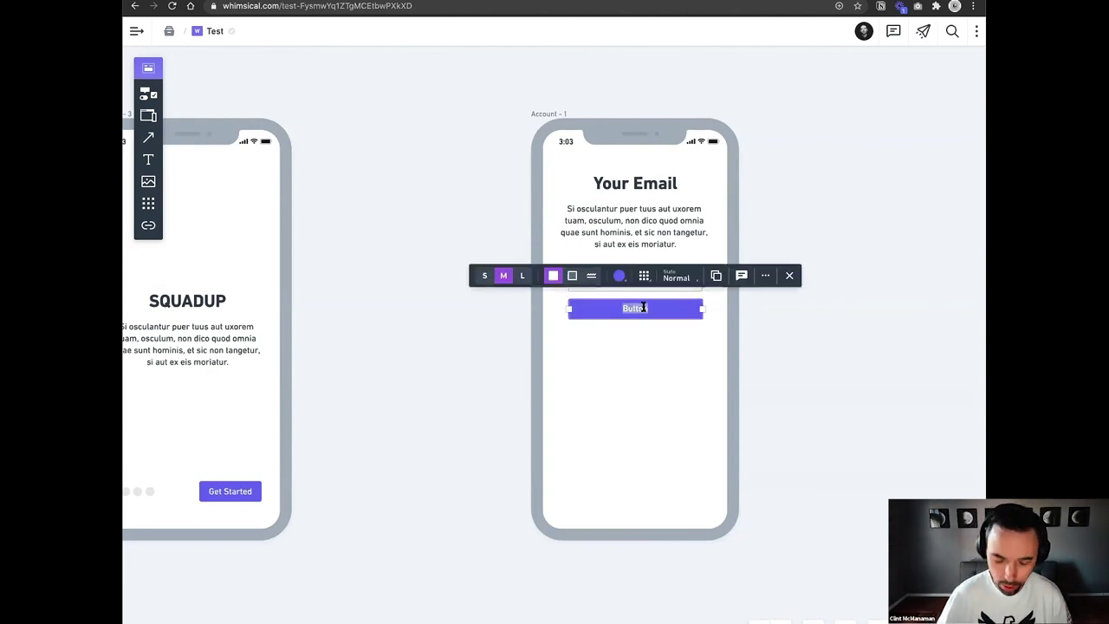
{"action": "type", "text": "Next"}
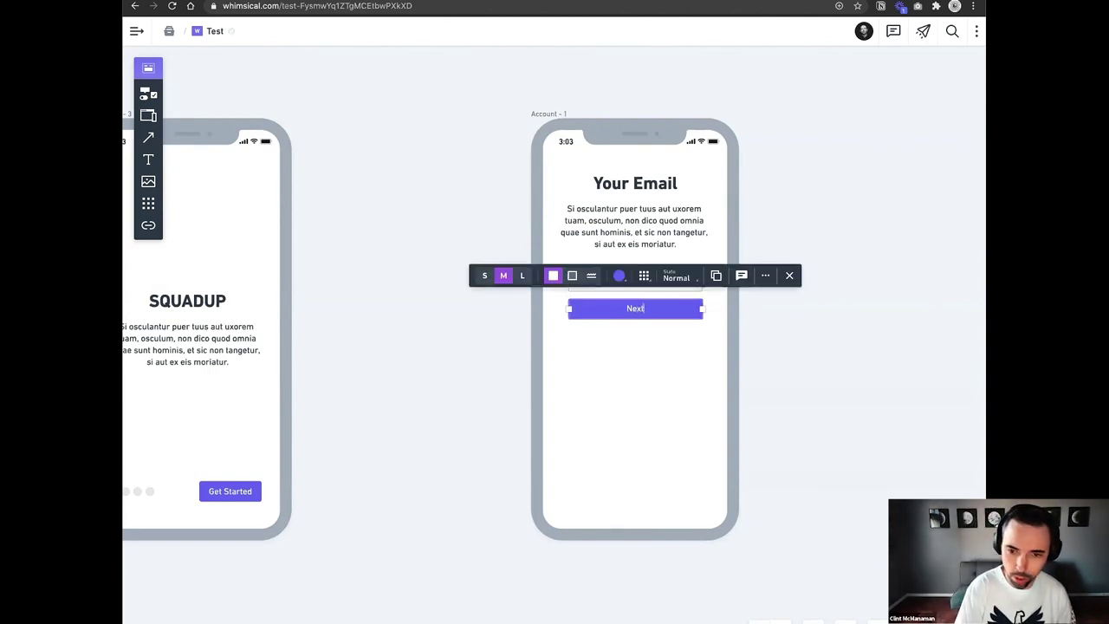
{"action": "left_click", "coordinate": [830, 377]}
Show the on-screen keyboard in the Your Email phone frame.
{"action": "left_click", "coordinate": [556, 116]}
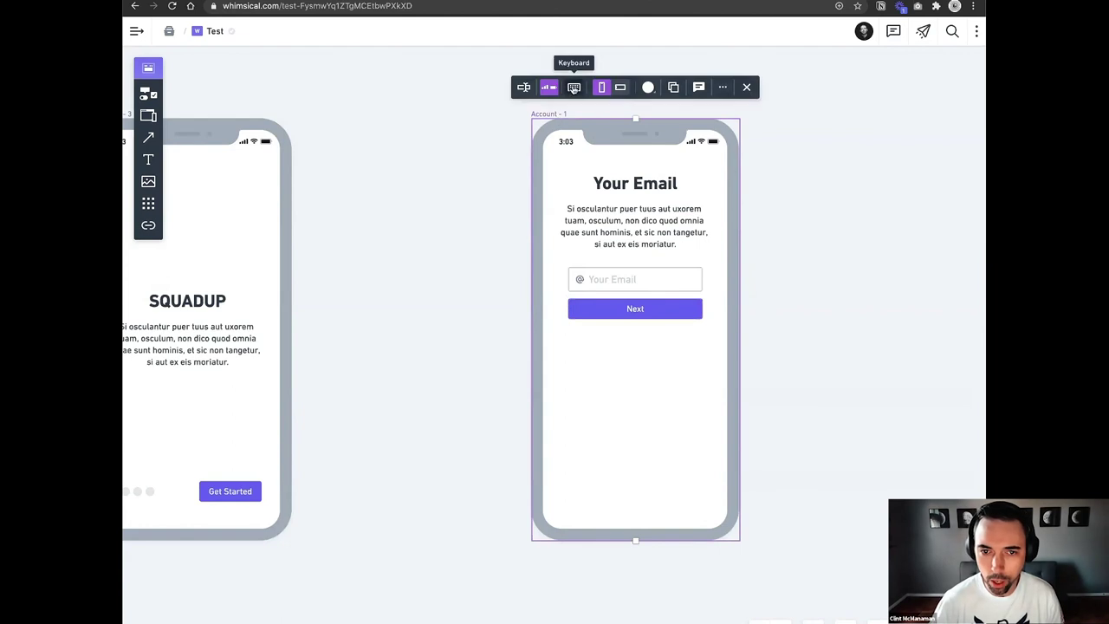
{"action": "left_click", "coordinate": [574, 87]}
{"action": "left_click", "coordinate": [775, 344]}
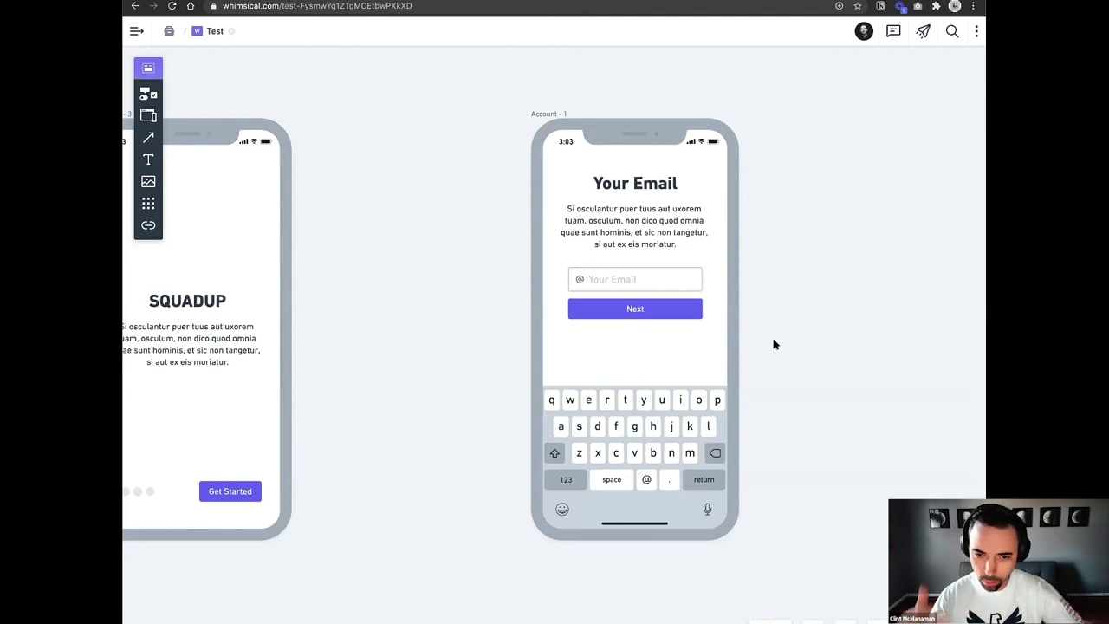
Duplicate the Your Email phone frame and place the copy directly to its right, aligned with the original.
{"action": "scroll", "coordinate": [651, 279], "scroll_direction": "down", "scroll_amount": 3}
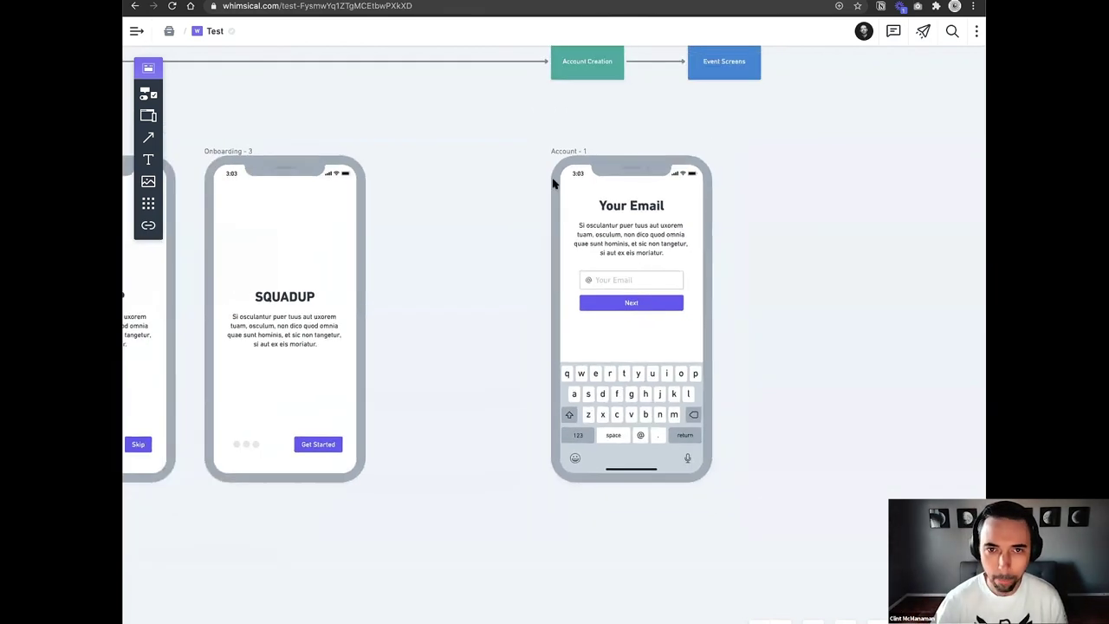
{"action": "scroll", "coordinate": [554, 182], "scroll_direction": "right", "scroll_amount": 3}
{"action": "left_click_drag", "start_coordinate": [445, 157], "coordinate": [656, 153]}
{"action": "scroll", "coordinate": [750, 210], "scroll_direction": "right", "scroll_amount": 2}
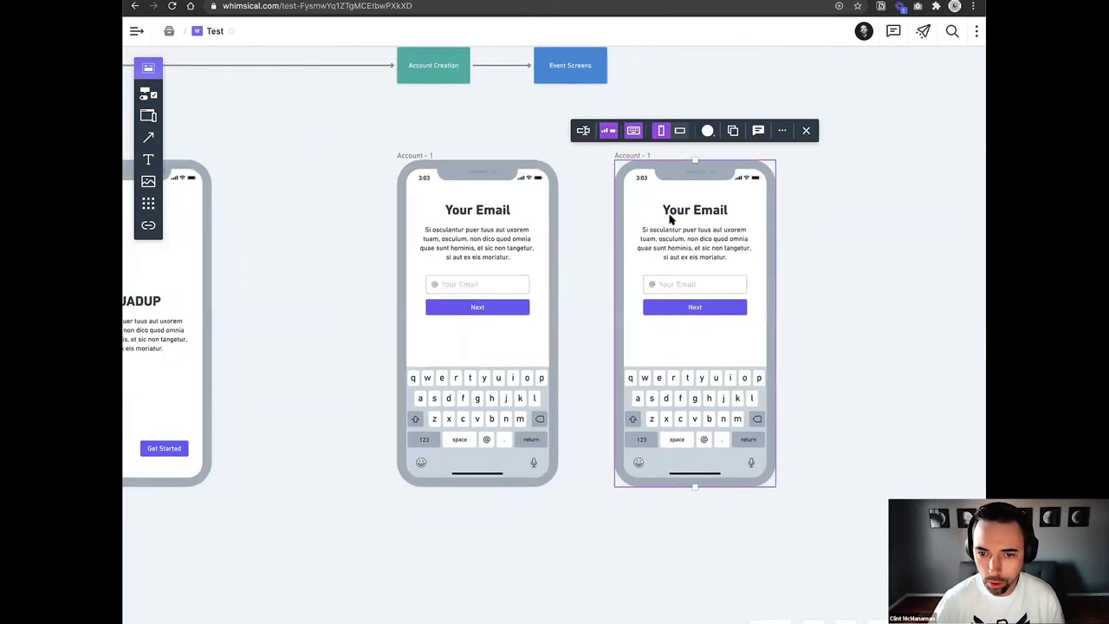
Change the copied screen's heading to Create Password and centre it above the description text.
{"action": "left_click", "coordinate": [670, 211]}
{"action": "key", "text": "super+a"}
{"action": "type", "text": "Create Password"}
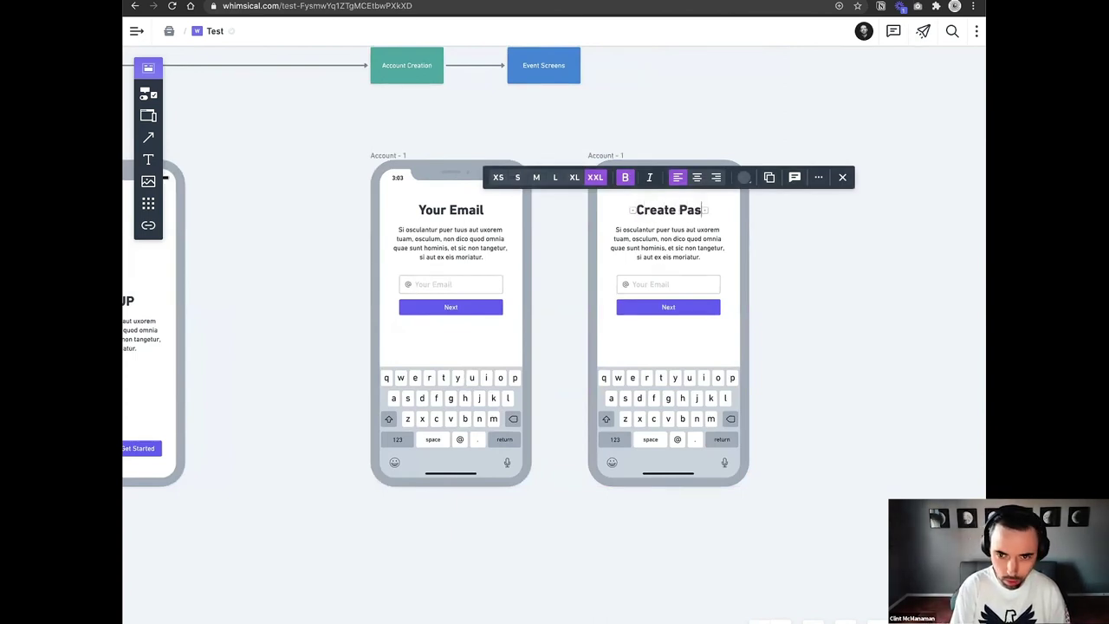
{"action": "left_click", "coordinate": [762, 242]}
{"action": "left_click_drag", "start_coordinate": [681, 216], "coordinate": [679, 213]}
{"action": "scroll", "coordinate": [683, 214], "scroll_direction": "up", "scroll_amount": 3}
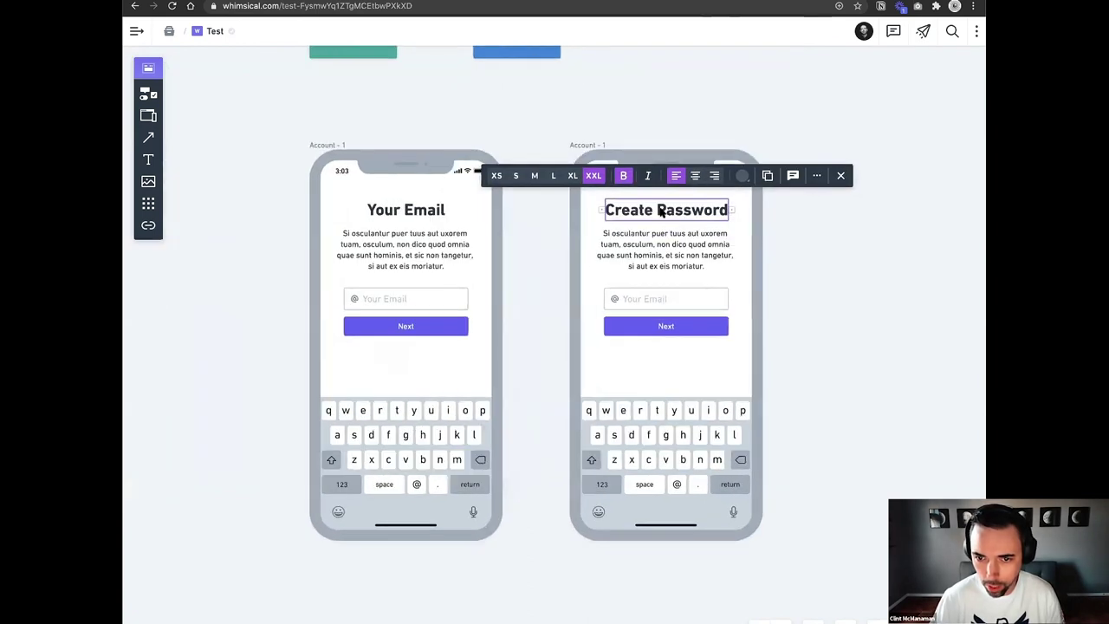
{"action": "left_click", "coordinate": [822, 239]}
{"action": "left_click_drag", "start_coordinate": [668, 212], "coordinate": [669, 214]}
{"action": "left_click", "coordinate": [800, 291]}
Search the icons for lock and eye, and replace the @ icon in the Create Password screen's input with the eye icon.
{"action": "scroll", "coordinate": [680, 292], "scroll_direction": "down", "scroll_amount": 2}
{"action": "scroll", "coordinate": [653, 285], "scroll_direction": "down", "scroll_amount": 1}
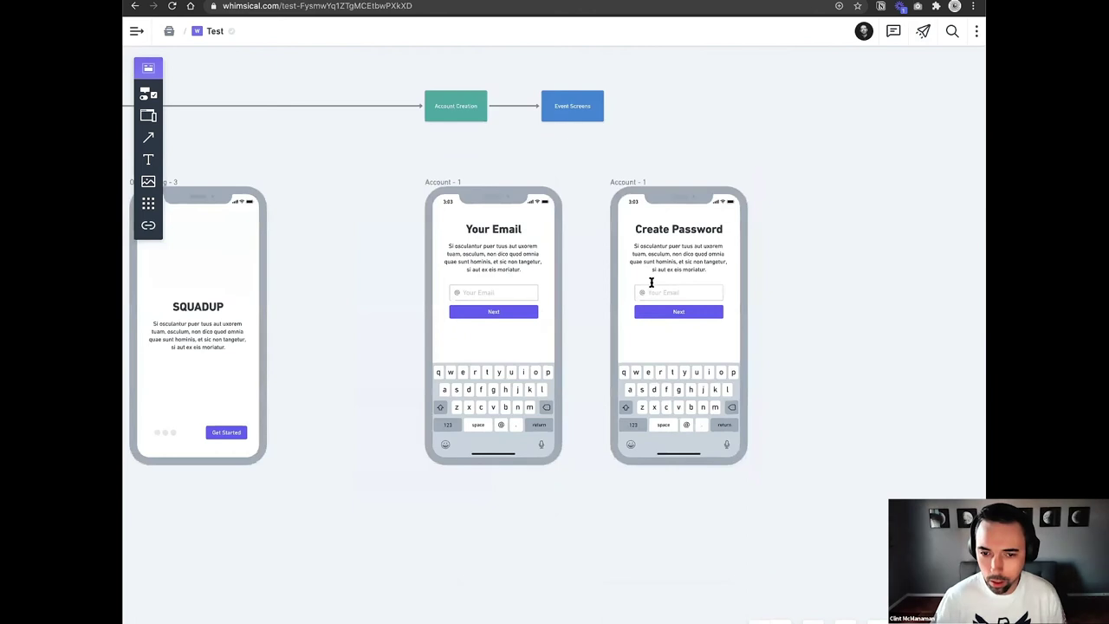
{"action": "left_click", "coordinate": [651, 284]}
{"action": "left_click", "coordinate": [644, 253]}
{"action": "type", "text": "lock"}
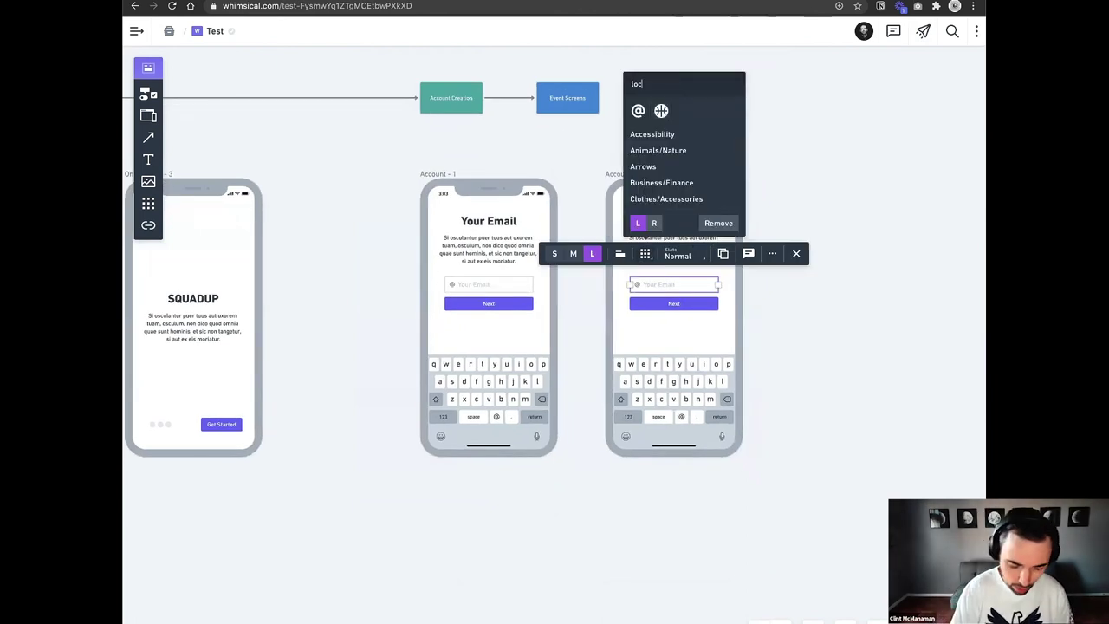
{"action": "double_click", "coordinate": [645, 84]}
{"action": "type", "text": "eye"}
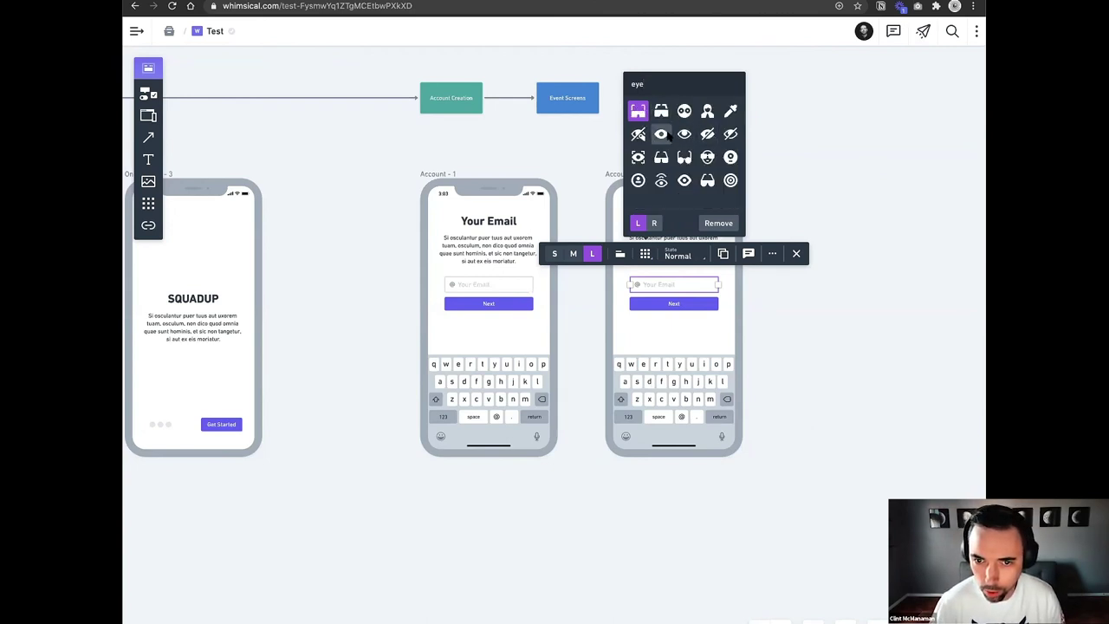
{"action": "left_click", "coordinate": [664, 135]}
Set the placeholder of the Create Password screen's input to Enter Password.
{"action": "key", "text": "super+a"}
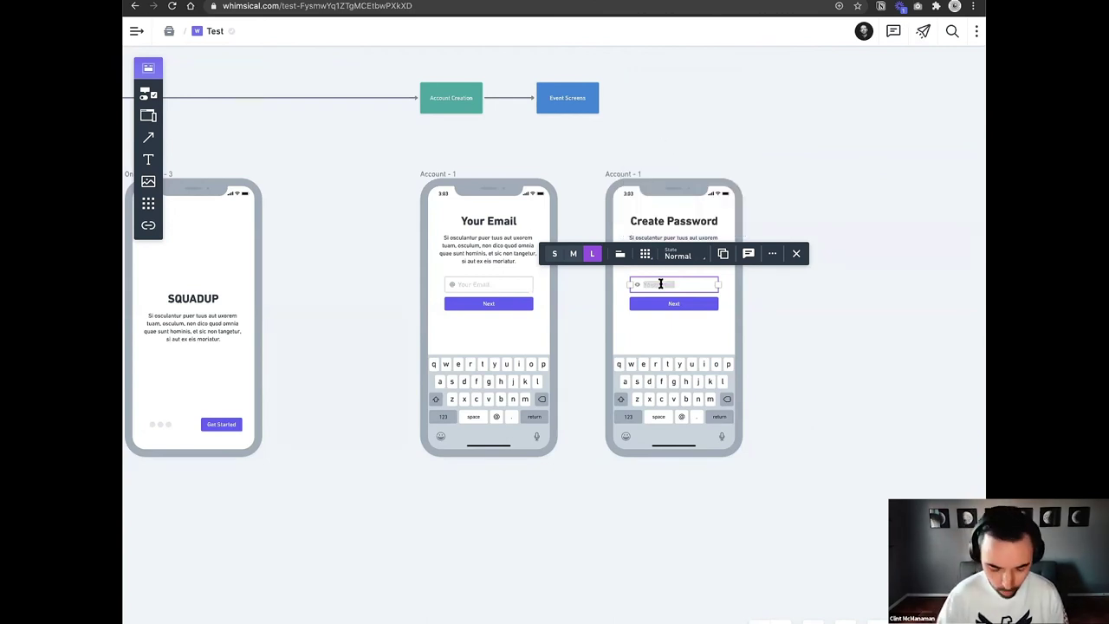
{"action": "type", "text": "Yo"}
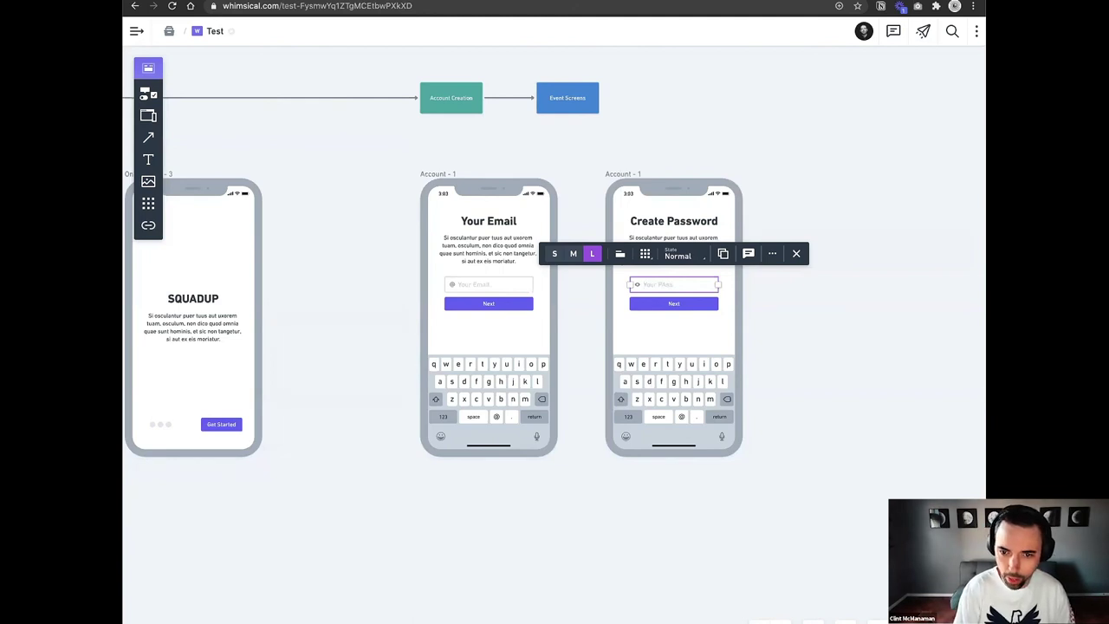
{"action": "type", "text": "E"}
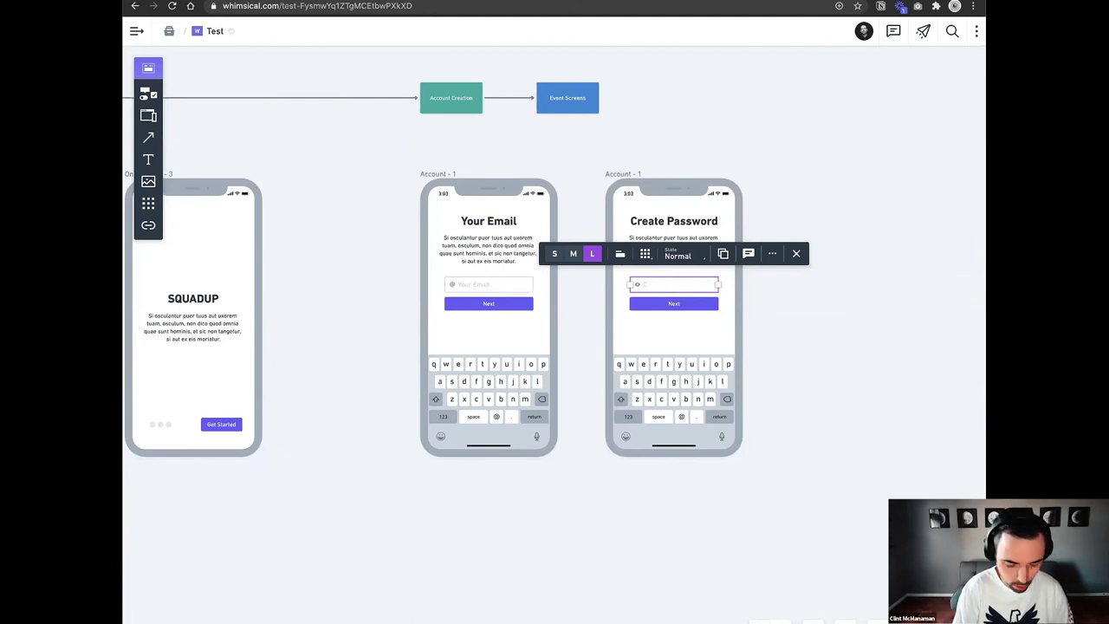
{"action": "type", "text": "nter Password"}
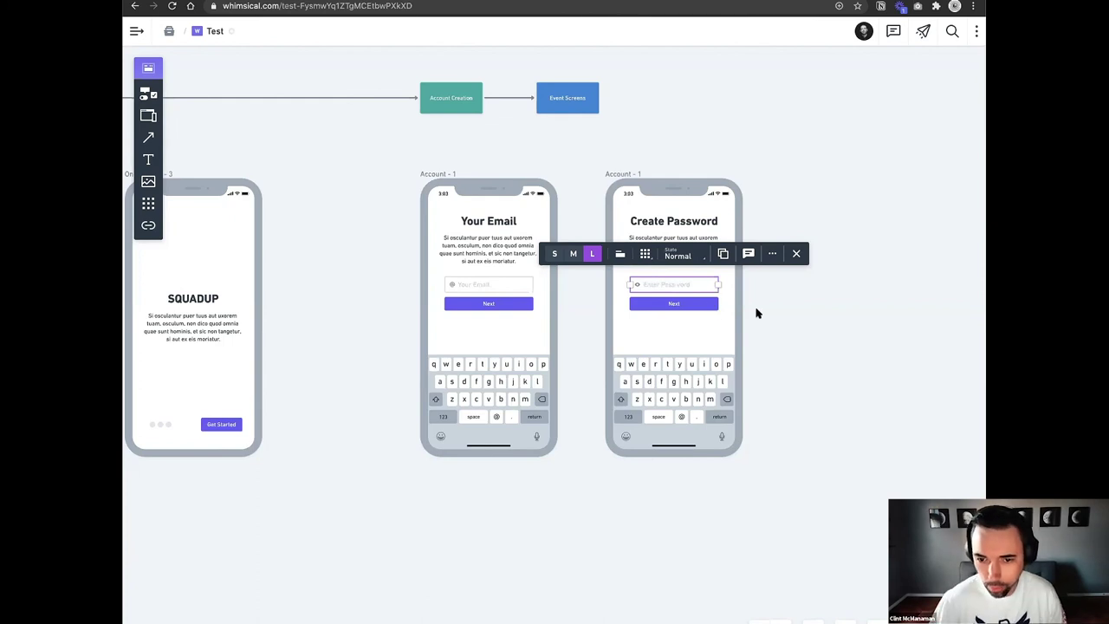
{"action": "left_click", "coordinate": [756, 313]}
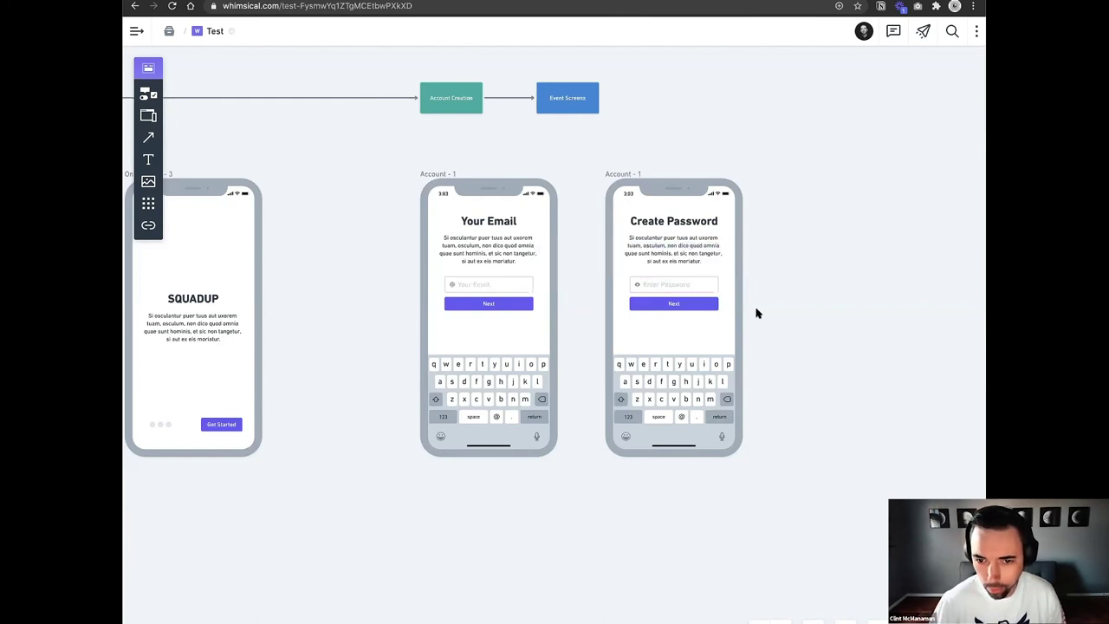
Duplicate the Create Password phone frame and place the copy to its right with the same spacing between frames.
{"action": "left_click", "coordinate": [621, 174]}
{"action": "scroll", "coordinate": [572, 177], "scroll_direction": "right", "scroll_amount": 1}
{"action": "scroll", "coordinate": [569, 178], "scroll_direction": "right", "scroll_amount": 1}
{"action": "left_click_drag", "start_coordinate": [569, 178], "coordinate": [744, 171]}
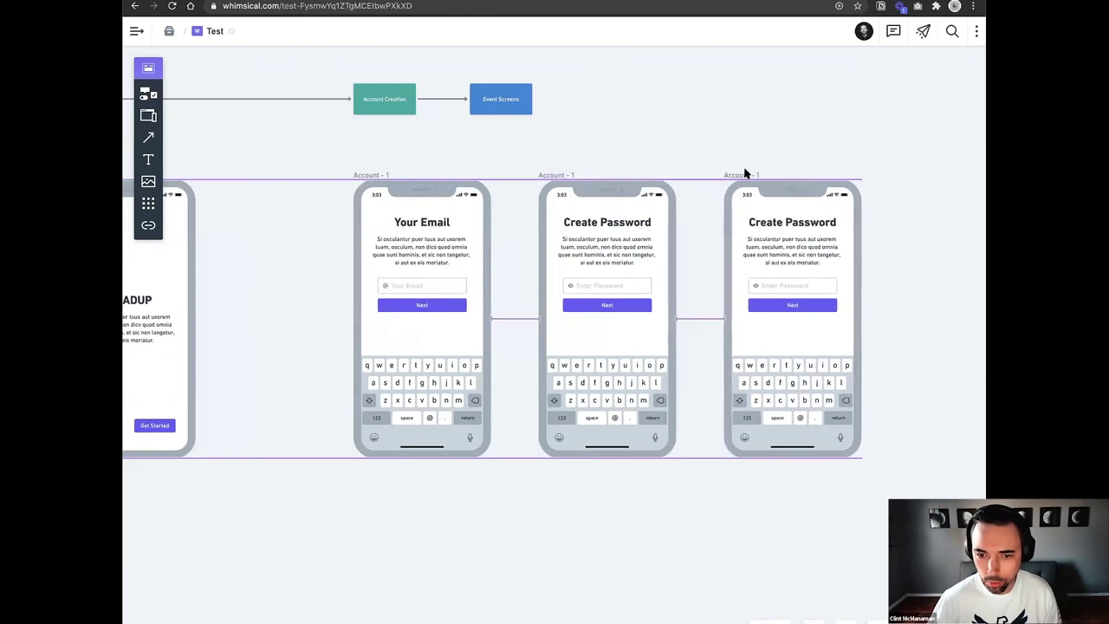
Change the heading of the third account screen to Your Name.
{"action": "scroll", "coordinate": [696, 290], "scroll_direction": "right", "scroll_amount": 3}
{"action": "scroll", "coordinate": [695, 191], "scroll_direction": "up", "scroll_amount": 1}
{"action": "scroll", "coordinate": [695, 191], "scroll_direction": "up", "scroll_amount": 3}
{"action": "double_click", "coordinate": [693, 186]}
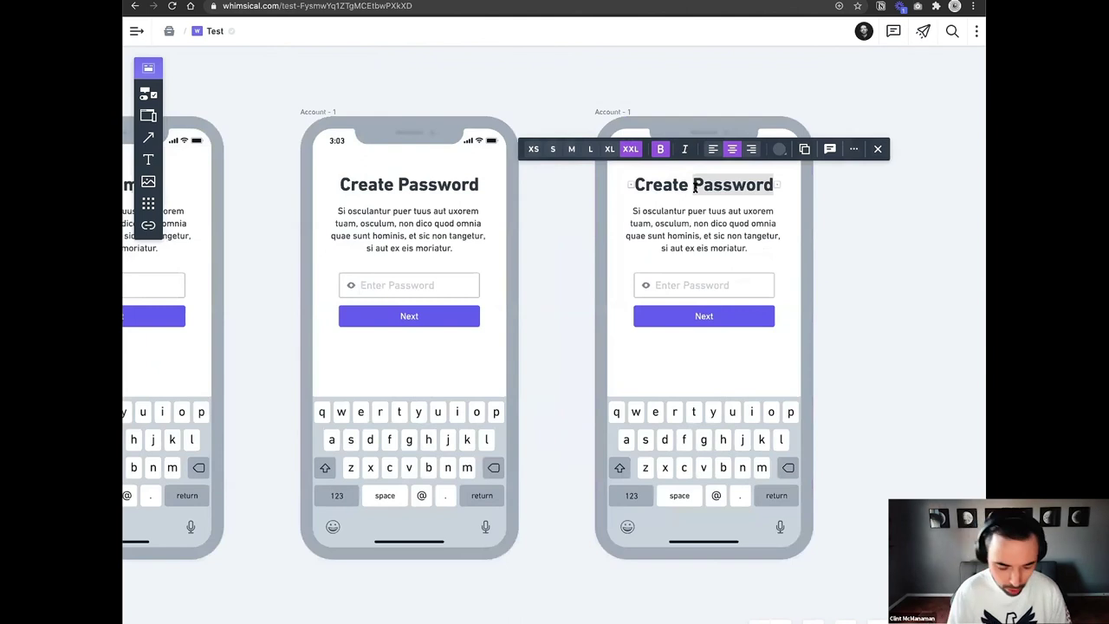
{"action": "key", "text": "super+a"}
{"action": "type", "text": "Your Name"}
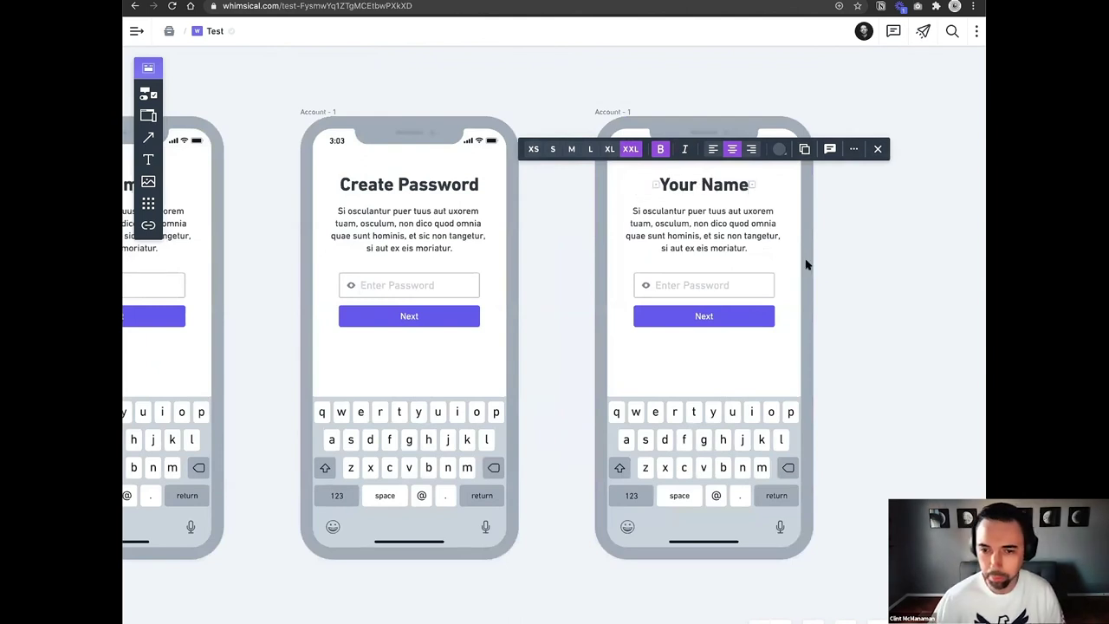
Replace the placeholder in the third account screen's input with Your Name.
{"action": "left_click", "coordinate": [710, 285]}
{"action": "left_click", "coordinate": [675, 285]}
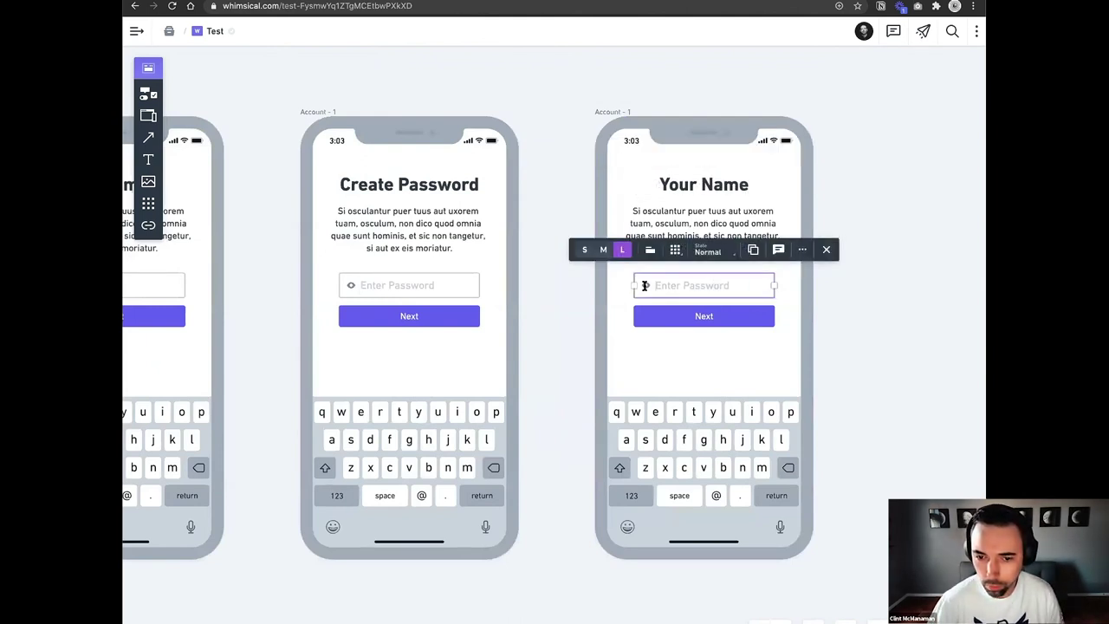
{"action": "double_click", "coordinate": [644, 285]}
{"action": "type", "text": "Your Name"}
Search the icons for user and name, and remove the eye icon from the Your Name input.
{"action": "left_click", "coordinate": [659, 250]}
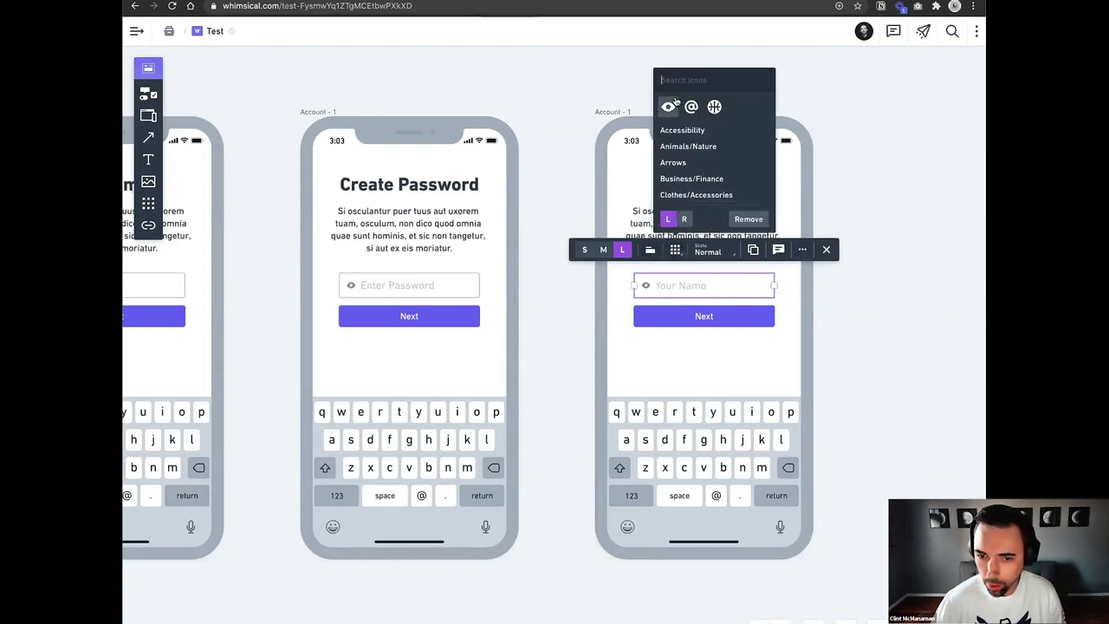
{"action": "type", "text": "user"}
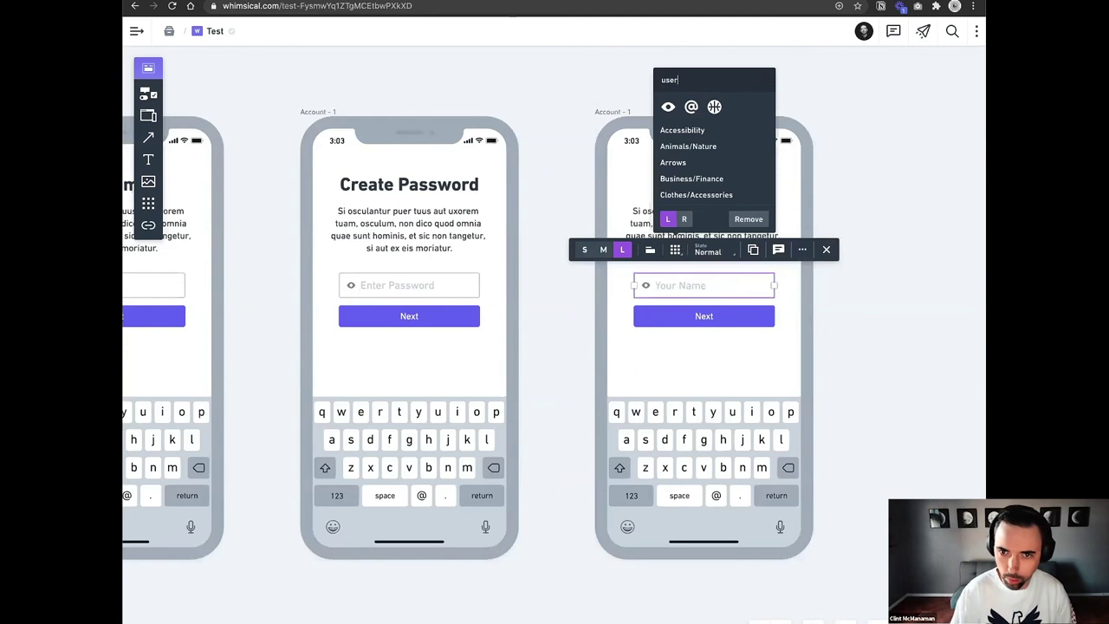
{"action": "double_click", "coordinate": [669, 78]}
{"action": "type", "text": "name"}
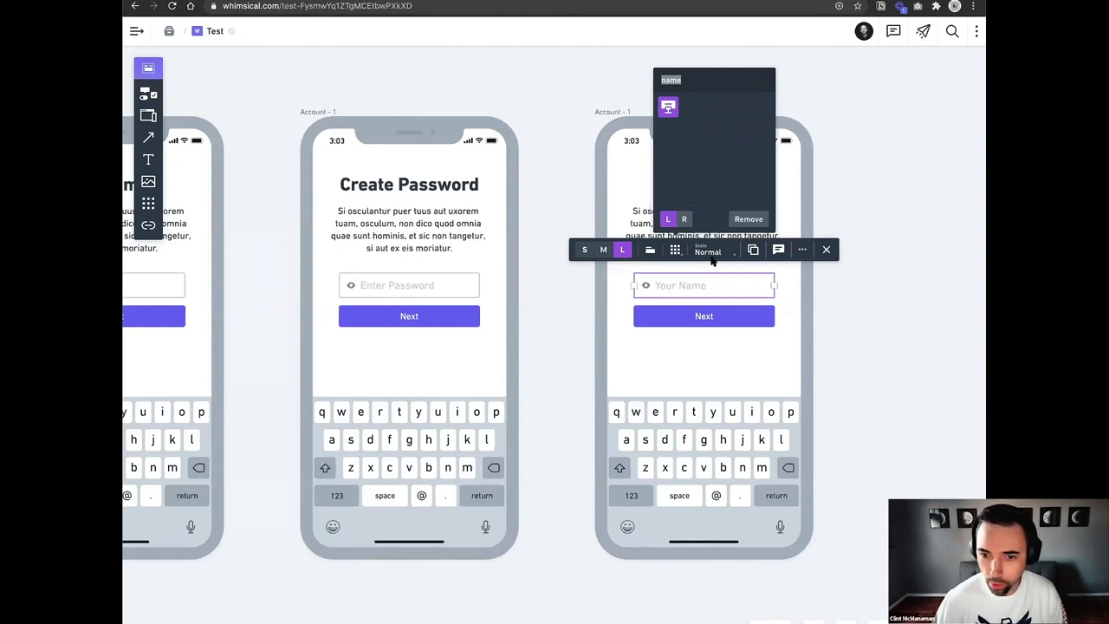
{"action": "left_click", "coordinate": [749, 218]}
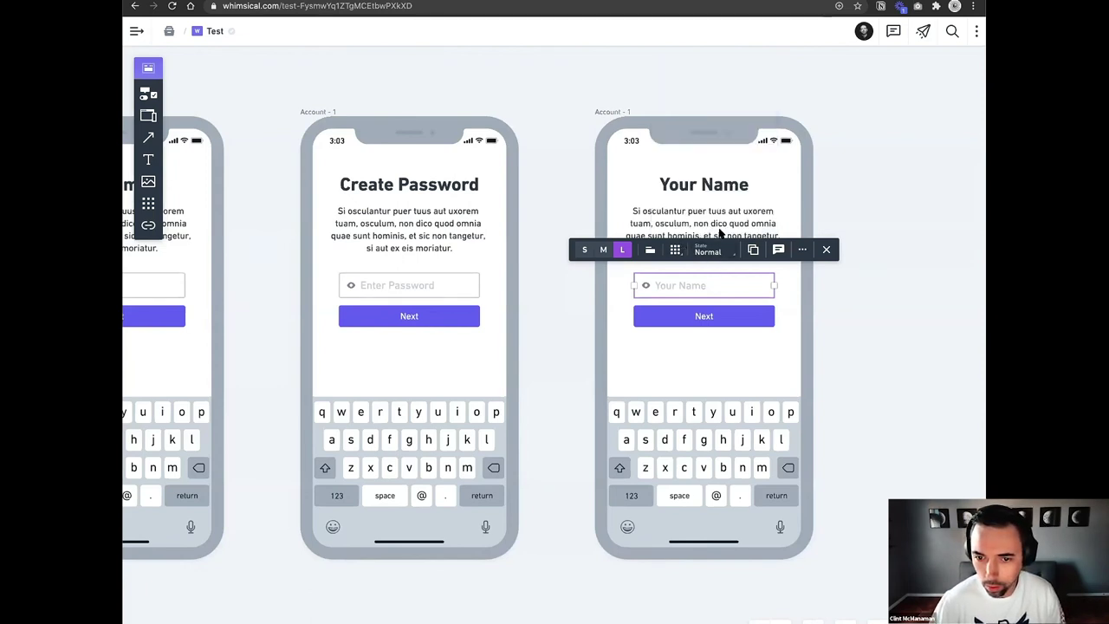
{"action": "left_click", "coordinate": [826, 303]}
Move the Event Screens box along the flow line to beyond the third account screen.
{"action": "scroll", "coordinate": [825, 303], "scroll_direction": "down", "scroll_amount": 5}
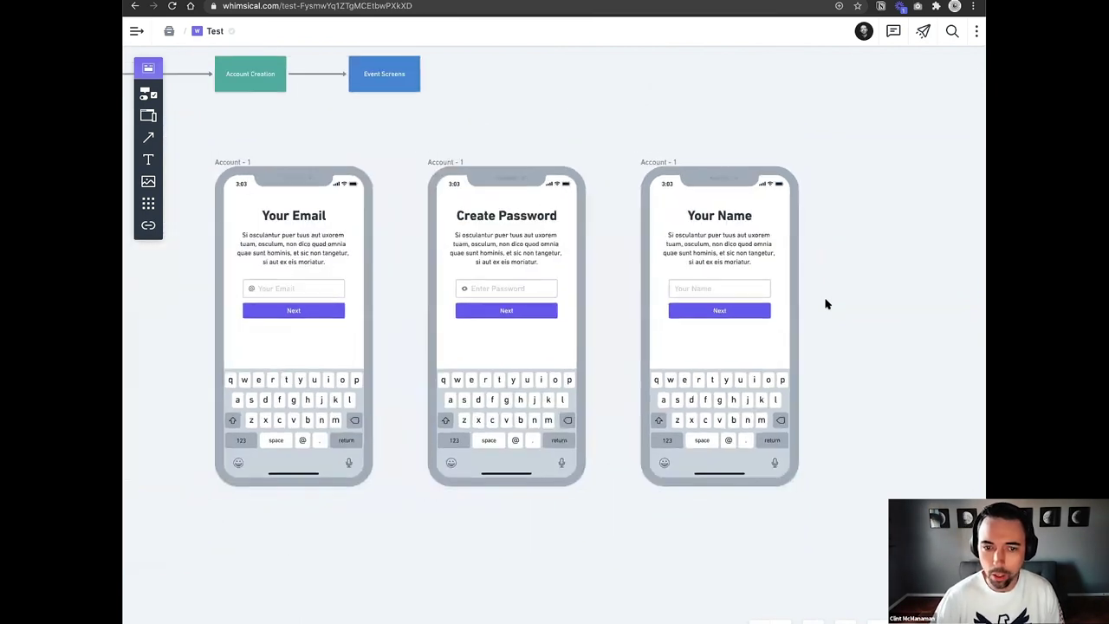
{"action": "scroll", "coordinate": [825, 303], "scroll_direction": "right", "scroll_amount": 3}
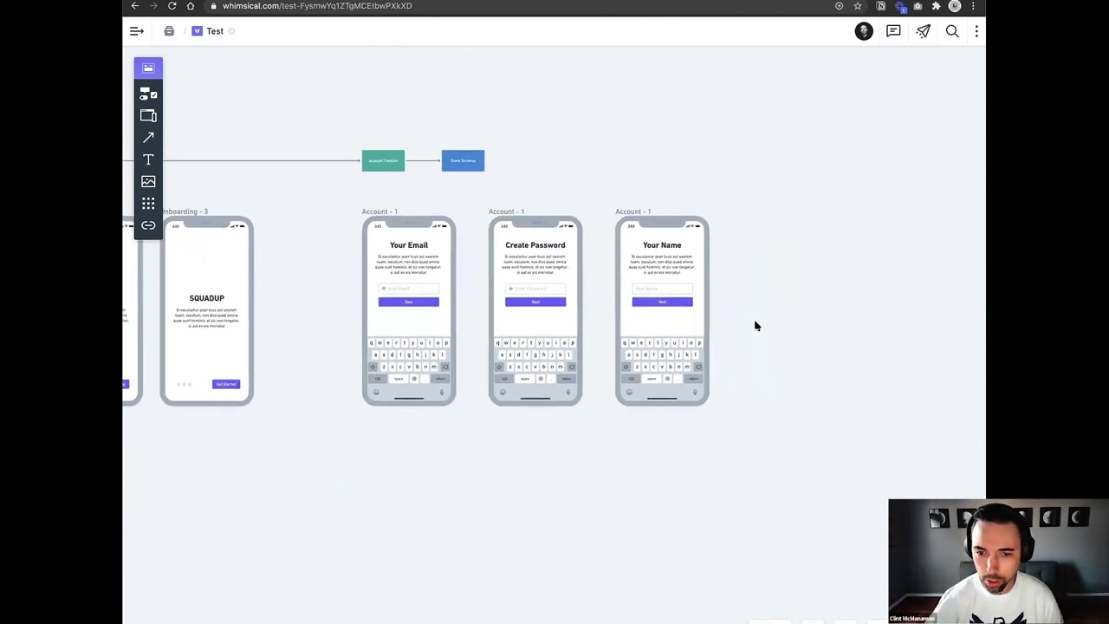
{"action": "scroll", "coordinate": [755, 326], "scroll_direction": "right", "scroll_amount": 2}
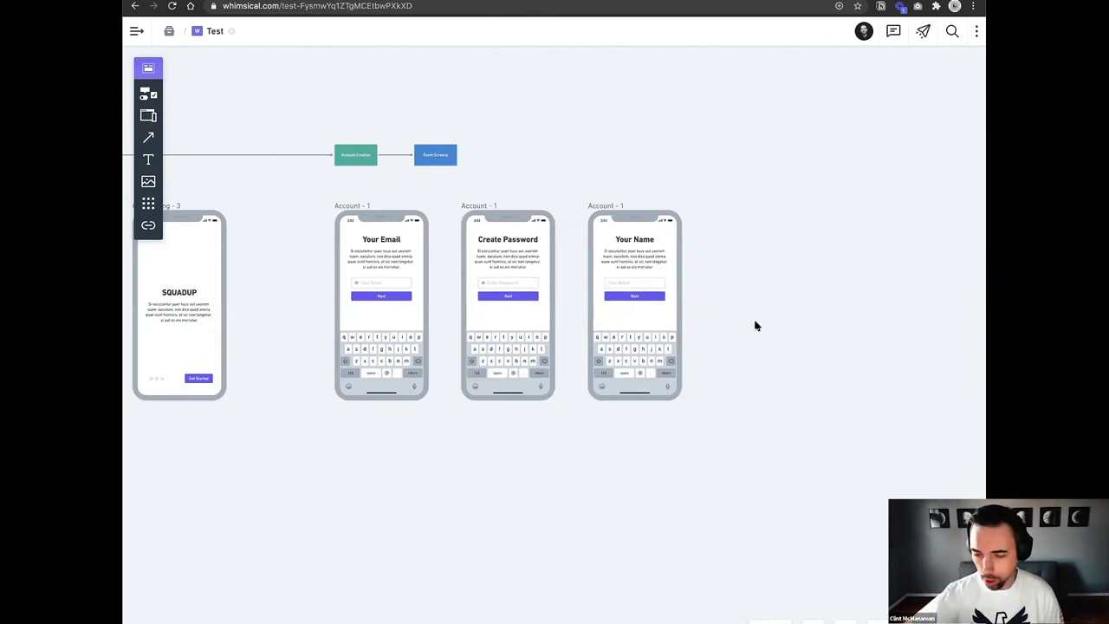
{"action": "left_click", "coordinate": [442, 158]}
{"action": "left_click_drag", "start_coordinate": [438, 156], "coordinate": [776, 175]}
{"action": "left_click", "coordinate": [765, 260]}
Open the Project SquadUP card, review its description and list of required screens, and close it.
{"action": "scroll", "coordinate": [765, 260], "scroll_direction": "right", "scroll_amount": 5}
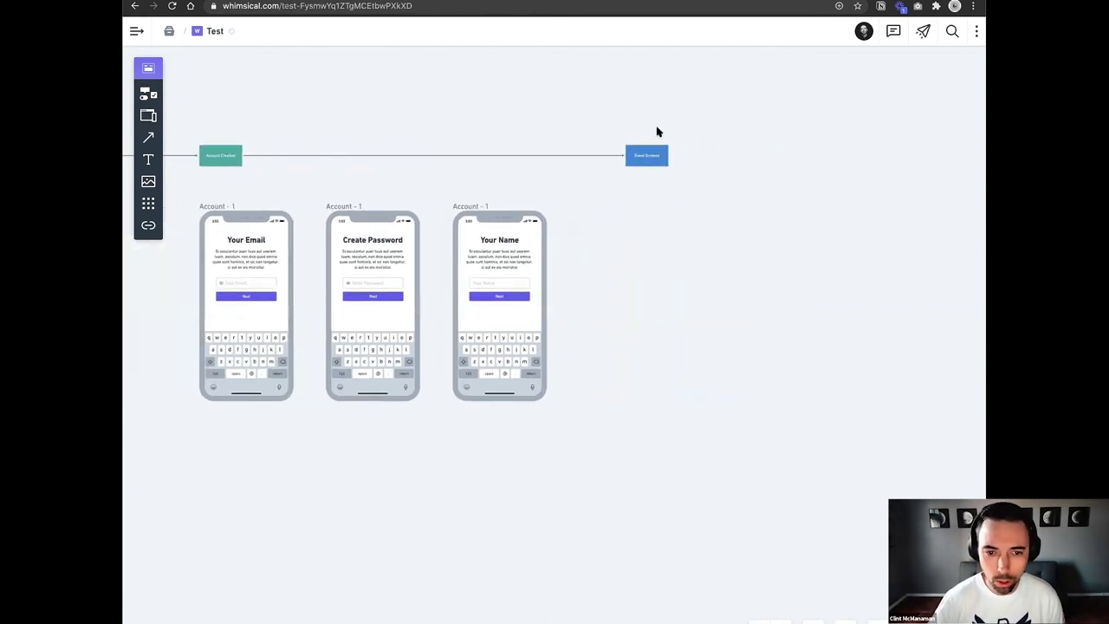
{"action": "scroll", "coordinate": [656, 261], "scroll_direction": "left", "scroll_amount": 2}
{"action": "scroll", "coordinate": [656, 261], "scroll_direction": "down", "scroll_amount": 1}
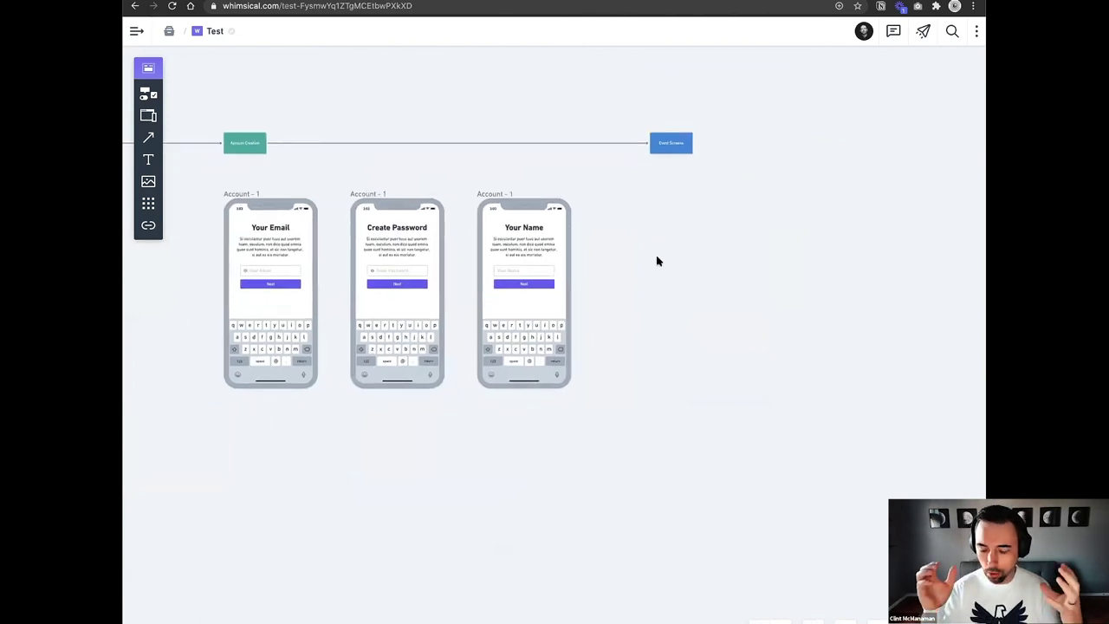
{"action": "scroll", "coordinate": [657, 260], "scroll_direction": "left", "scroll_amount": 15}
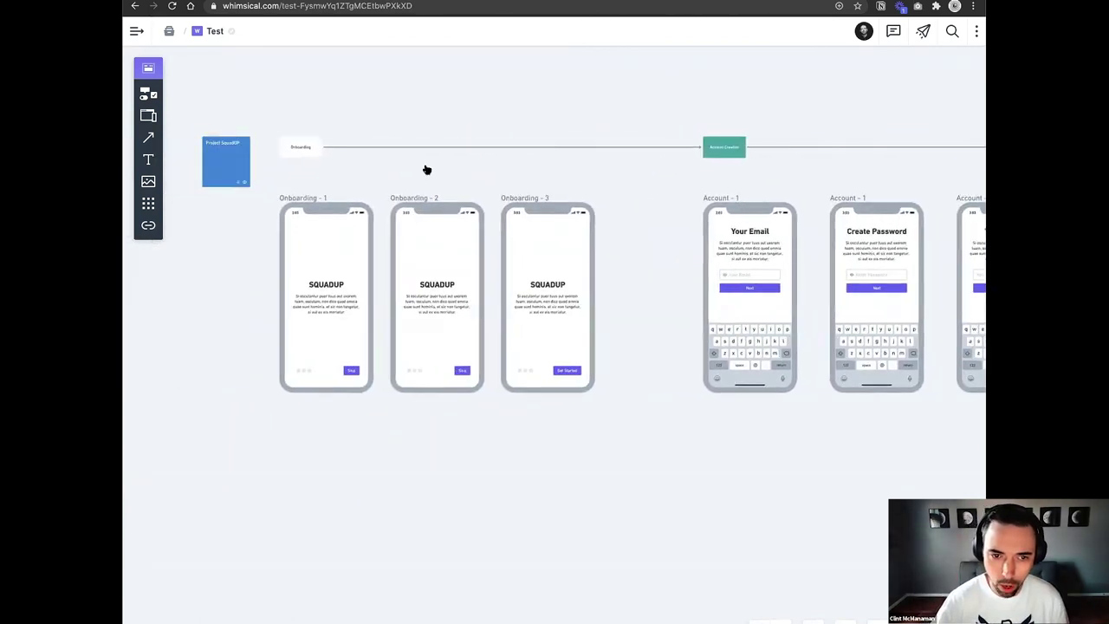
{"action": "scroll", "coordinate": [426, 170], "scroll_direction": "left", "scroll_amount": 6}
{"action": "double_click", "coordinate": [404, 168]}
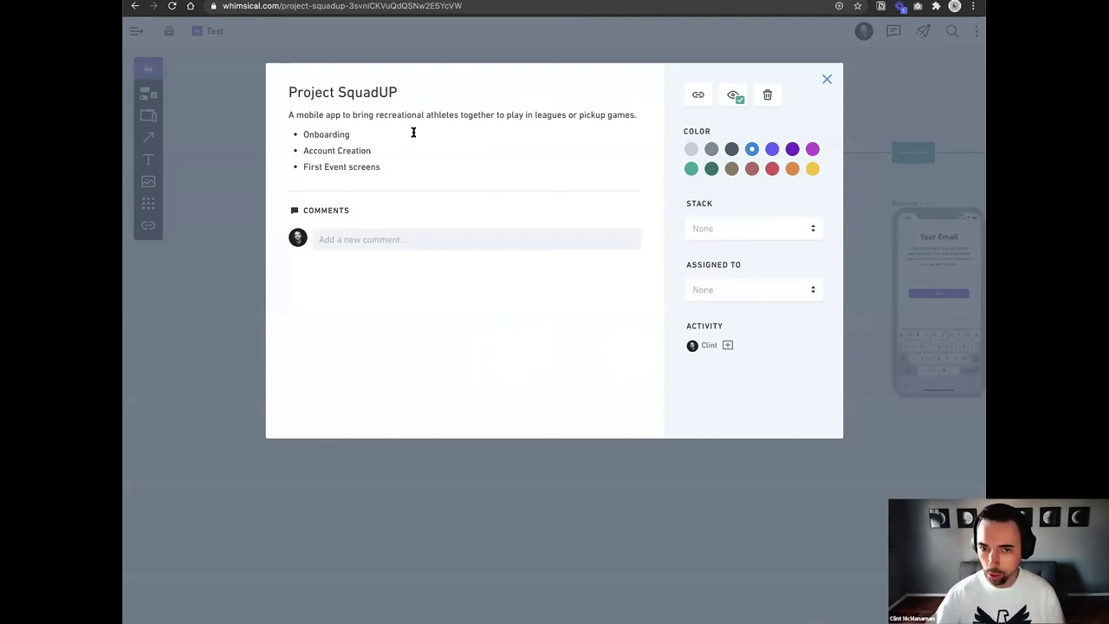
{"action": "left_click", "coordinate": [828, 82]}
Duplicate the Your Name phone screen further along the flow and shift the Event Screens box to line up above the copy.
{"action": "scroll", "coordinate": [792, 181], "scroll_direction": "right", "scroll_amount": 20}
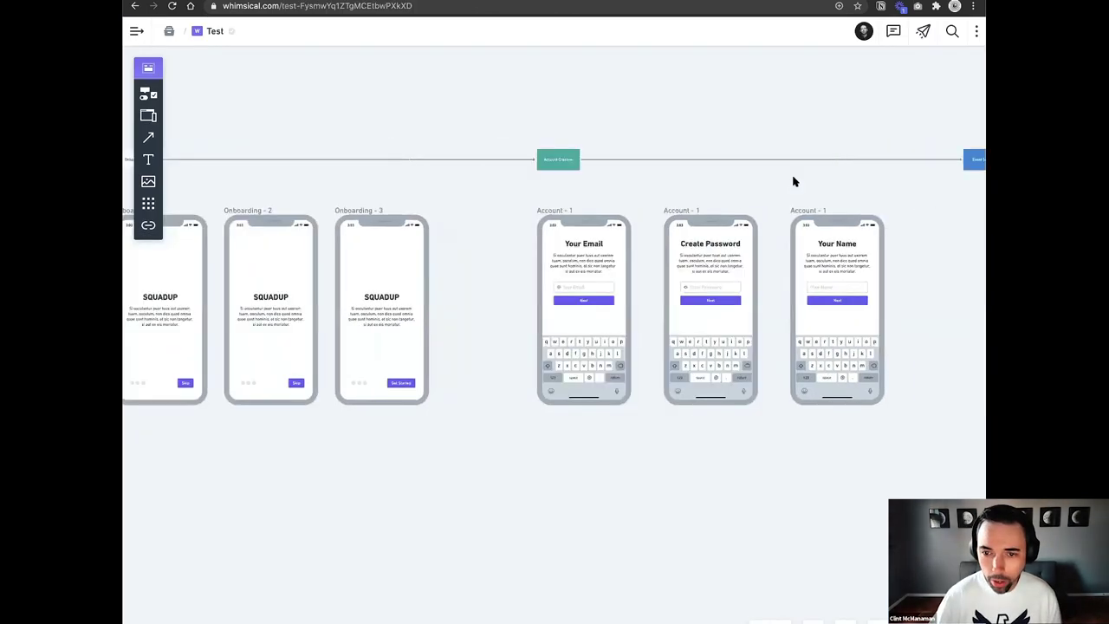
{"action": "scroll", "coordinate": [793, 181], "scroll_direction": "down", "scroll_amount": 2}
{"action": "left_click", "coordinate": [380, 186]}
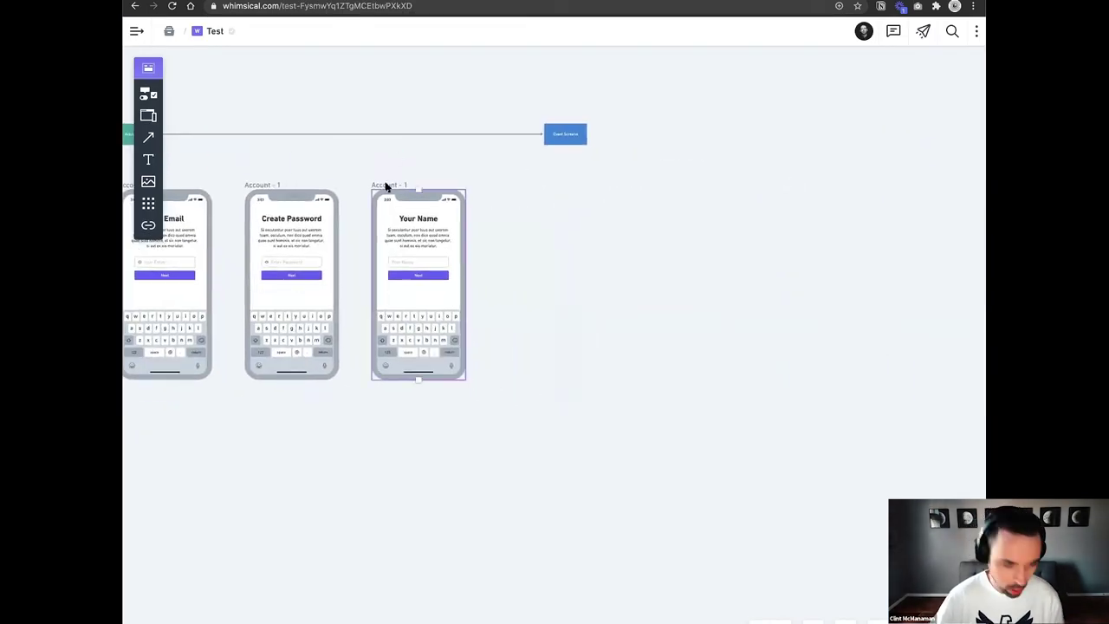
{"action": "left_click_drag", "start_coordinate": [382, 186], "coordinate": [583, 185]}
{"action": "left_click", "coordinate": [574, 134]}
{"action": "left_click_drag", "start_coordinate": [574, 135], "coordinate": [601, 136]}
Rename the copied phone frame from the account series to Events - 1.
{"action": "left_click", "coordinate": [582, 188]}
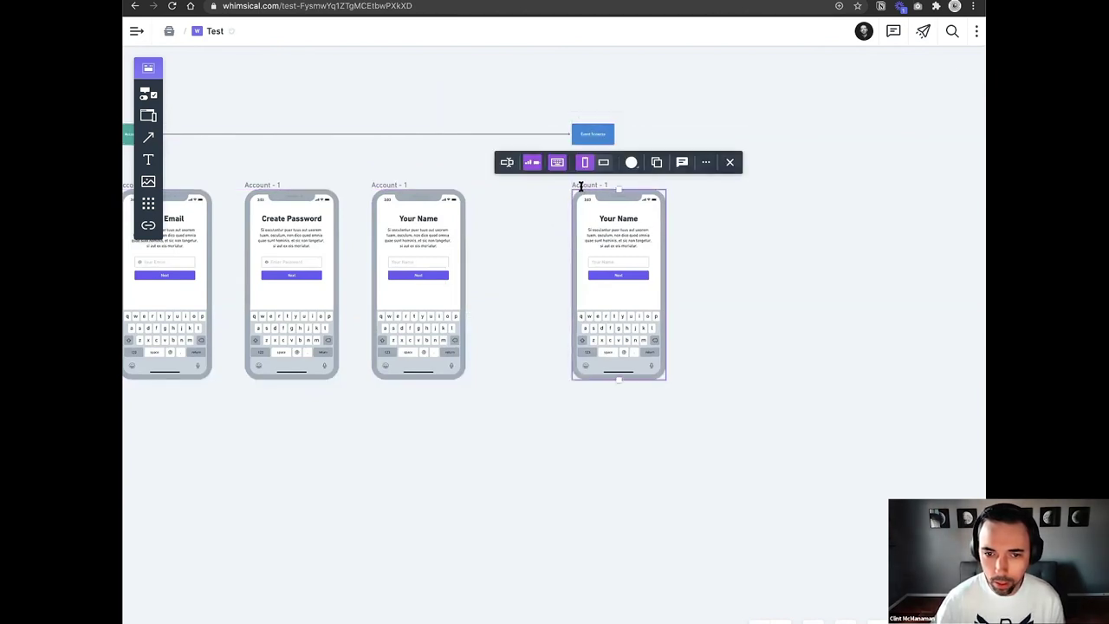
{"action": "double_click", "coordinate": [581, 185]}
{"action": "type", "text": "Events"}
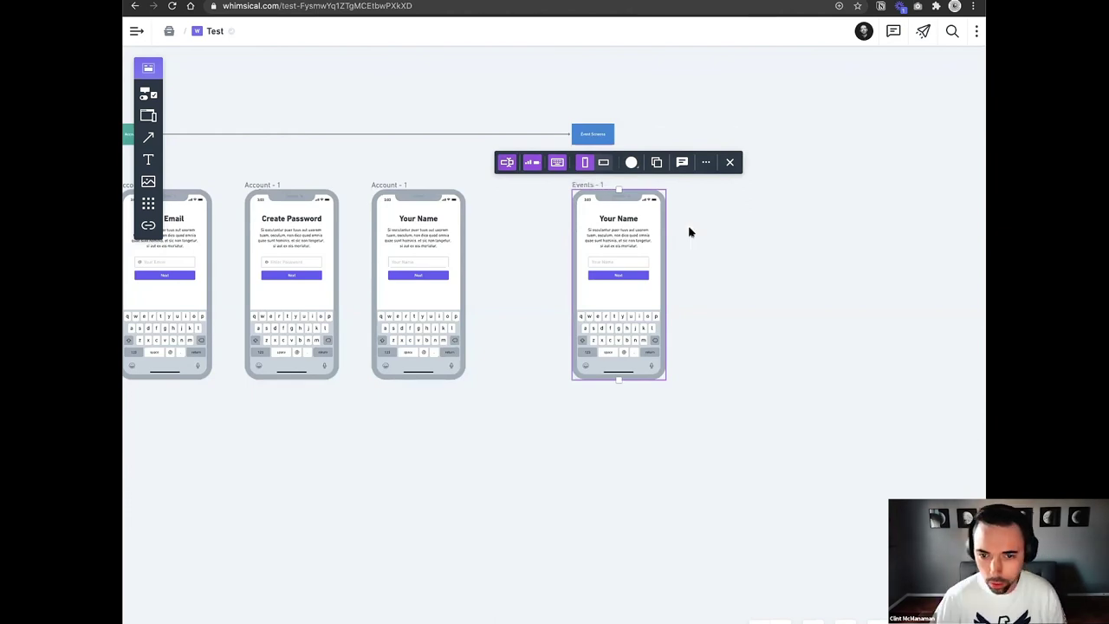
{"action": "left_click", "coordinate": [690, 231]}
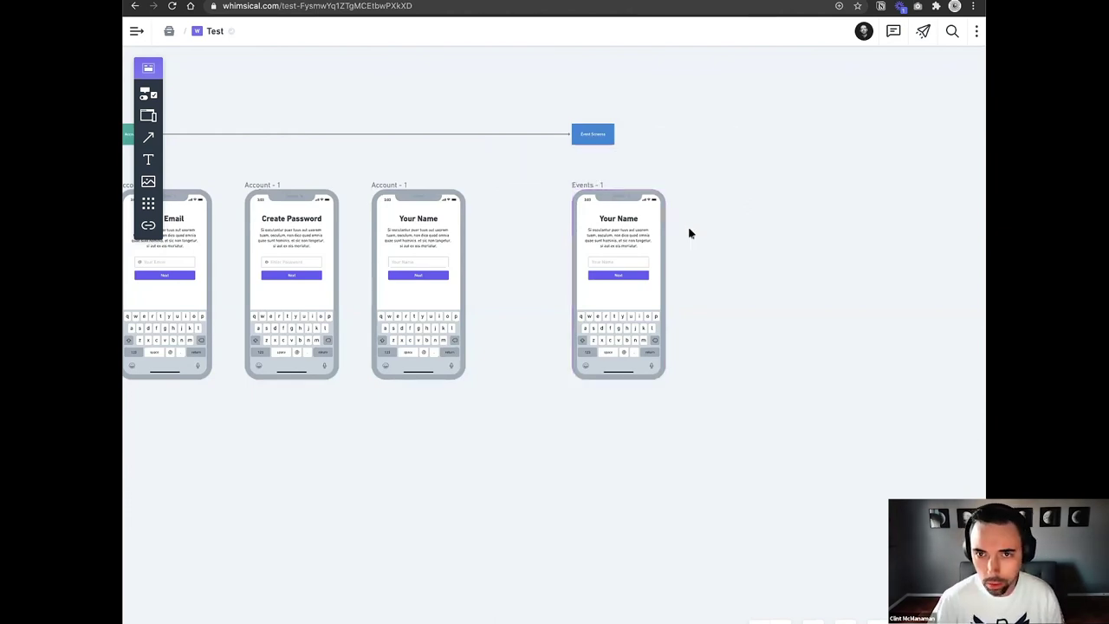
Replace the heading on the Events - 1 screen with Event / Team and move it up nearer the notch.
{"action": "scroll", "coordinate": [617, 229], "scroll_direction": "up", "scroll_amount": 10}
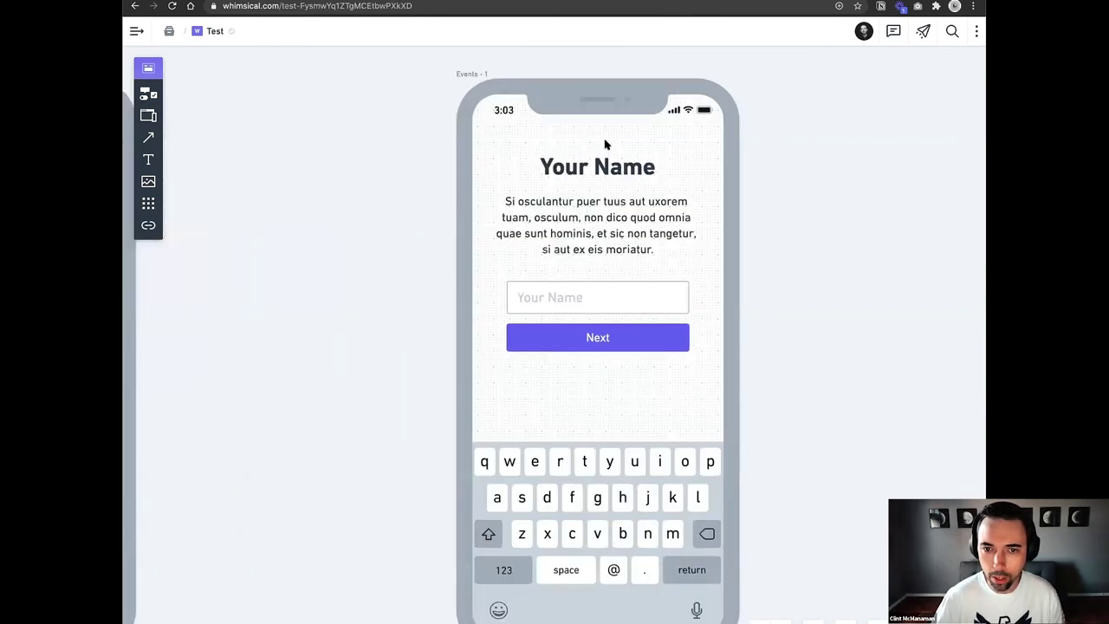
{"action": "scroll", "coordinate": [604, 144], "scroll_direction": "up", "scroll_amount": 2}
{"action": "left_click", "coordinate": [622, 131]}
{"action": "double_click", "coordinate": [622, 132]}
{"action": "key", "text": "ctrl+a"}
{"action": "type", "text": "Ev"}
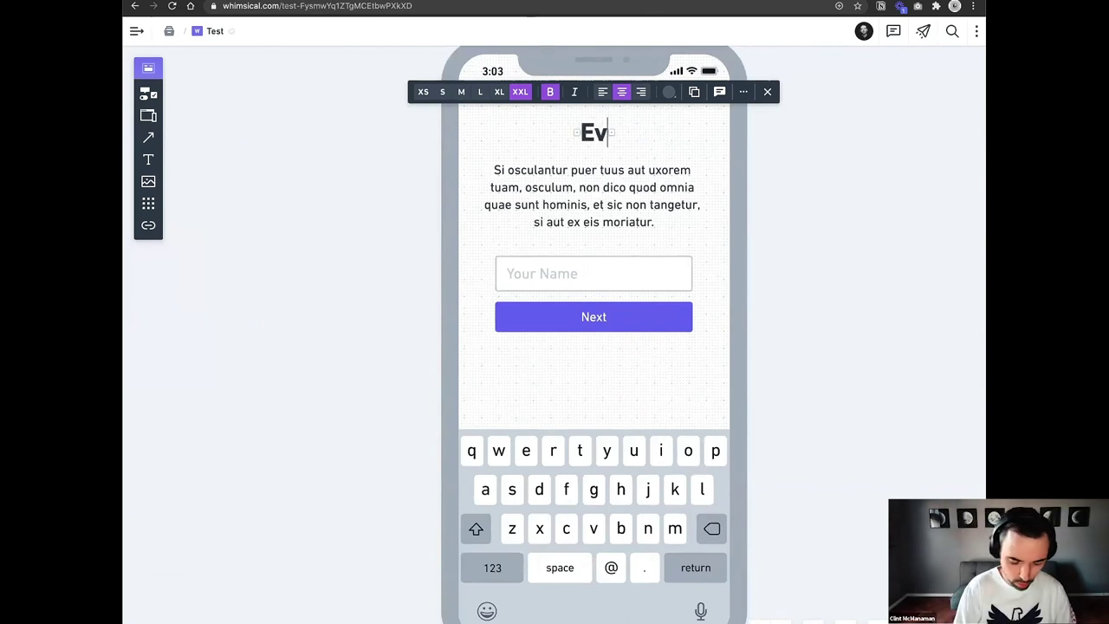
{"action": "type", "text": "ent / Te"}
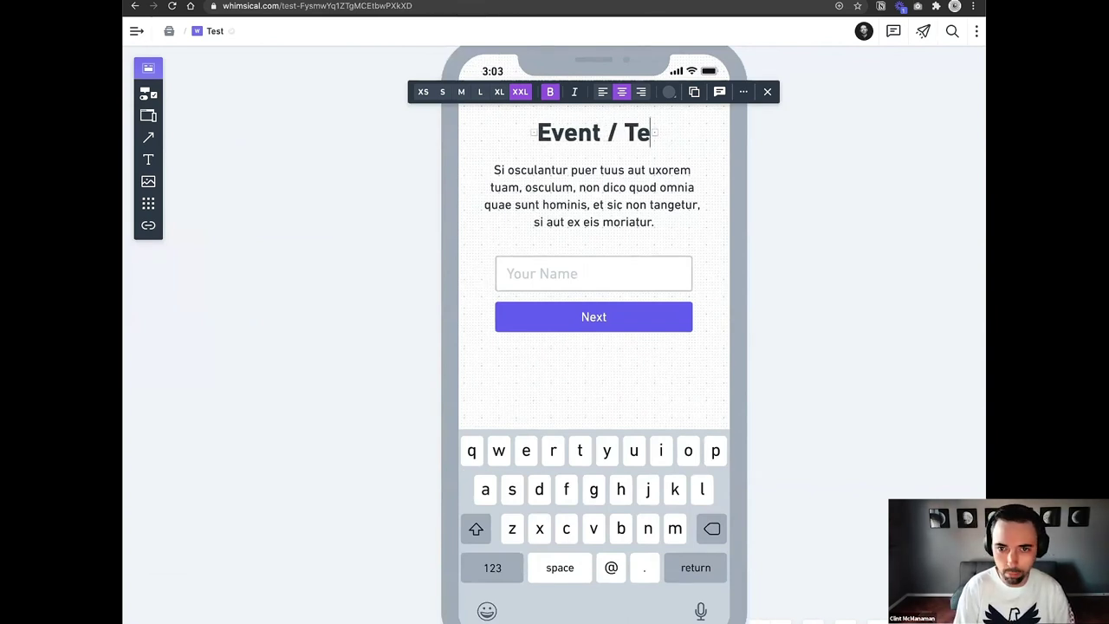
{"action": "type", "text": "am"}
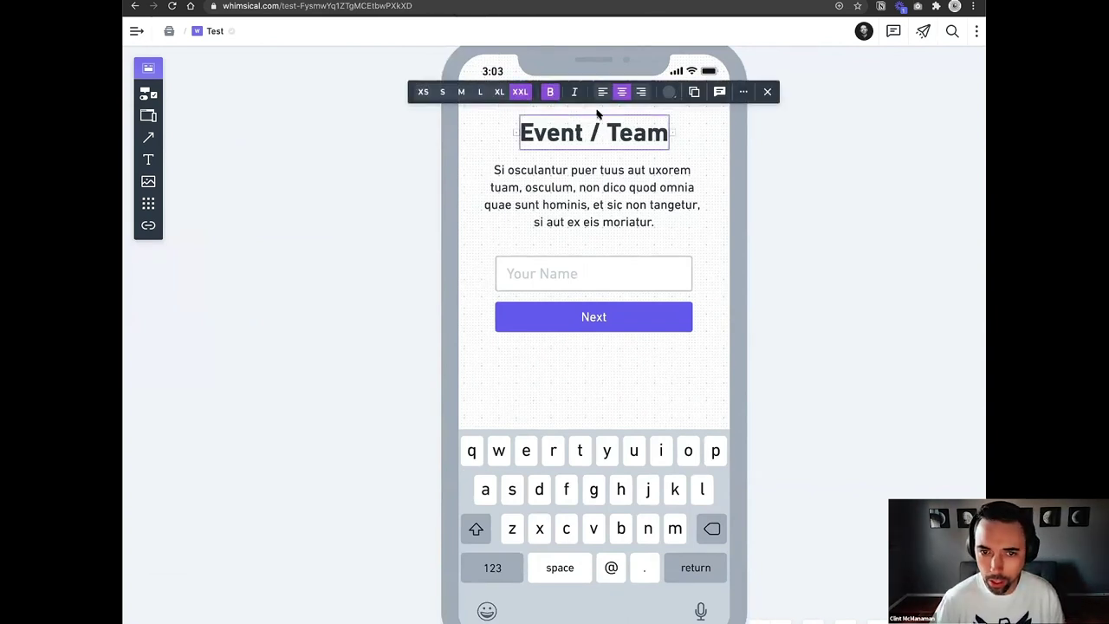
{"action": "key", "text": "Escape"}
Replace the paragraph under the heading with a light filled square about 32 x 32, aligned with the input's left edge.
{"action": "left_click", "coordinate": [596, 210]}
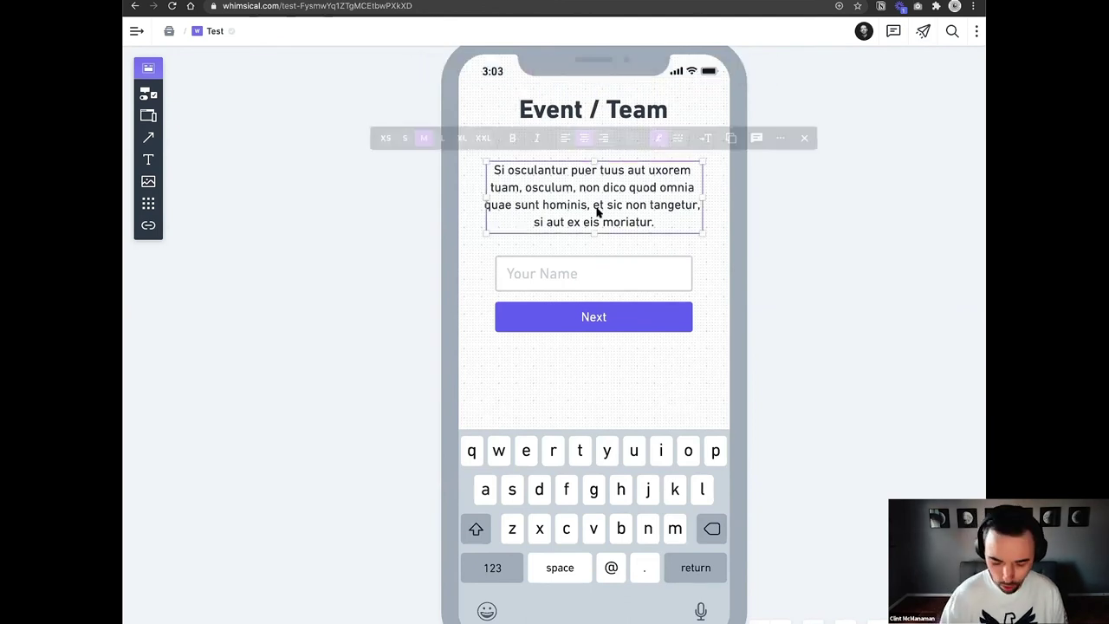
{"action": "key", "text": "Delete"}
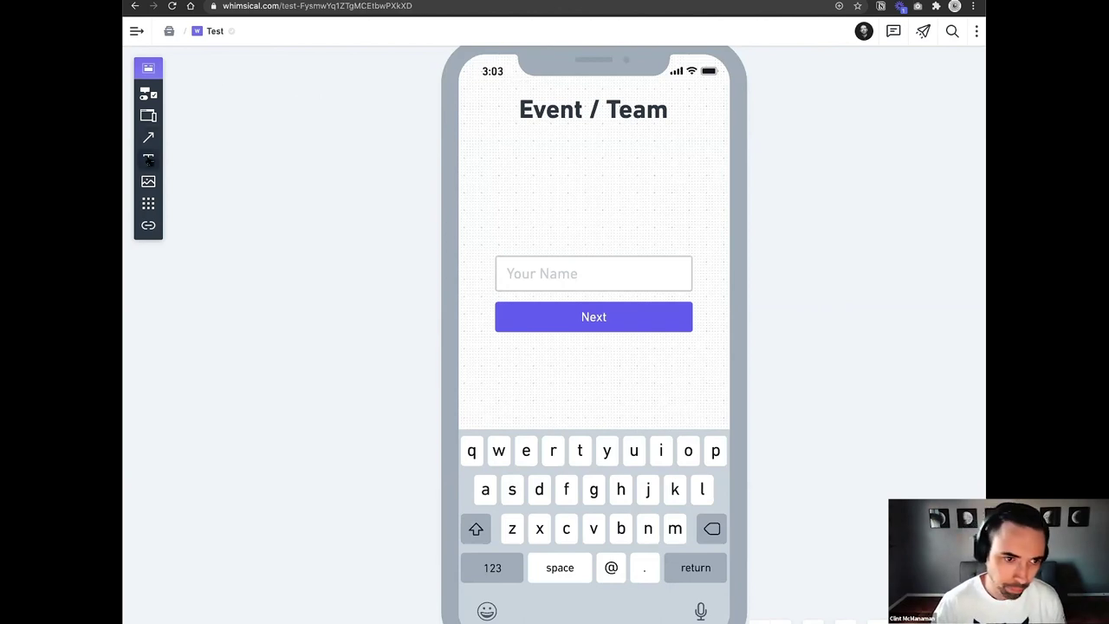
{"action": "left_click", "coordinate": [148, 92]}
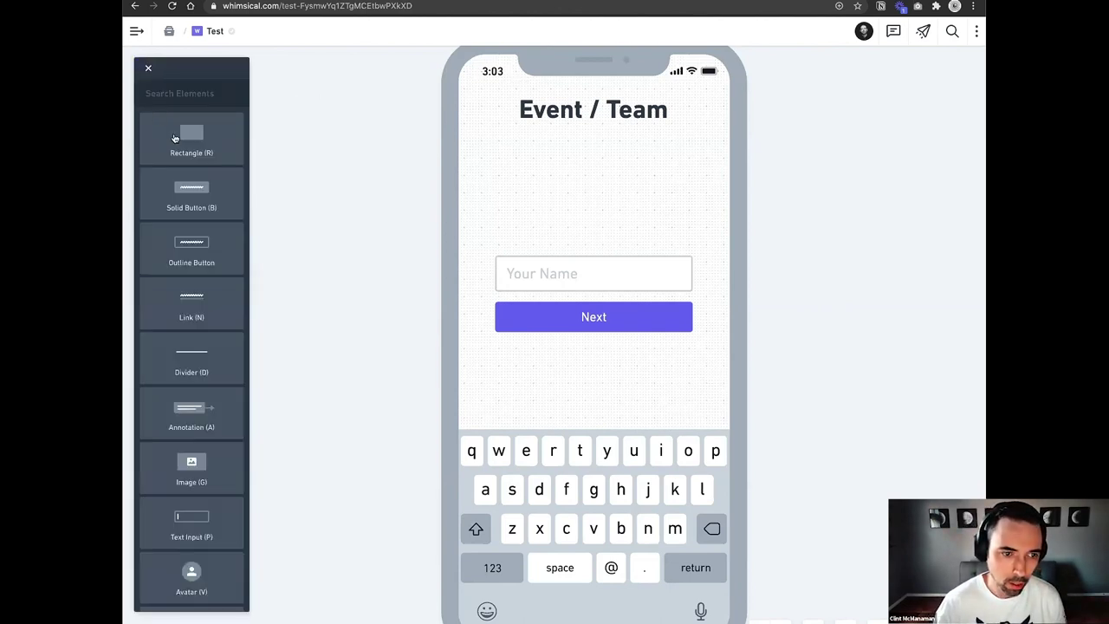
{"action": "left_click_drag", "start_coordinate": [179, 137], "coordinate": [482, 136]}
{"action": "left_click_drag", "start_coordinate": [654, 256], "coordinate": [515, 166]}
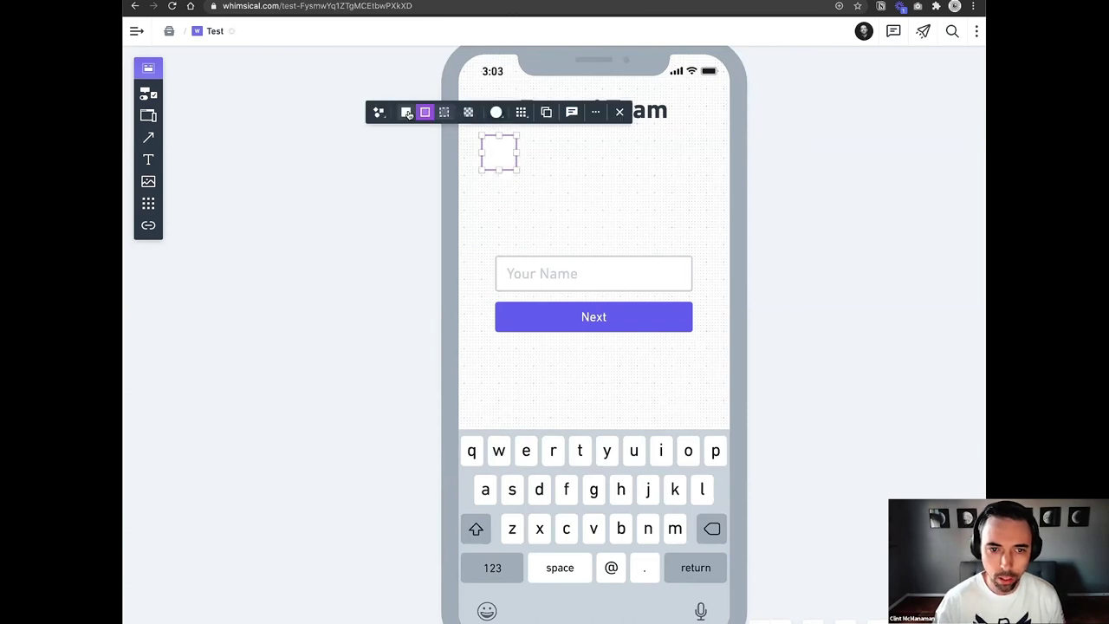
{"action": "left_click", "coordinate": [496, 112]}
{"action": "key", "text": "Escape"}
{"action": "left_click", "coordinate": [524, 159]}
{"action": "left_click", "coordinate": [420, 113]}
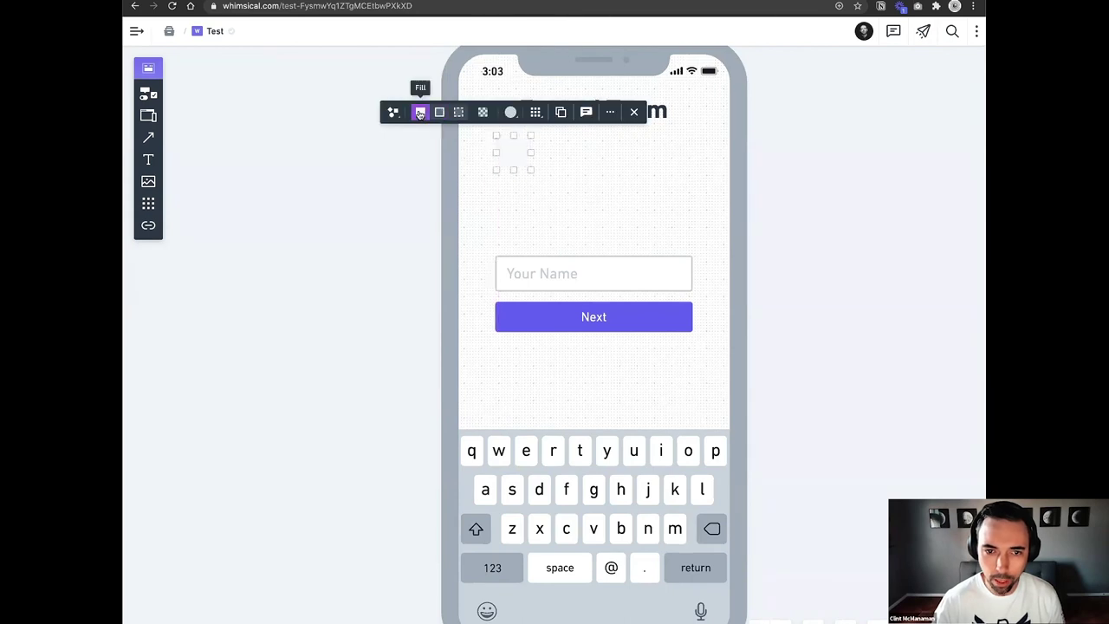
{"action": "left_click", "coordinate": [149, 91]}
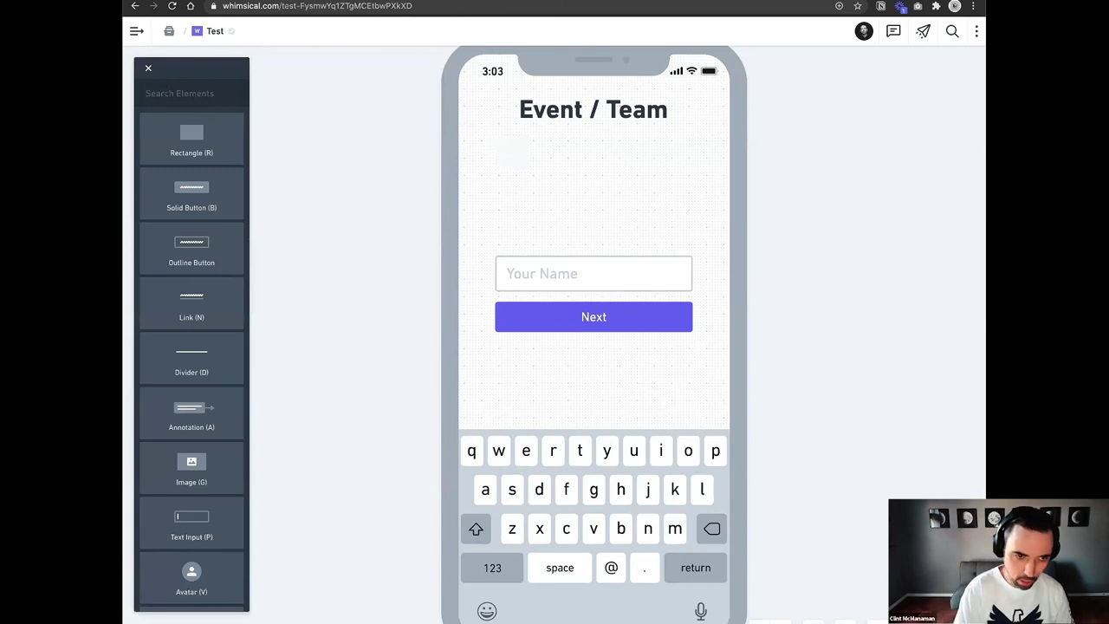
{"action": "type", "text": "icon"}
{"action": "key", "text": "Escape"}
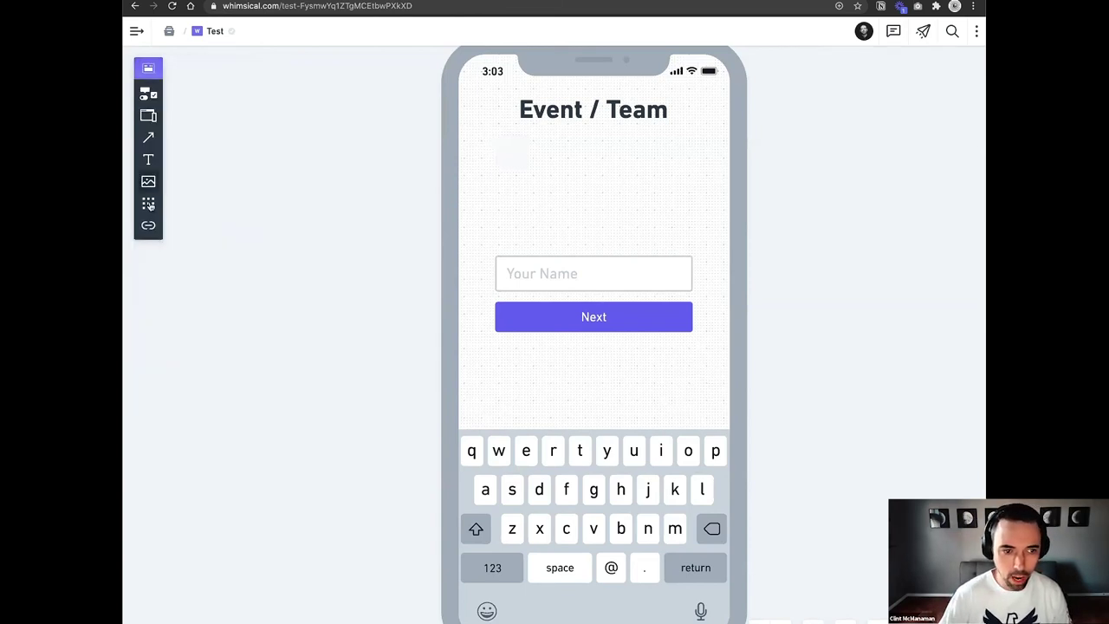
Search the icons for sport and place the soccer ball icon centered in the small square under the heading.
{"action": "left_click", "coordinate": [149, 203]}
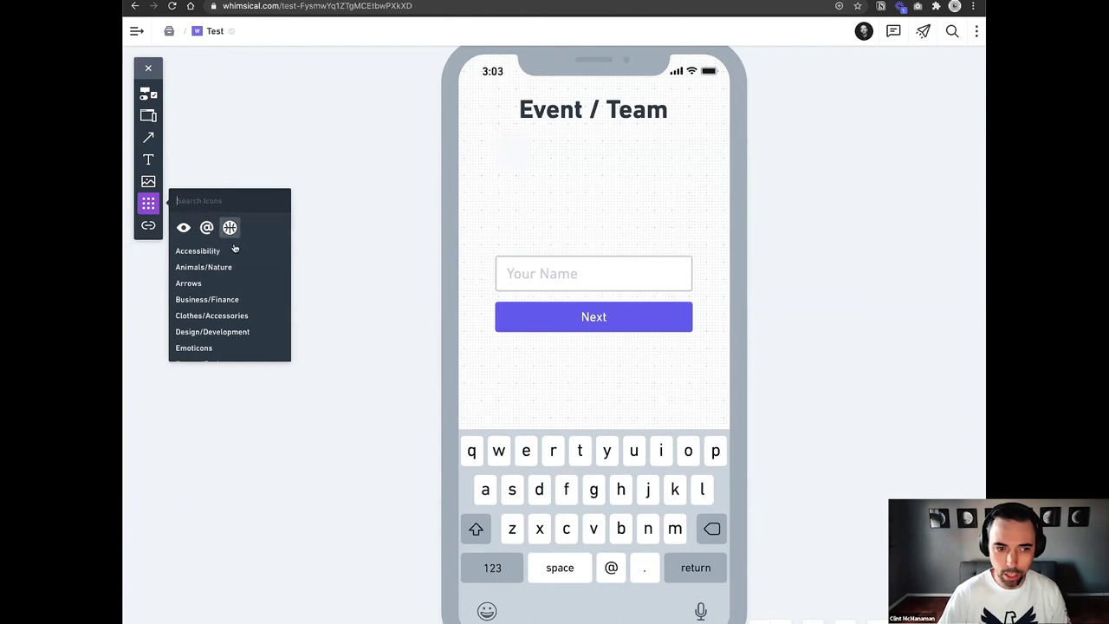
{"action": "type", "text": "sports"}
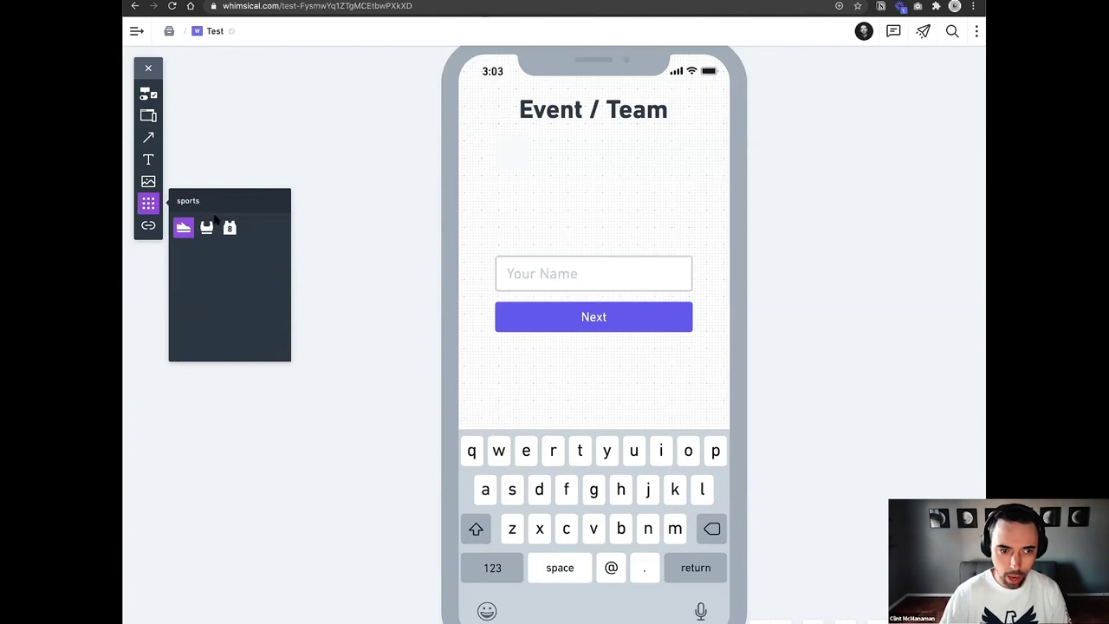
{"action": "key", "text": "BackSpace"}
{"action": "scroll", "coordinate": [230, 295], "scroll_direction": "down", "scroll_amount": 2}
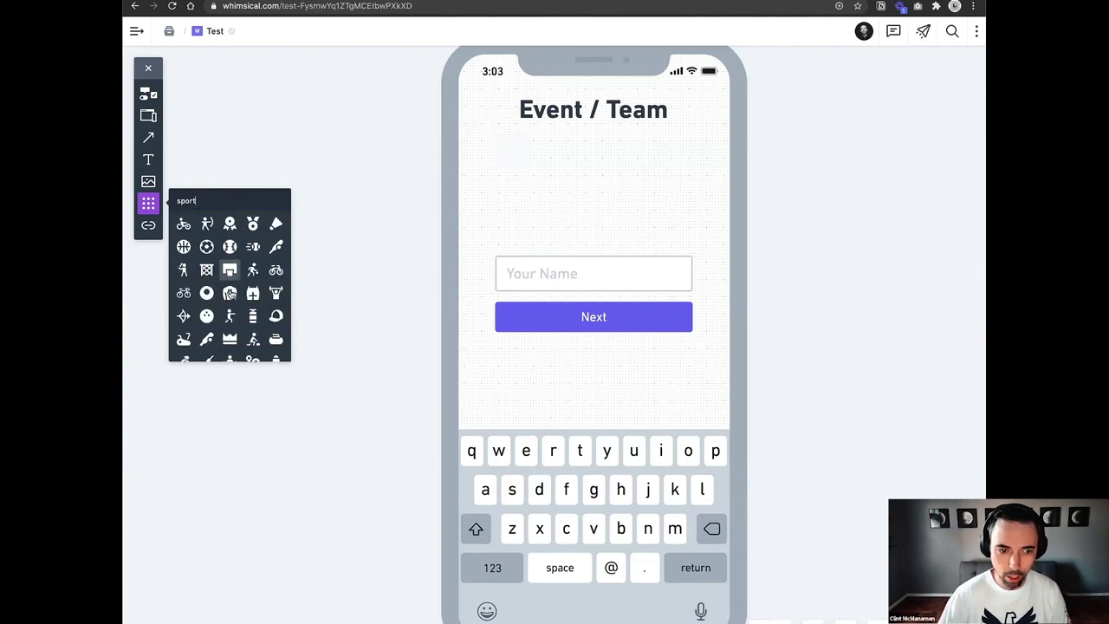
{"action": "scroll", "coordinate": [230, 295], "scroll_direction": "down", "scroll_amount": 5}
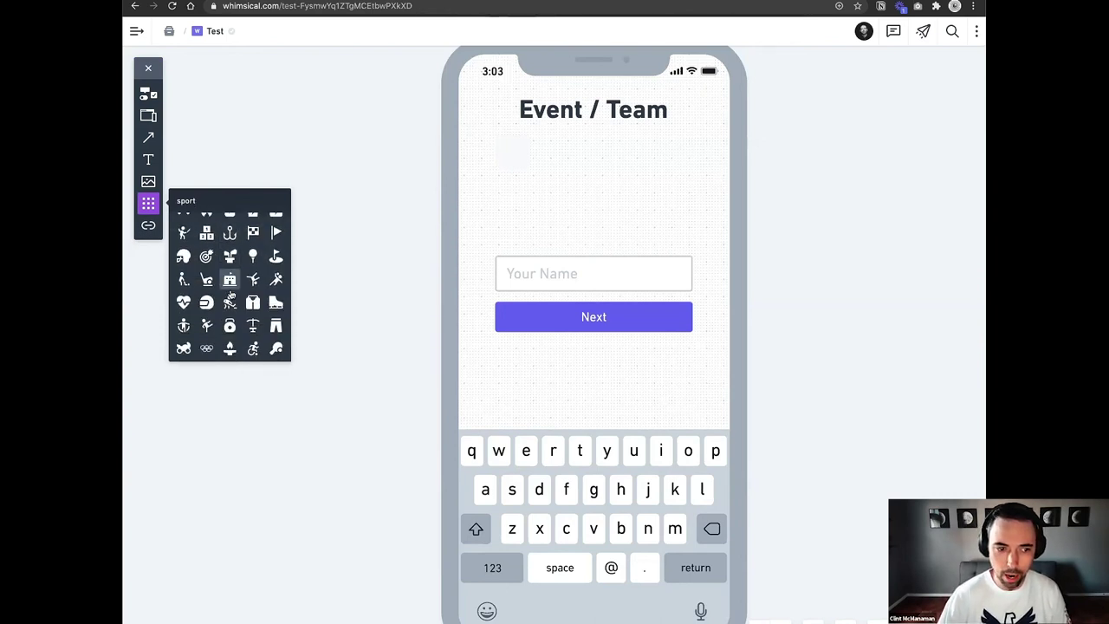
{"action": "scroll", "coordinate": [230, 295], "scroll_direction": "up", "scroll_amount": 5}
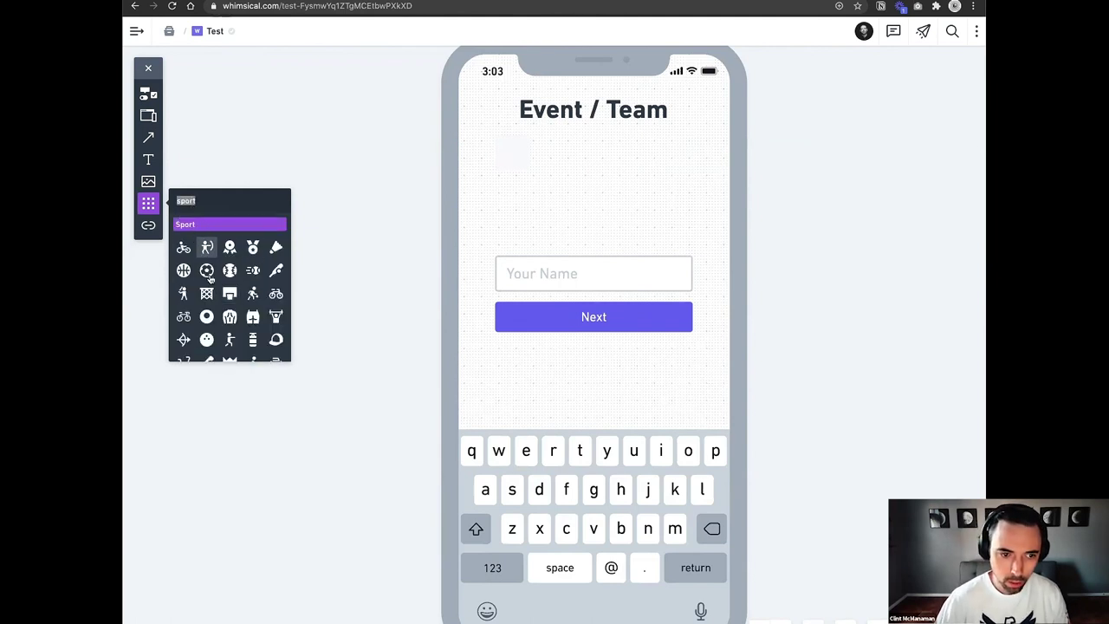
{"action": "left_click", "coordinate": [209, 276]}
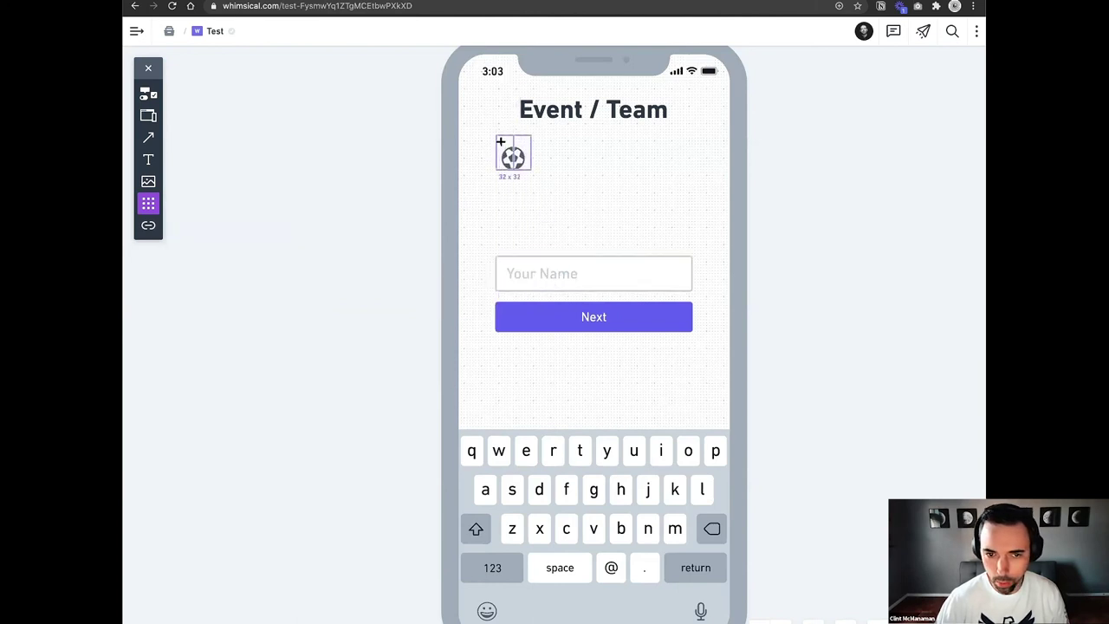
{"action": "left_click", "coordinate": [500, 143]}
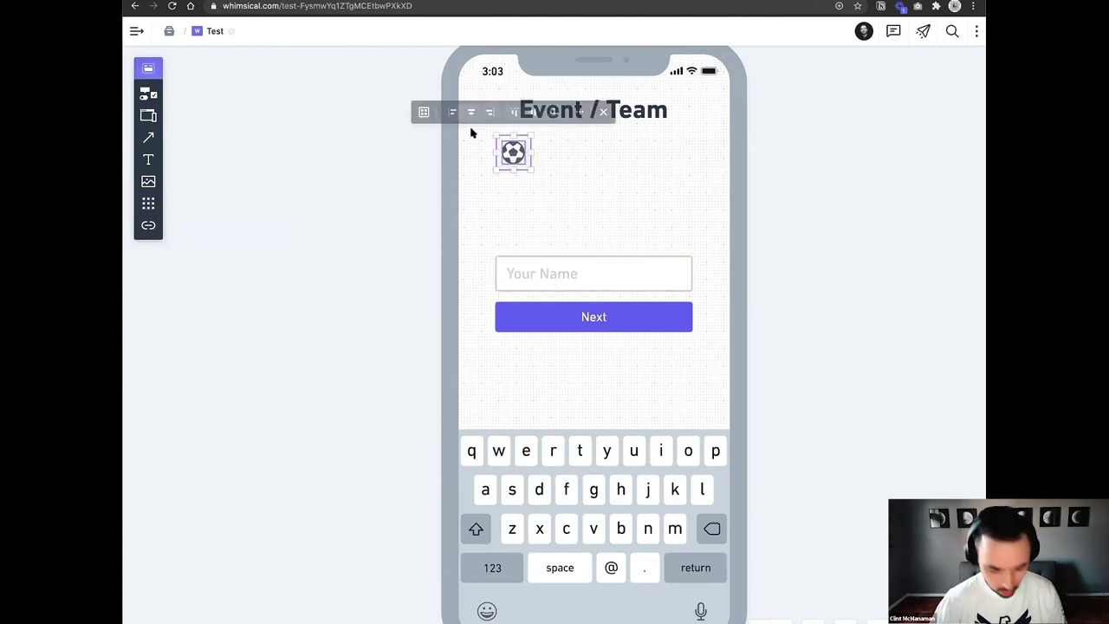
Try an outline style on the square behind the soccer ball, and restore its fill.
{"action": "left_click", "coordinate": [615, 190]}
{"action": "left_click", "coordinate": [525, 142]}
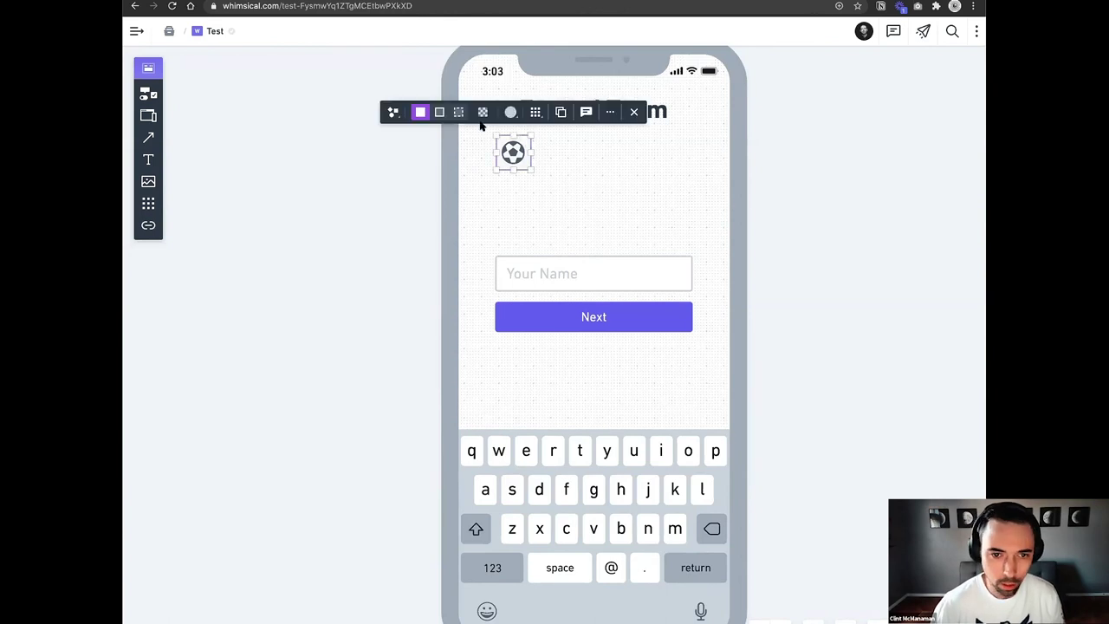
{"action": "left_click", "coordinate": [546, 182]}
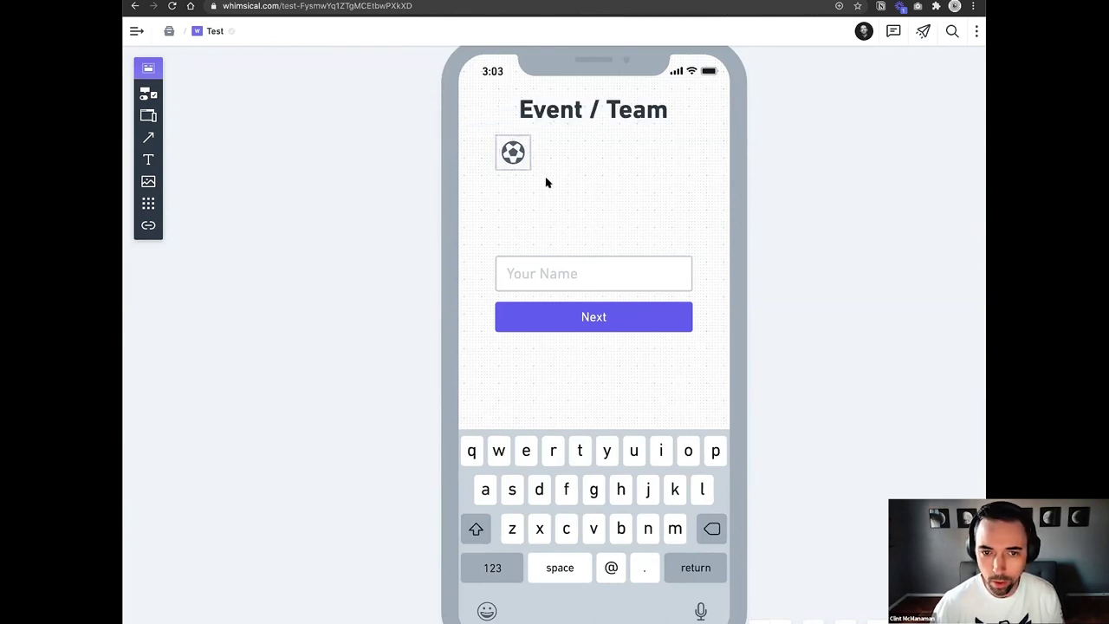
{"action": "left_click", "coordinate": [523, 141]}
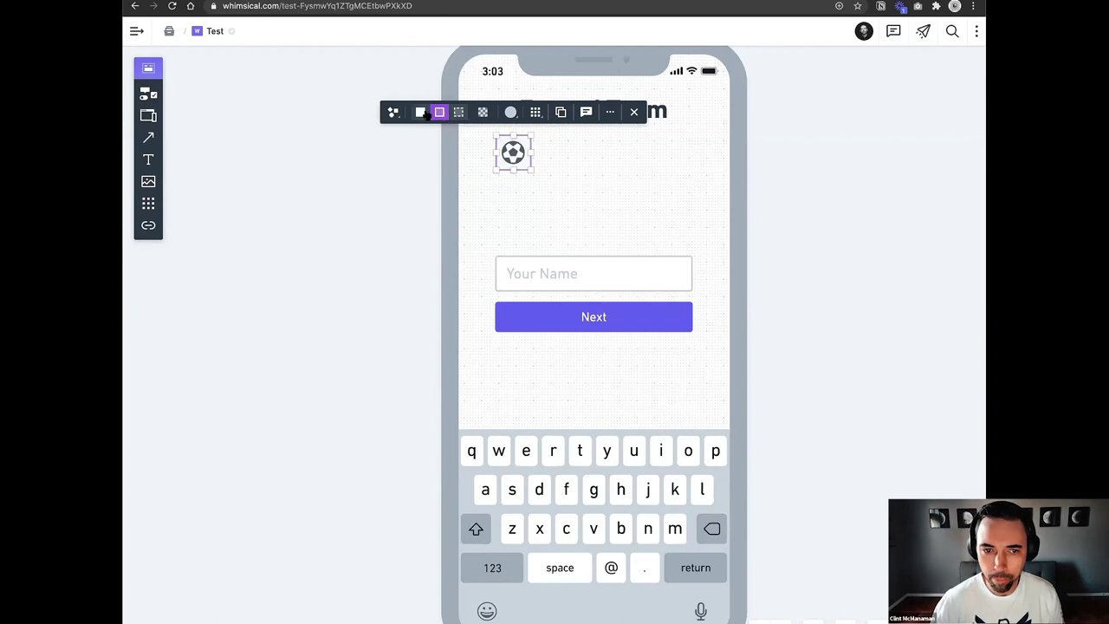
{"action": "left_click", "coordinate": [543, 192]}
Group the soccer ball icon with the square behind it into a single tile.
{"action": "left_click_drag", "start_coordinate": [543, 193], "coordinate": [475, 132]}
{"action": "left_click", "coordinate": [548, 184]}
{"action": "left_click_drag", "start_coordinate": [550, 181], "coordinate": [481, 133]}
{"action": "left_click", "coordinate": [509, 151]}
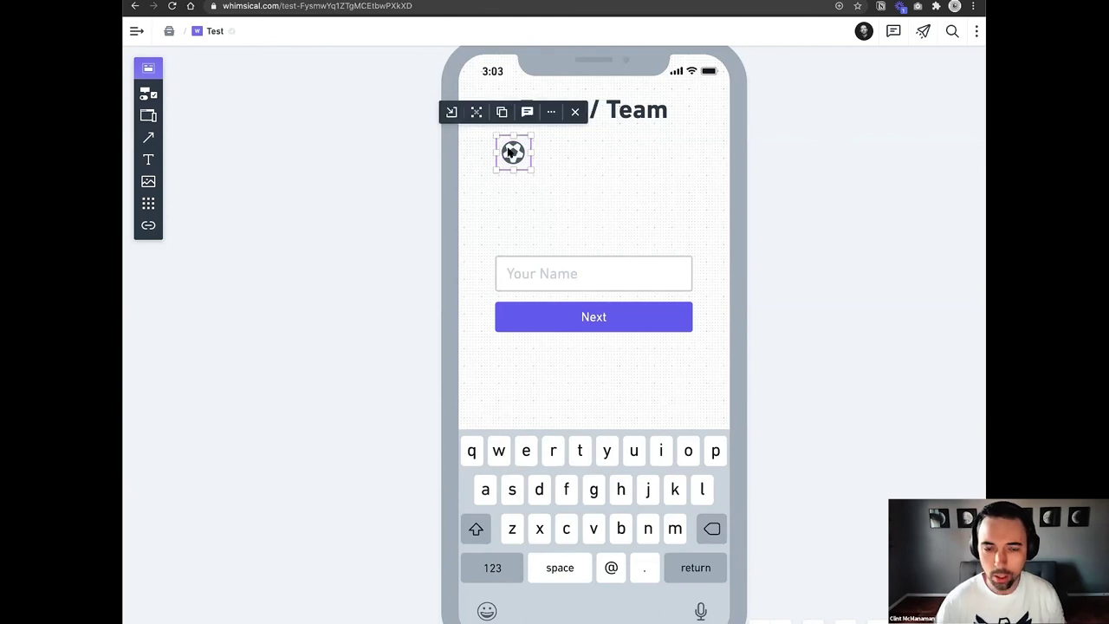
Duplicate the soccer ball tile four times to form an evenly spaced row of five under the heading.
{"action": "left_click_drag", "start_coordinate": [509, 152], "coordinate": [550, 152]}
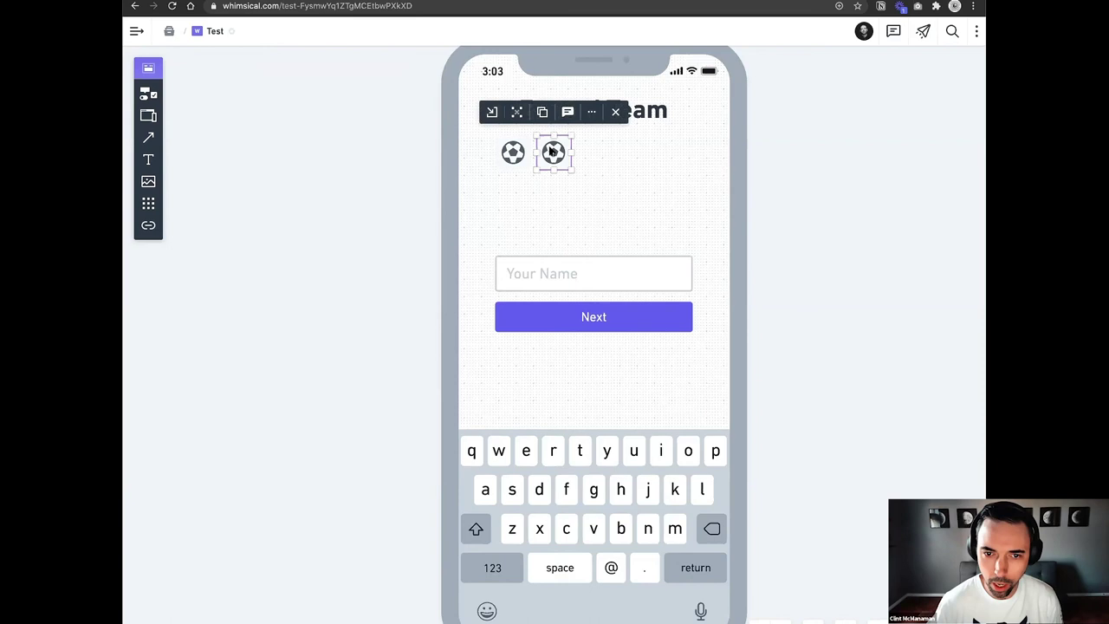
{"action": "left_click", "coordinate": [581, 201]}
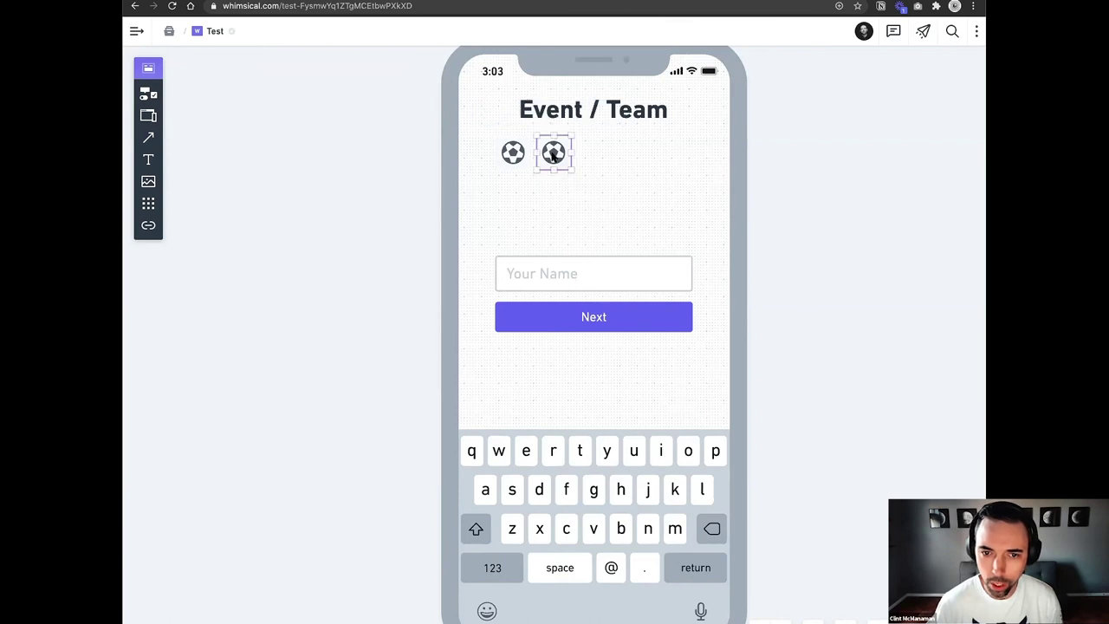
{"action": "left_click", "coordinate": [553, 153]}
{"action": "key", "text": "super+d"}
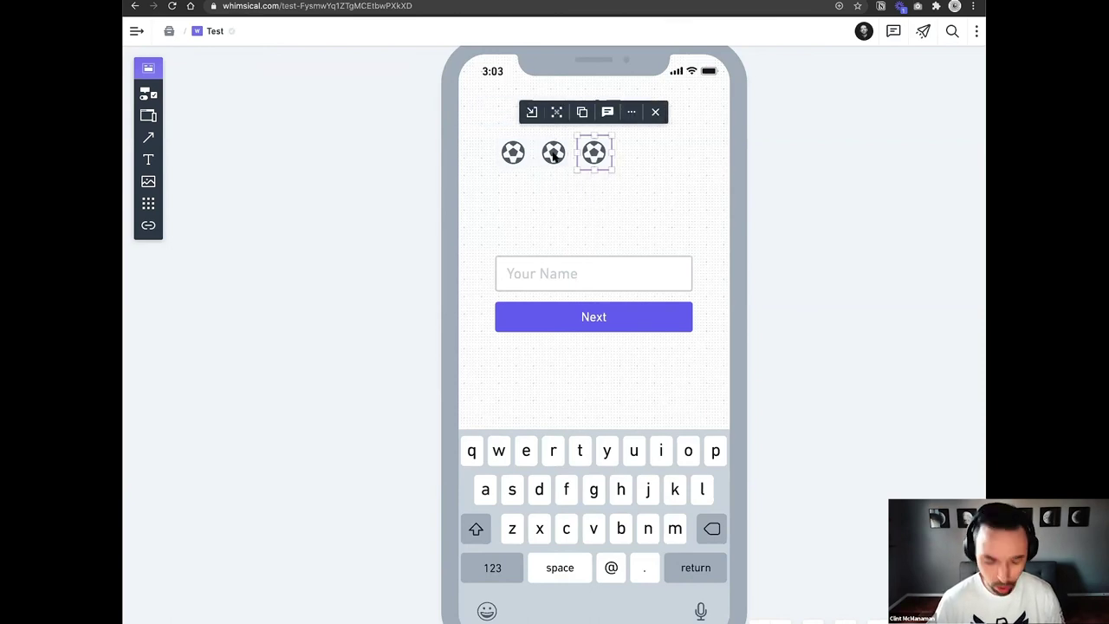
{"action": "key", "text": "super+d"}
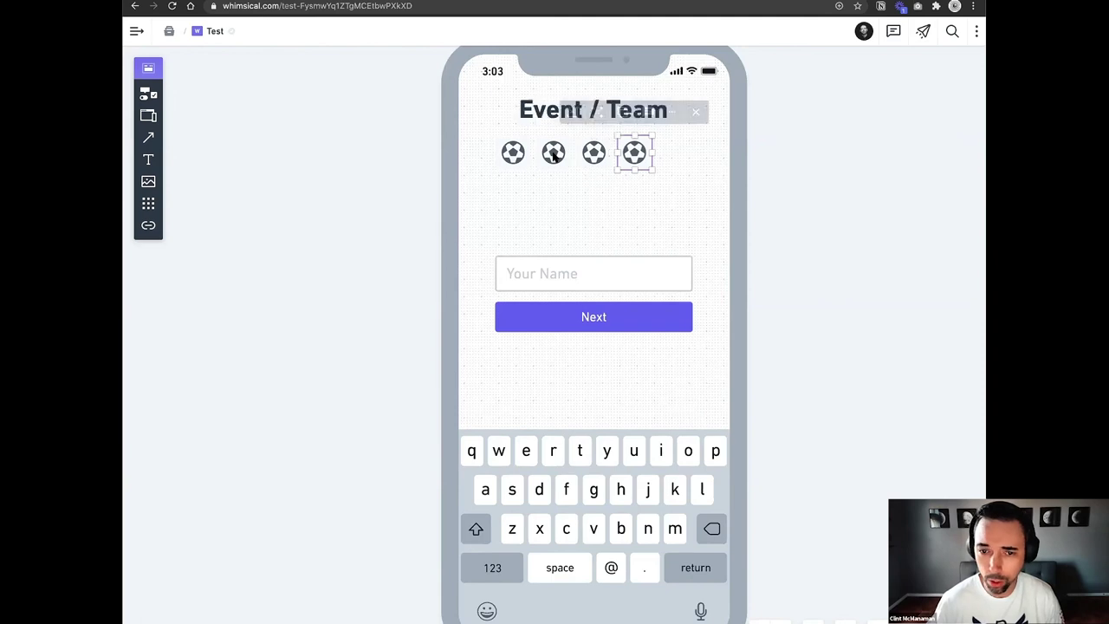
{"action": "key", "text": "super+d"}
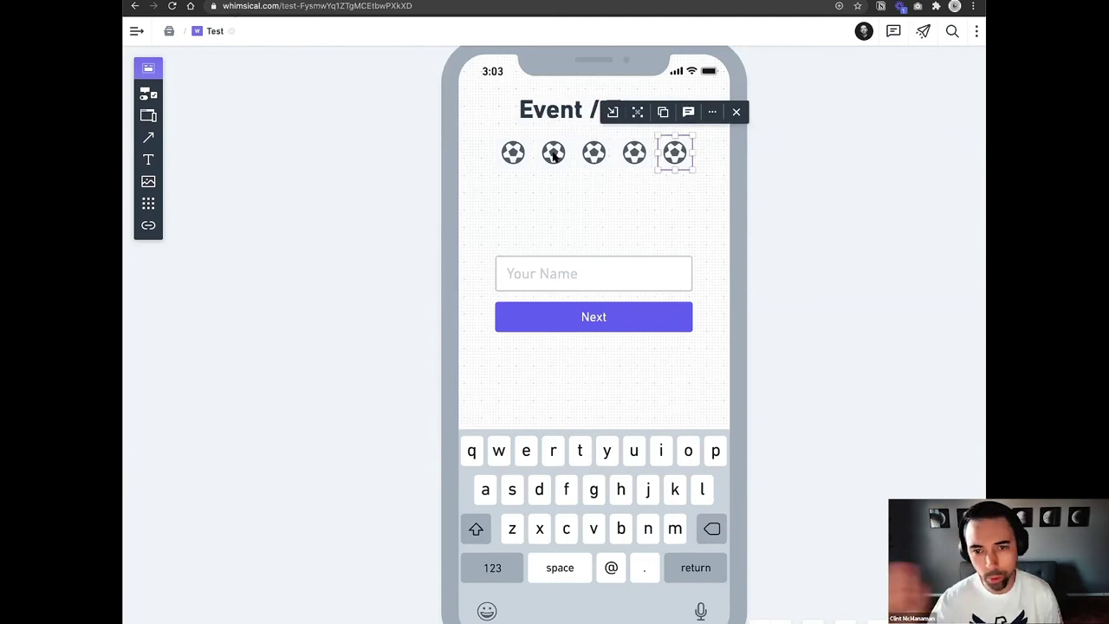
Center the row of five soccer ball tiles under the Event / Team heading and copy it as a second row below.
{"action": "left_click_drag", "start_coordinate": [685, 181], "coordinate": [486, 134]}
{"action": "left_click", "coordinate": [595, 152]}
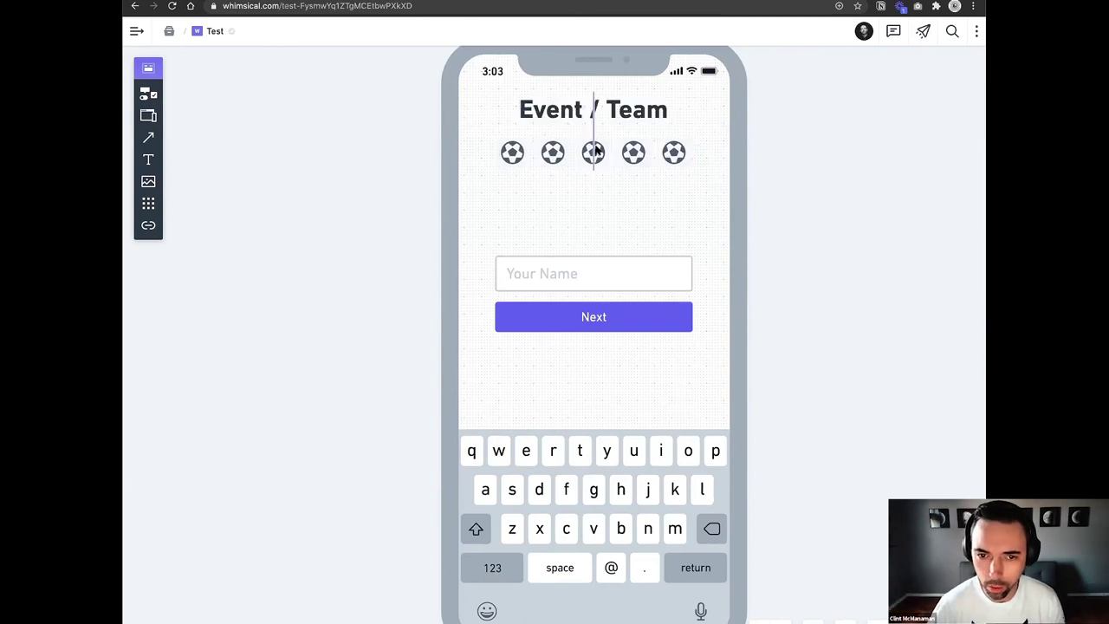
{"action": "left_click", "coordinate": [594, 152]}
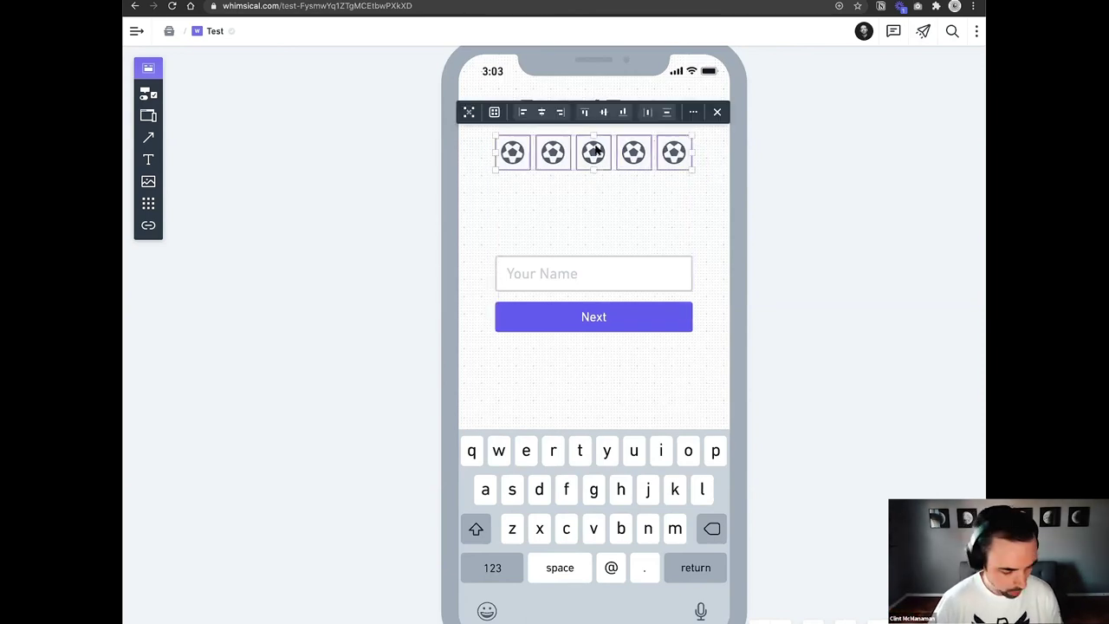
{"action": "left_click_drag", "start_coordinate": [594, 151], "coordinate": [594, 190]}
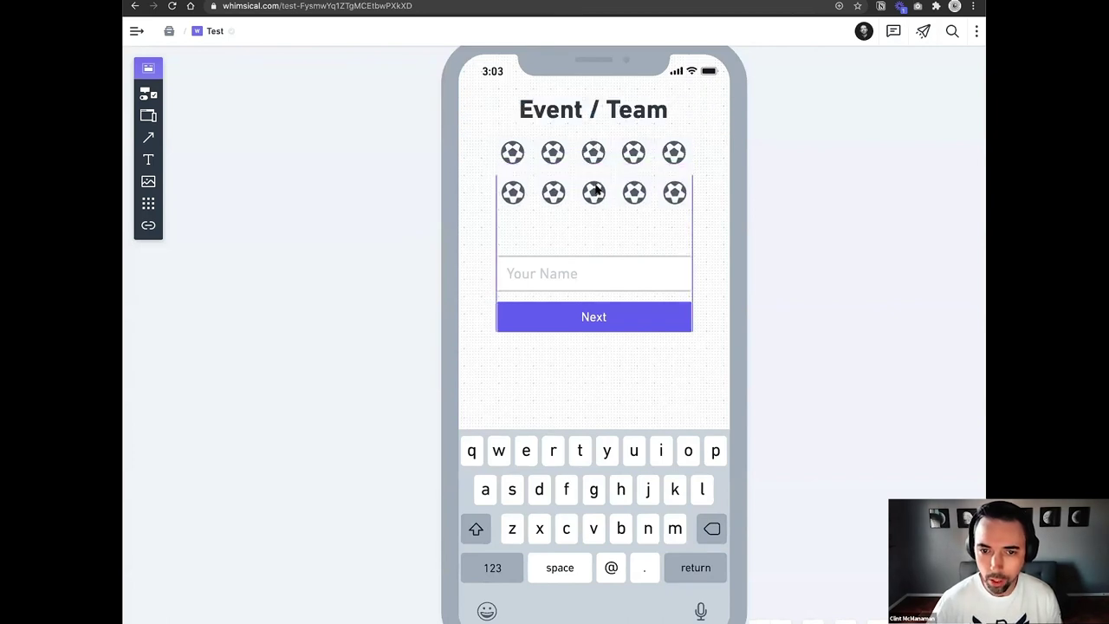
{"action": "left_click", "coordinate": [706, 228]}
{"action": "left_click_drag", "start_coordinate": [705, 227], "coordinate": [497, 151]}
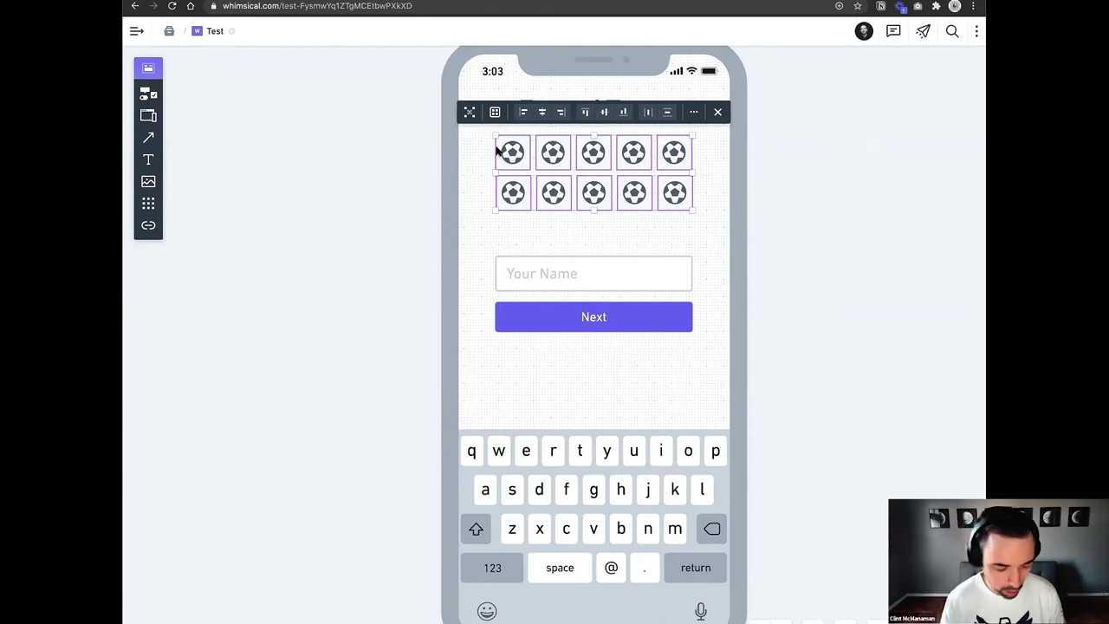
{"action": "mouse_move", "coordinate": [496, 151]}
{"action": "left_mouse_down"}
{"action": "mouse_move", "coordinate": [496, 186]}
{"action": "mouse_move", "coordinate": [500, 150]}
{"action": "left_mouse_up"}
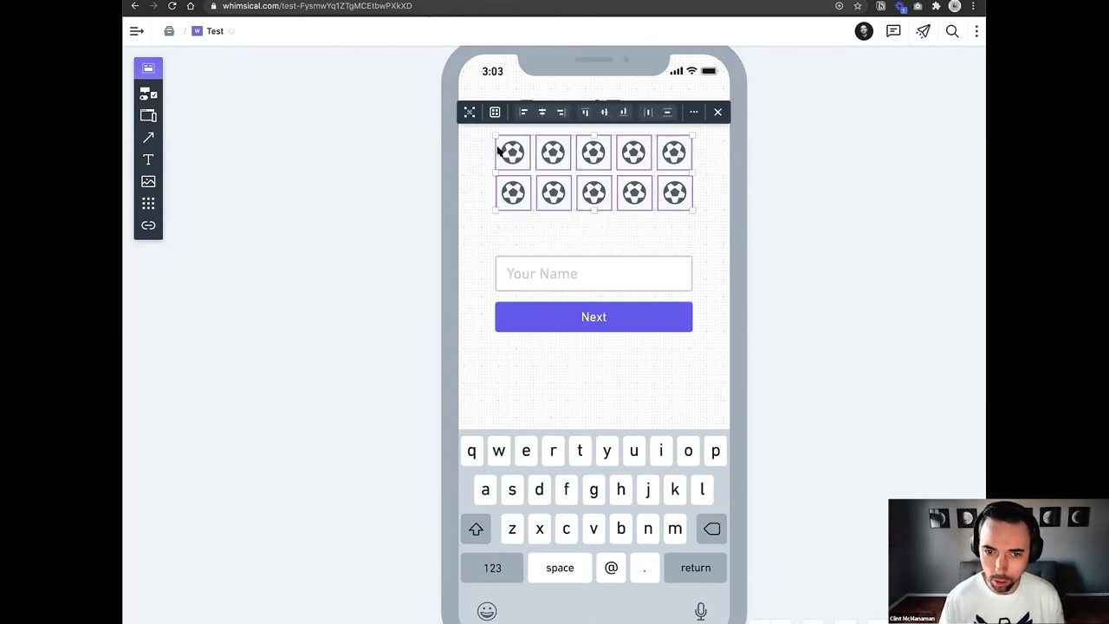
Change the second and third icons in the first row to a basketball and a baseball.
{"action": "left_click", "coordinate": [551, 152]}
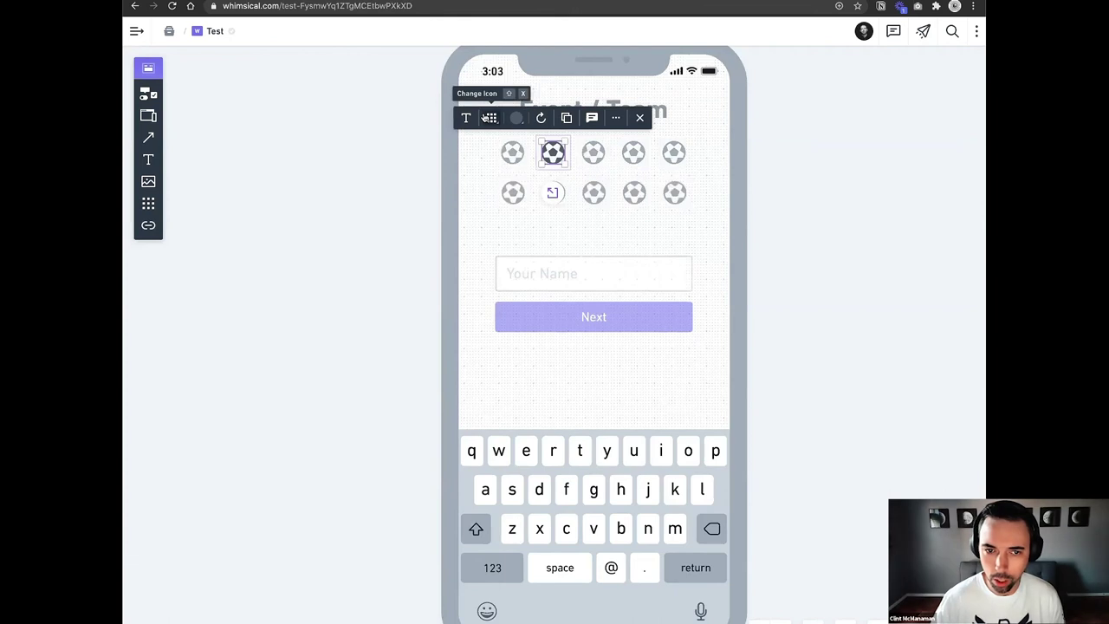
{"action": "left_click", "coordinate": [487, 117]}
{"action": "left_click", "coordinate": [554, 173]}
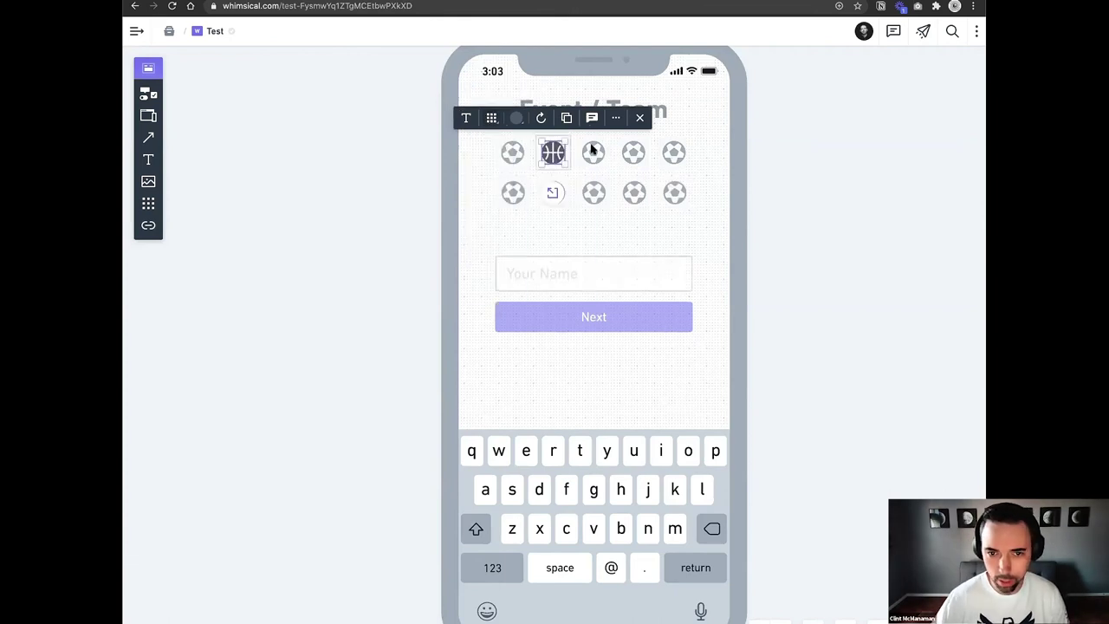
{"action": "left_click", "coordinate": [592, 152]}
{"action": "left_click", "coordinate": [532, 118]}
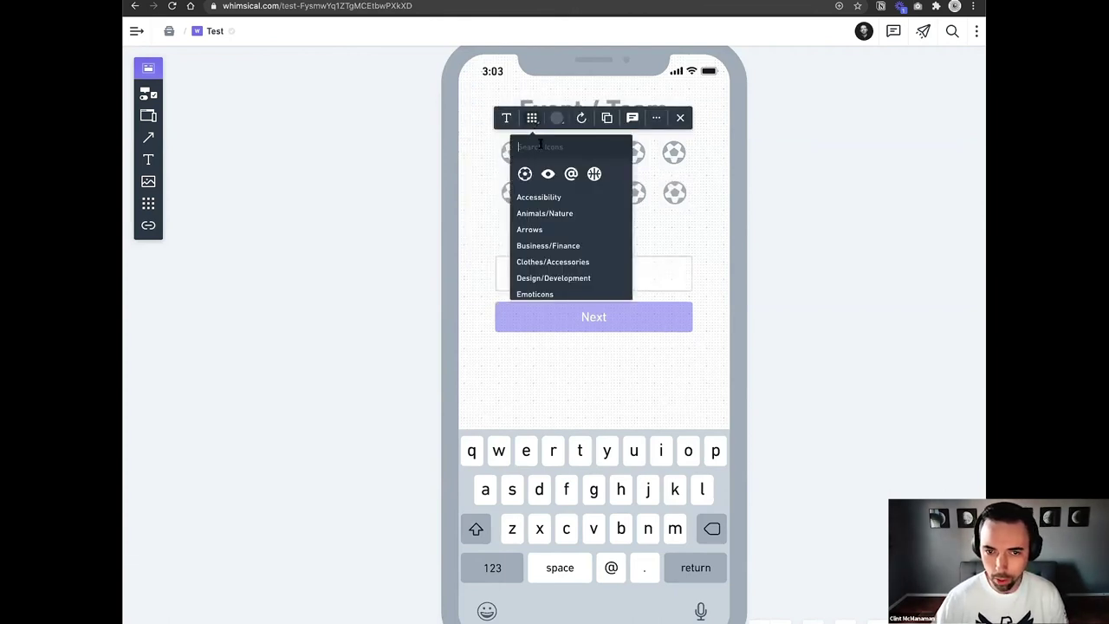
{"action": "type", "text": "base"}
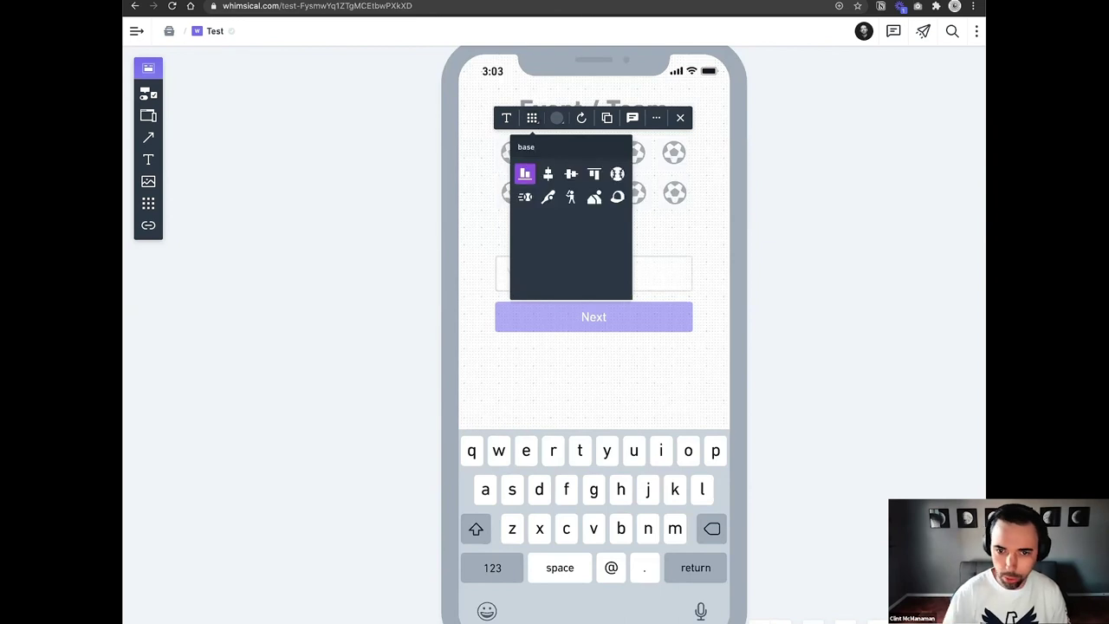
{"action": "left_click", "coordinate": [618, 174]}
Change the fourth and fifth icons in the first row to a football helmet and a running shoe.
{"action": "left_click", "coordinate": [634, 153]}
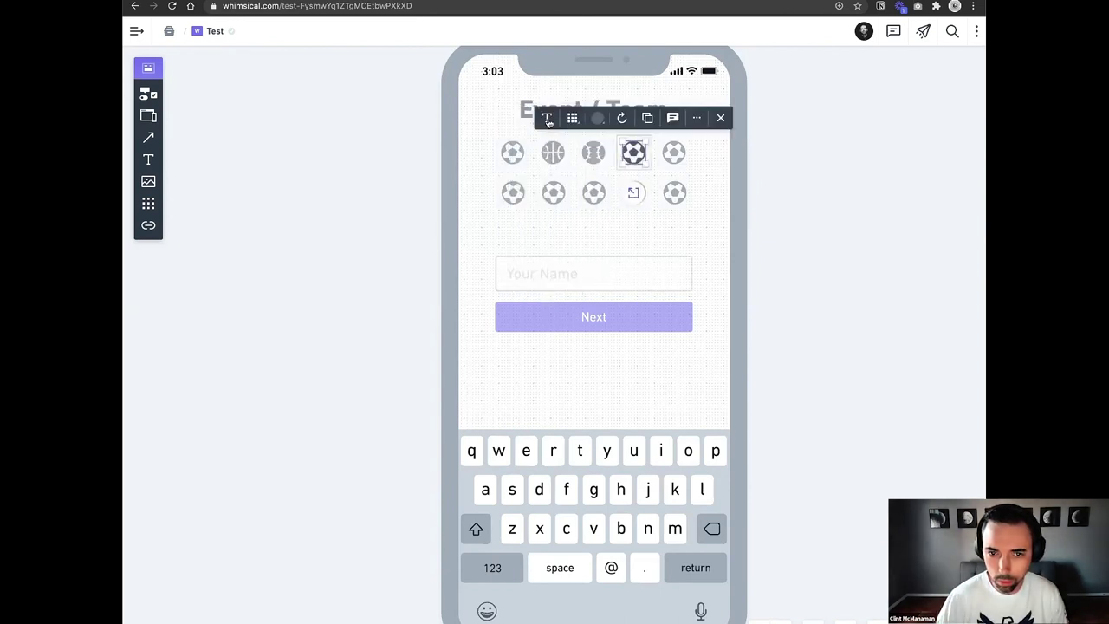
{"action": "left_click", "coordinate": [570, 118]}
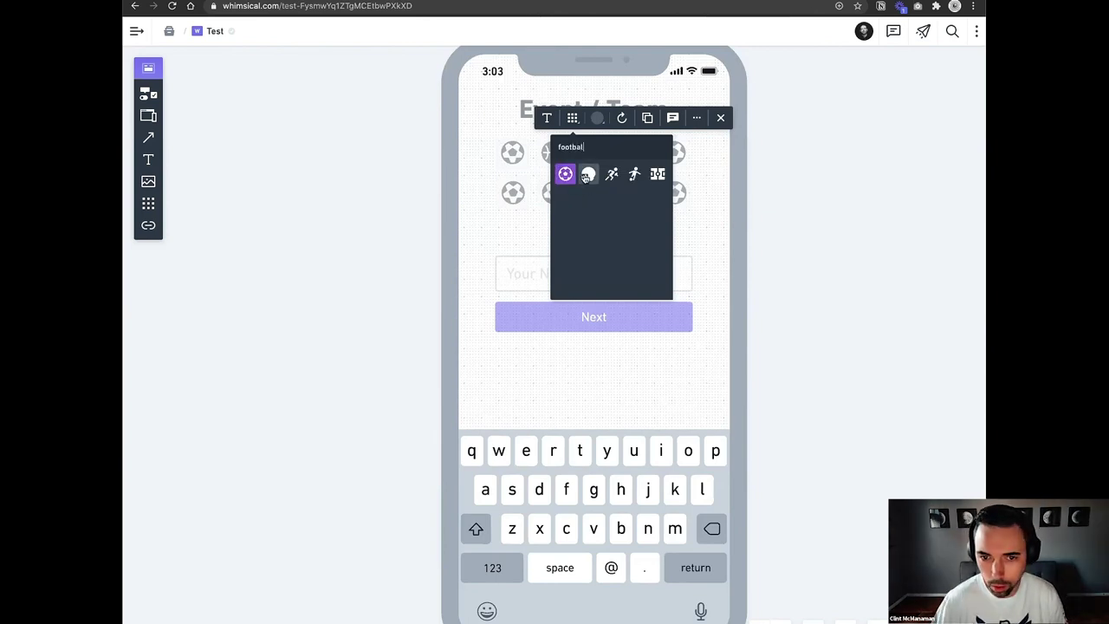
{"action": "left_click", "coordinate": [587, 174]}
{"action": "left_click", "coordinate": [672, 154]}
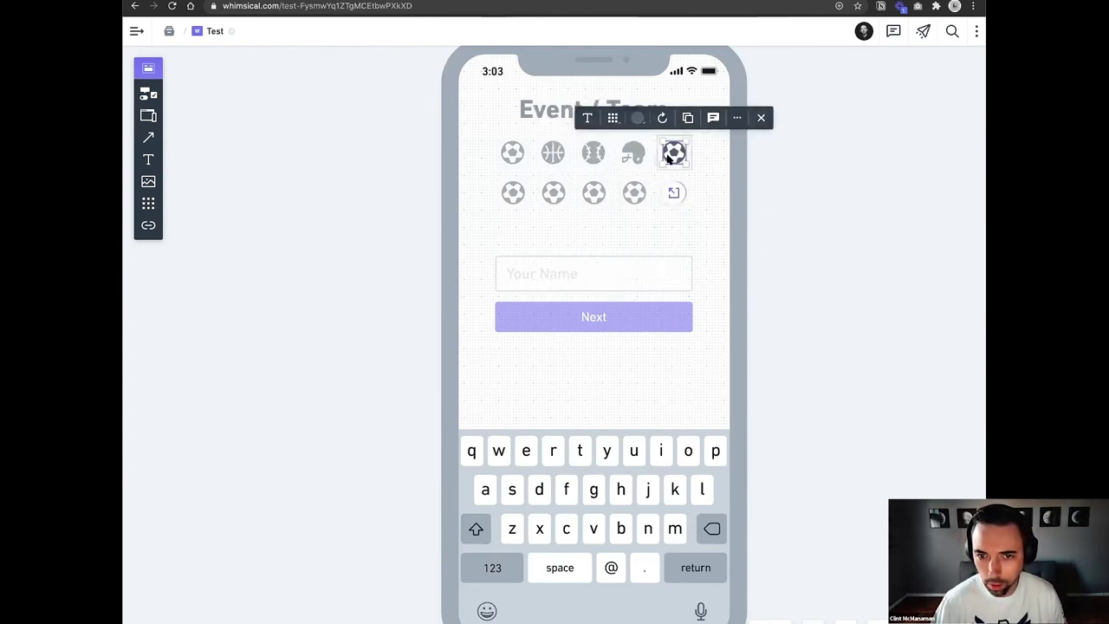
{"action": "left_click", "coordinate": [612, 118]}
{"action": "type", "text": "run"}
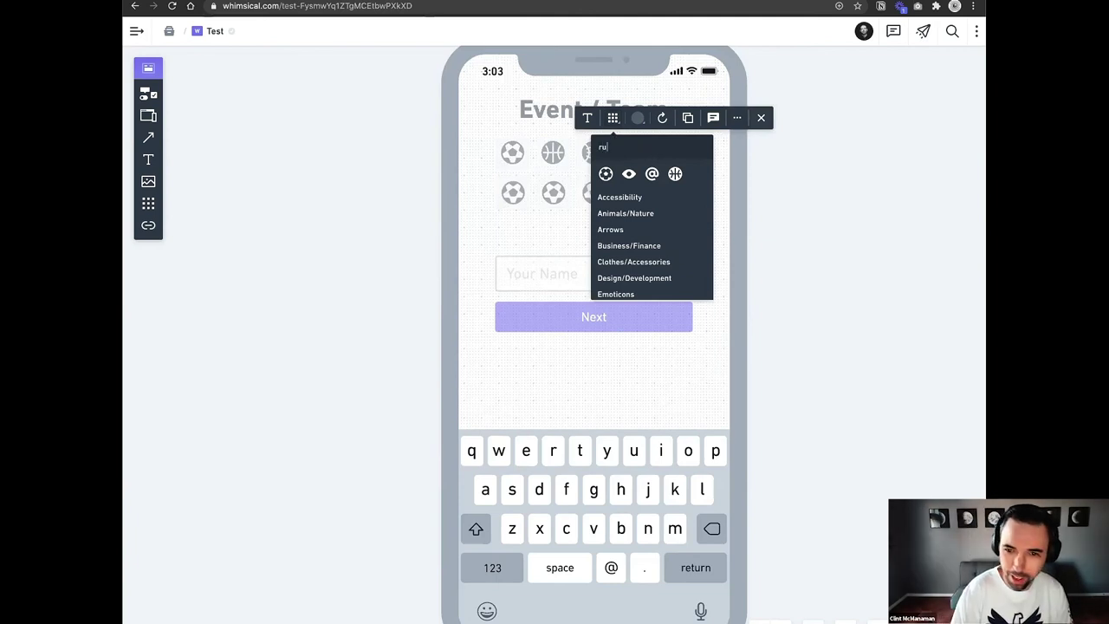
{"action": "left_click", "coordinate": [650, 176]}
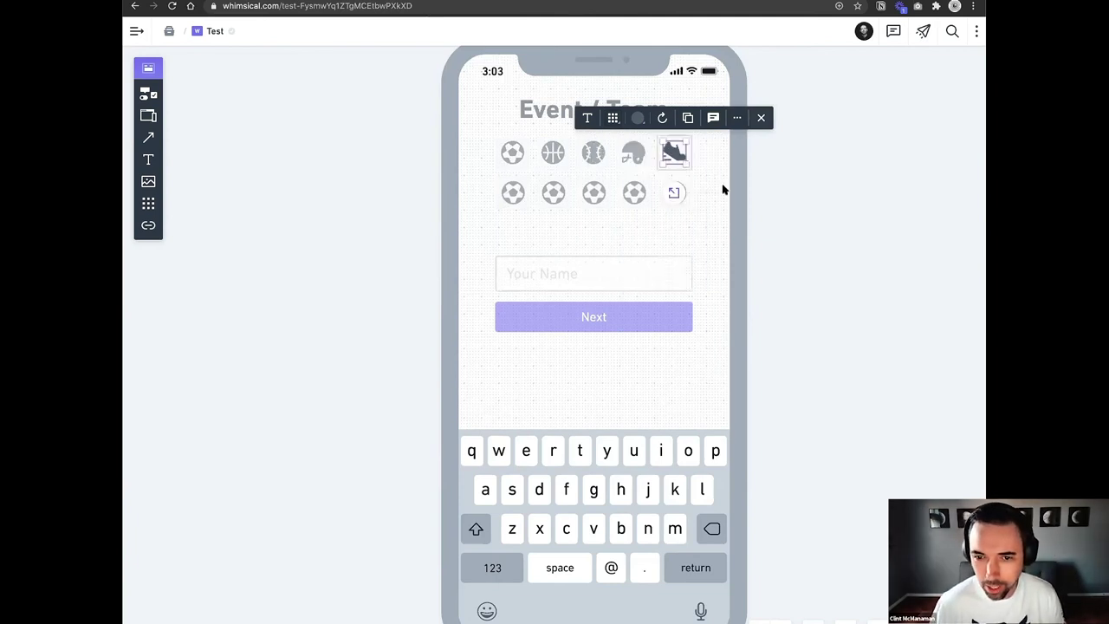
{"action": "left_click", "coordinate": [692, 226]}
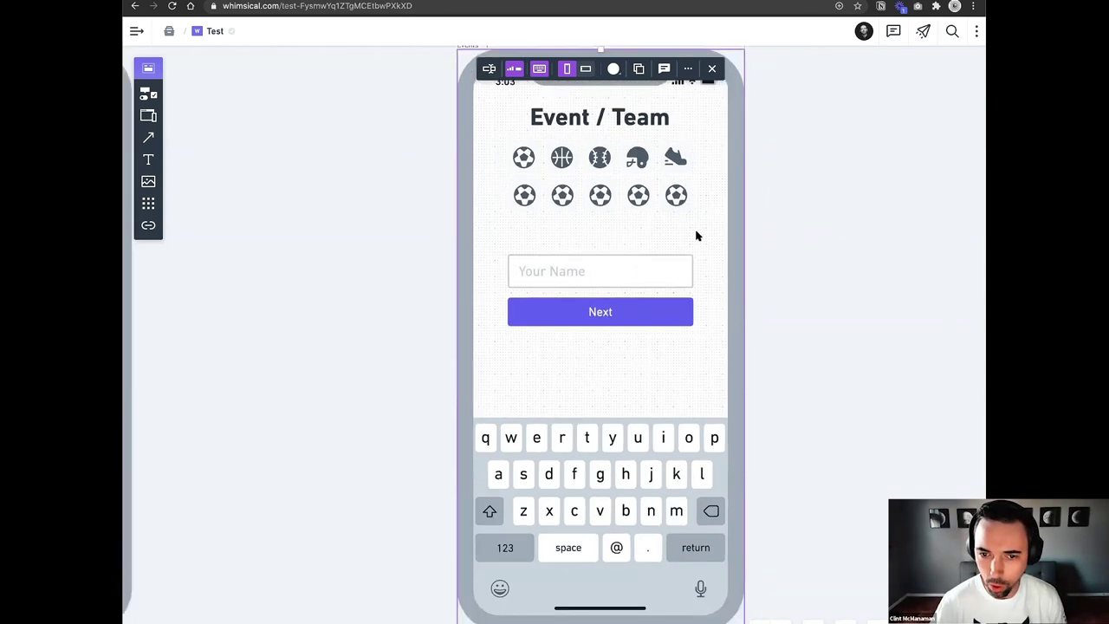
{"action": "key", "text": "Escape"}
Move both rows of sport icons down slightly to leave a gap beneath the Event / Team heading.
{"action": "left_click", "coordinate": [491, 161]}
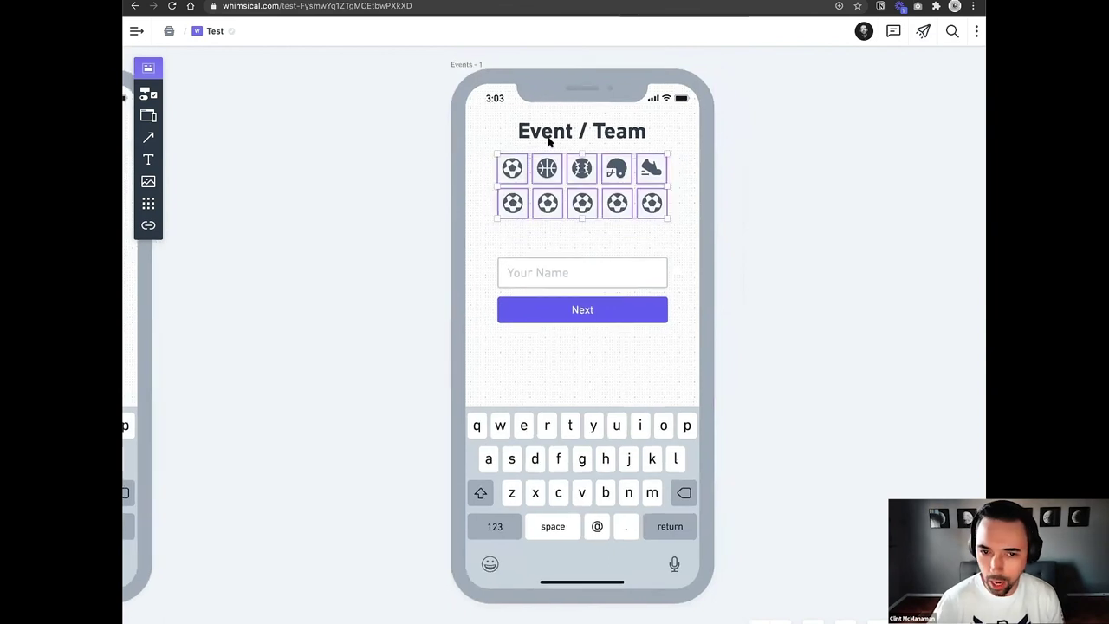
{"action": "key", "text": "shift+Down"}
{"action": "key", "text": "shift+Down"}
{"action": "key", "text": "shift+Down"}
{"action": "key", "text": "shift+Up"}
{"action": "key", "text": "shift+Up"}
{"action": "key", "text": "shift+Up"}
{"action": "left_click", "coordinate": [434, 182]}
Add the text label "Select a sport" between the Event / Team heading and the first row of icons.
{"action": "left_click", "coordinate": [147, 160]}
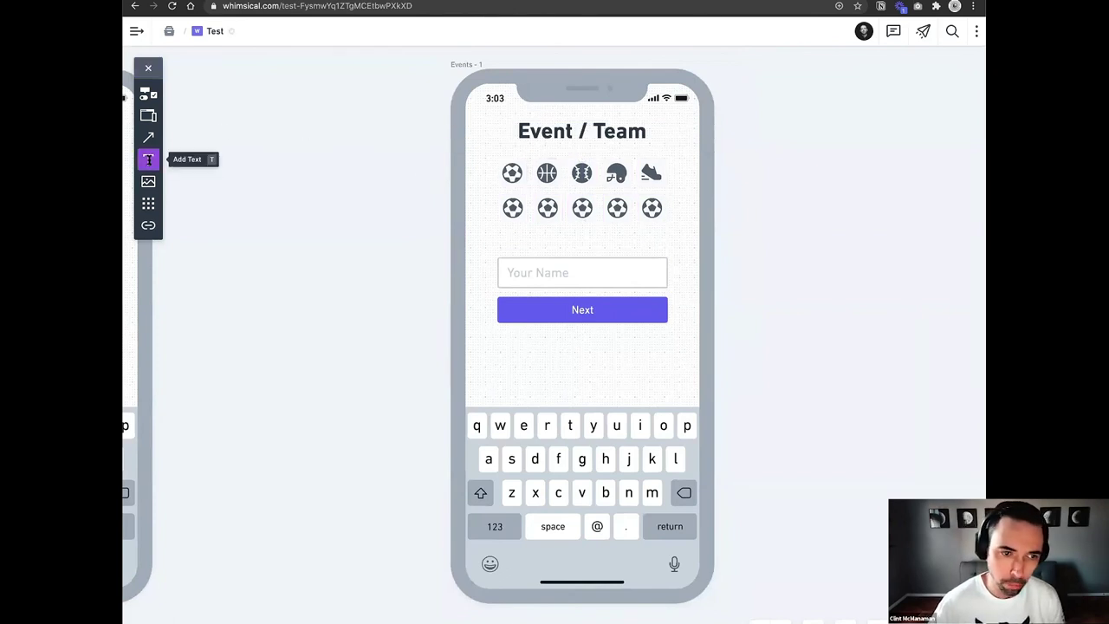
{"action": "left_click", "coordinate": [503, 152]}
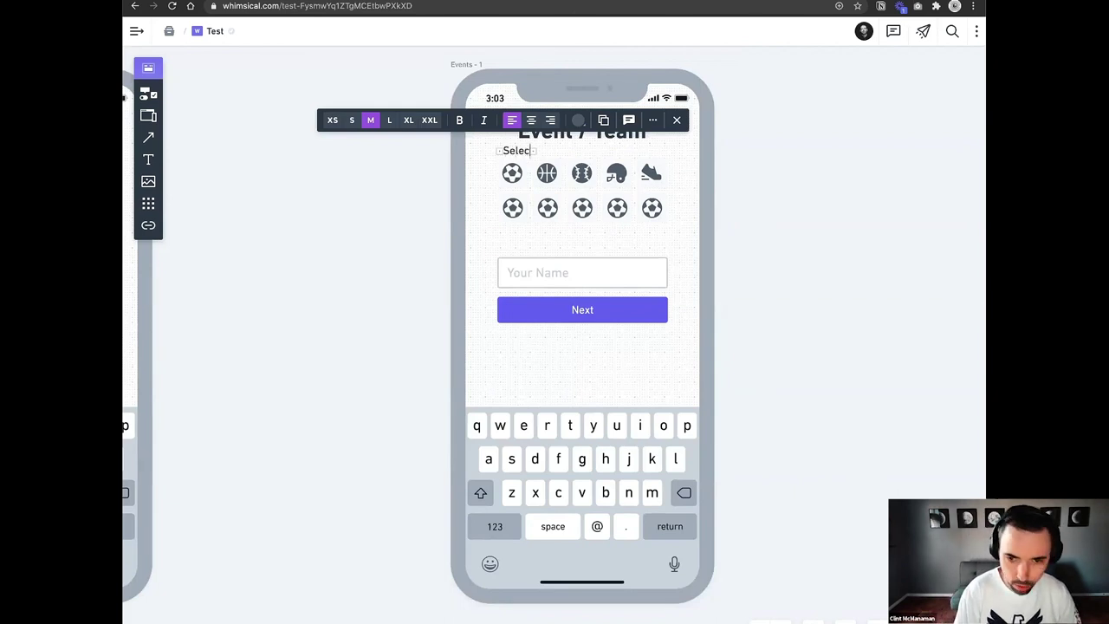
{"action": "type", "text": "Select a sport"}
{"action": "left_click", "coordinate": [475, 181]}
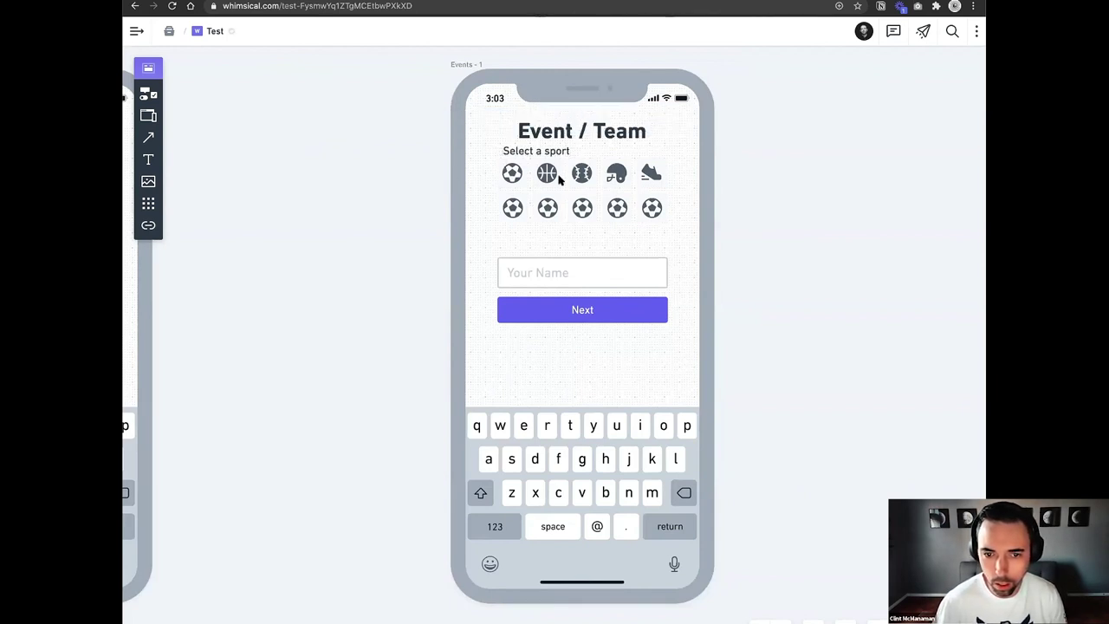
Align the "Select a sport" label with the name field's left edge and shift the label and grouped sport icons down below the title.
{"action": "left_click", "coordinate": [611, 204]}
{"action": "left_click_drag", "start_coordinate": [718, 231], "coordinate": [493, 177]}
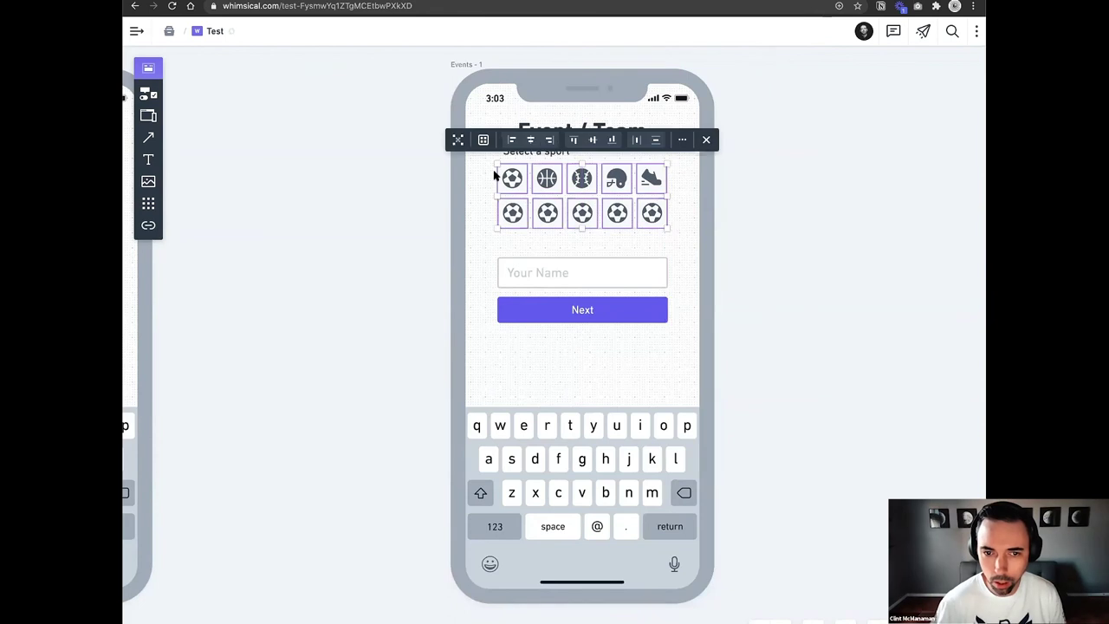
{"action": "left_click", "coordinate": [523, 154]}
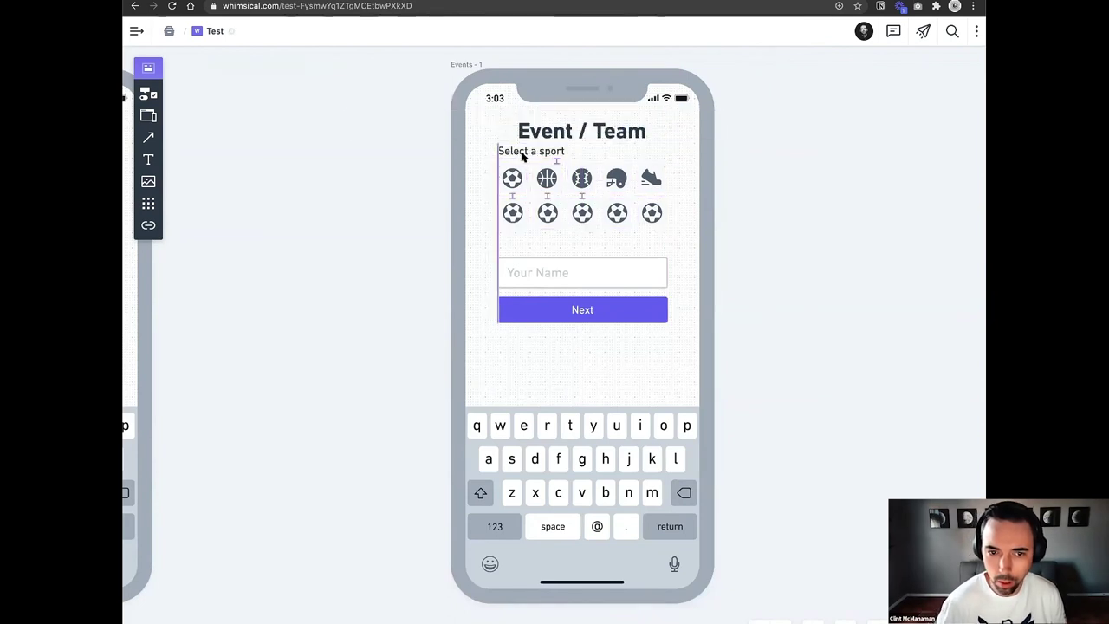
{"action": "left_click", "coordinate": [522, 154]}
{"action": "left_click_drag", "start_coordinate": [522, 154], "coordinate": [523, 157]}
{"action": "left_click_drag", "start_coordinate": [702, 230], "coordinate": [511, 171]}
{"action": "key", "text": "super+g"}
{"action": "left_click", "coordinate": [725, 346]}
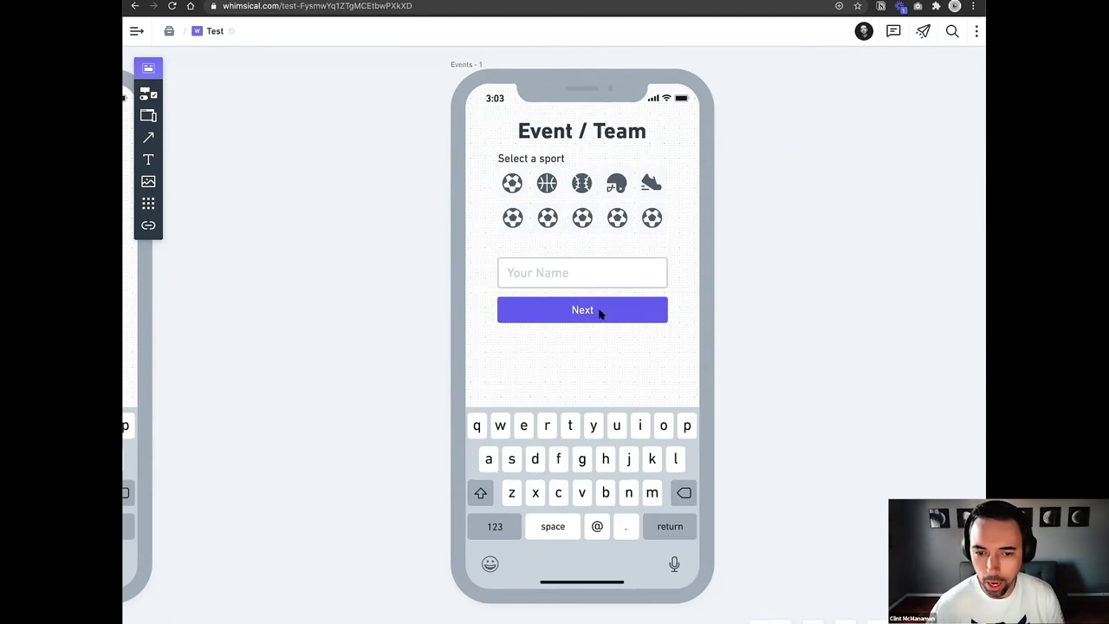
Hide the keyboard in the Events - 1 phone frame and move the Your Name field and Next button to the bottom of the screen.
{"action": "left_click", "coordinate": [474, 64]}
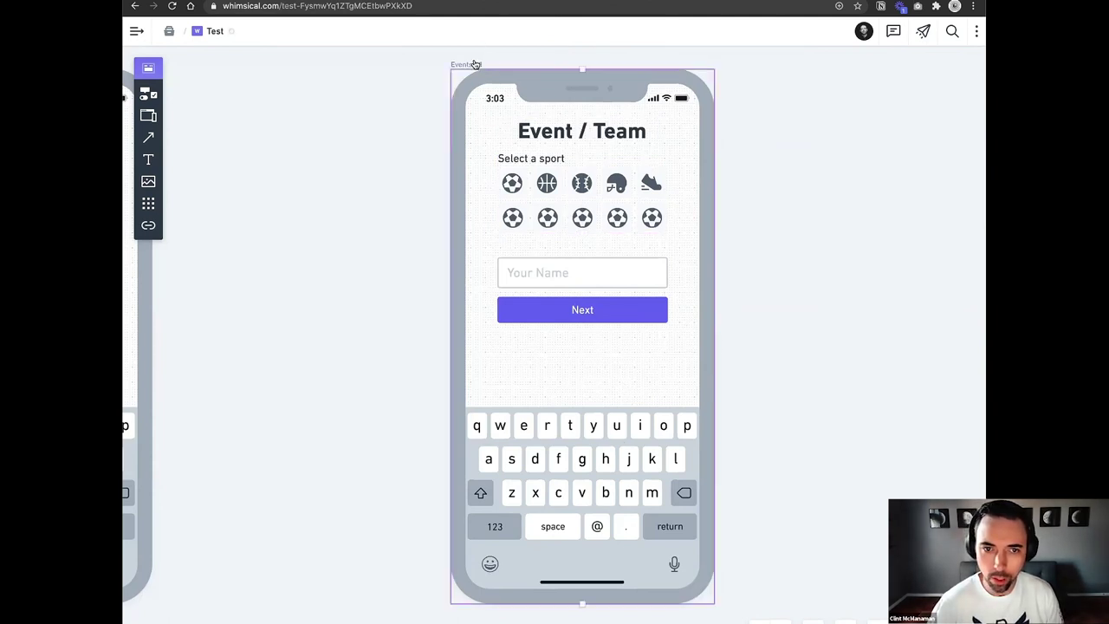
{"action": "left_click", "coordinate": [521, 68]}
{"action": "left_click", "coordinate": [714, 355]}
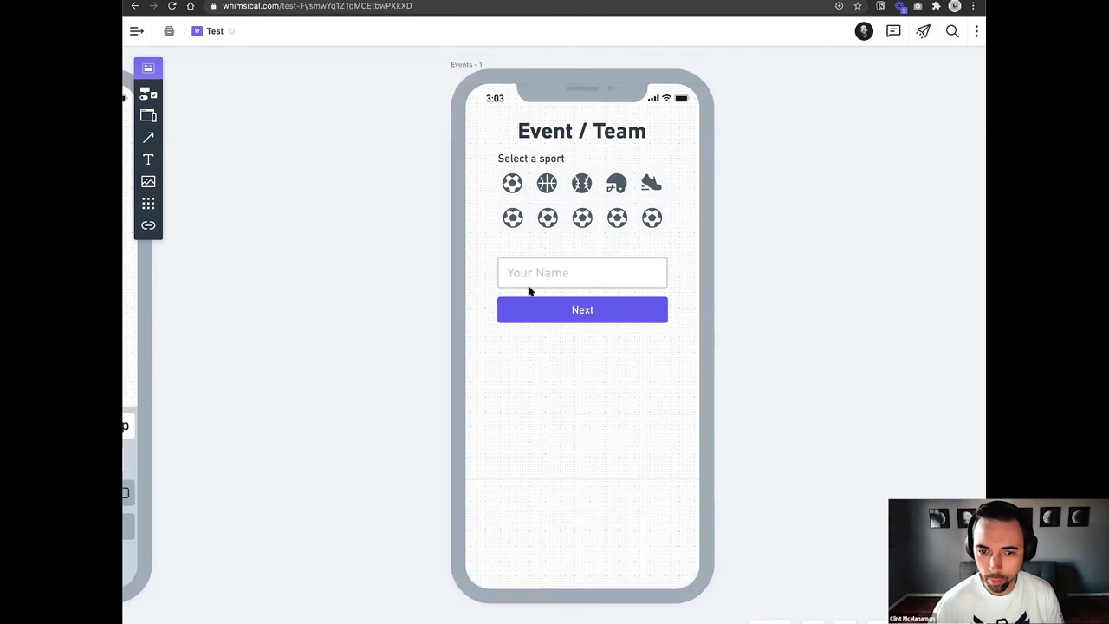
{"action": "left_click_drag", "start_coordinate": [542, 279], "coordinate": [538, 521]}
{"action": "left_click", "coordinate": [776, 360]}
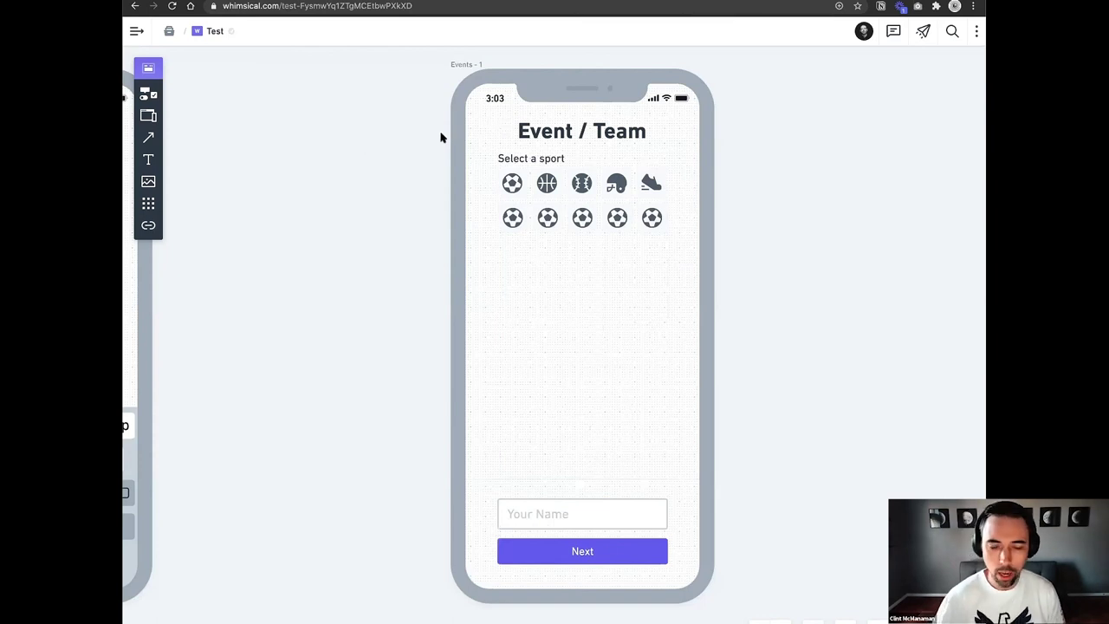
Review the notes in the Project SquadUP card and close it.
{"action": "scroll", "coordinate": [440, 138], "scroll_direction": "left", "scroll_amount": 1}
{"action": "scroll", "coordinate": [440, 137], "scroll_direction": "left", "scroll_amount": 15}
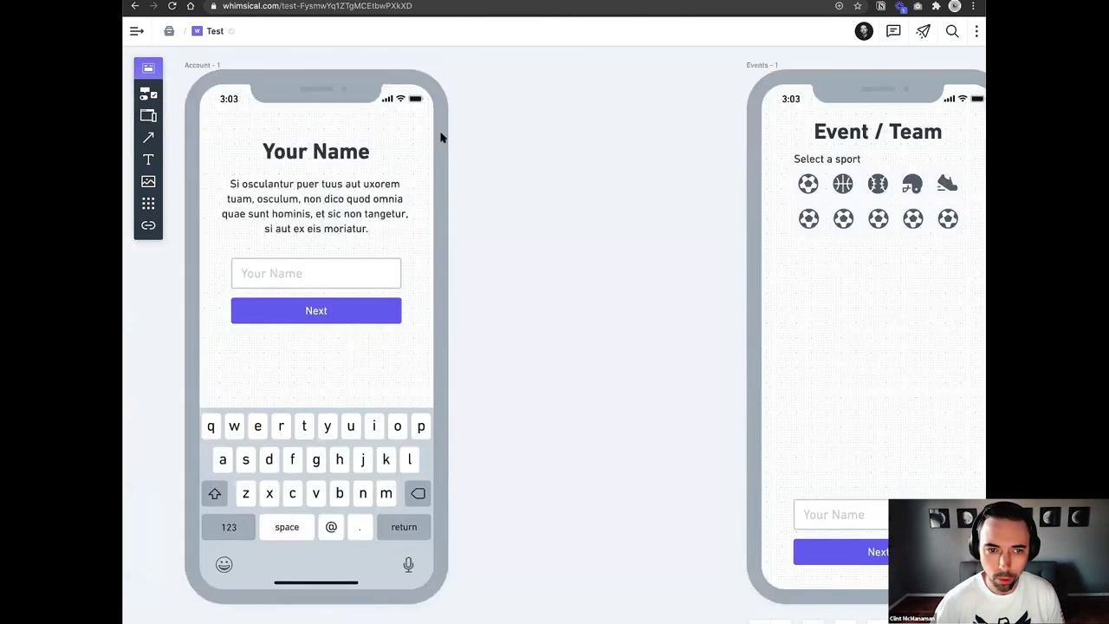
{"action": "double_click", "coordinate": [563, 147]}
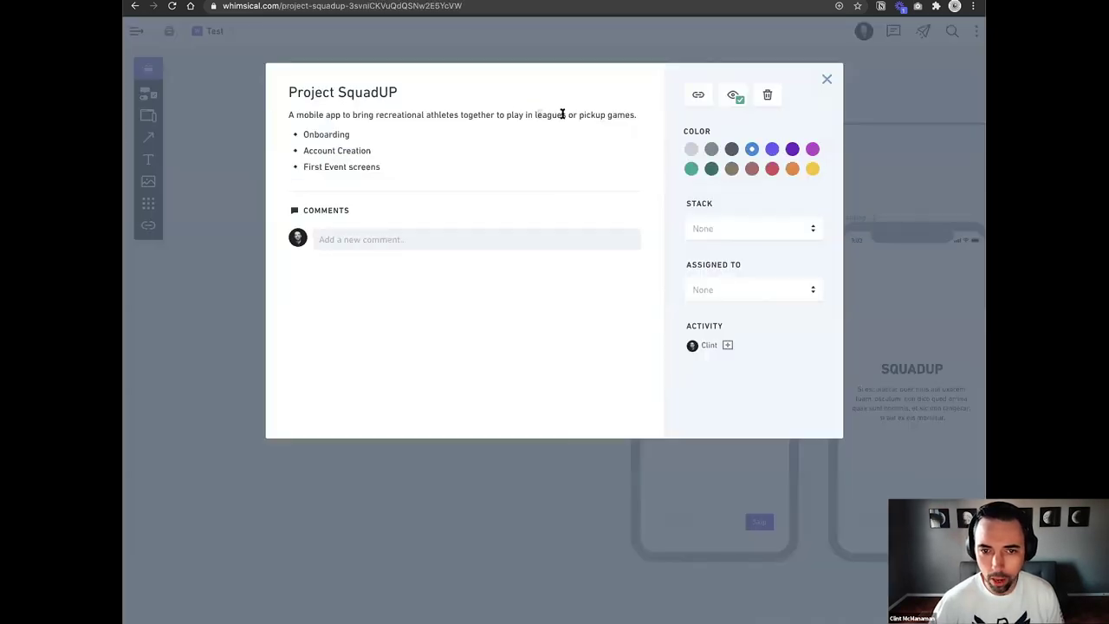
{"action": "left_click", "coordinate": [597, 115]}
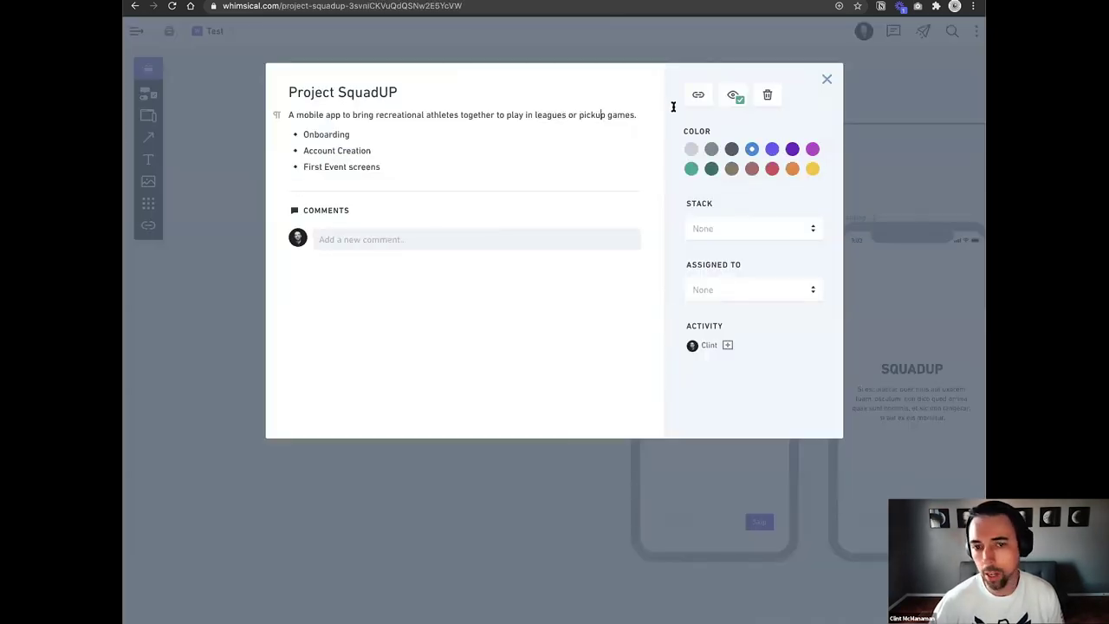
{"action": "left_click", "coordinate": [826, 79]}
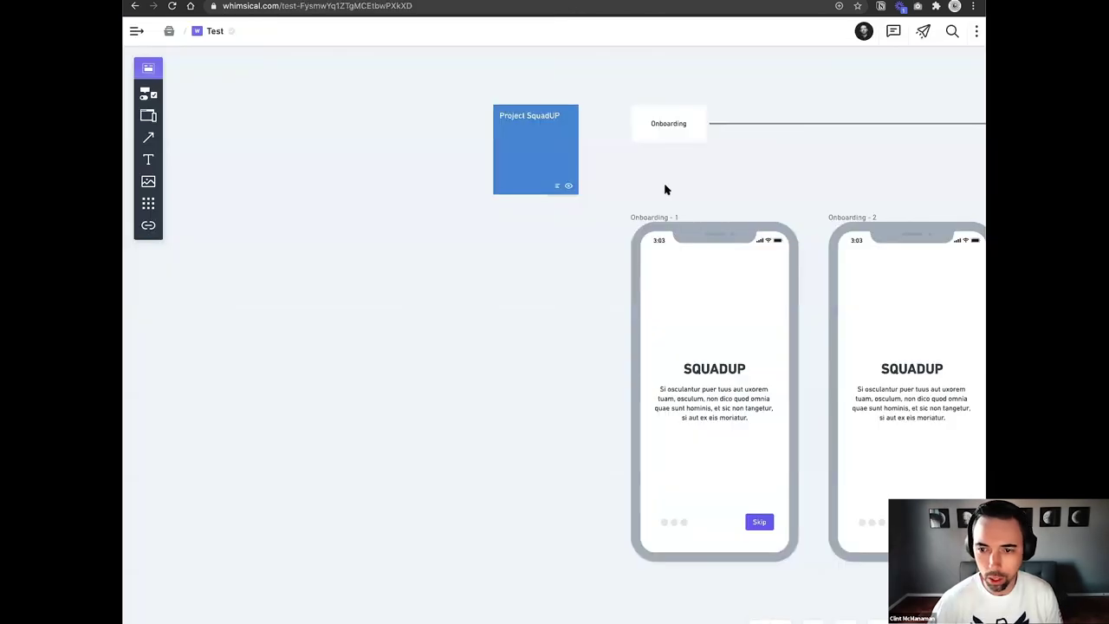
Try a dropdown element below the sport icons on the Event / Team screen and delete it.
{"action": "scroll", "coordinate": [665, 189], "scroll_direction": "right", "scroll_amount": 15}
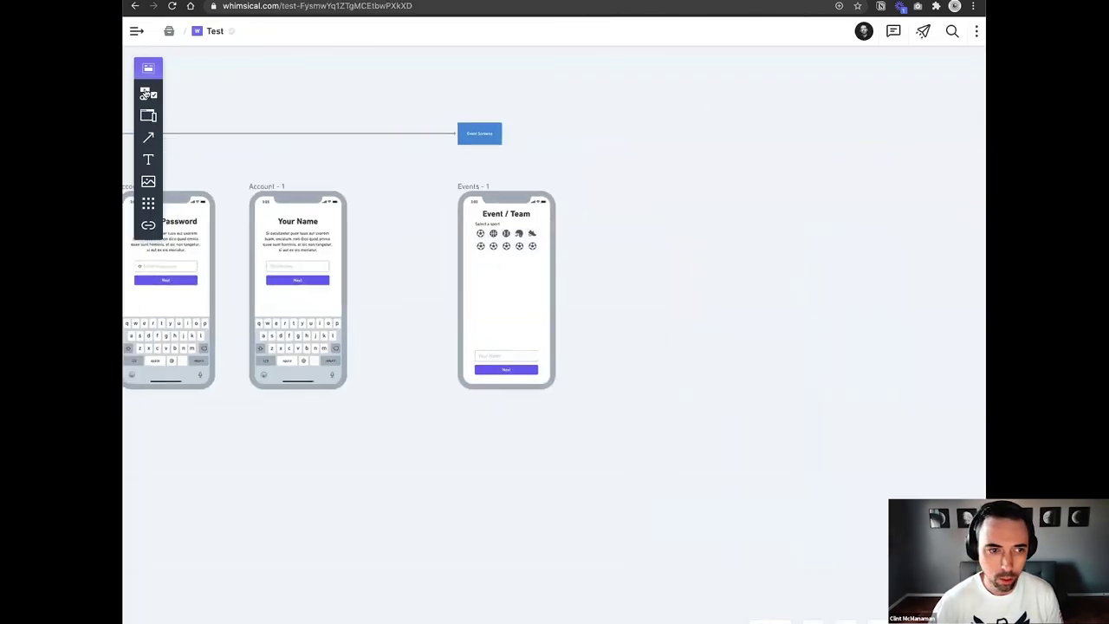
{"action": "left_click", "coordinate": [152, 92]}
{"action": "scroll", "coordinate": [192, 219], "scroll_direction": "down", "scroll_amount": 2}
{"action": "scroll", "coordinate": [192, 219], "scroll_direction": "down", "scroll_amount": 7}
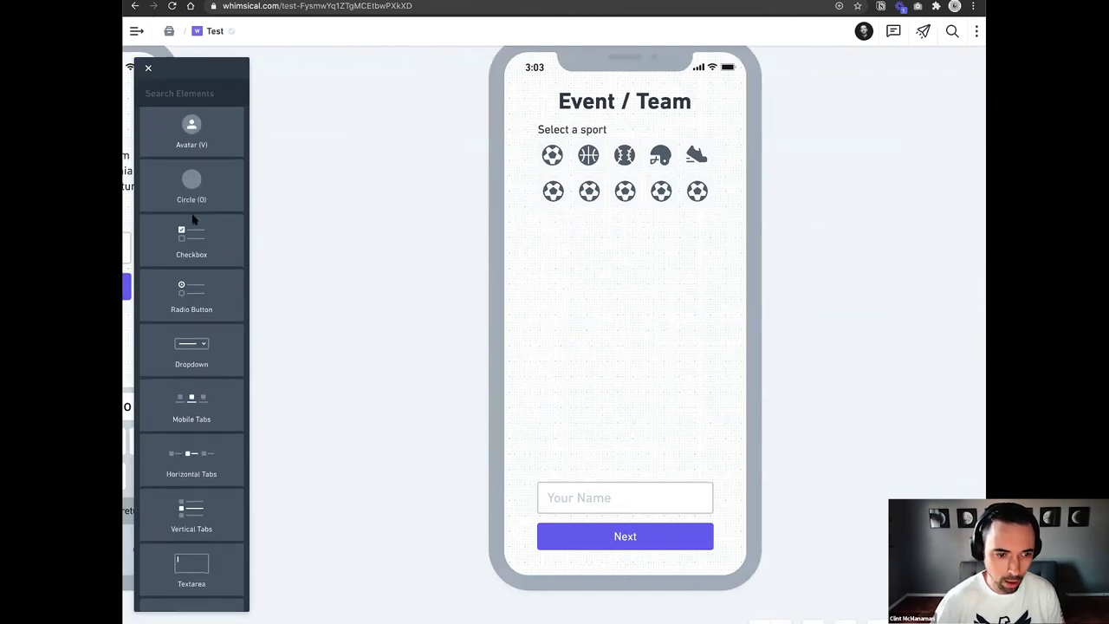
{"action": "scroll", "coordinate": [193, 219], "scroll_direction": "down", "scroll_amount": 3}
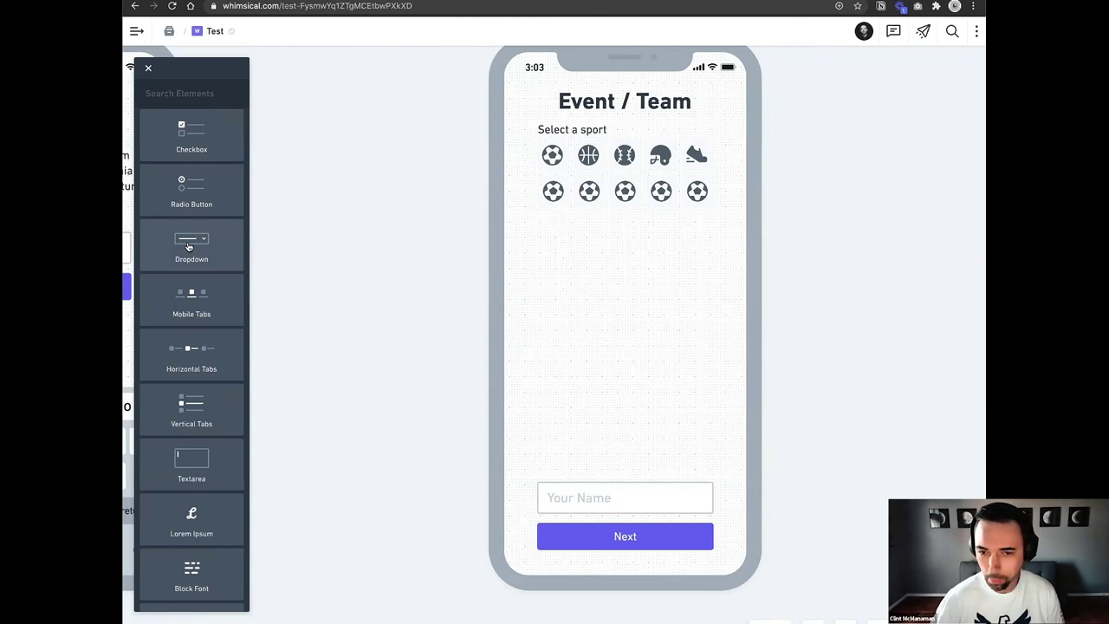
{"action": "left_click", "coordinate": [188, 247]}
{"action": "left_click", "coordinate": [544, 227]}
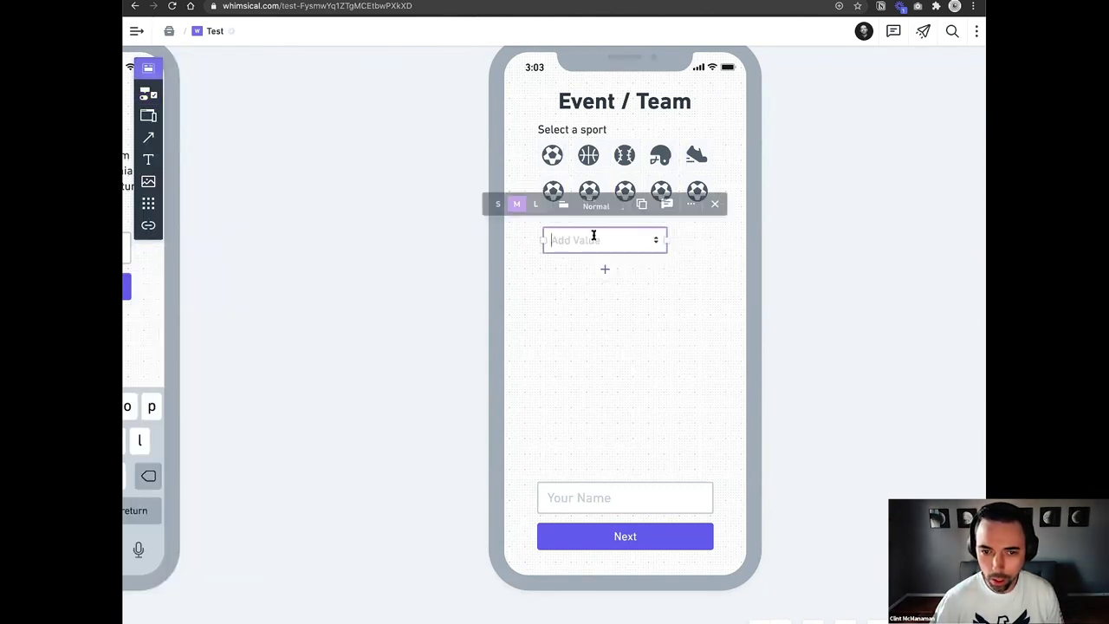
{"action": "left_click", "coordinate": [569, 310]}
{"action": "left_click", "coordinate": [566, 242]}
{"action": "key", "text": "Delete"}
Insert a horizontal tab below the sport icons and label it "Pickup Game".
{"action": "left_click", "coordinate": [148, 93]}
{"action": "scroll", "coordinate": [173, 297], "scroll_direction": "down", "scroll_amount": 5}
{"action": "scroll", "coordinate": [173, 297], "scroll_direction": "down", "scroll_amount": 5}
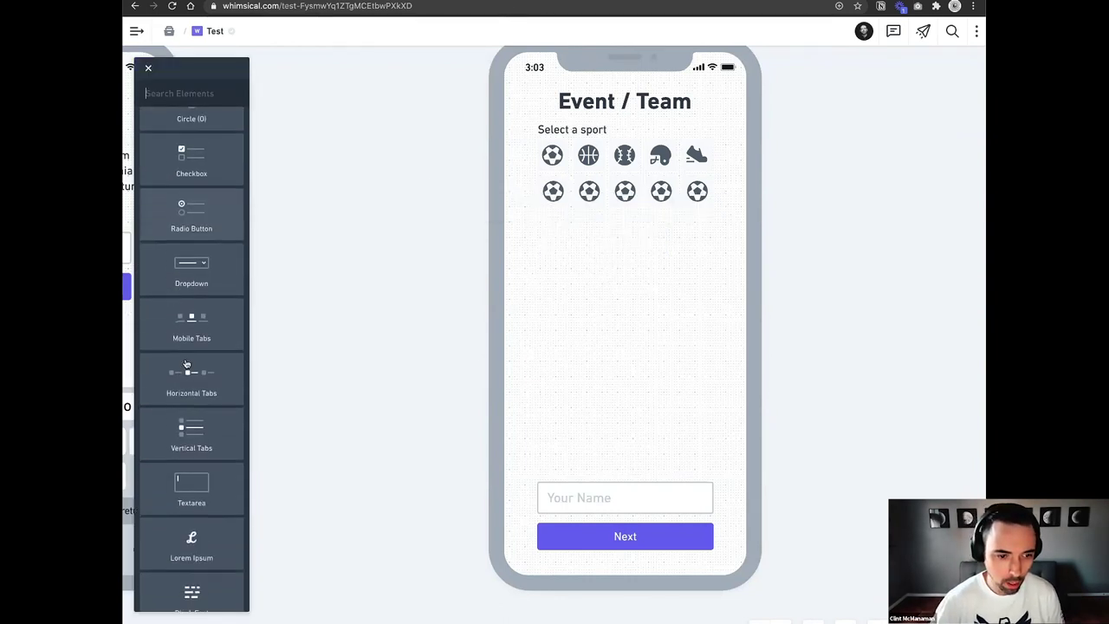
{"action": "left_click_drag", "start_coordinate": [188, 376], "coordinate": [536, 219]}
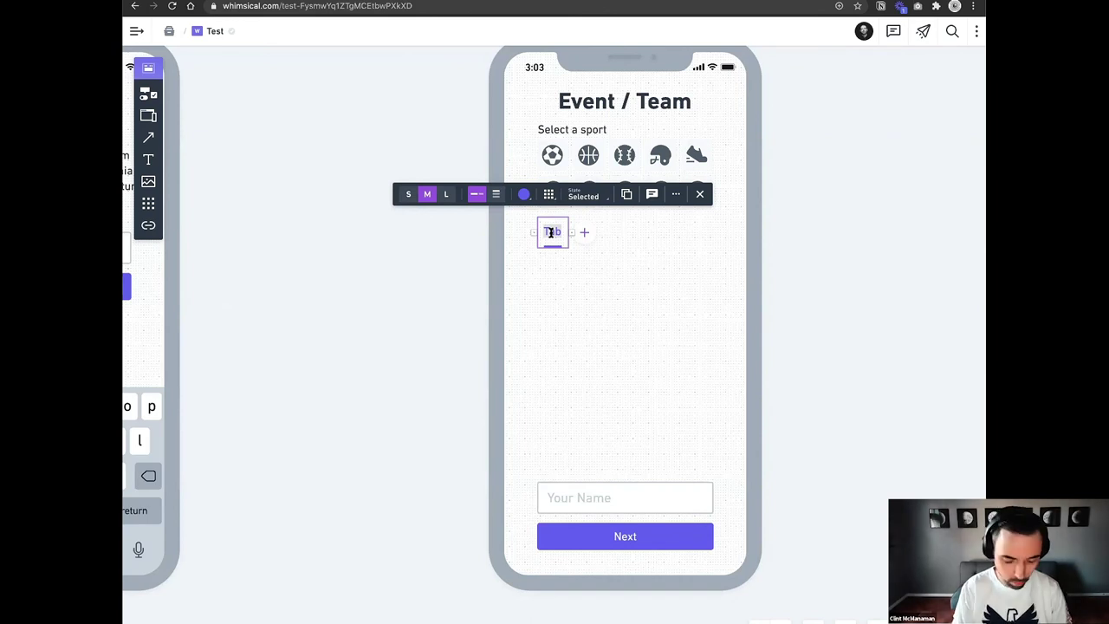
{"action": "type", "text": "Pickup"}
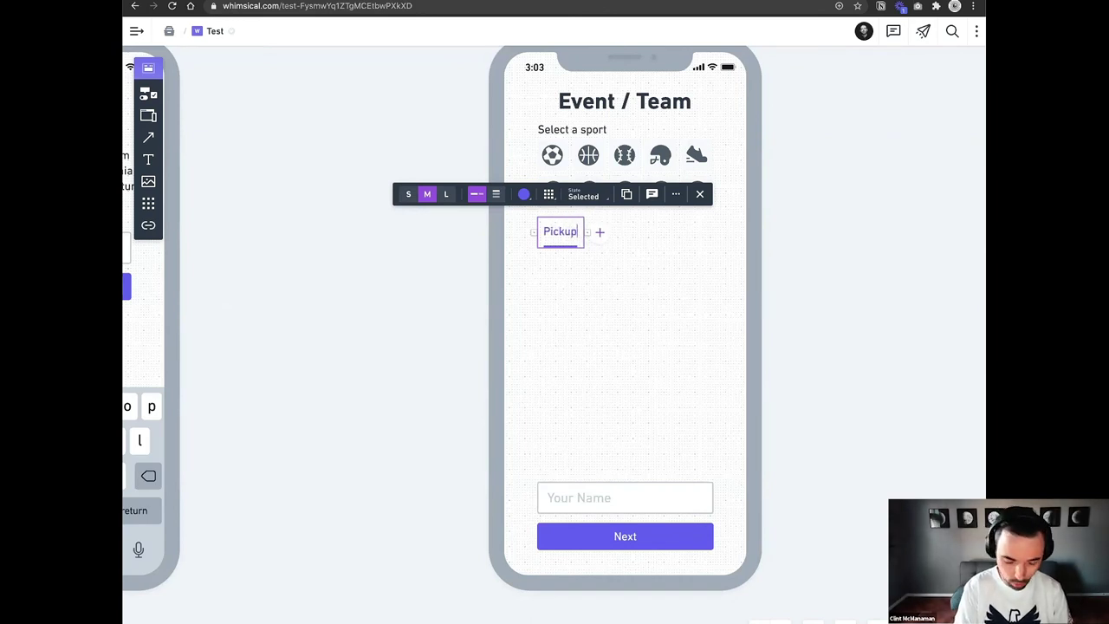
{"action": "type", "text": " Game"}
{"action": "key", "text": "Escape"}
Add a second tab beside Pickup Game and label it "League Play".
{"action": "left_click", "coordinate": [581, 234]}
{"action": "left_click_drag", "start_coordinate": [580, 234], "coordinate": [642, 236]}
{"action": "left_click_drag", "start_coordinate": [656, 237], "coordinate": [658, 233]}
{"action": "type", "text": "Leagu"}
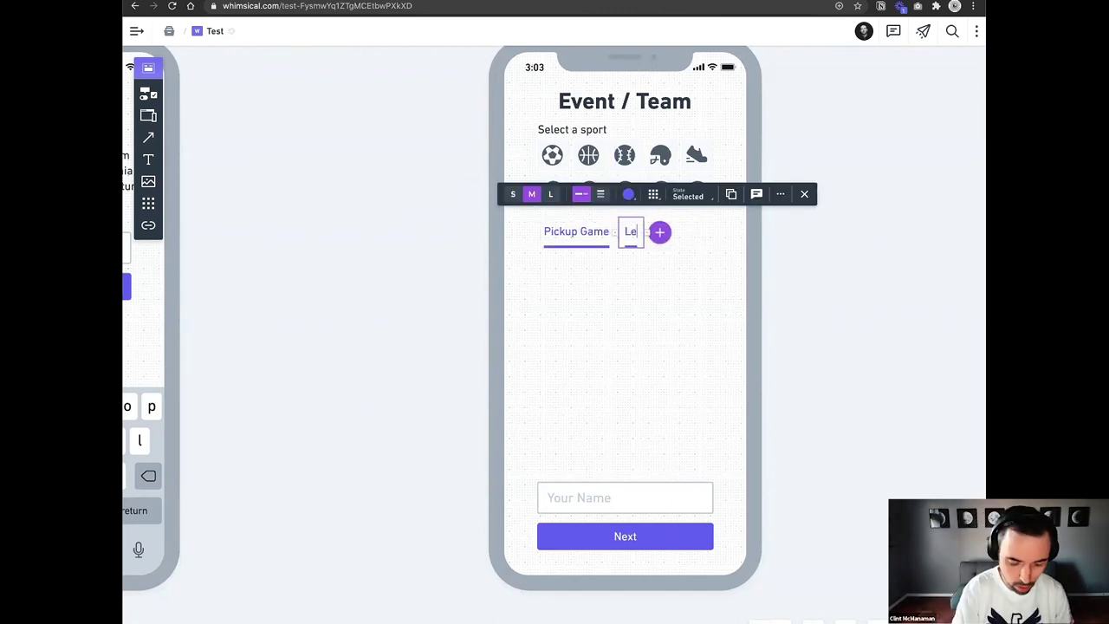
{"action": "key", "text": "BackSpace"}
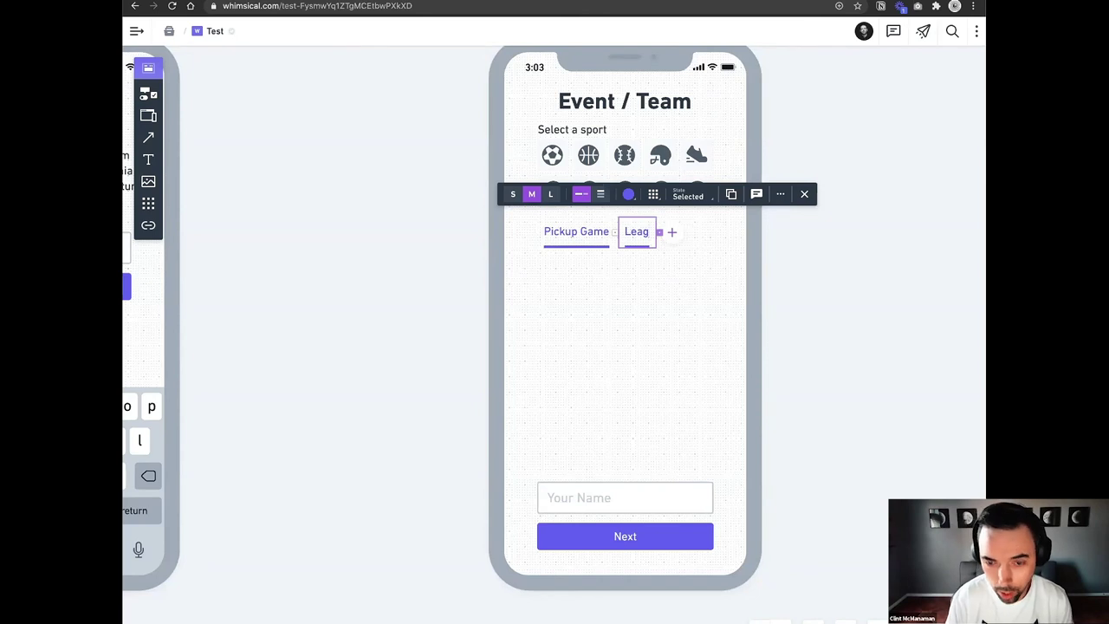
{"action": "type", "text": "uye Play"}
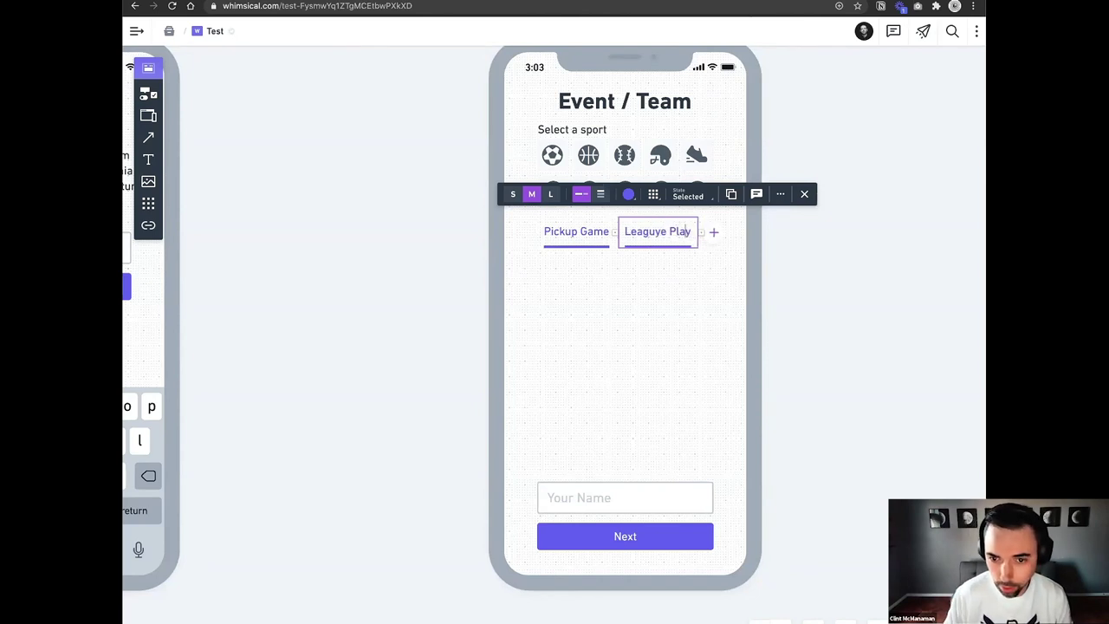
{"action": "key", "text": "Left"}
{"action": "key", "text": "BackSpace"}
Set the League Play tab's state to Normal.
{"action": "left_click", "coordinate": [655, 240]}
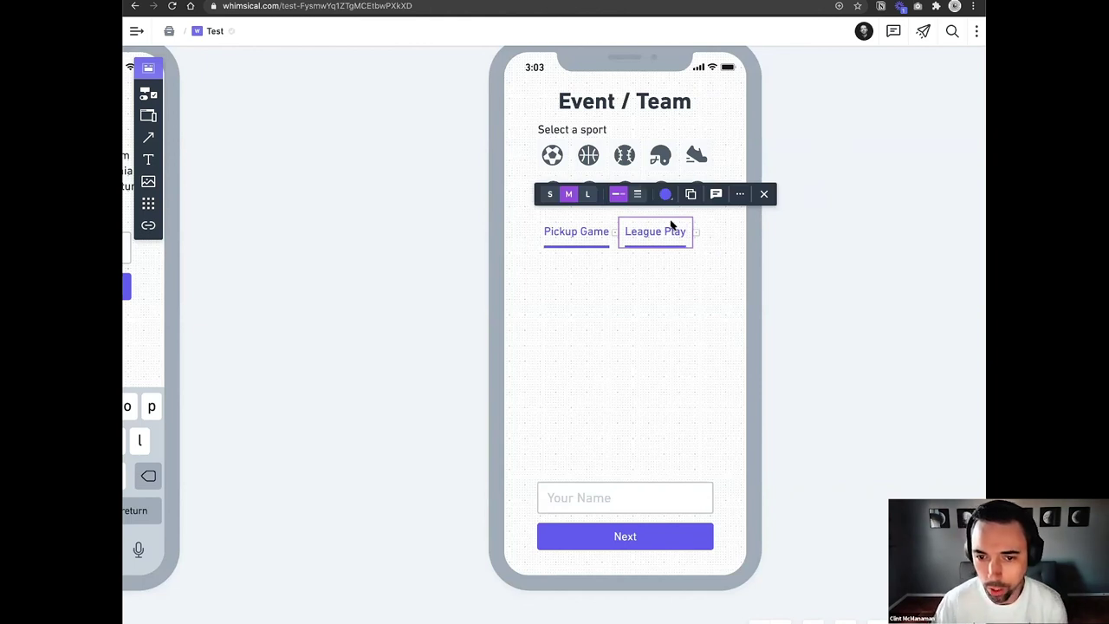
{"action": "left_click", "coordinate": [584, 235]}
{"action": "left_click", "coordinate": [656, 230]}
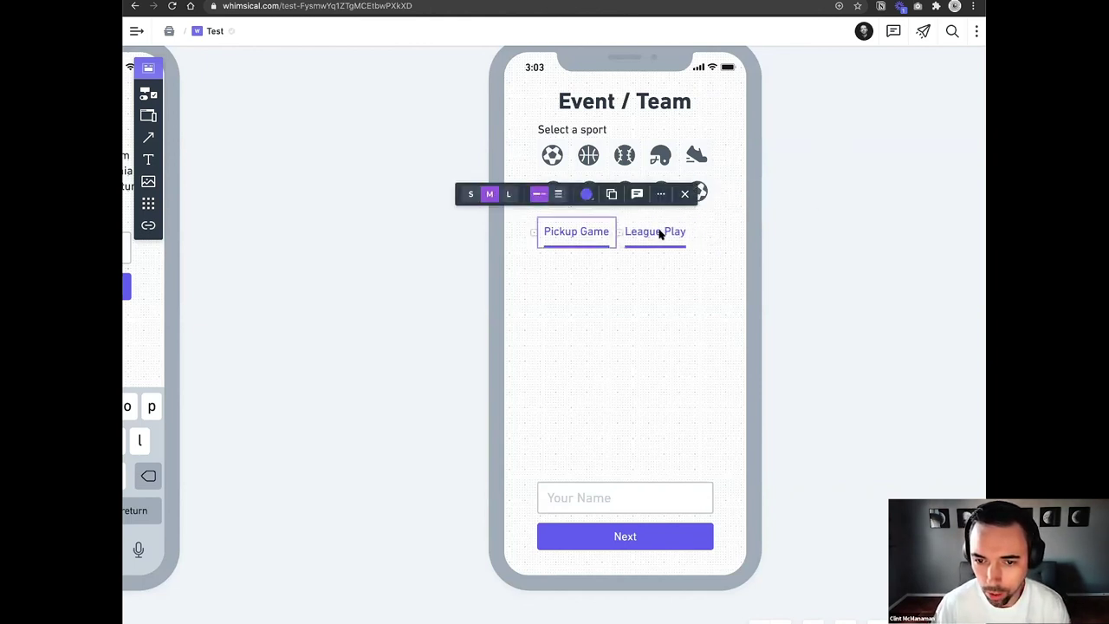
{"action": "left_click", "coordinate": [661, 230]}
{"action": "left_click", "coordinate": [685, 194]}
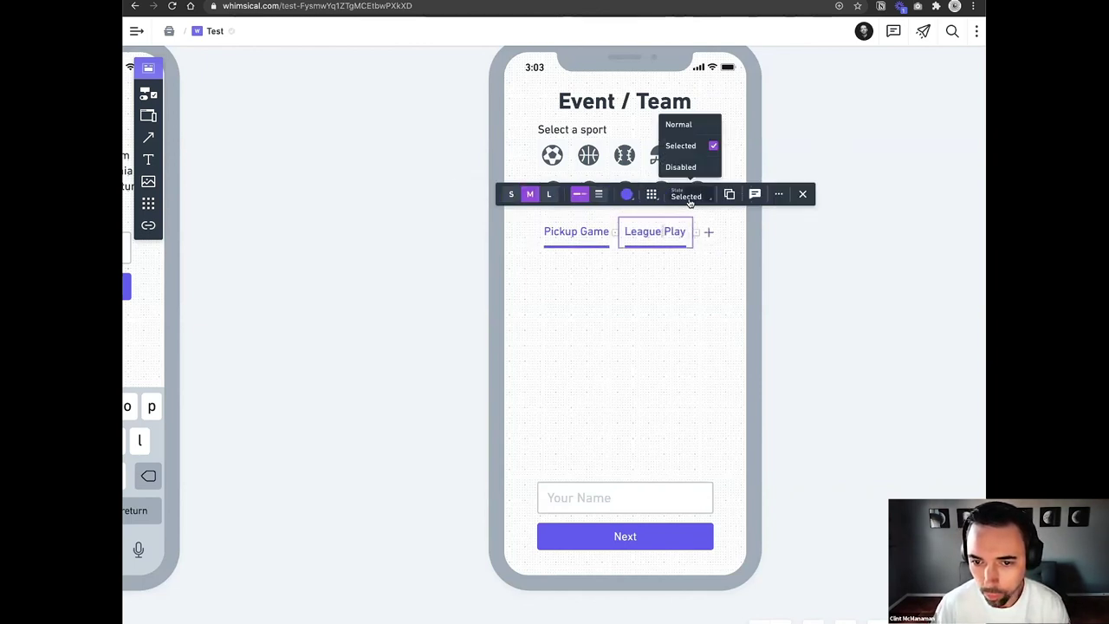
{"action": "left_click", "coordinate": [684, 129]}
Try the large size on the Pickup Game tab and restore it to medium.
{"action": "left_click", "coordinate": [572, 232]}
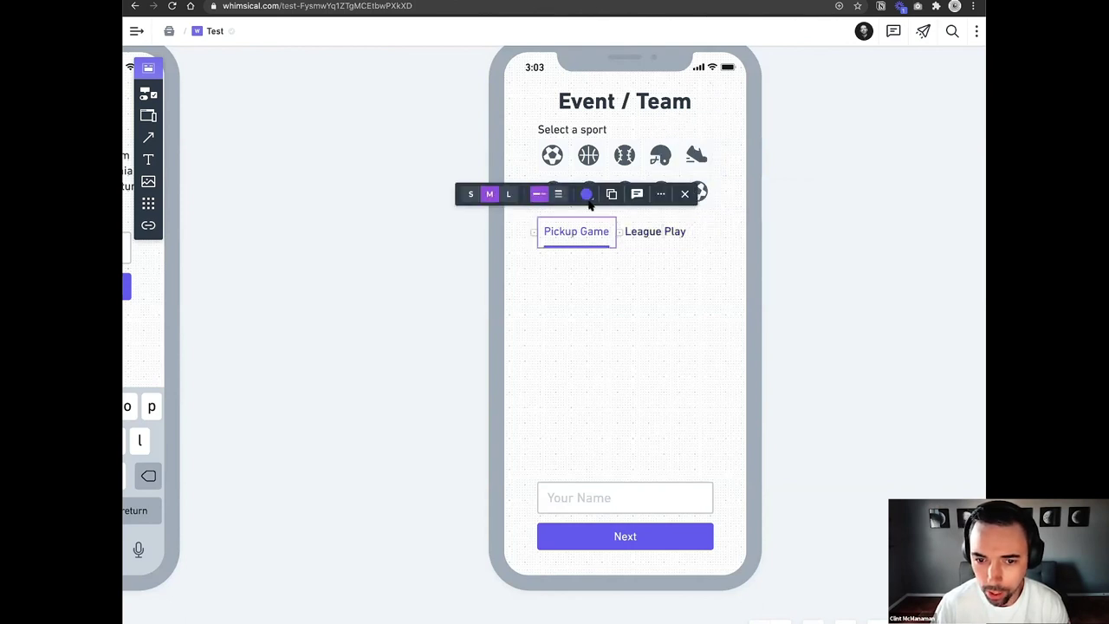
{"action": "left_click", "coordinate": [587, 230]}
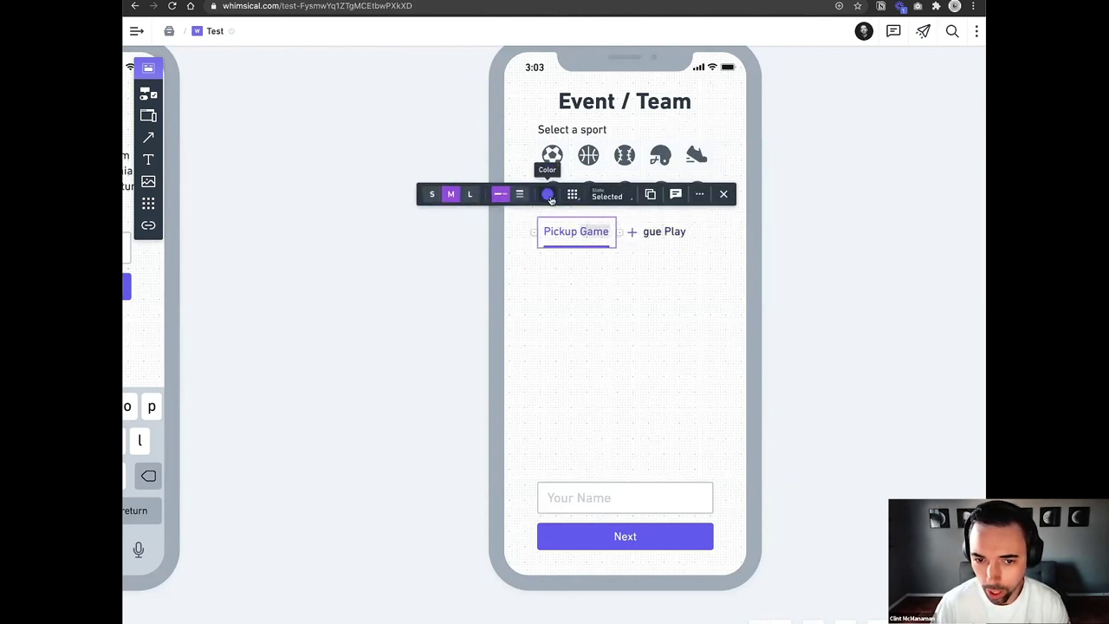
{"action": "left_click", "coordinate": [573, 195]}
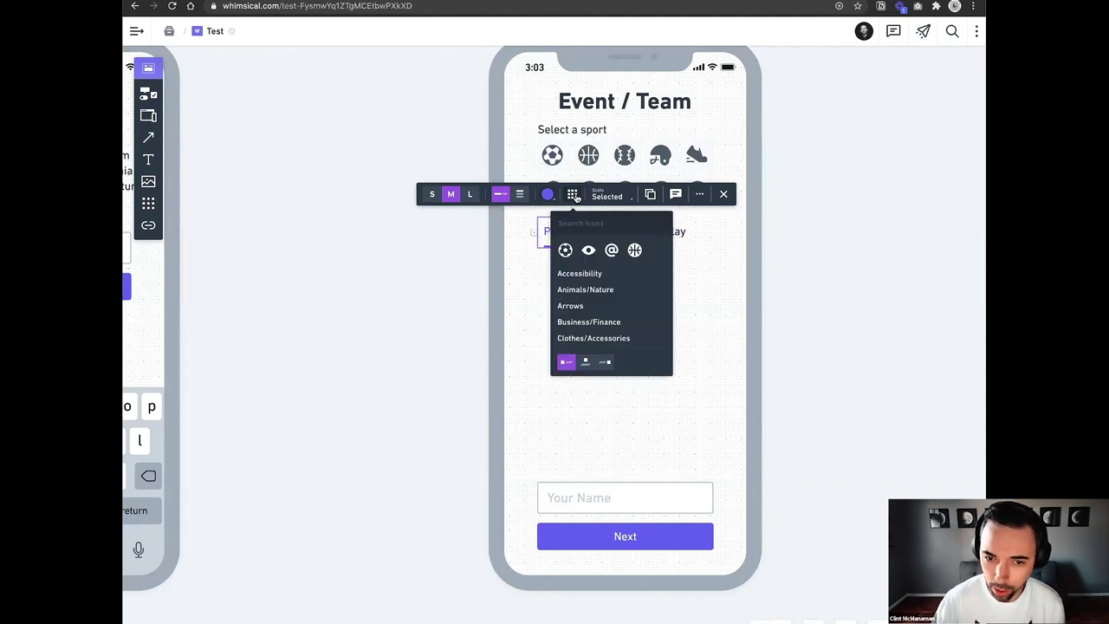
{"action": "left_click", "coordinate": [712, 248]}
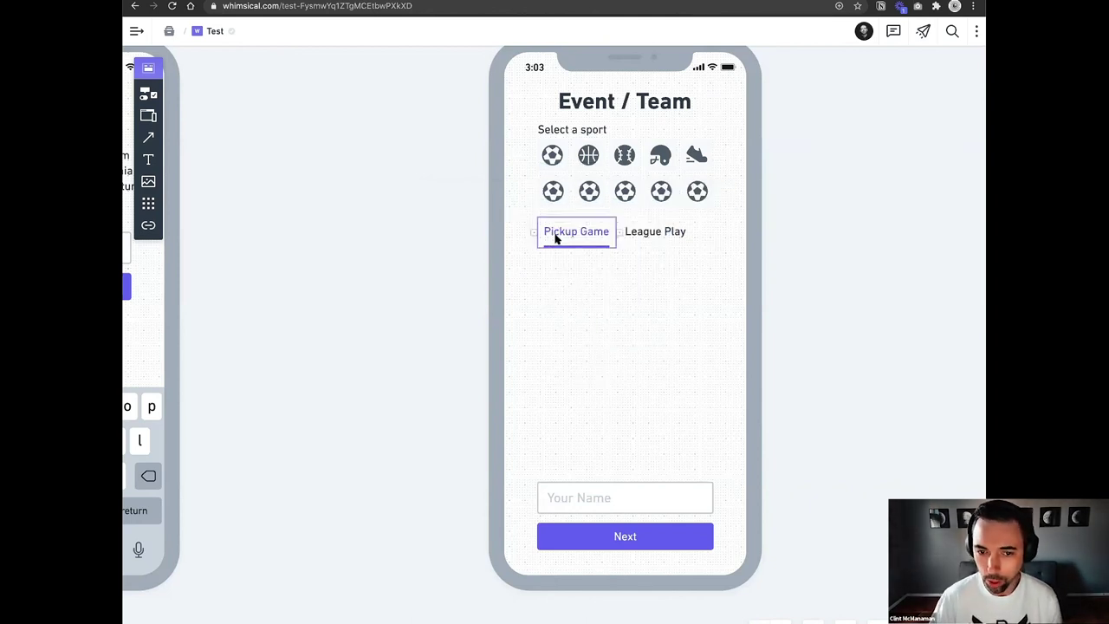
{"action": "left_click", "coordinate": [559, 234]}
{"action": "left_click", "coordinate": [509, 194]}
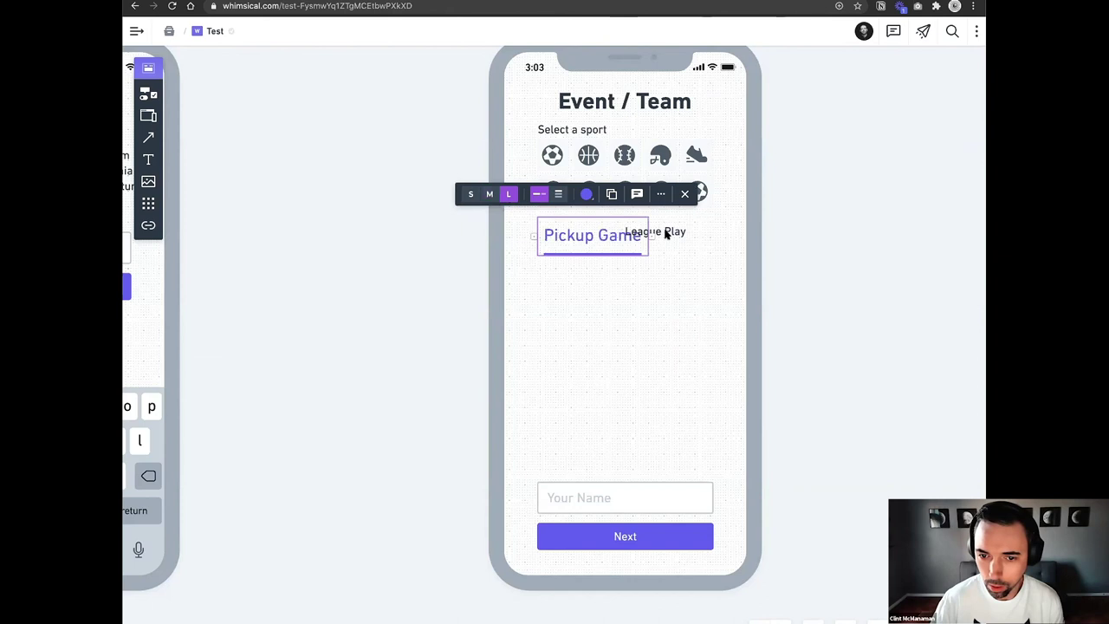
{"action": "left_click", "coordinate": [505, 194]}
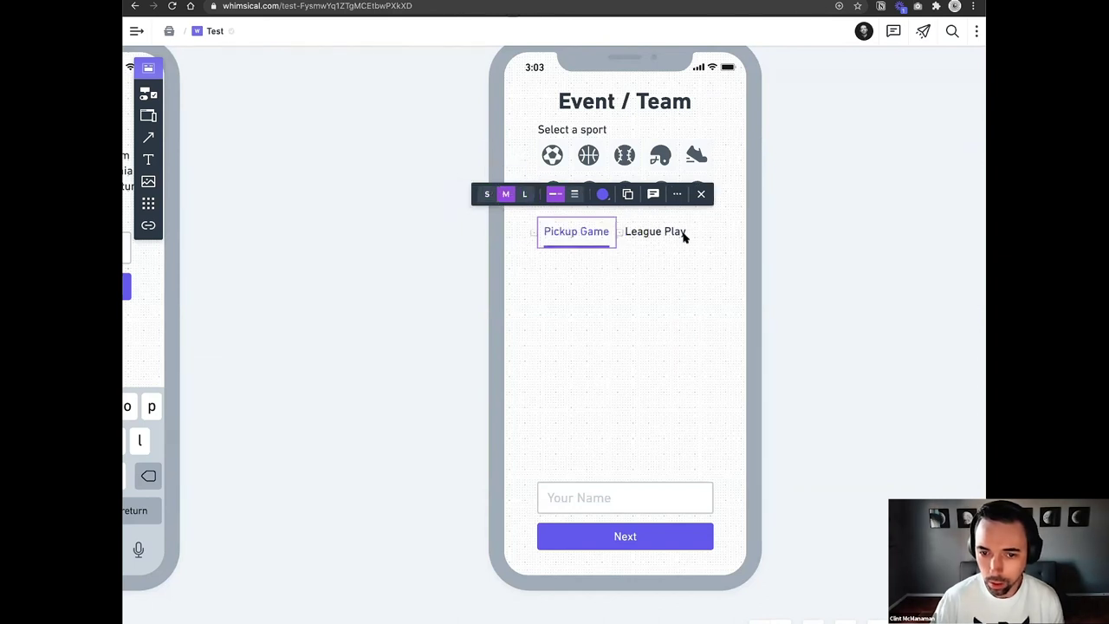
Group the Pickup Game and League Play tabs and shift them left so the tab text lines up with the "Select a sport" label.
{"action": "left_click", "coordinate": [655, 232], "text": "shift"}
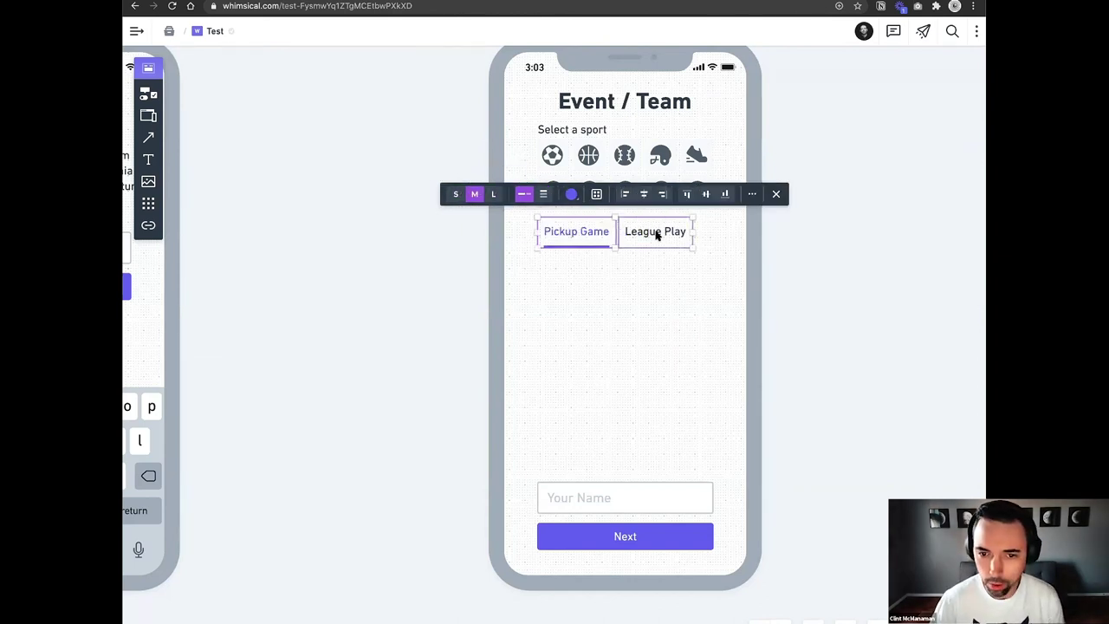
{"action": "left_click", "coordinate": [770, 248]}
{"action": "left_click", "coordinate": [594, 235]}
{"action": "left_click", "coordinate": [656, 230], "text": "shift"}
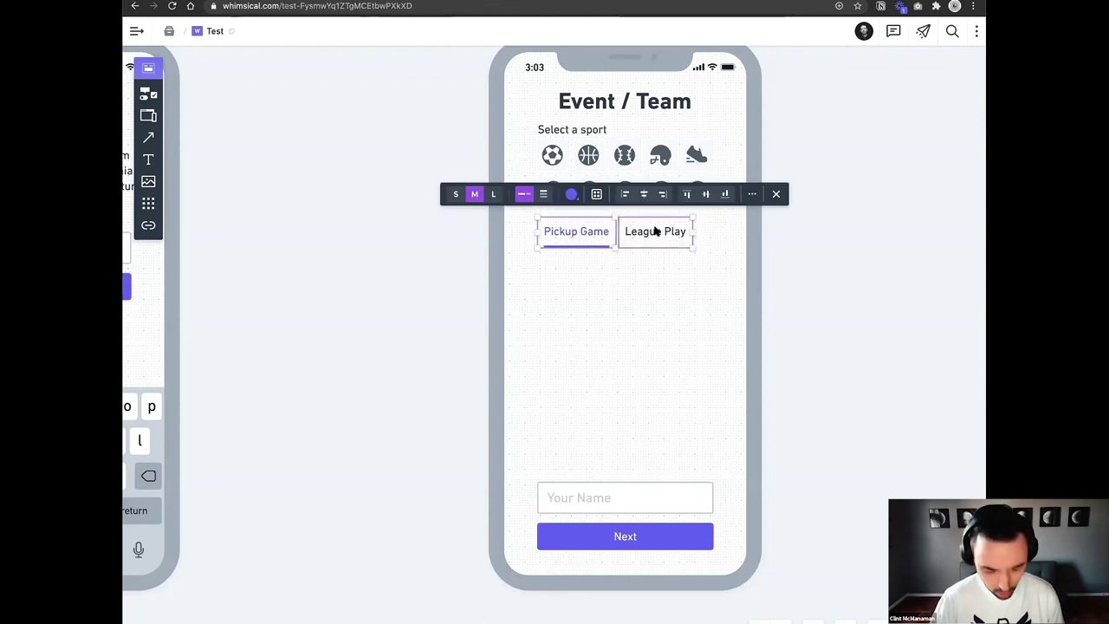
{"action": "key", "text": "super+g"}
{"action": "left_click_drag", "start_coordinate": [656, 231], "coordinate": [650, 232]}
{"action": "left_click", "coordinate": [788, 242]}
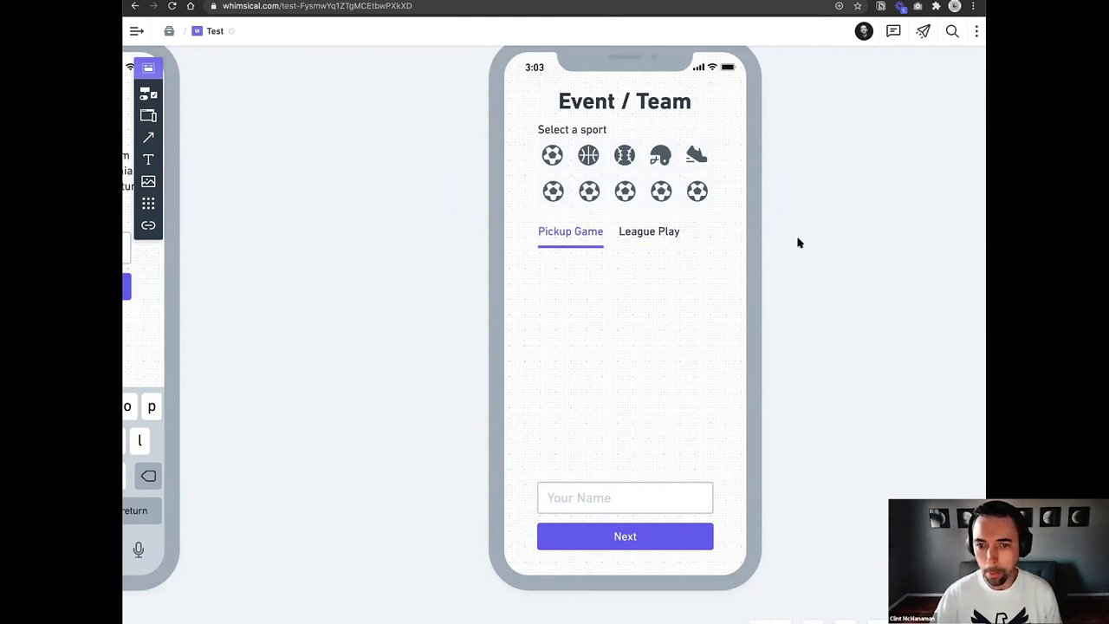
Move the League Play tab right, away from Pickup Game, so the two tabs spread across the content width.
{"action": "left_click", "coordinate": [641, 236]}
{"action": "left_click", "coordinate": [648, 236]}
{"action": "left_click_drag", "start_coordinate": [648, 236], "coordinate": [674, 236]}
{"action": "left_click", "coordinate": [805, 251]}
{"action": "left_click", "coordinate": [704, 286]}
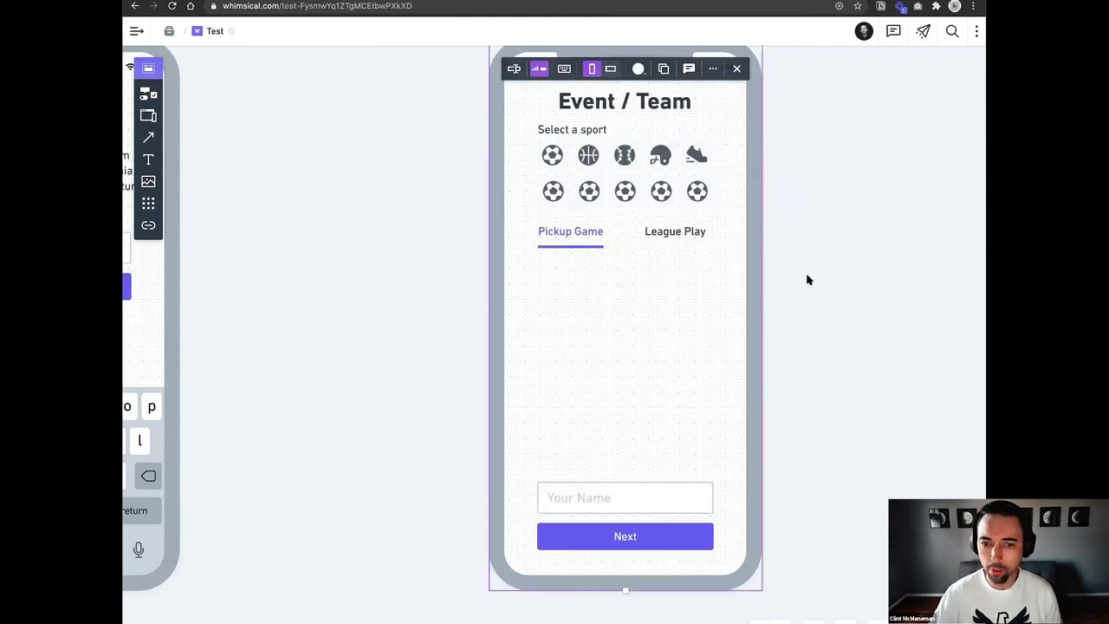
Move the Next button down slightly and place the "Your Name" input just below the Pickup Game and League Play tabs.
{"action": "scroll", "coordinate": [809, 280], "scroll_direction": "up", "scroll_amount": 2}
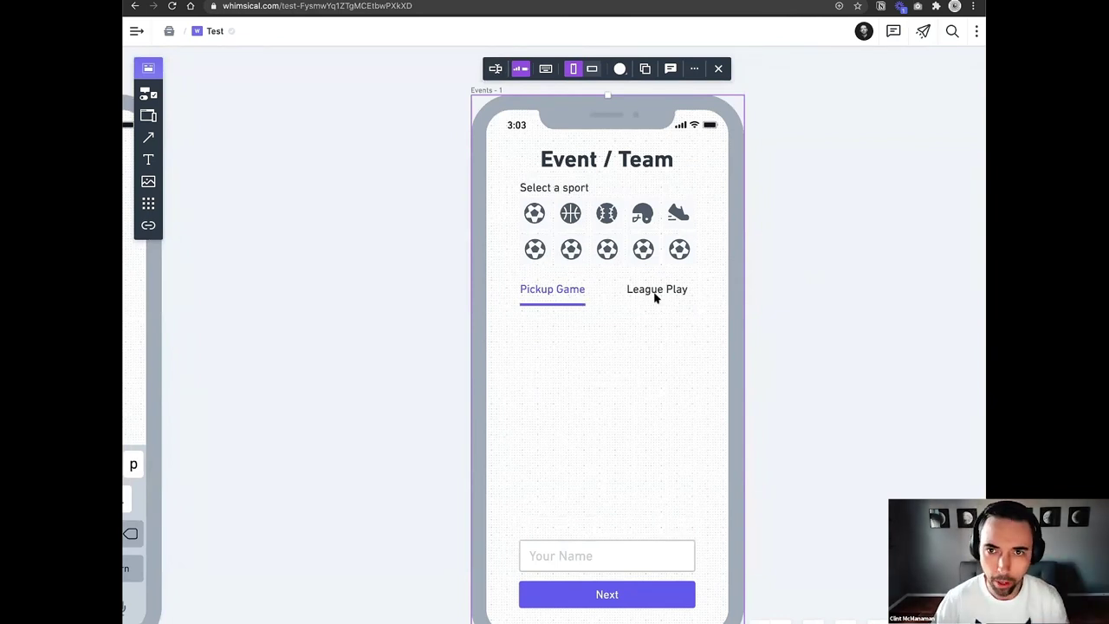
{"action": "scroll", "coordinate": [632, 416], "scroll_direction": "down", "scroll_amount": 1}
{"action": "left_click", "coordinate": [606, 545]}
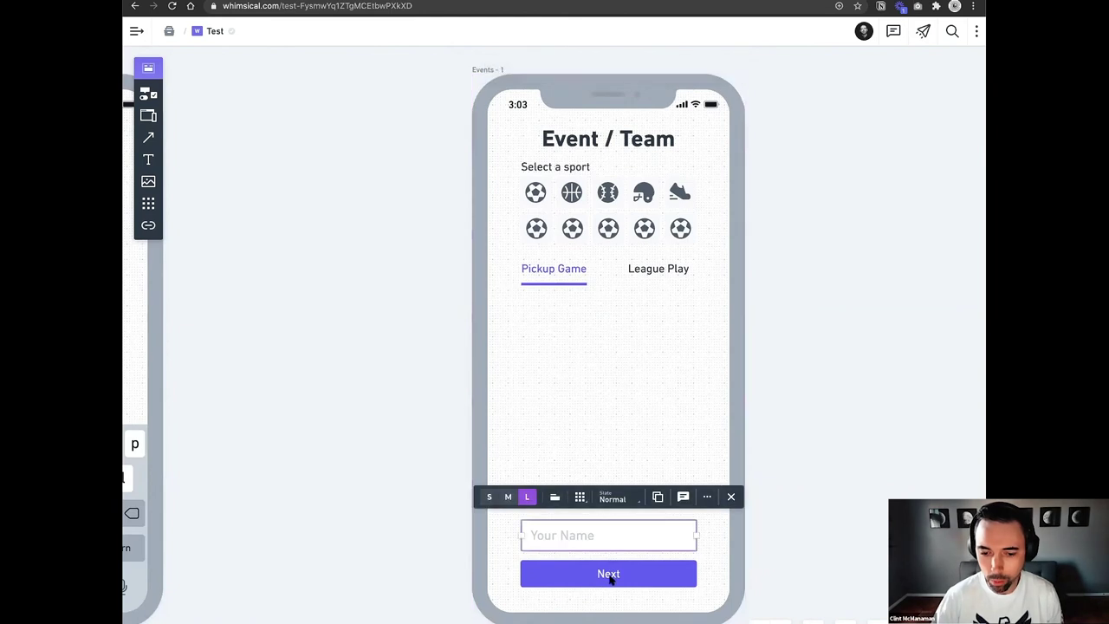
{"action": "mouse_move", "coordinate": [611, 579]}
{"action": "left_mouse_down"}
{"action": "mouse_move", "coordinate": [579, 314]}
{"action": "mouse_move", "coordinate": [601, 350]}
{"action": "mouse_move", "coordinate": [597, 582]}
{"action": "left_mouse_up"}
{"action": "left_click_drag", "start_coordinate": [575, 310], "coordinate": [577, 320]}
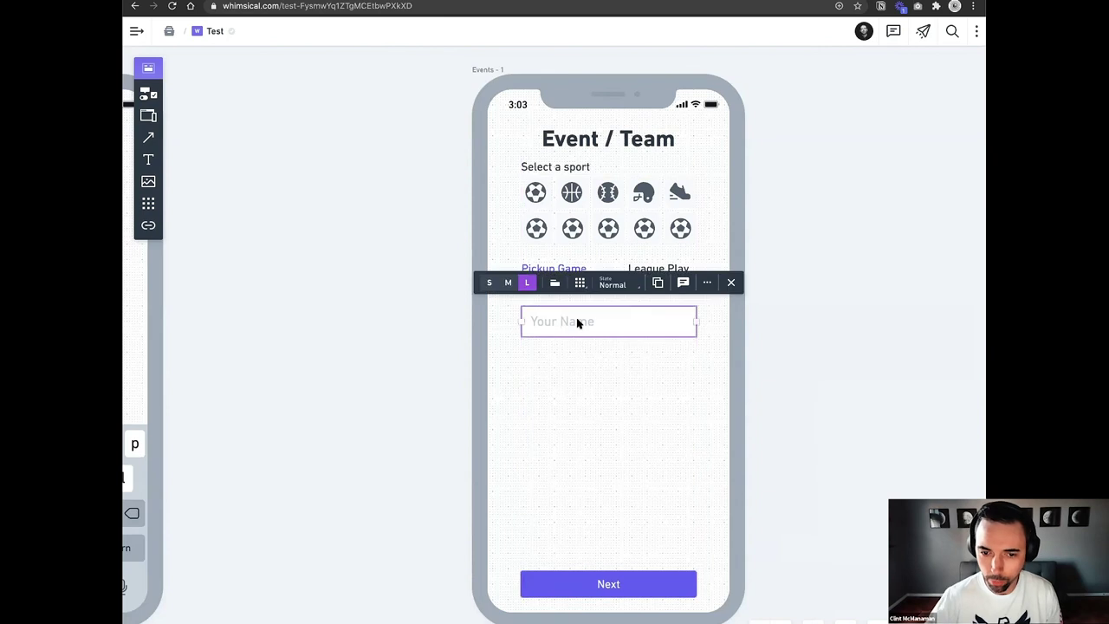
Add the label "Title" to the input field and change its placeholder to "Enter Title".
{"action": "left_click", "coordinate": [555, 283]}
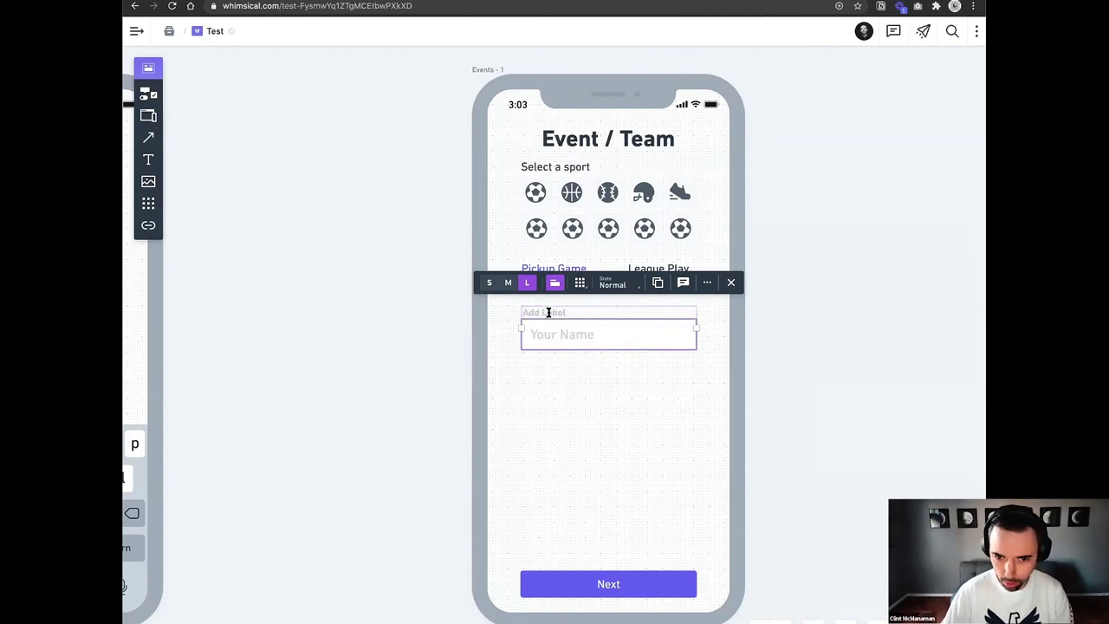
{"action": "type", "text": "Title"}
{"action": "left_click", "coordinate": [556, 337]}
{"action": "left_click", "coordinate": [556, 337]}
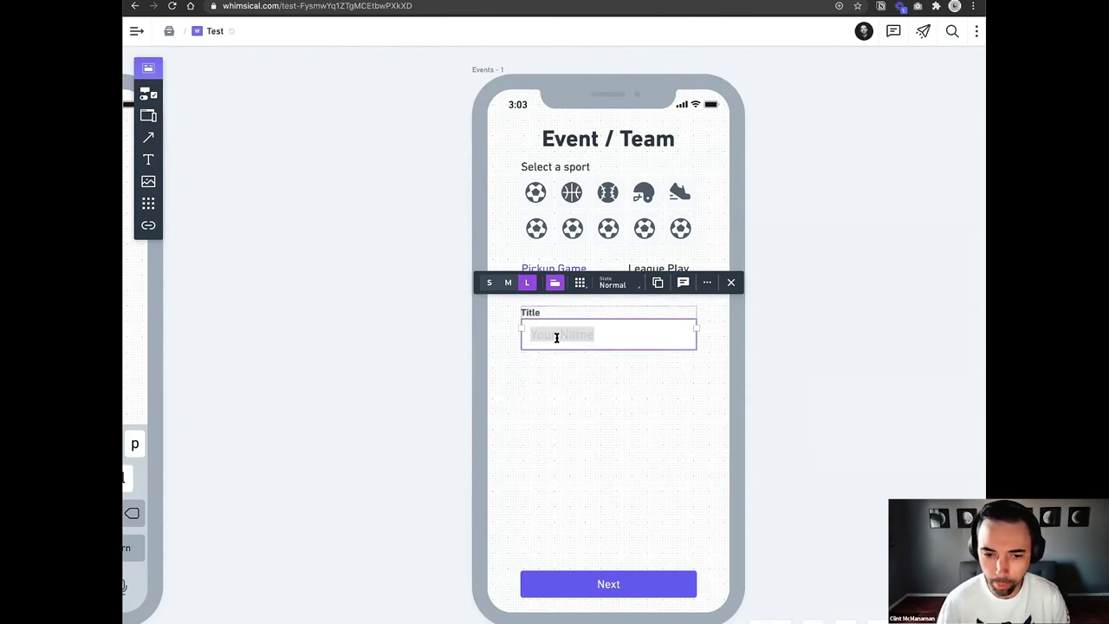
{"action": "type", "text": "Enter Titl"}
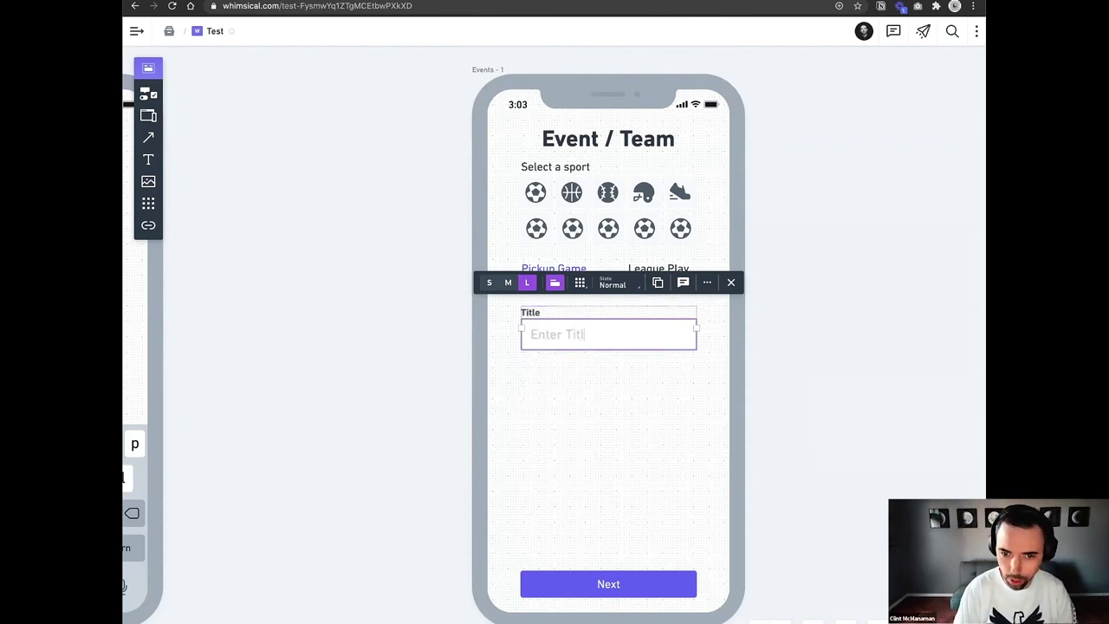
{"action": "type", "text": "e"}
{"action": "left_click", "coordinate": [767, 354]}
Duplicate the Title field directly below, label the copy "Address" and give it a sample street address as placeholder.
{"action": "left_click", "coordinate": [586, 335]}
{"action": "left_click_drag", "start_coordinate": [587, 335], "coordinate": [590, 388]}
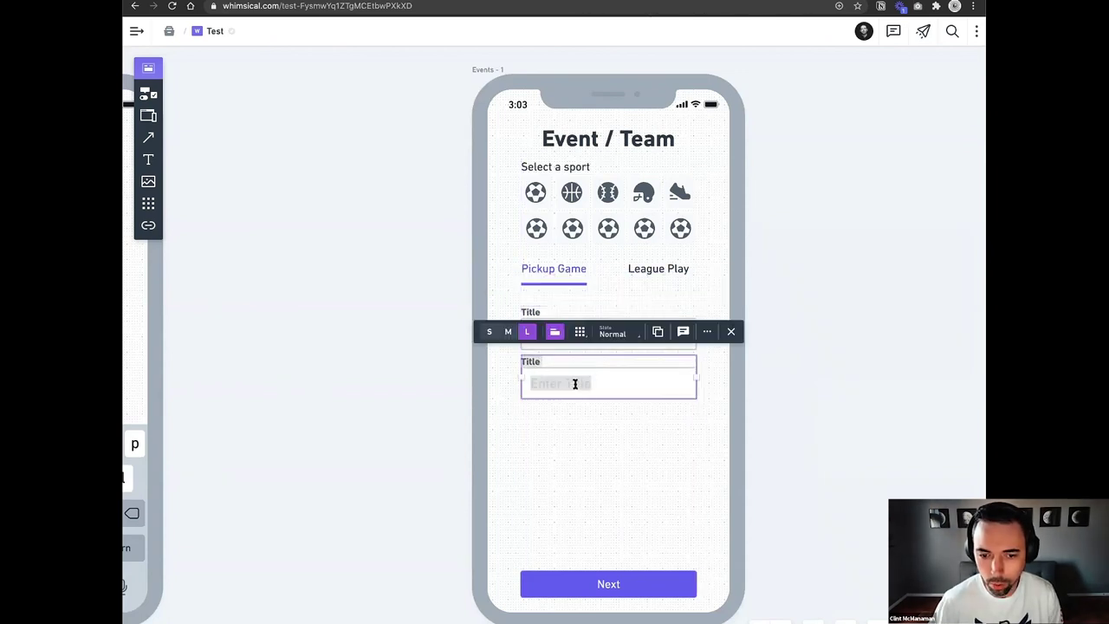
{"action": "left_click", "coordinate": [574, 382]}
{"action": "left_click", "coordinate": [529, 361]}
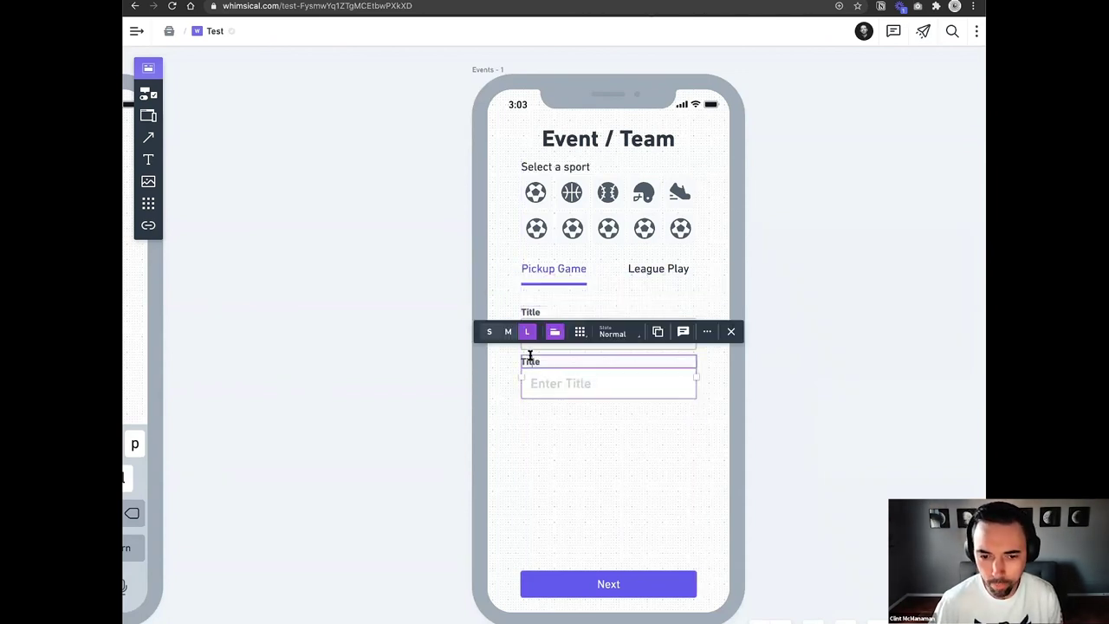
{"action": "type", "text": "Addre"}
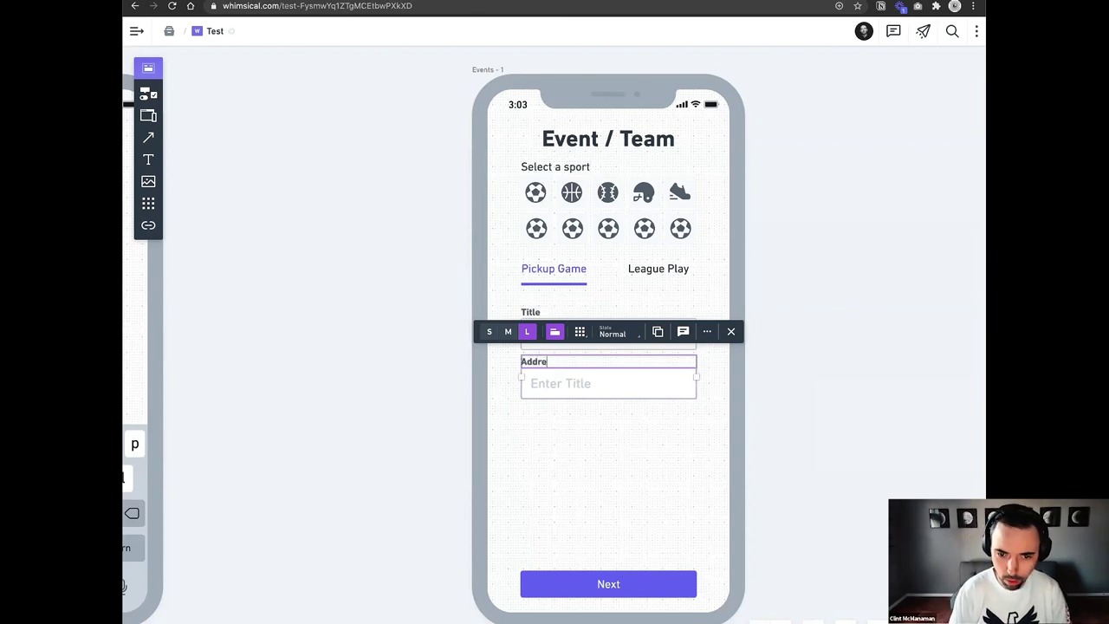
{"action": "type", "text": "ss"}
{"action": "double_click", "coordinate": [555, 382]}
{"action": "type", "text": "123"}
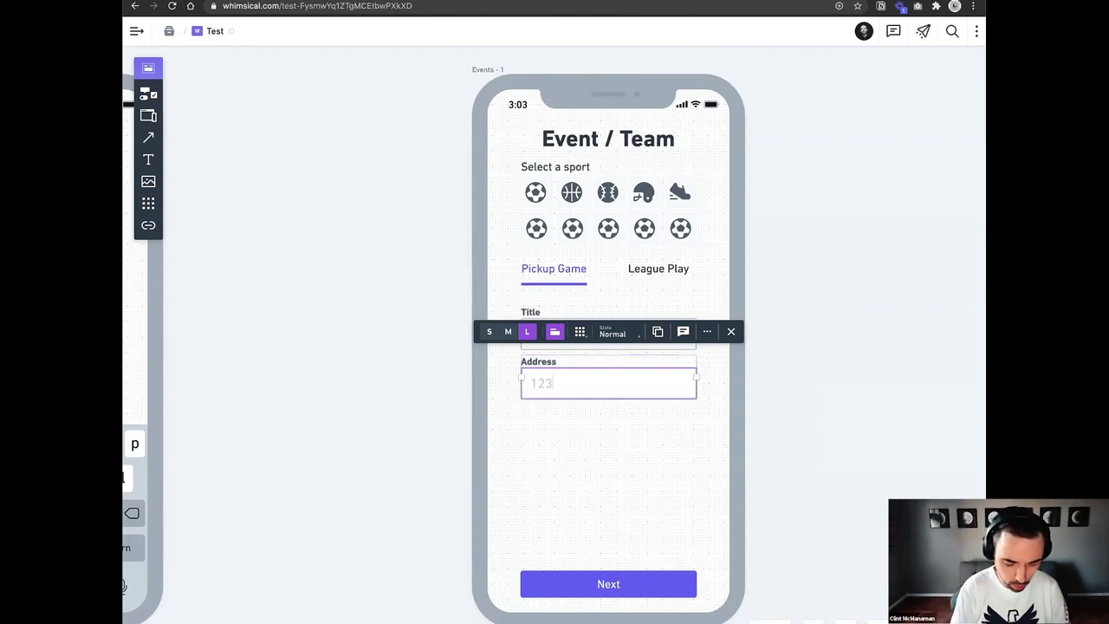
{"action": "type", "text": " Awesome W"}
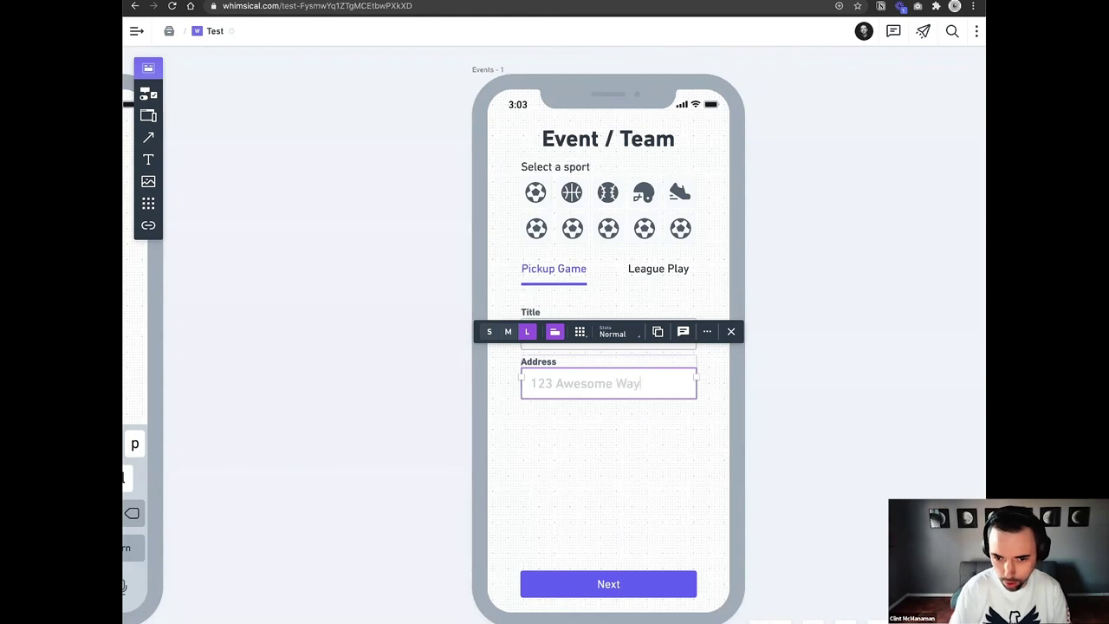
{"action": "type", "text": "ay"}
{"action": "left_click", "coordinate": [822, 436]}
Duplicate the Address field below it, label the copy "City" and set its placeholder to "Awesometown".
{"action": "left_click", "coordinate": [586, 378]}
{"action": "left_click_drag", "start_coordinate": [586, 379], "coordinate": [584, 442]}
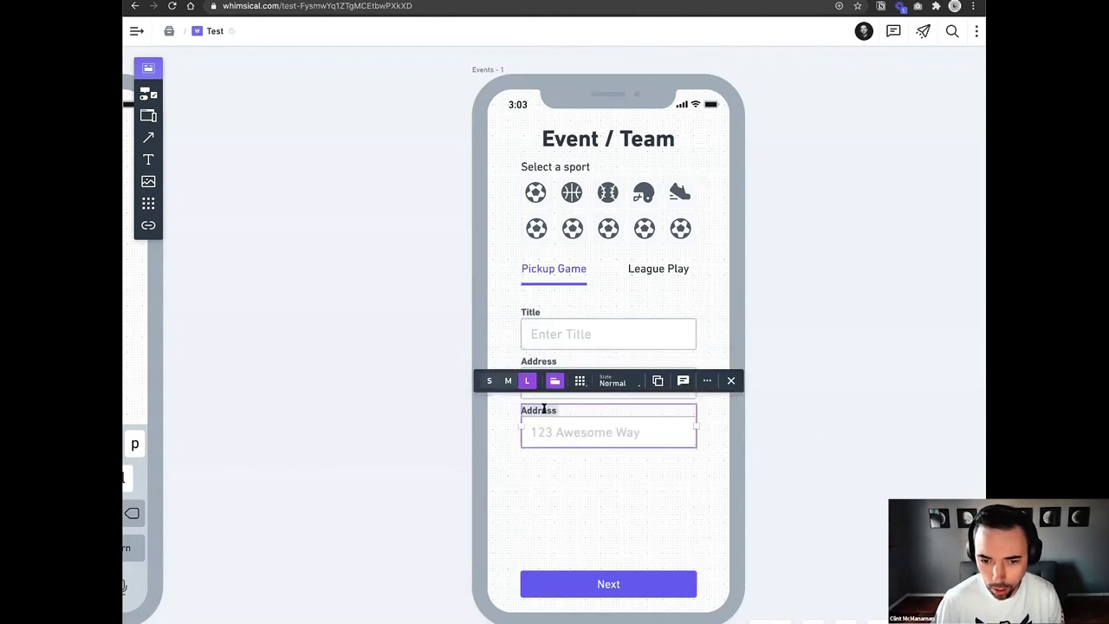
{"action": "left_click", "coordinate": [543, 409]}
{"action": "type", "text": "City"}
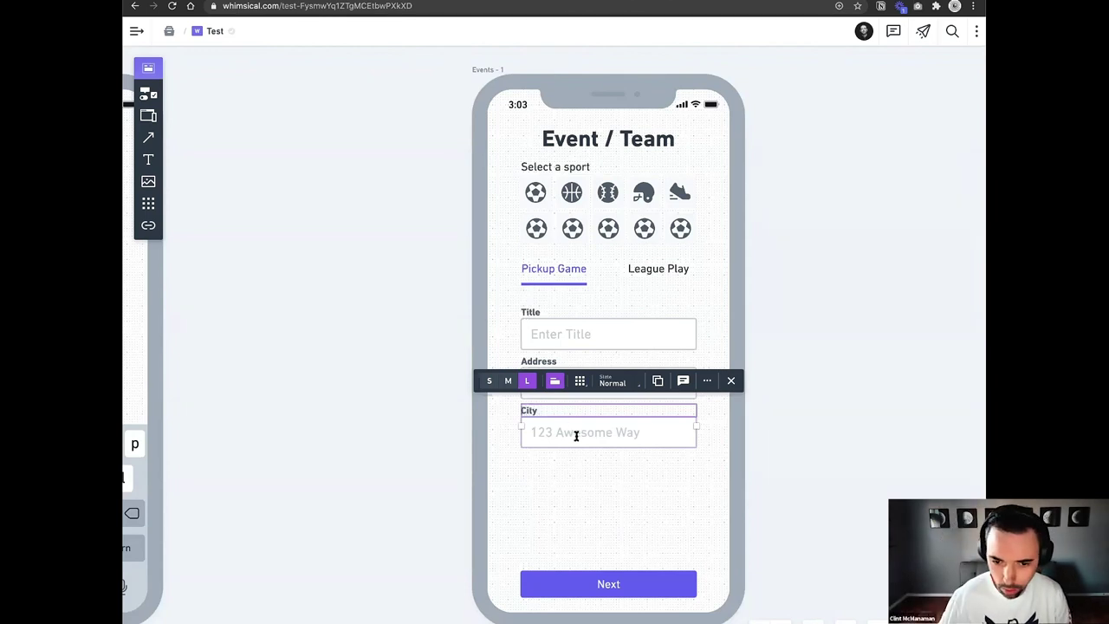
{"action": "double_click", "coordinate": [576, 435]}
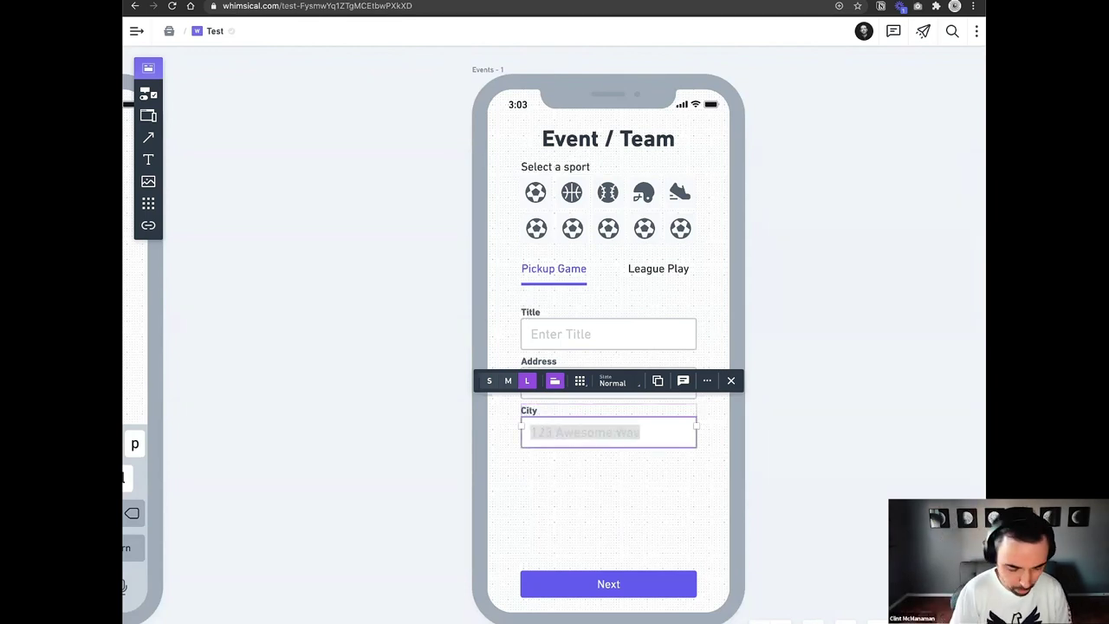
{"action": "type", "text": "Awesometown"}
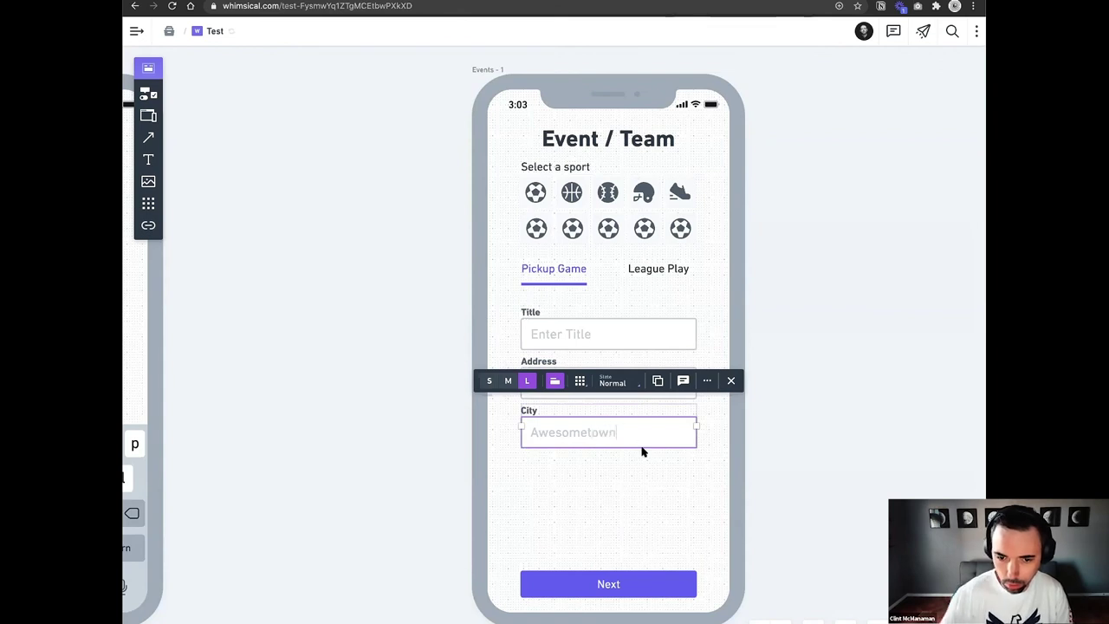
{"action": "left_click", "coordinate": [797, 449]}
Duplicate the City field below it, label the copy "Date" and set its placeholder to "1/1/21".
{"action": "left_click", "coordinate": [569, 440]}
{"action": "left_click_drag", "start_coordinate": [569, 440], "coordinate": [565, 483]}
{"action": "double_click", "coordinate": [565, 481]}
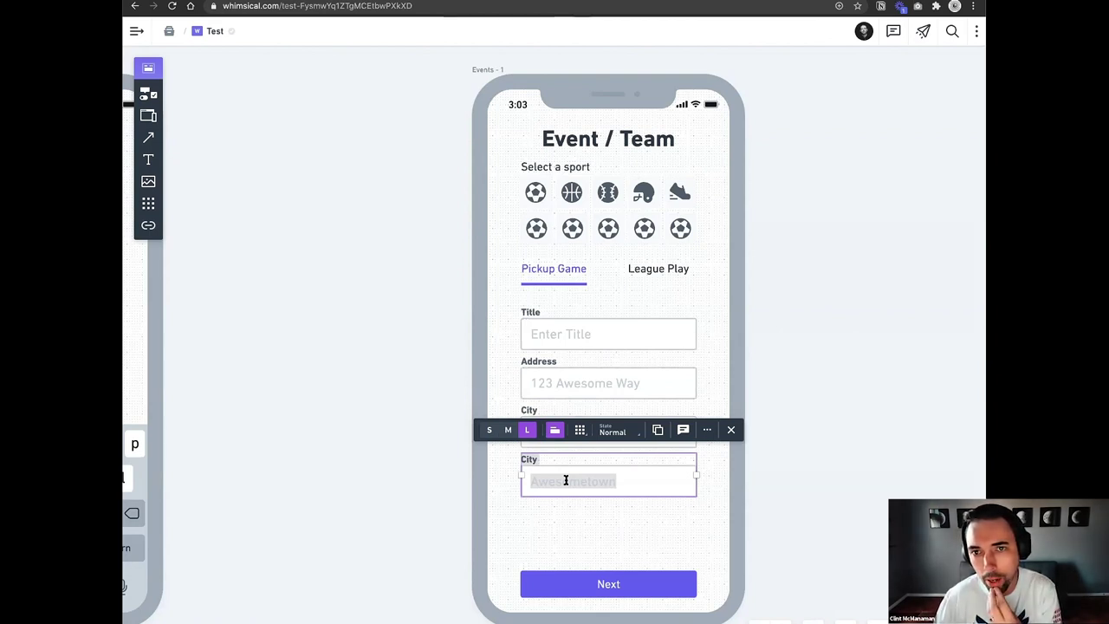
{"action": "double_click", "coordinate": [529, 459]}
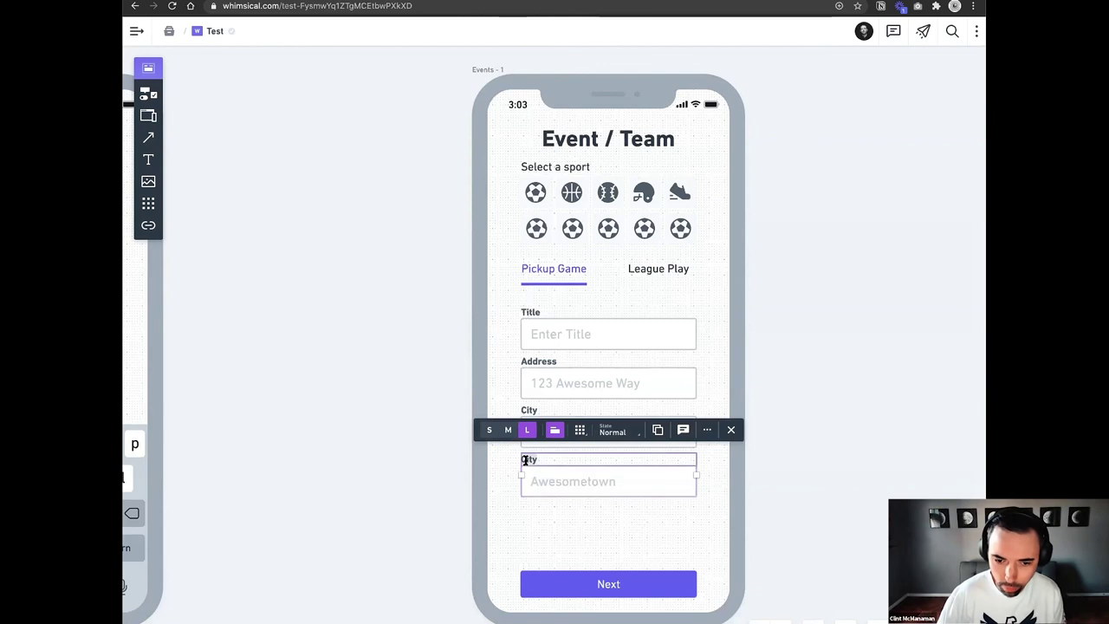
{"action": "type", "text": "Date"}
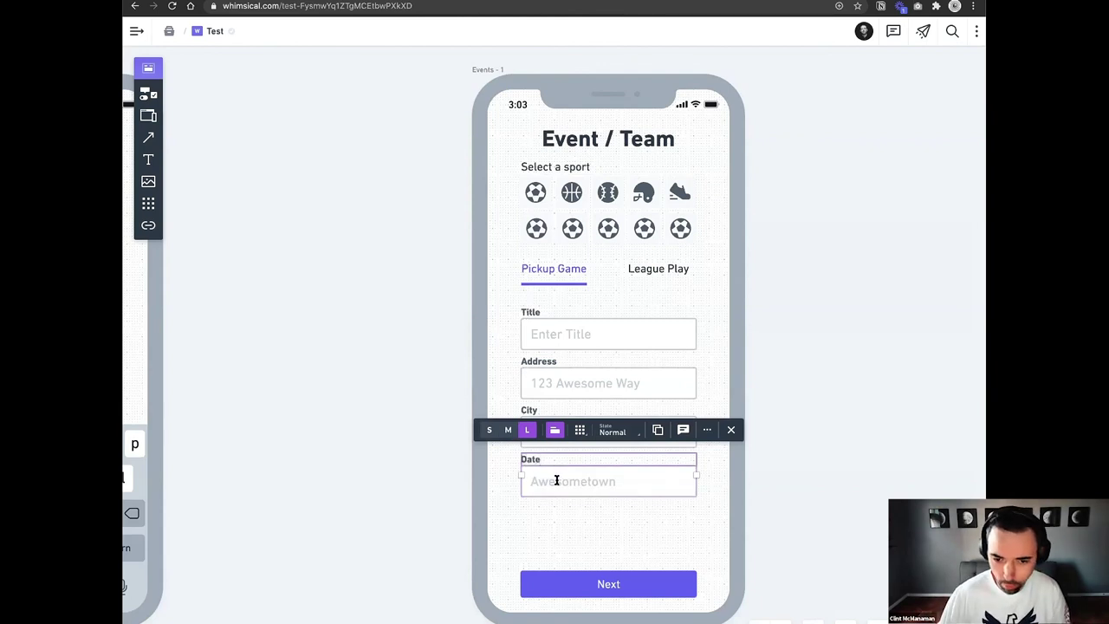
{"action": "double_click", "coordinate": [556, 480]}
{"action": "type", "text": "1/1/21"}
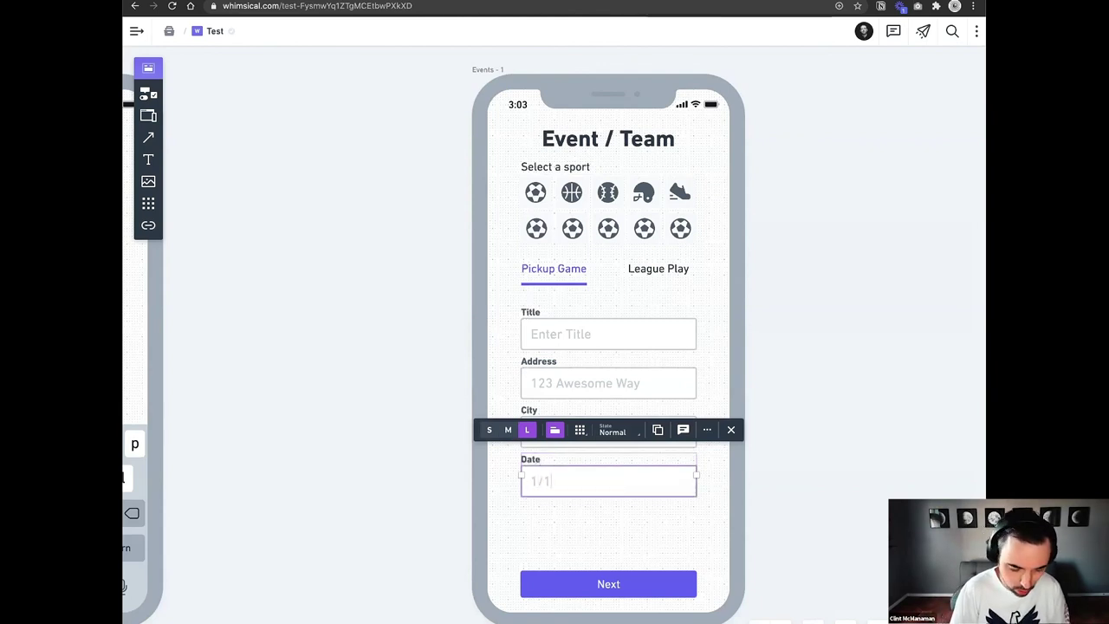
{"action": "left_click", "coordinate": [785, 476]}
Duplicate the Date field below it, label the copy "Time" and set its placeholder to "7:00pm".
{"action": "left_click", "coordinate": [580, 471]}
{"action": "left_click_drag", "start_coordinate": [579, 471], "coordinate": [575, 520]}
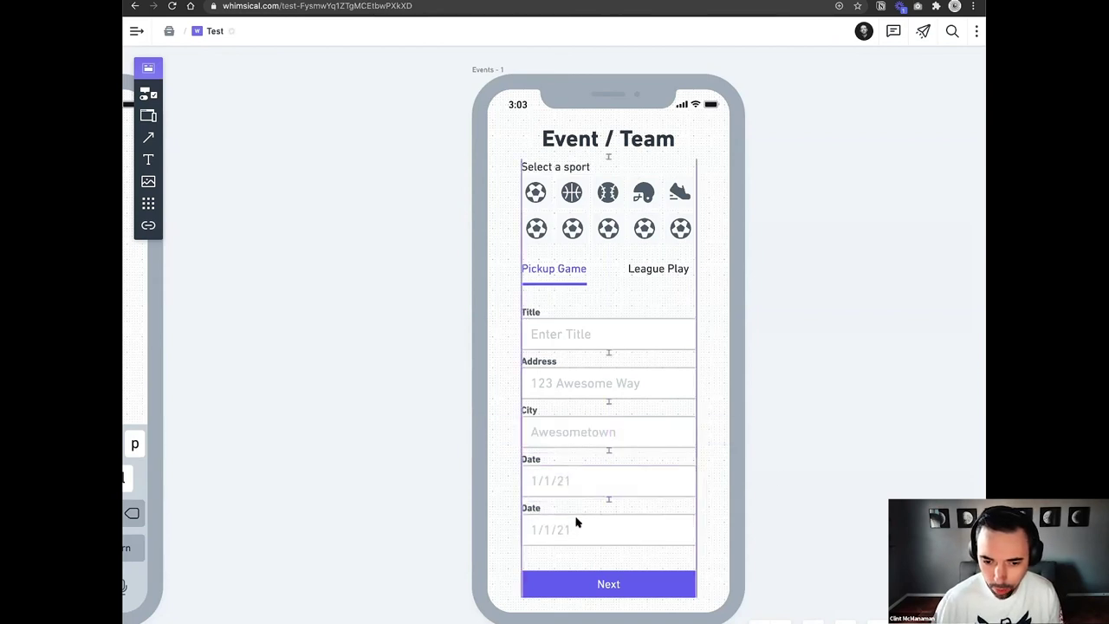
{"action": "left_click", "coordinate": [527, 511]}
{"action": "type", "text": "T"}
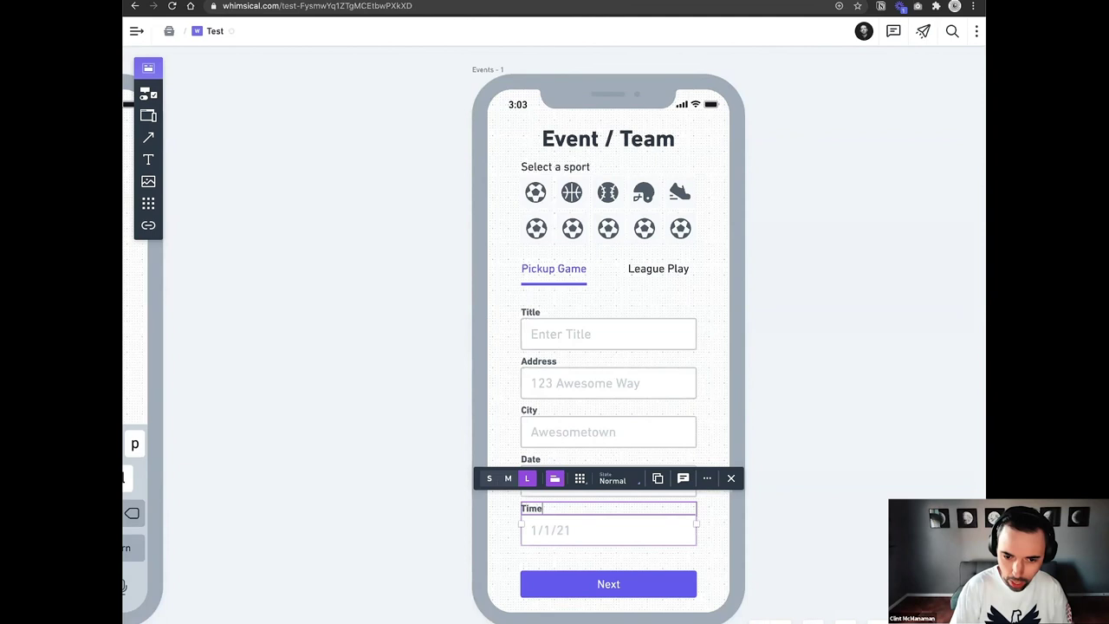
{"action": "type", "text": "ime"}
{"action": "left_click", "coordinate": [547, 520]}
{"action": "left_click", "coordinate": [547, 520]}
{"action": "type", "text": "7"}
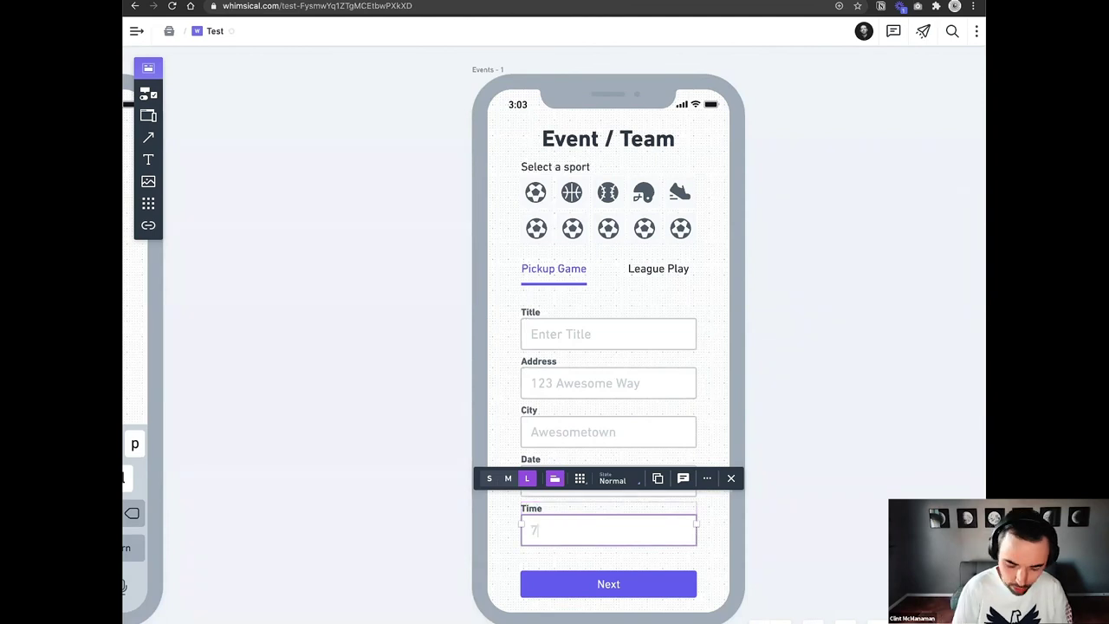
{"action": "type", "text": ":00pm"}
{"action": "left_click", "coordinate": [791, 509]}
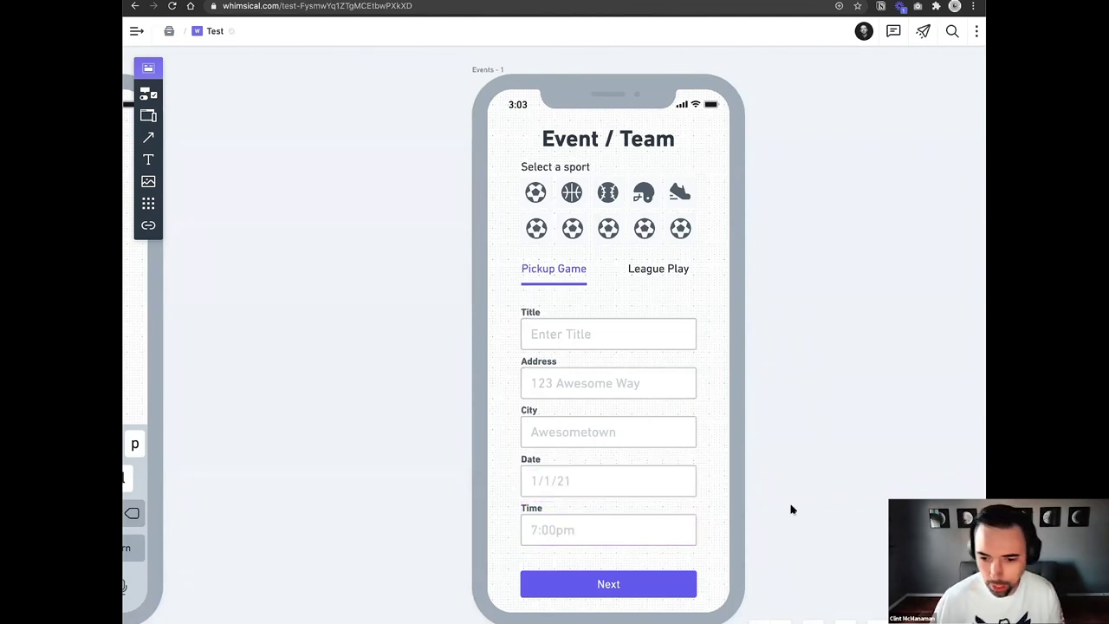
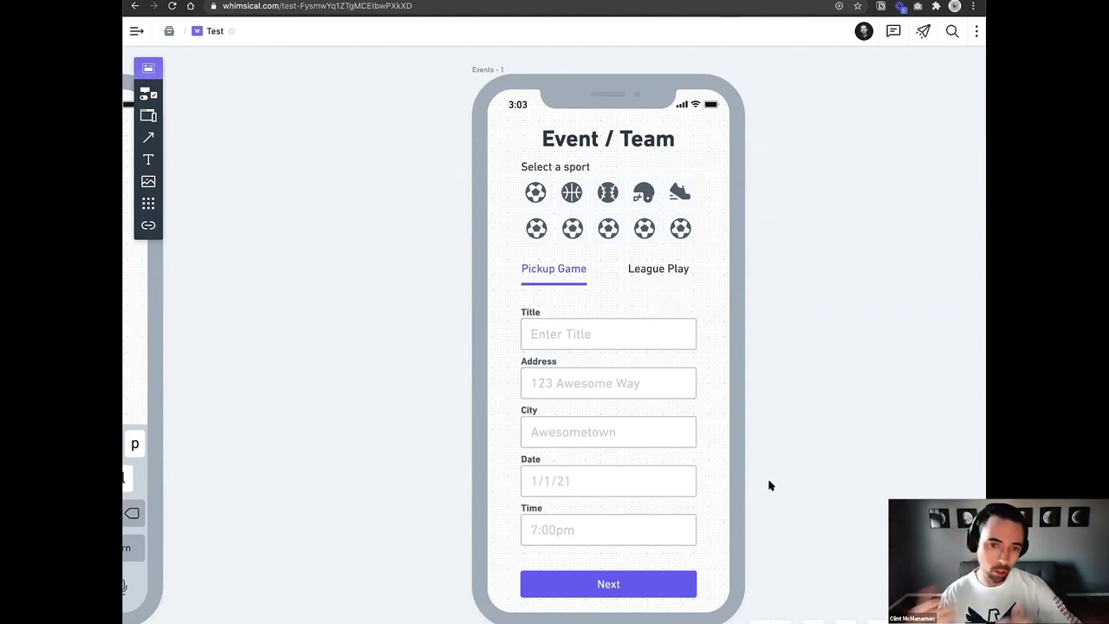
Change the Next button's text to "Create Event".
{"action": "scroll", "coordinate": [768, 483], "scroll_direction": "down", "scroll_amount": 2}
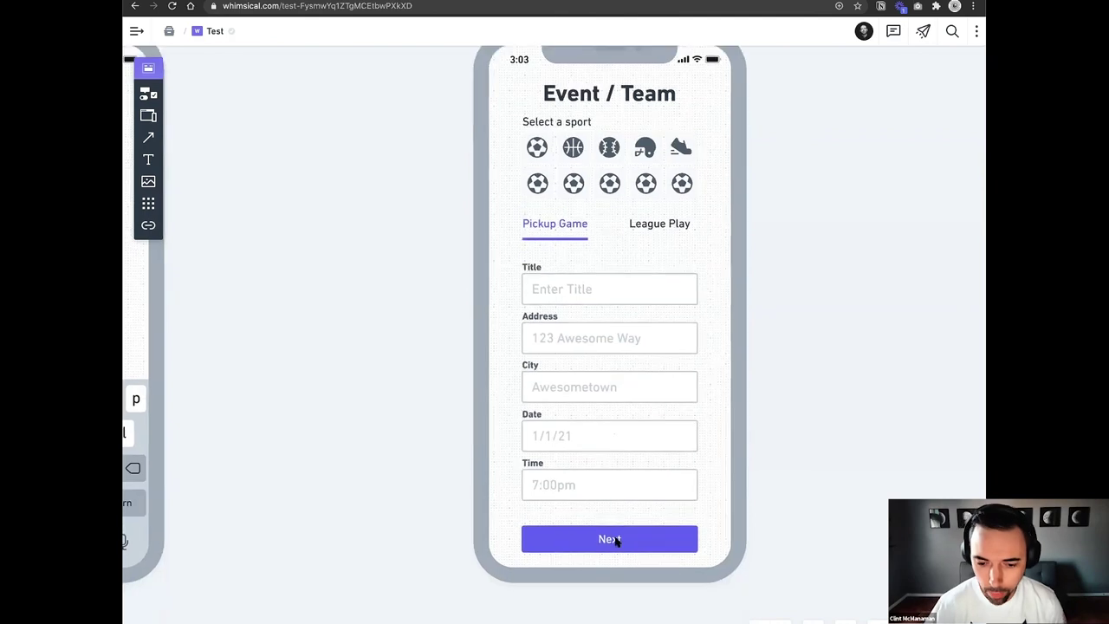
{"action": "double_click", "coordinate": [615, 538]}
{"action": "type", "text": "Create Event"}
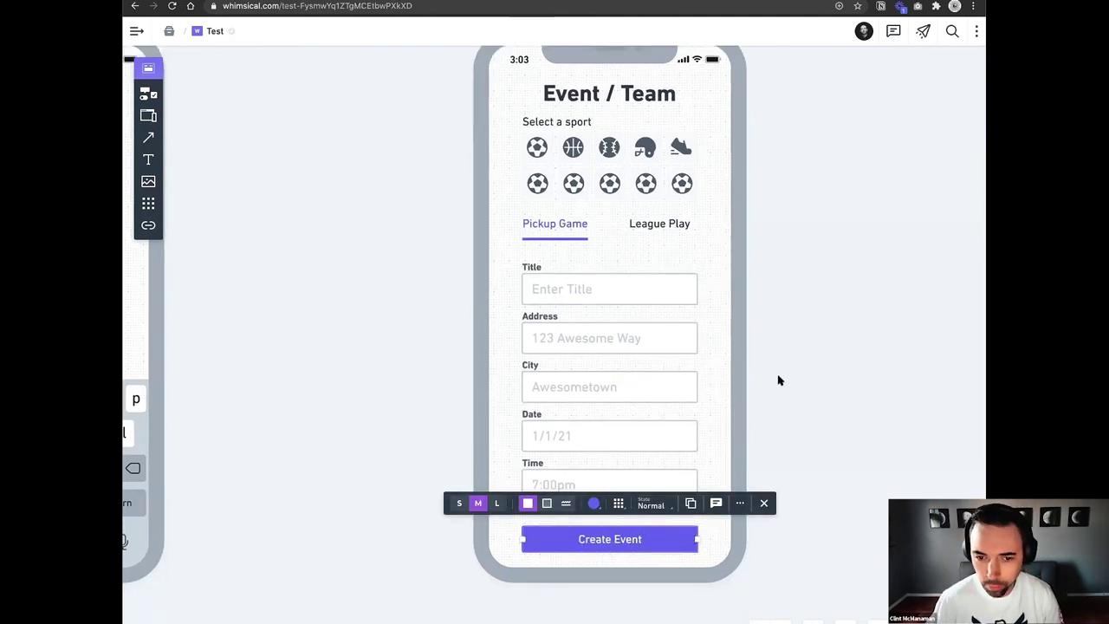
{"action": "left_click", "coordinate": [778, 380]}
Shift the Create Event button up slightly, closer to the Time field.
{"action": "scroll", "coordinate": [720, 460], "scroll_direction": "down", "scroll_amount": 3}
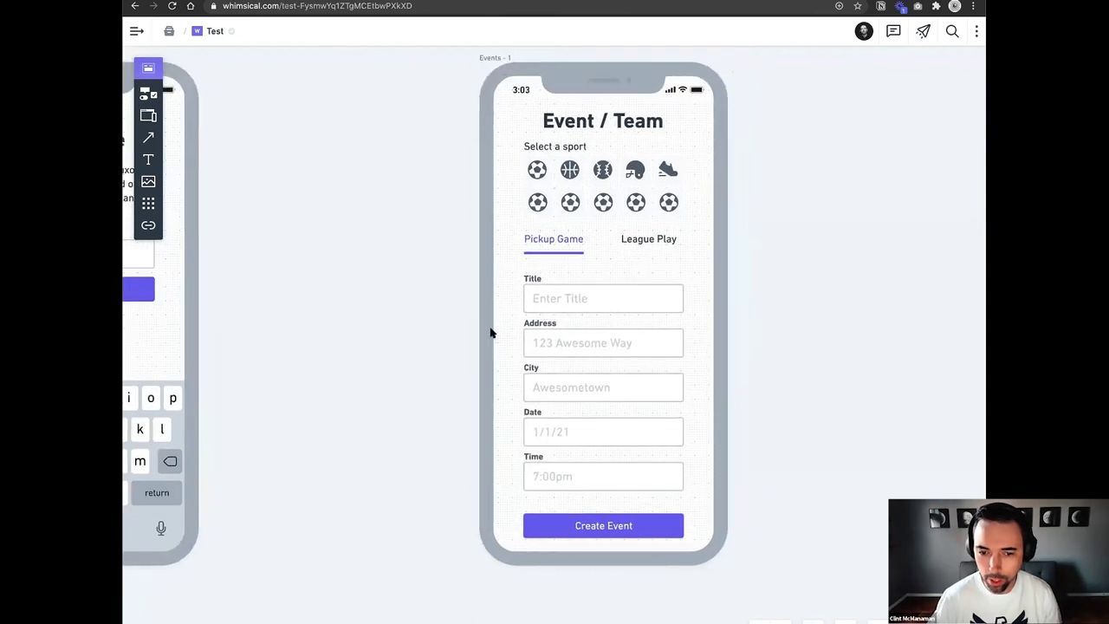
{"action": "left_click_drag", "start_coordinate": [698, 494], "coordinate": [505, 289]}
{"action": "left_click", "coordinate": [705, 546]}
{"action": "left_click_drag", "start_coordinate": [698, 550], "coordinate": [473, 275]}
{"action": "left_click", "coordinate": [611, 526]}
{"action": "left_click", "coordinate": [609, 525]}
{"action": "left_click", "coordinate": [608, 526]}
{"action": "left_click_drag", "start_coordinate": [608, 526], "coordinate": [607, 521]}
{"action": "left_click", "coordinate": [718, 326]}
Duplicate the Events - 1 phone frame to its right and name the copy "Events - 1 - When Typing".
{"action": "scroll", "coordinate": [720, 322], "scroll_direction": "down", "scroll_amount": 3}
{"action": "left_click_drag", "start_coordinate": [430, 104], "coordinate": [669, 124]}
{"action": "scroll", "coordinate": [662, 121], "scroll_direction": "right", "scroll_amount": 2}
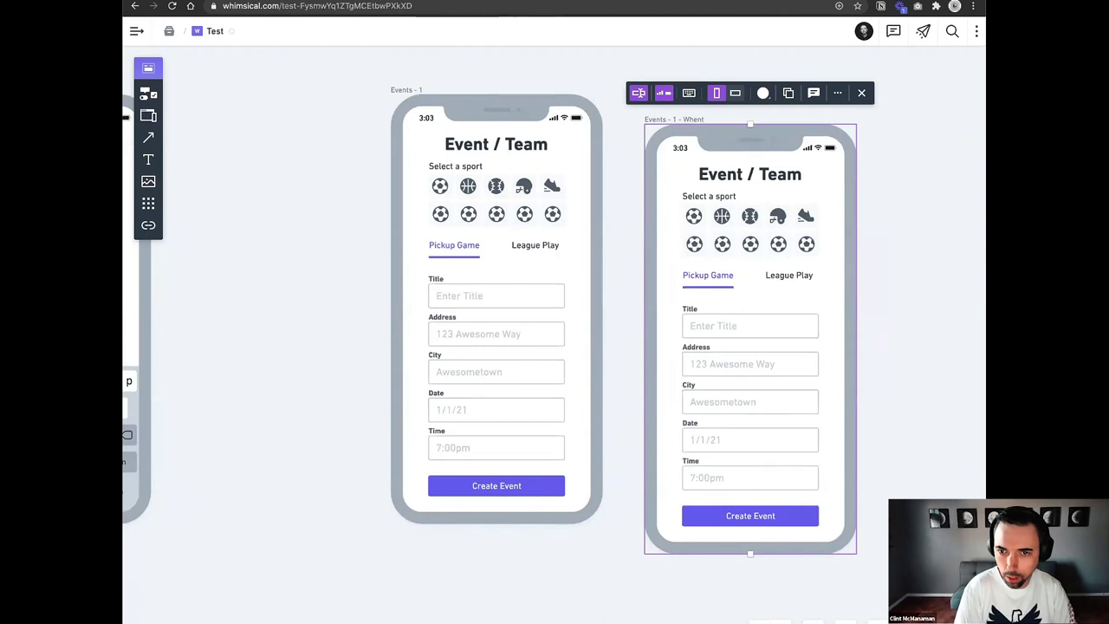
{"action": "type", "text": "ping"}
{"action": "left_click", "coordinate": [909, 232]}
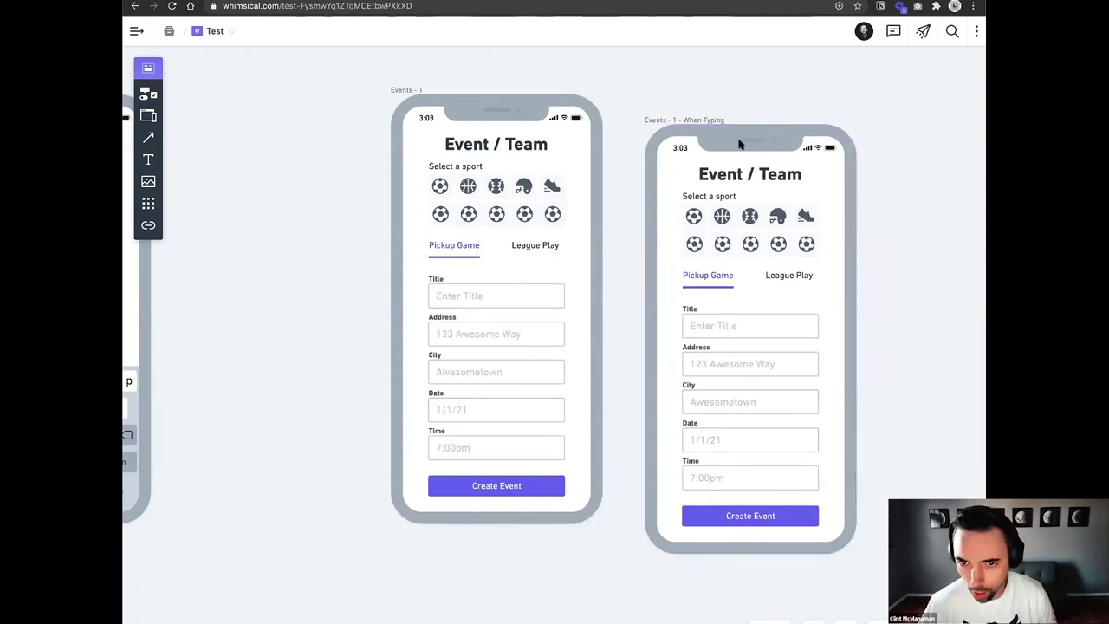
Show the on-screen keyboard in the "Events - 1 - When Typing" frame.
{"action": "key", "text": "ctrl+v"}
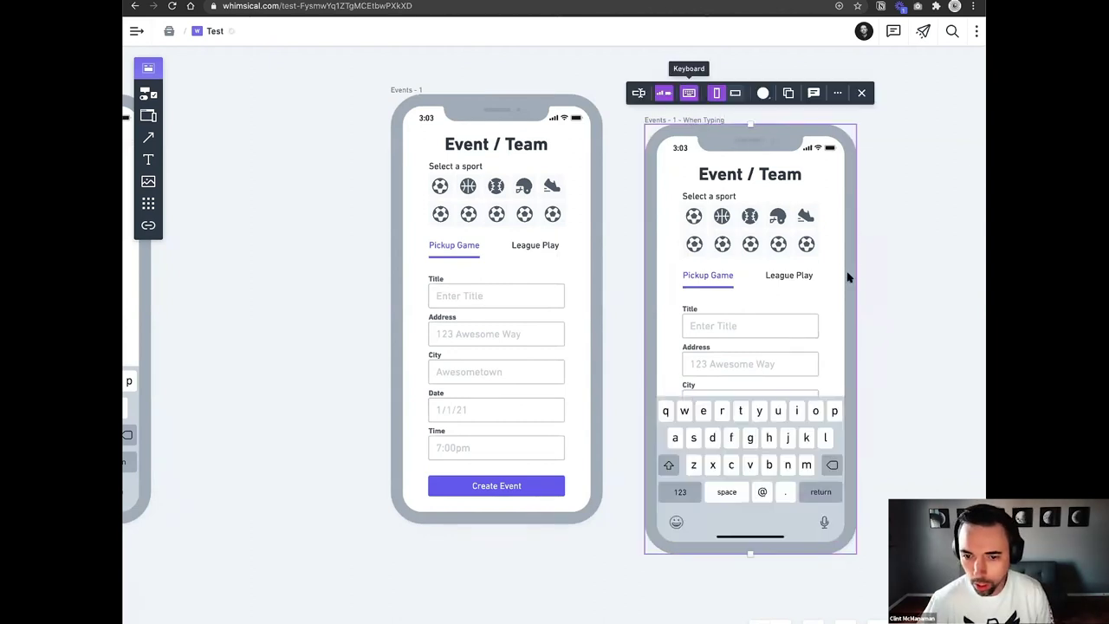
{"action": "scroll", "coordinate": [834, 317], "scroll_direction": "right", "scroll_amount": 2}
{"action": "key", "text": "Escape"}
Set the Title field's state to Focused in the "When Typing" frame.
{"action": "left_click", "coordinate": [654, 325]}
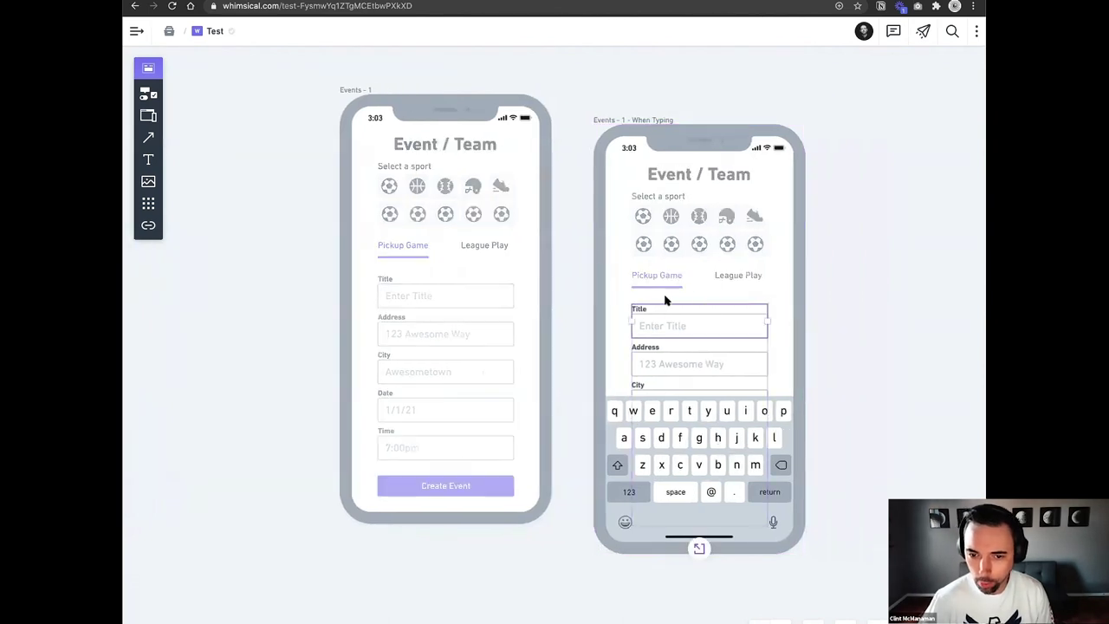
{"action": "left_click", "coordinate": [706, 283]}
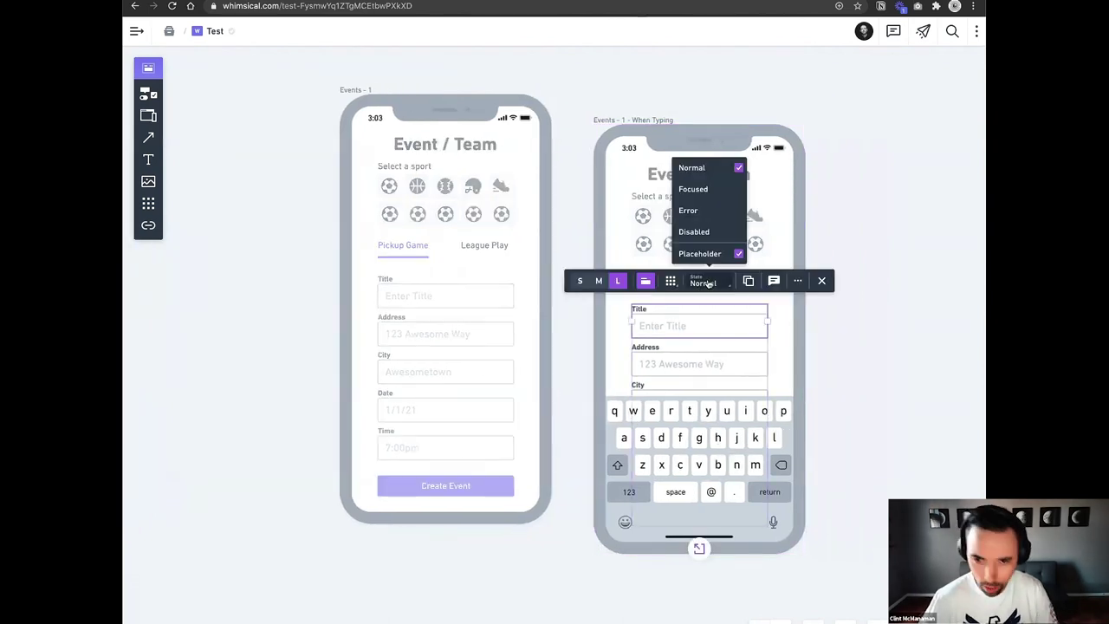
{"action": "left_click", "coordinate": [707, 188]}
{"action": "left_click", "coordinate": [862, 355]}
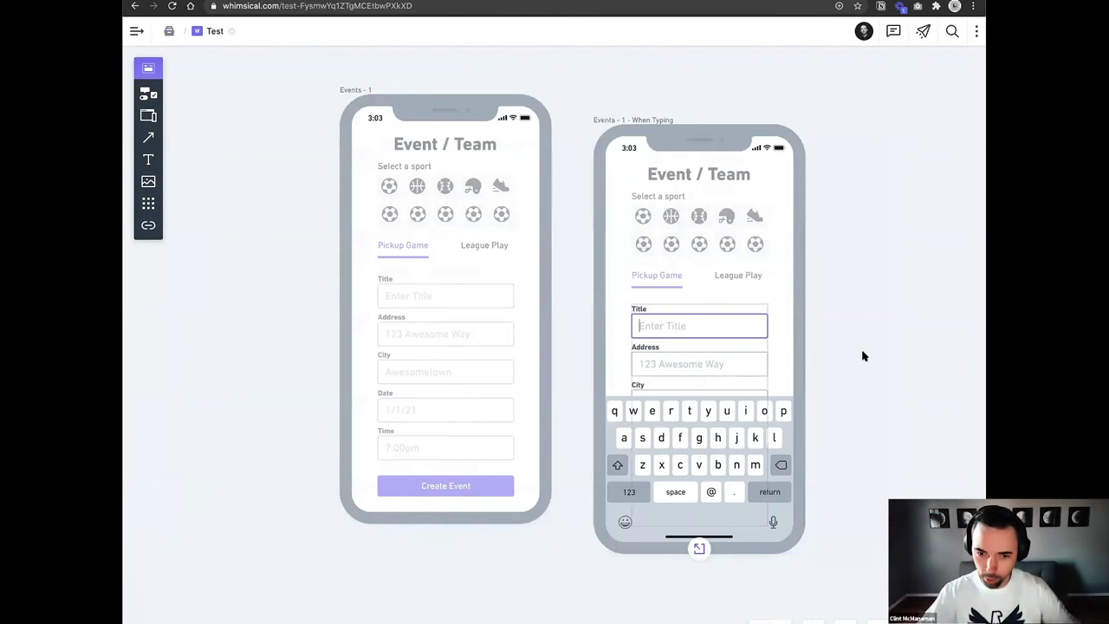
Duplicate the Events - 1 phone frame and place the copy to the right of the "When Typing" frame.
{"action": "scroll", "coordinate": [864, 283], "scroll_direction": "down", "scroll_amount": 2}
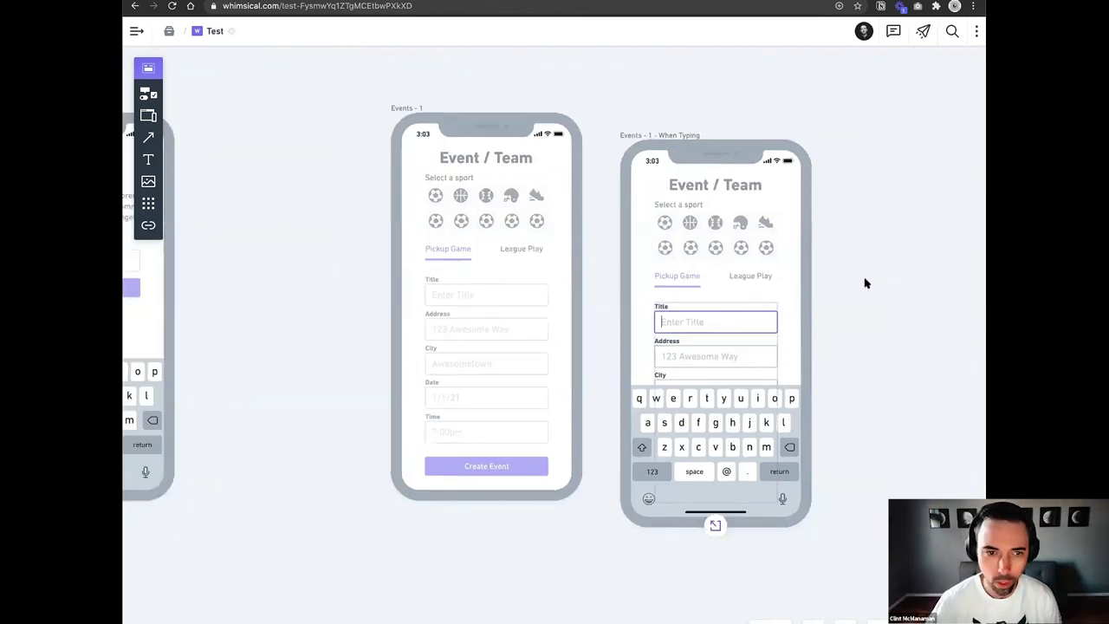
{"action": "scroll", "coordinate": [865, 283], "scroll_direction": "right", "scroll_amount": 3}
{"action": "left_click", "coordinate": [317, 124]}
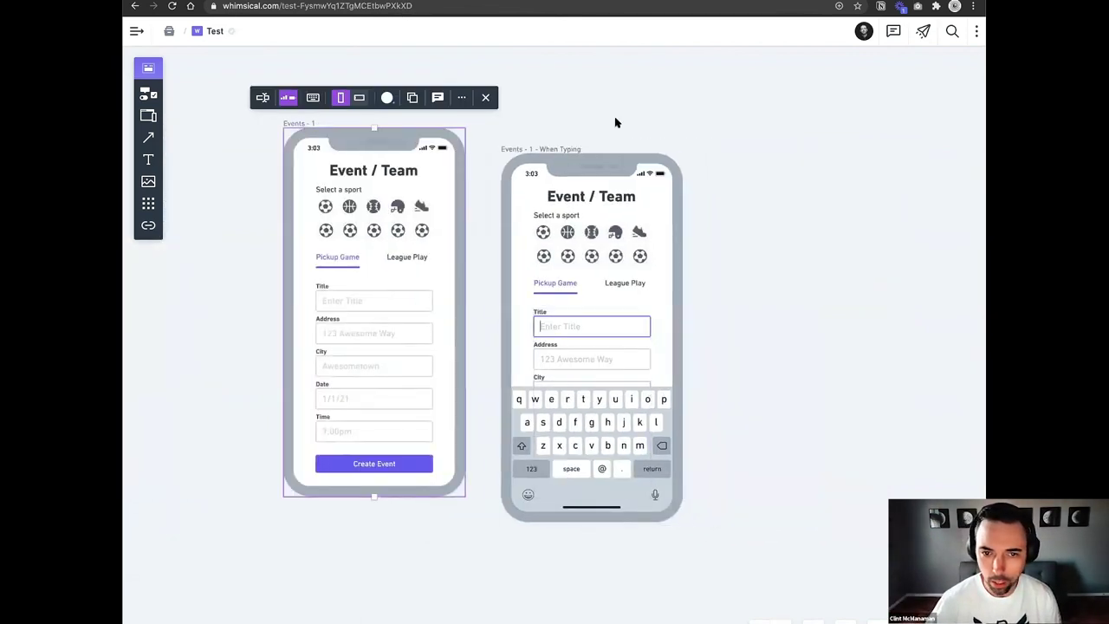
{"action": "key", "text": "ctrl+d"}
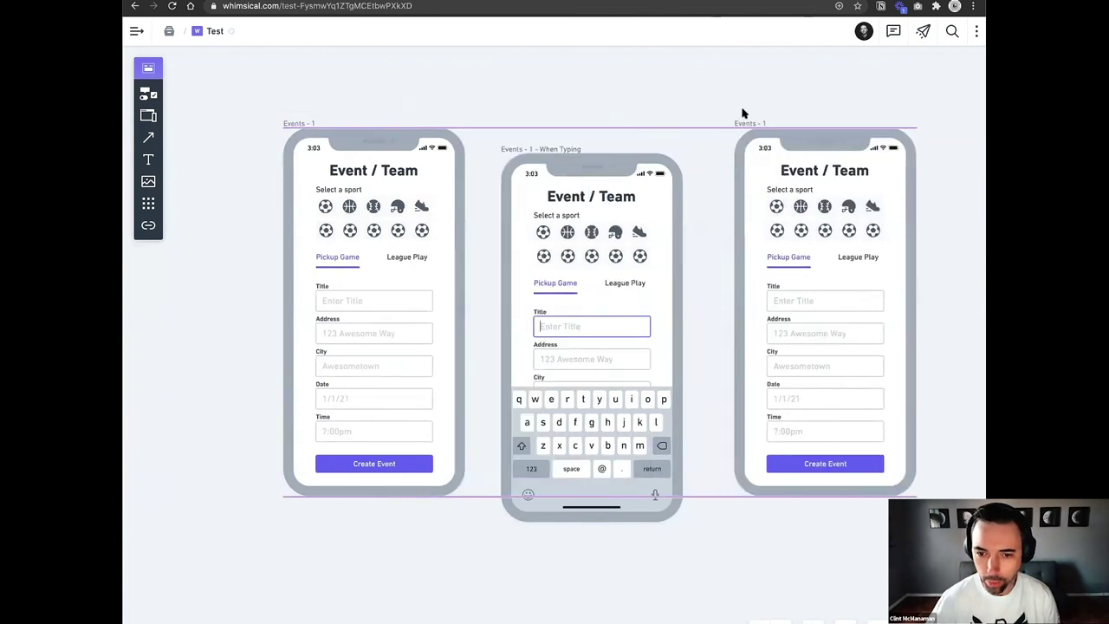
{"action": "left_click_drag", "start_coordinate": [738, 112], "coordinate": [725, 109]}
{"action": "scroll", "coordinate": [725, 109], "scroll_direction": "right", "scroll_amount": 3}
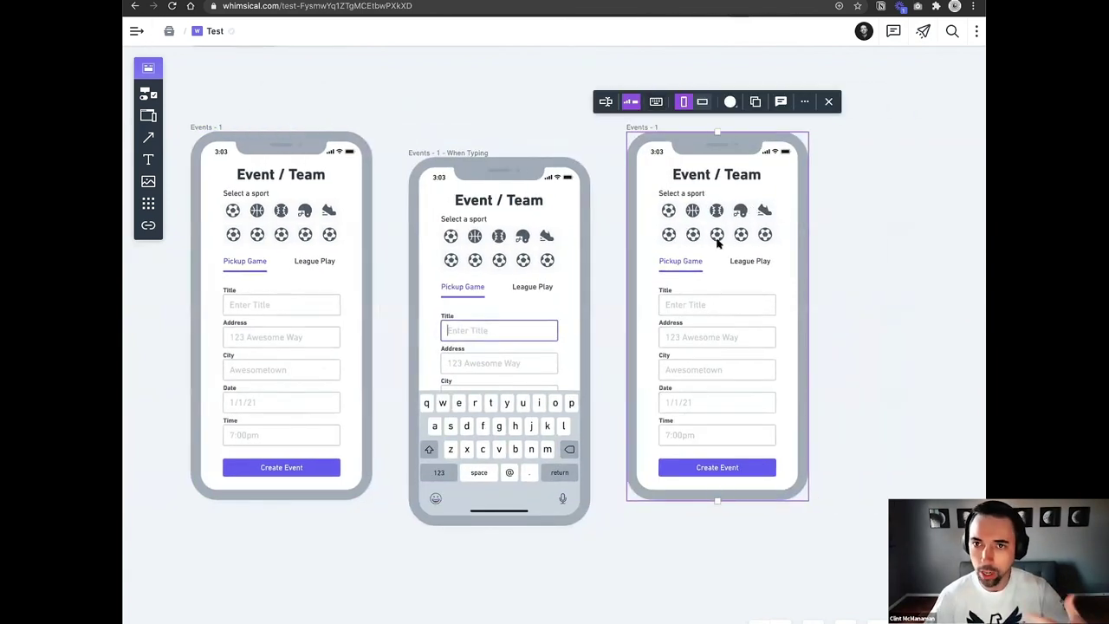
{"action": "scroll", "coordinate": [718, 244], "scroll_direction": "right", "scroll_amount": 2}
Delete the Title, Address, City, Date and Time fields from the new Events - 1 copy, keeping the Create Event button.
{"action": "left_click", "coordinate": [715, 243]}
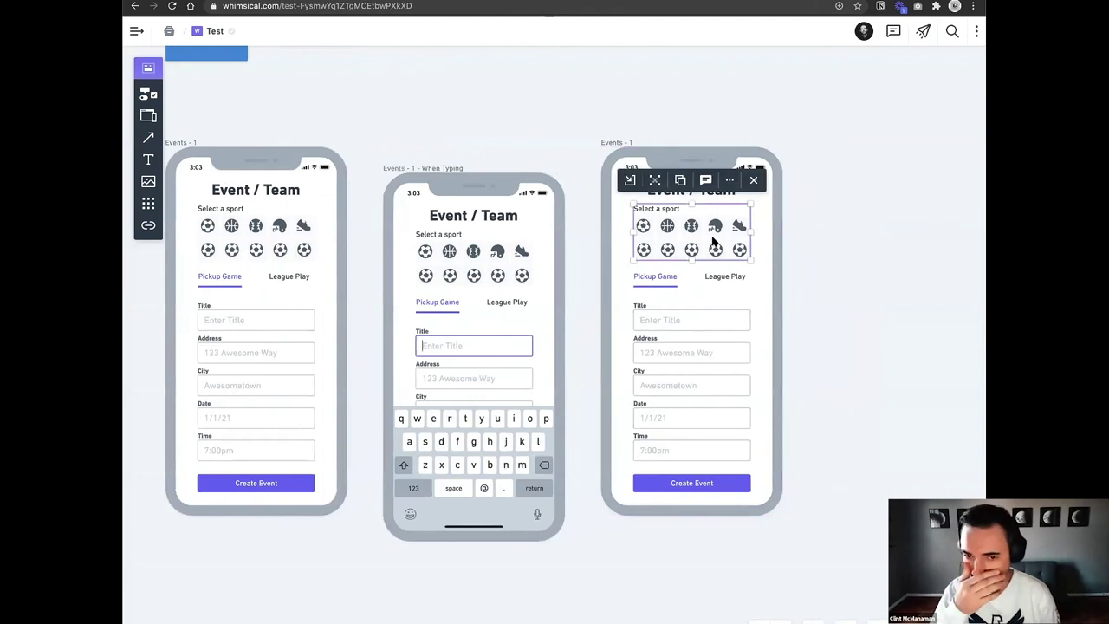
{"action": "left_click", "coordinate": [688, 357]}
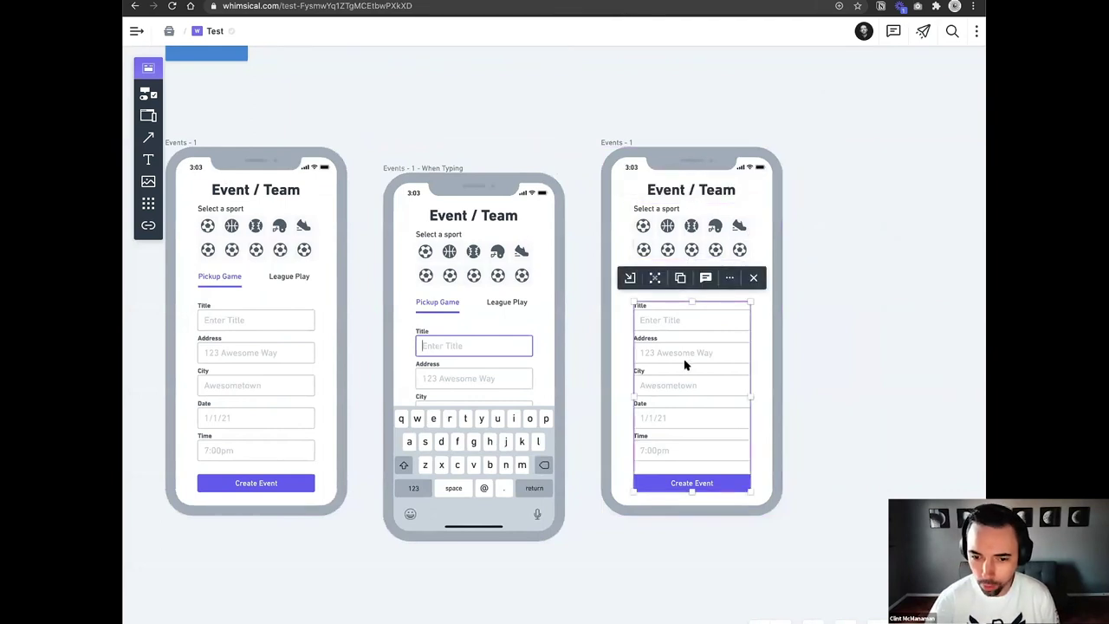
{"action": "left_click", "coordinate": [685, 357]}
{"action": "left_click", "coordinate": [719, 424]}
{"action": "left_click", "coordinate": [713, 450]}
{"action": "left_click", "coordinate": [702, 390], "text": "shift"}
{"action": "left_click", "coordinate": [702, 358], "text": "shift"}
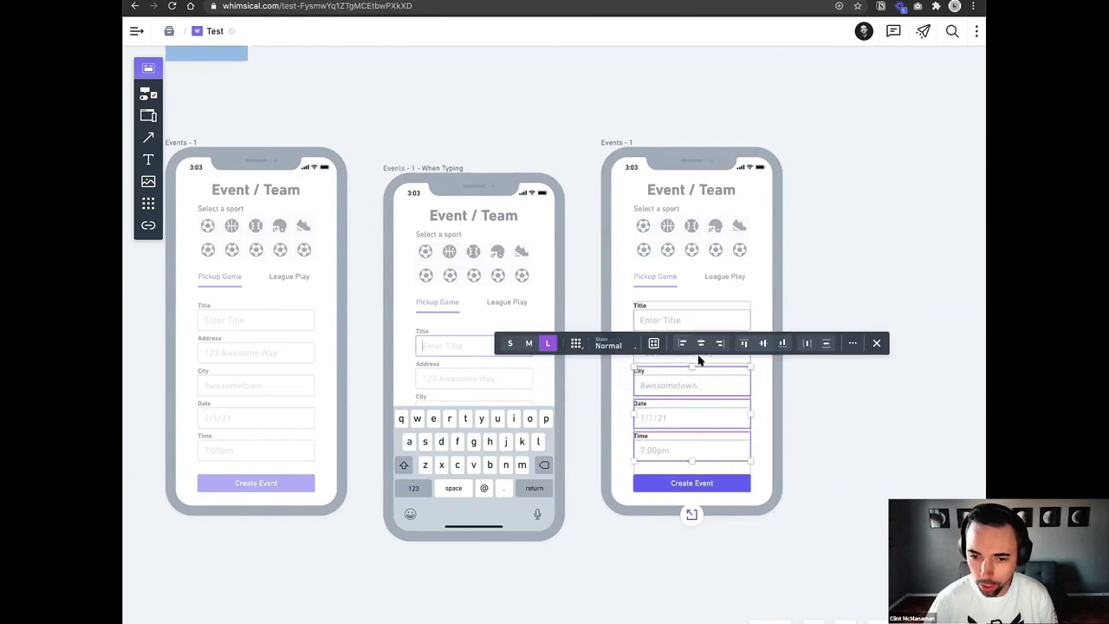
{"action": "left_click", "coordinate": [706, 329], "text": "shift"}
{"action": "key", "text": "Delete"}
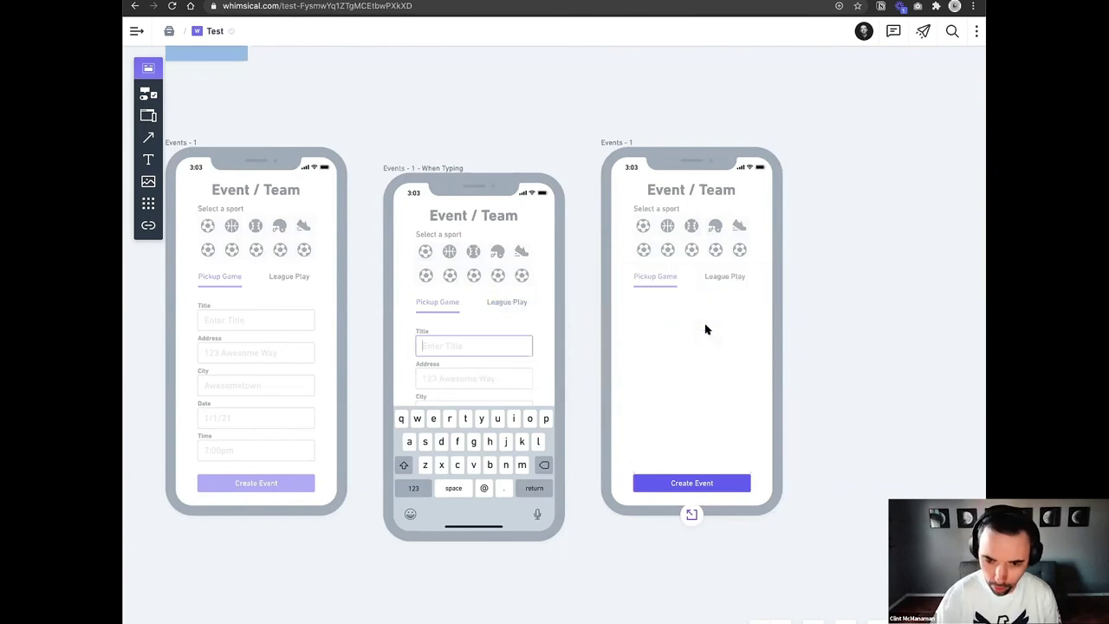
Delete the League Play and Pickup Game tabs from the new Events - 1 copy.
{"action": "left_click", "coordinate": [709, 277]}
{"action": "key", "text": "Delete"}
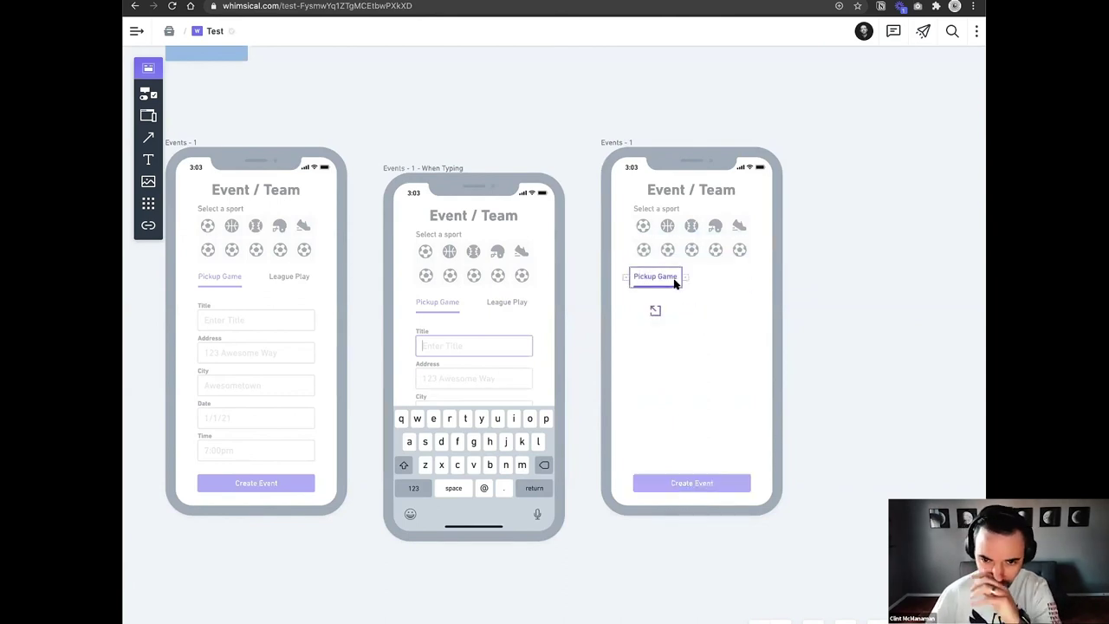
{"action": "key", "text": "Delete"}
Move the first soccer ball icon down into the empty area of the copied frame and ungroup the Select a sport section.
{"action": "left_click", "coordinate": [643, 227]}
{"action": "left_click_drag", "start_coordinate": [643, 227], "coordinate": [657, 367]}
{"action": "left_click", "coordinate": [739, 250]}
{"action": "left_click", "coordinate": [672, 344]}
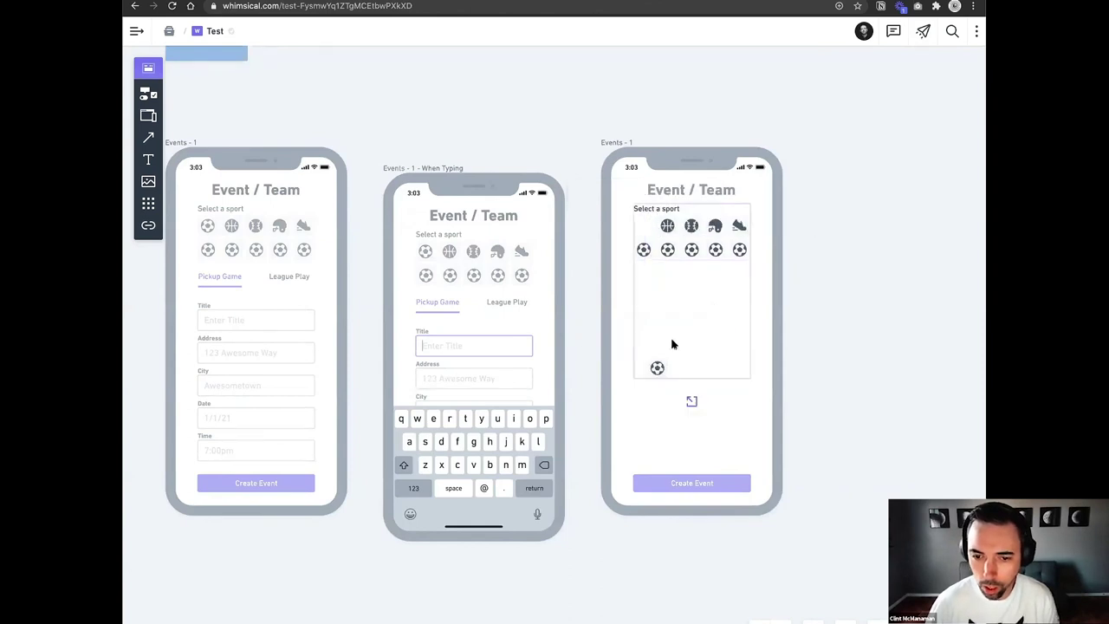
{"action": "left_click", "coordinate": [656, 366]}
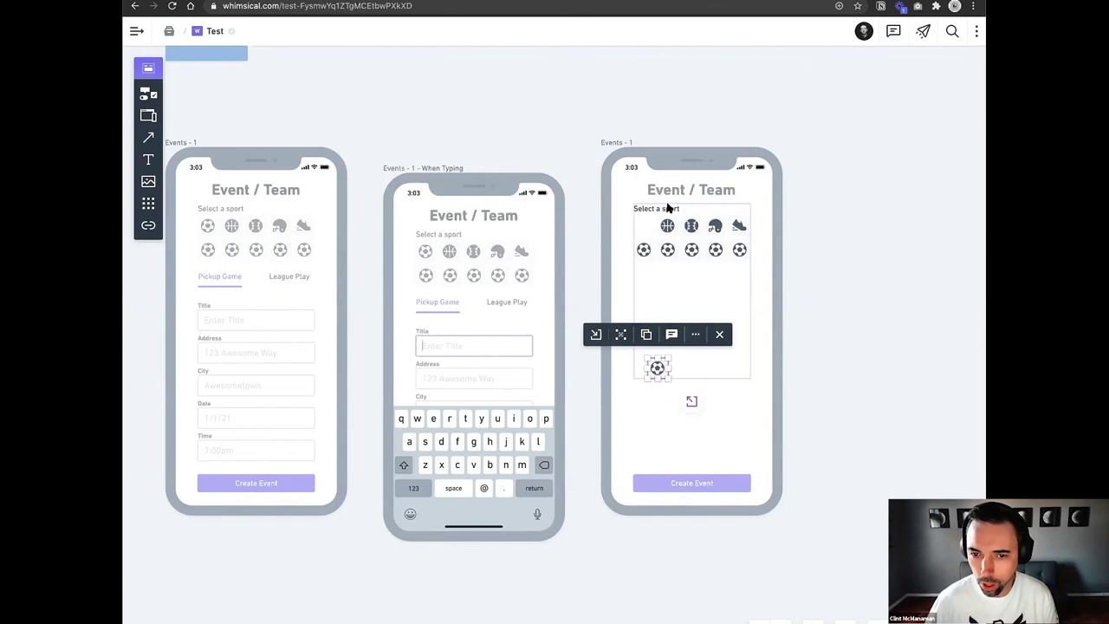
{"action": "left_click", "coordinate": [667, 208]}
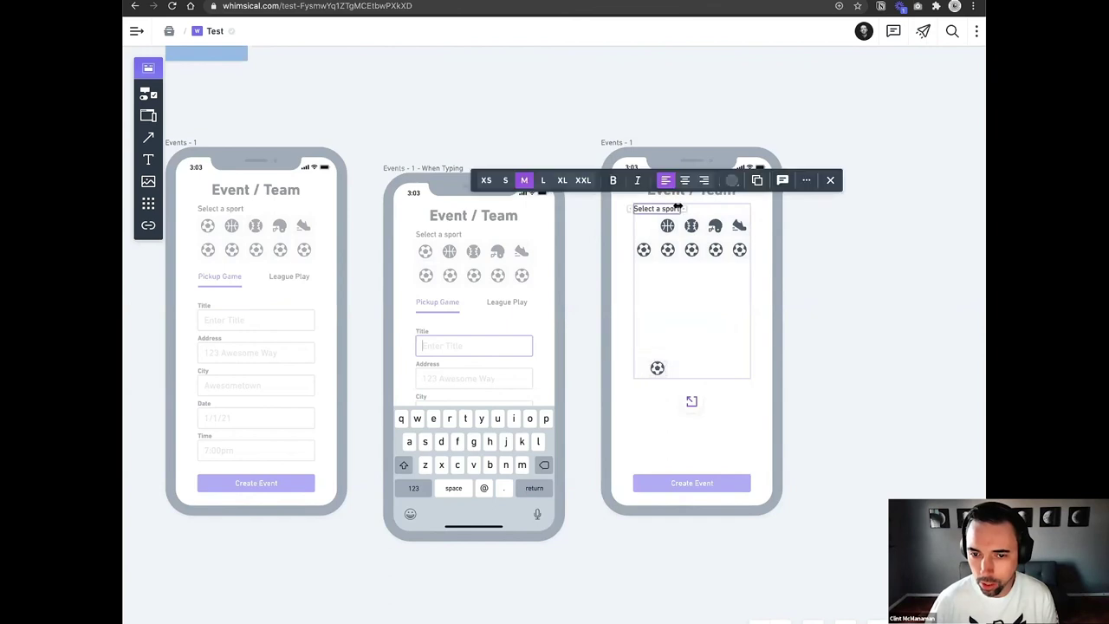
{"action": "left_click", "coordinate": [668, 290]}
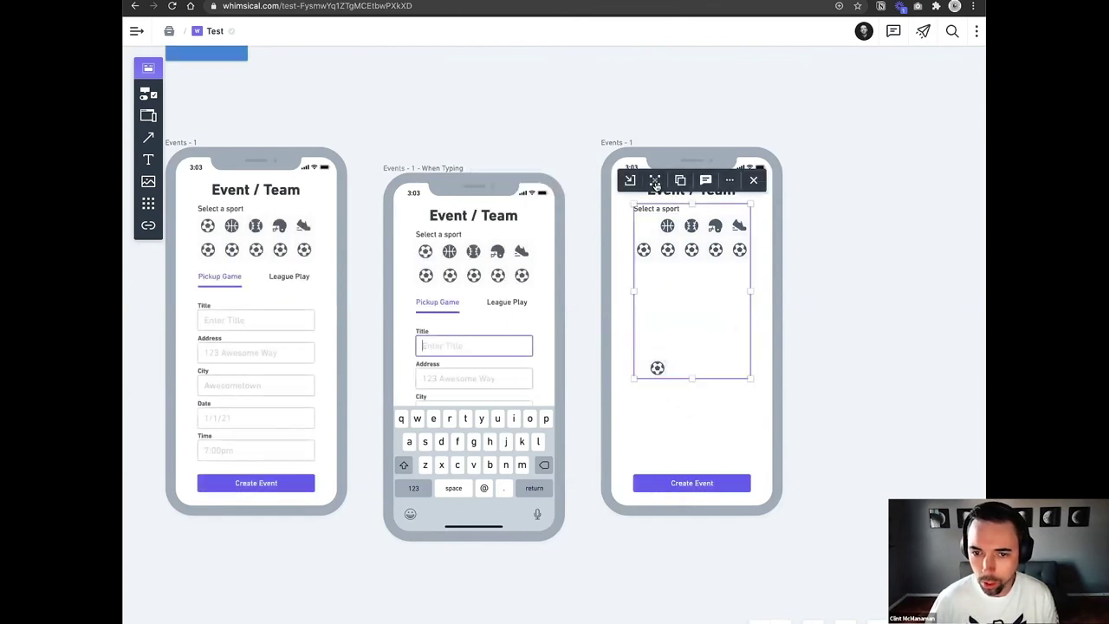
{"action": "left_click", "coordinate": [654, 180]}
{"action": "left_click", "coordinate": [778, 262]}
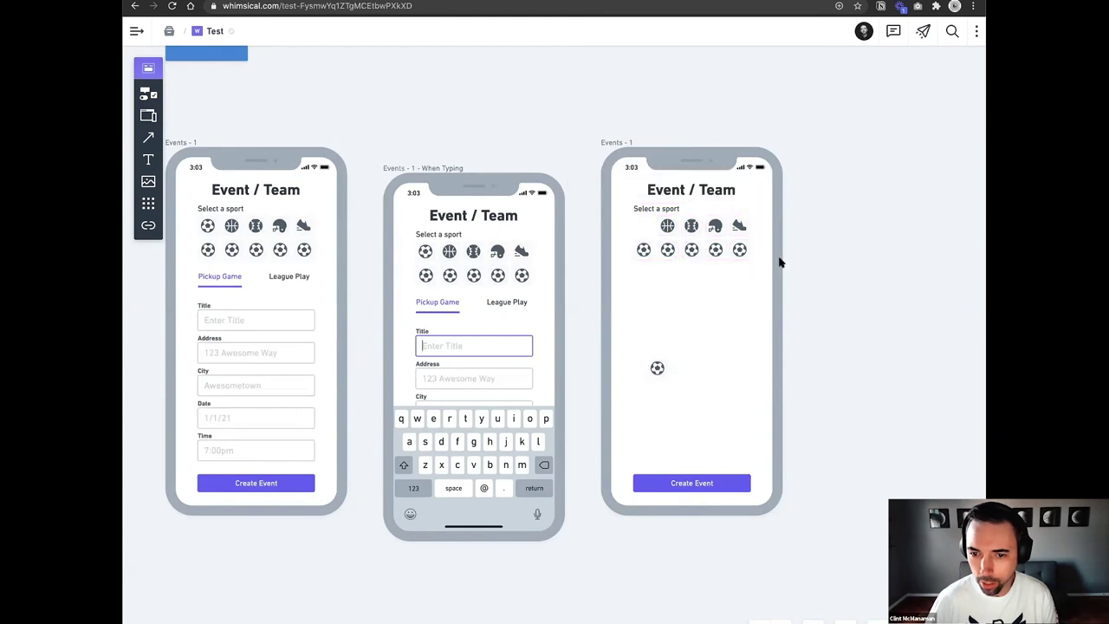
Delete the Select a sport label and the remaining sport icons, keeping the separated soccer ball.
{"action": "left_click", "coordinate": [657, 368]}
{"action": "left_click_drag", "start_coordinate": [788, 272], "coordinate": [618, 209]}
{"action": "key", "text": "Delete"}
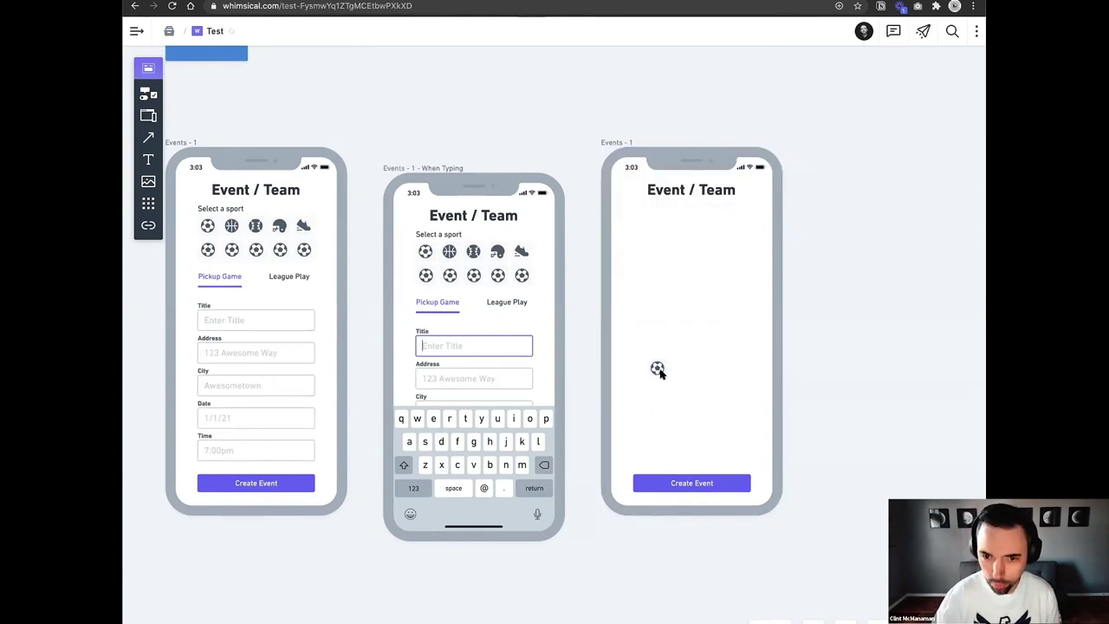
Place the soccer ball icon under the heading near the screen's left margin and enlarge it to about twice its size.
{"action": "left_click", "coordinate": [656, 368]}
{"action": "left_click_drag", "start_coordinate": [657, 368], "coordinate": [685, 260]}
{"action": "left_click", "coordinate": [752, 203]}
Change the copied frame's heading to "Event Details".
{"action": "left_click", "coordinate": [705, 191]}
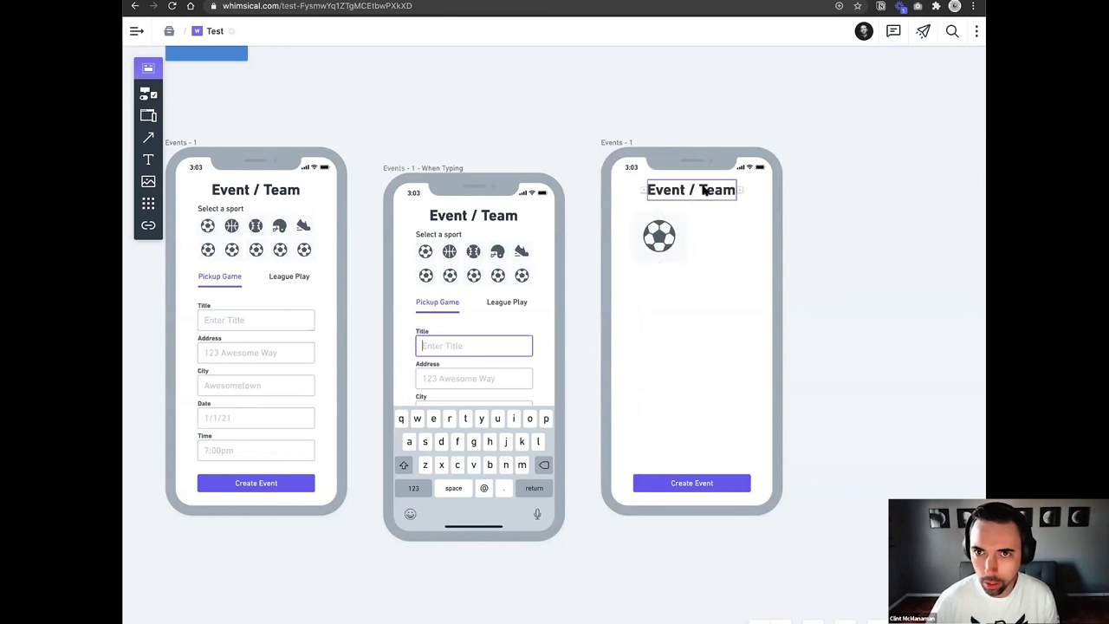
{"action": "type", "text": "Event "}
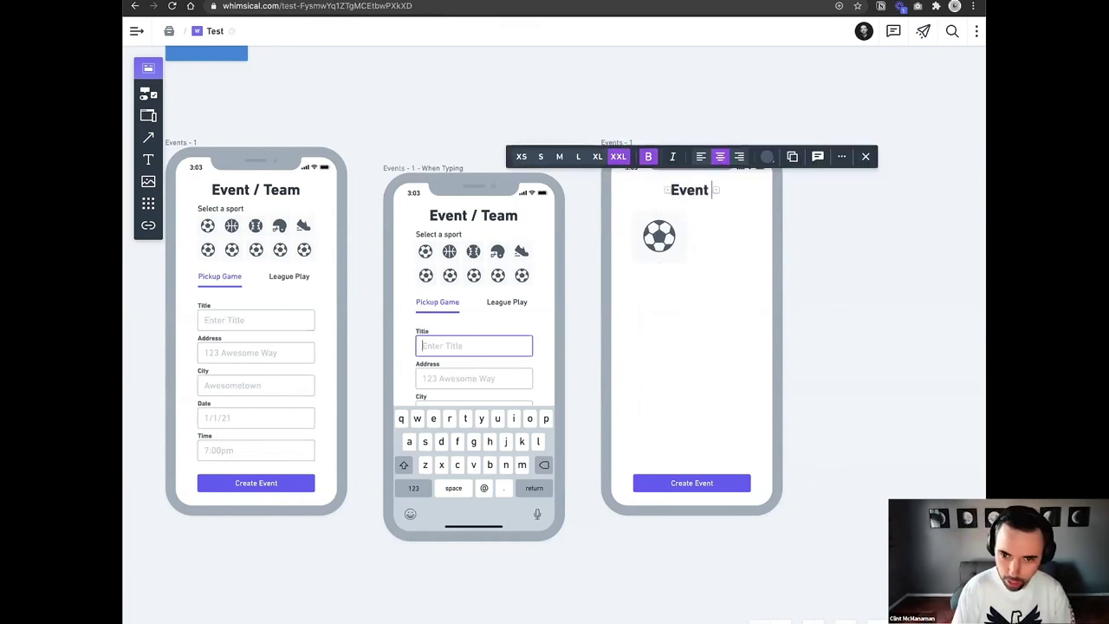
{"action": "type", "text": "Details"}
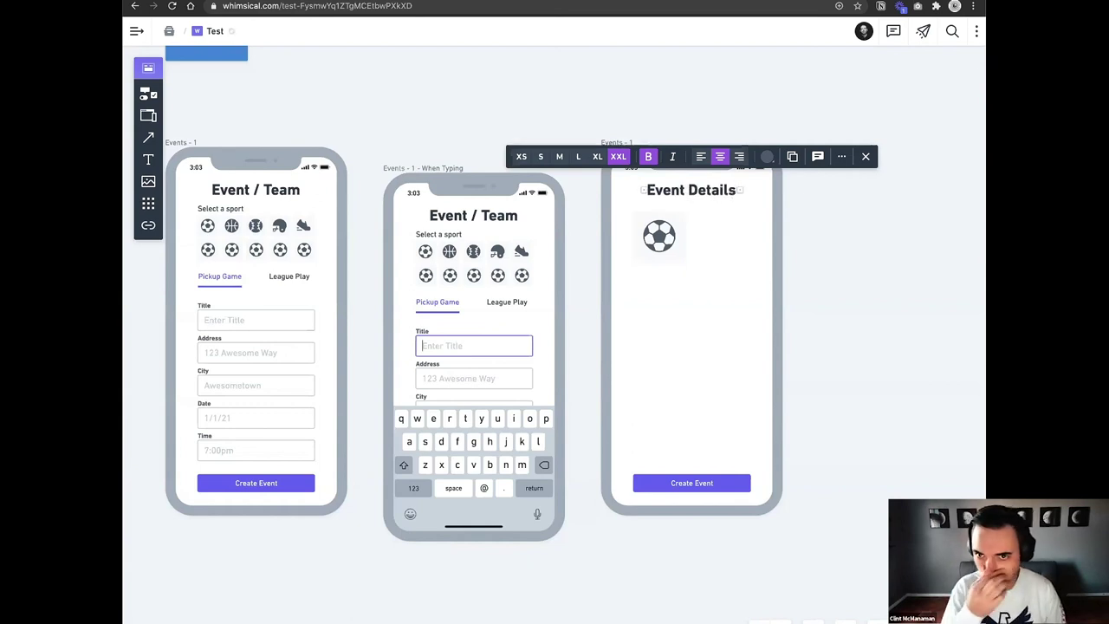
Shift the large soccer ball icon down to leave room for a subtitle under the Event Details heading.
{"action": "left_click", "coordinate": [661, 240]}
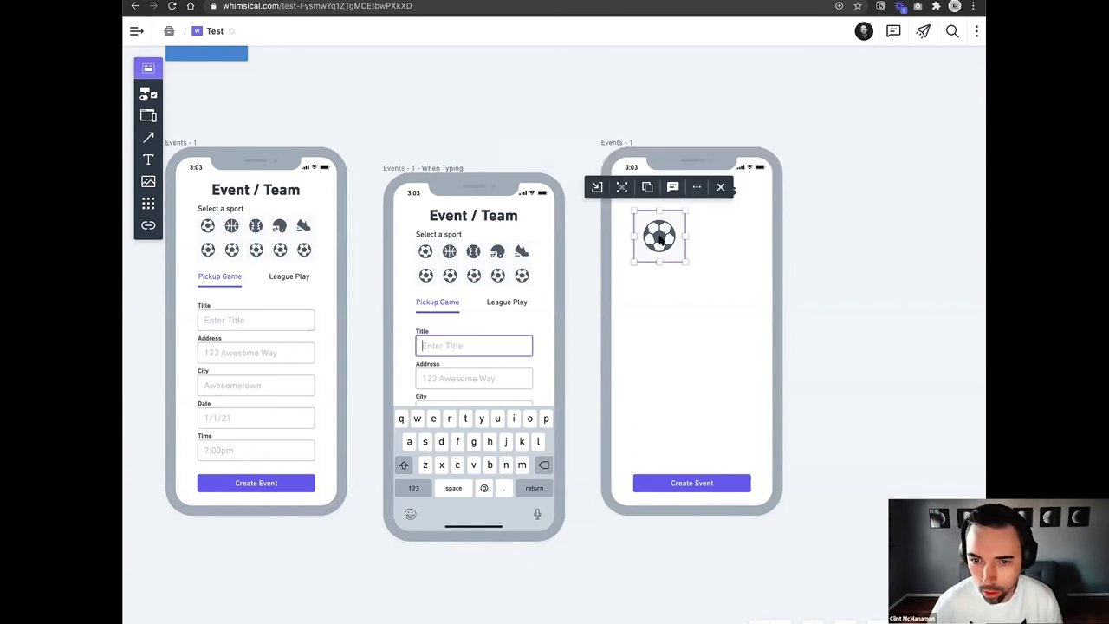
{"action": "left_click", "coordinate": [708, 283]}
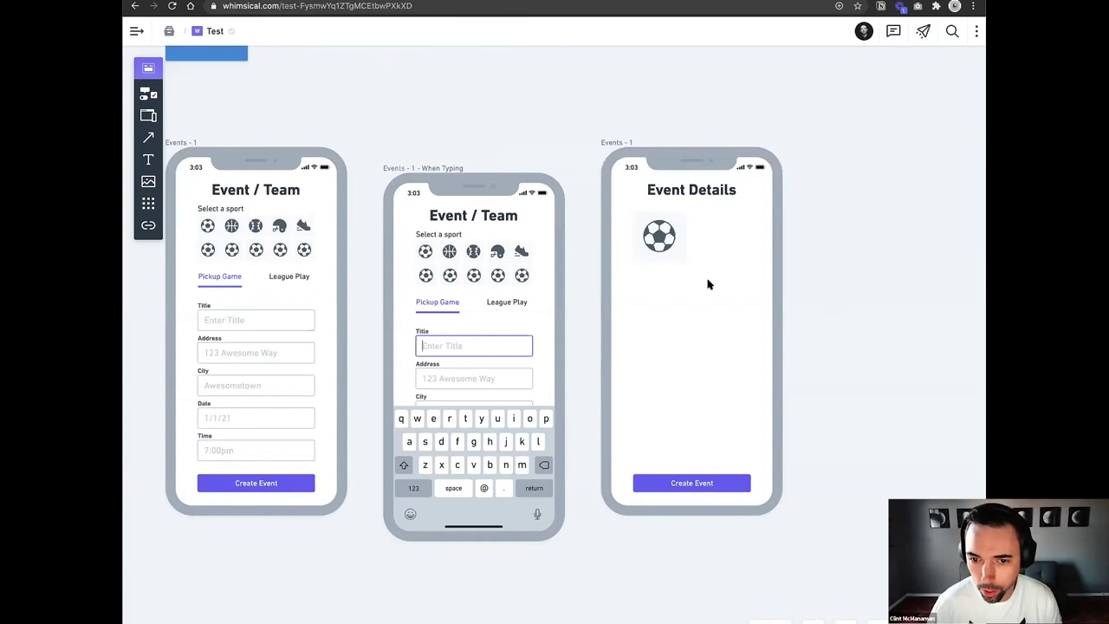
{"action": "left_click_drag", "start_coordinate": [637, 229], "coordinate": [637, 250]}
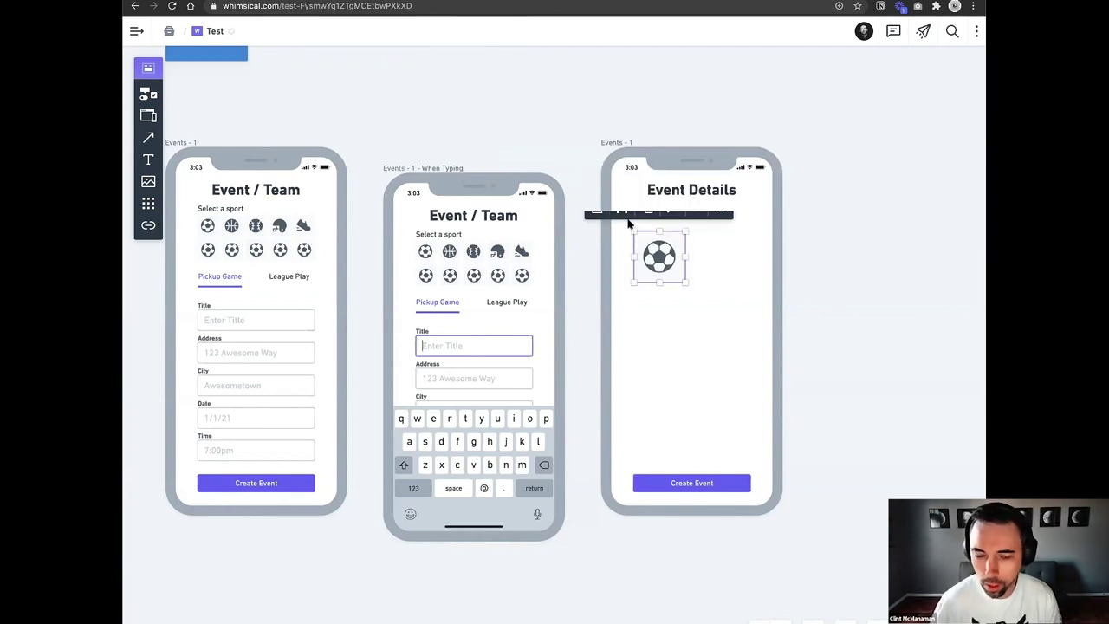
Duplicate the Event Details heading directly below it, change the copy to "Pickup Game" and set its text size to L.
{"action": "left_click", "coordinate": [707, 191]}
{"action": "key", "text": "super+d"}
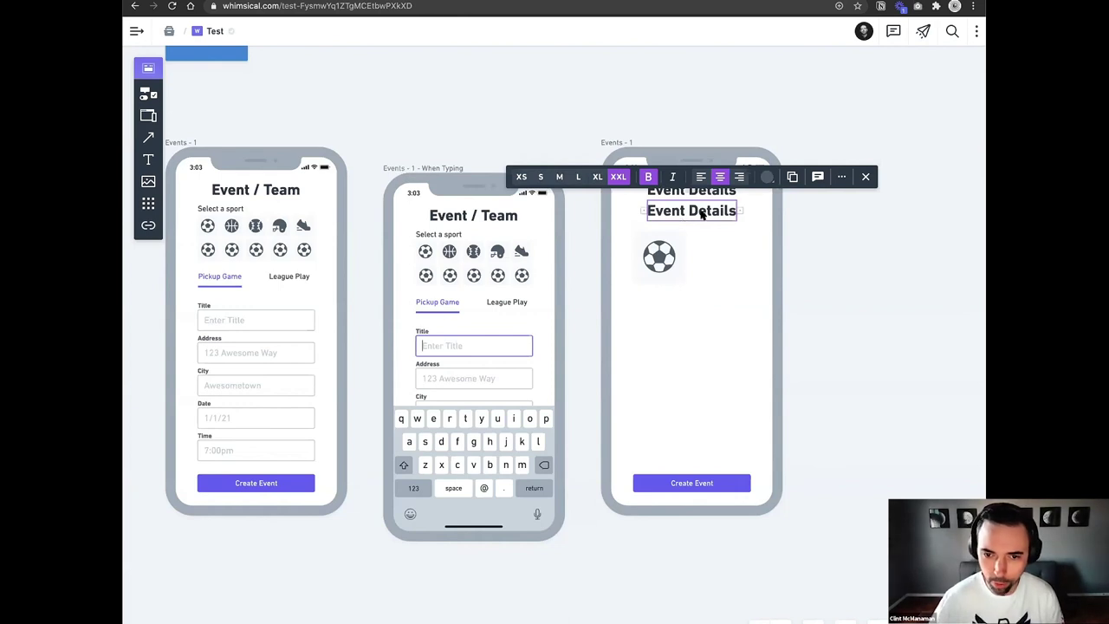
{"action": "double_click", "coordinate": [702, 214]}
{"action": "key", "text": "super+a"}
{"action": "type", "text": "Pickup Game"}
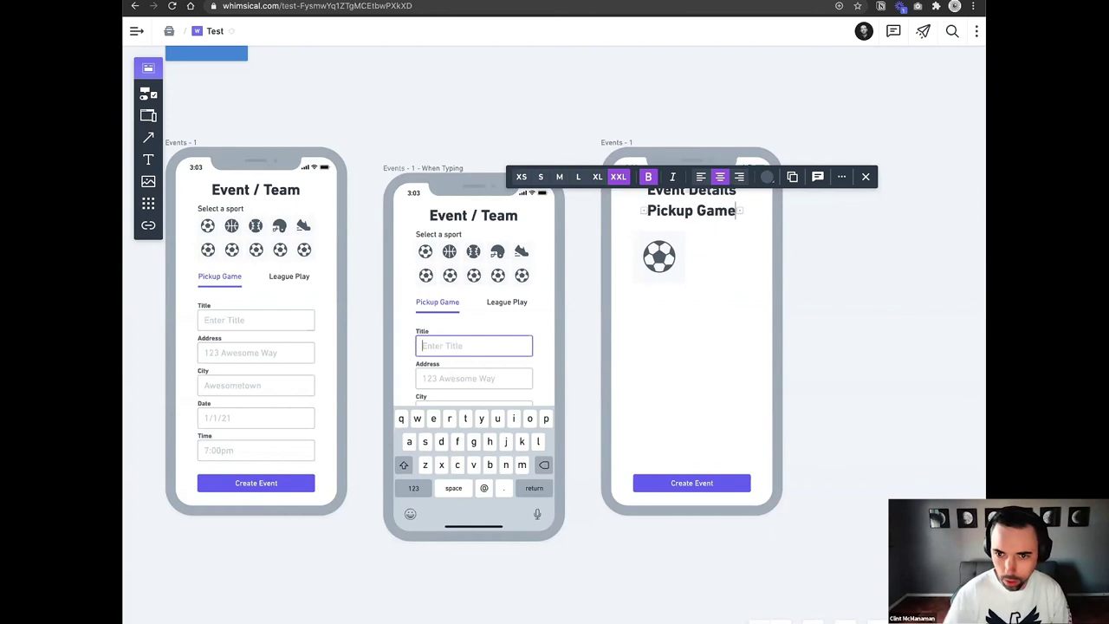
{"action": "left_click", "coordinate": [578, 176]}
{"action": "left_click", "coordinate": [869, 247]}
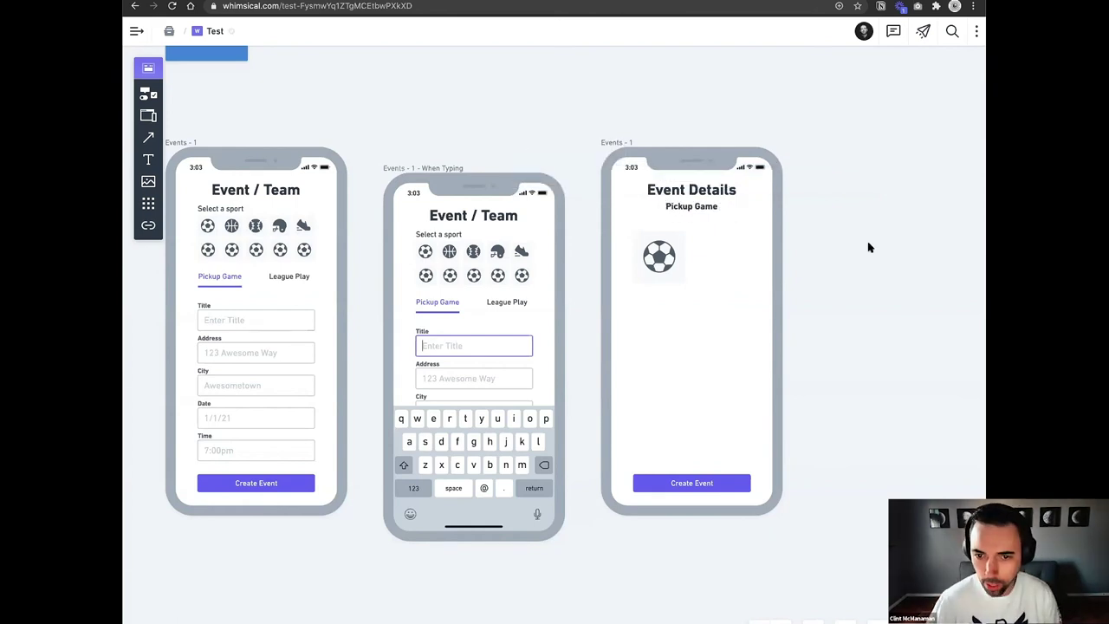
Nudge the soccer ball icon up and add a map placeholder below it, sized to span nearly the full screen width.
{"action": "left_click_drag", "start_coordinate": [659, 255], "coordinate": [660, 250]}
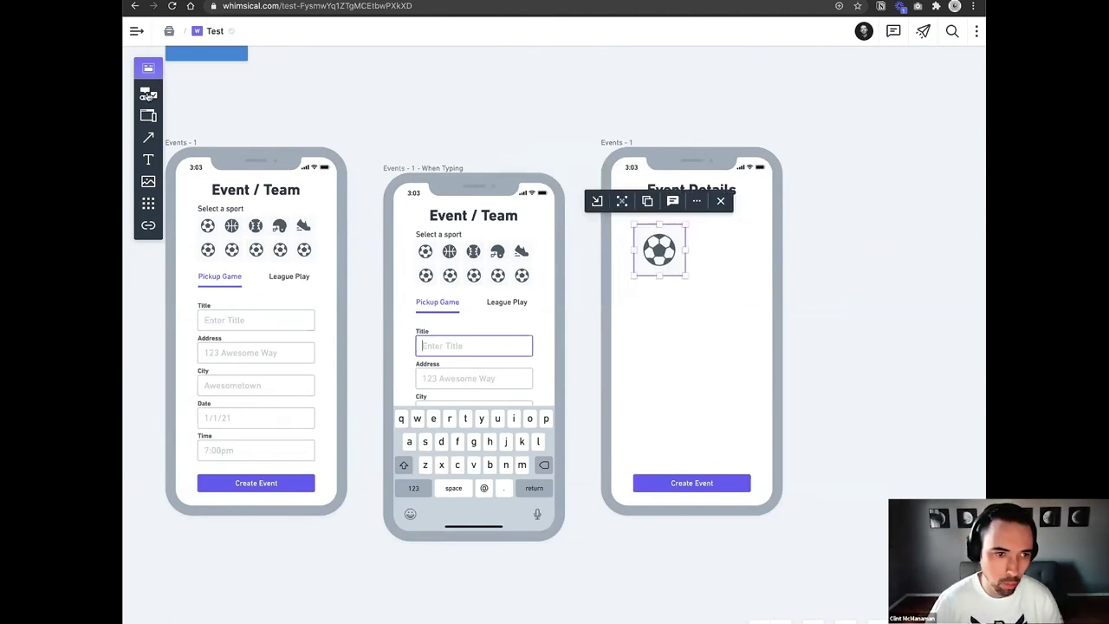
{"action": "key", "text": "e"}
{"action": "scroll", "coordinate": [192, 335], "scroll_direction": "down", "scroll_amount": 5}
{"action": "scroll", "coordinate": [193, 335], "scroll_direction": "down", "scroll_amount": 12}
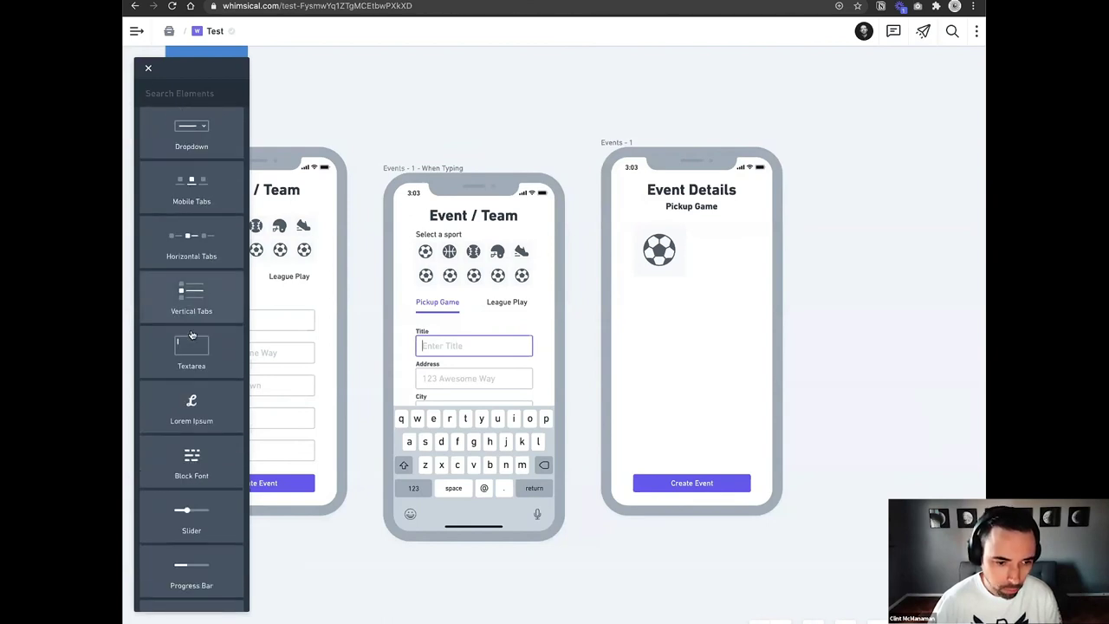
{"action": "left_click_drag", "start_coordinate": [192, 577], "coordinate": [691, 223]}
{"action": "left_click_drag", "start_coordinate": [774, 257], "coordinate": [763, 257]}
{"action": "left_click_drag", "start_coordinate": [727, 296], "coordinate": [758, 305]}
{"action": "left_click_drag", "start_coordinate": [695, 331], "coordinate": [695, 351]}
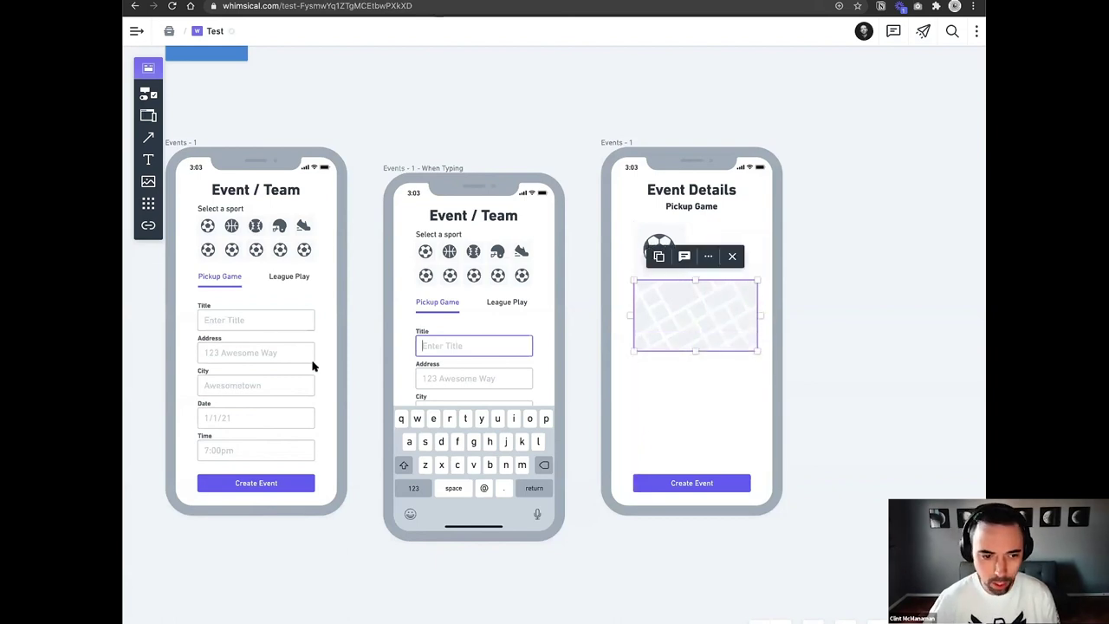
Nudge the map placeholder slightly down, keeping its left edge aligned with the soccer icon and Create Event button.
{"action": "key", "text": "Escape"}
{"action": "left_click", "coordinate": [675, 326]}
{"action": "key", "text": "Escape"}
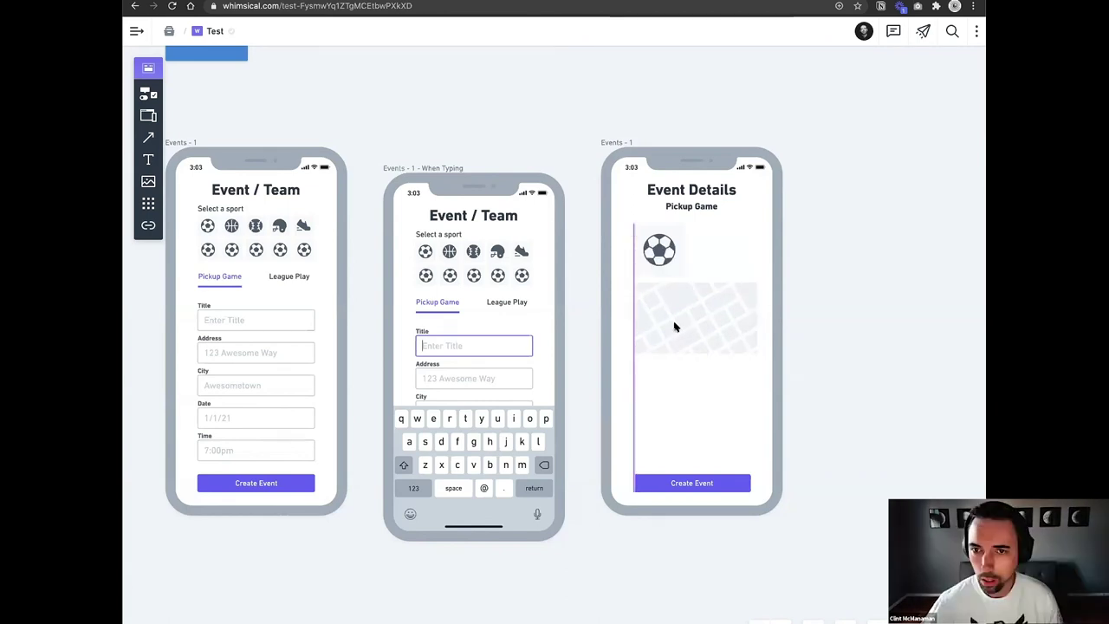
{"action": "left_click", "coordinate": [674, 325]}
{"action": "key", "text": "Escape"}
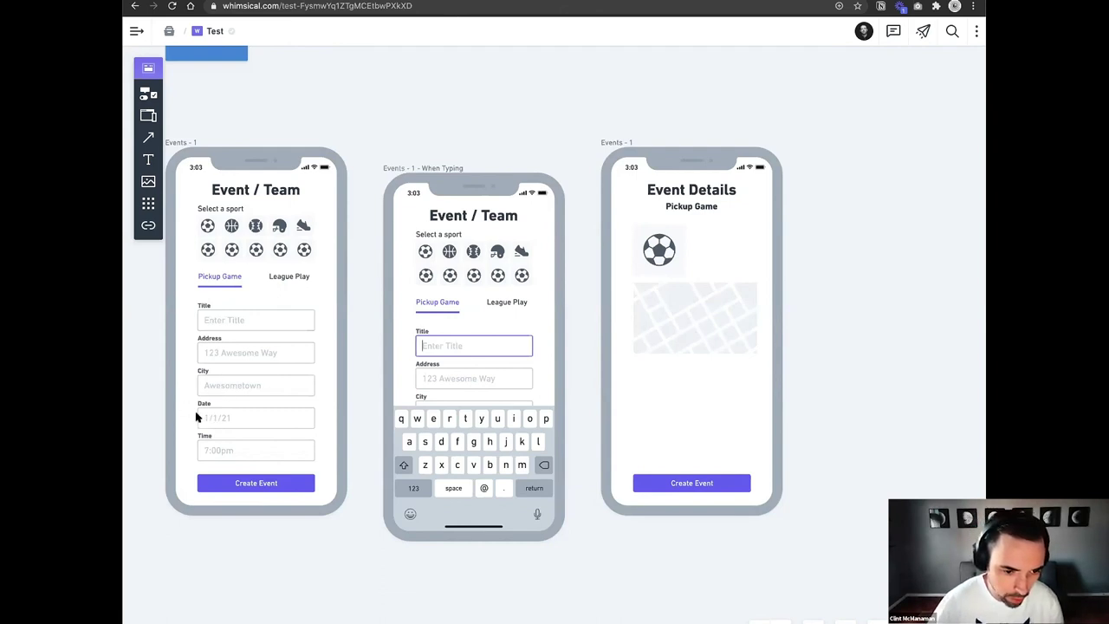
Copy the Pickup Game subtitle to the right of the soccer icon, change the text to "1/1/21" and size it XXL.
{"action": "left_click_drag", "start_coordinate": [691, 213], "coordinate": [715, 232]}
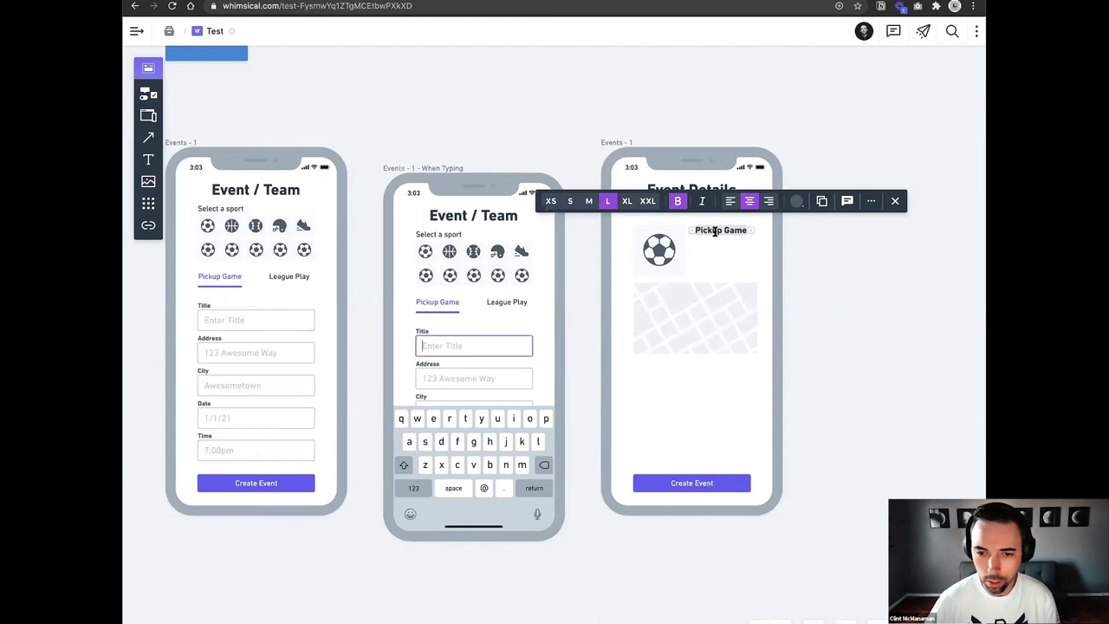
{"action": "type", "text": "1/1/21"}
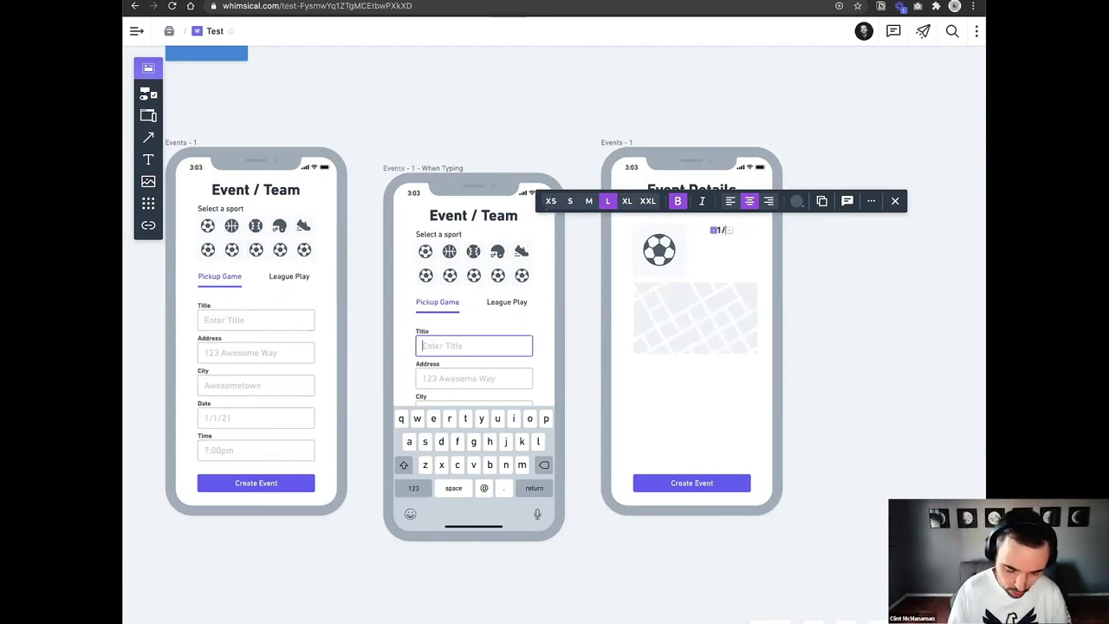
{"action": "left_click", "coordinate": [647, 200]}
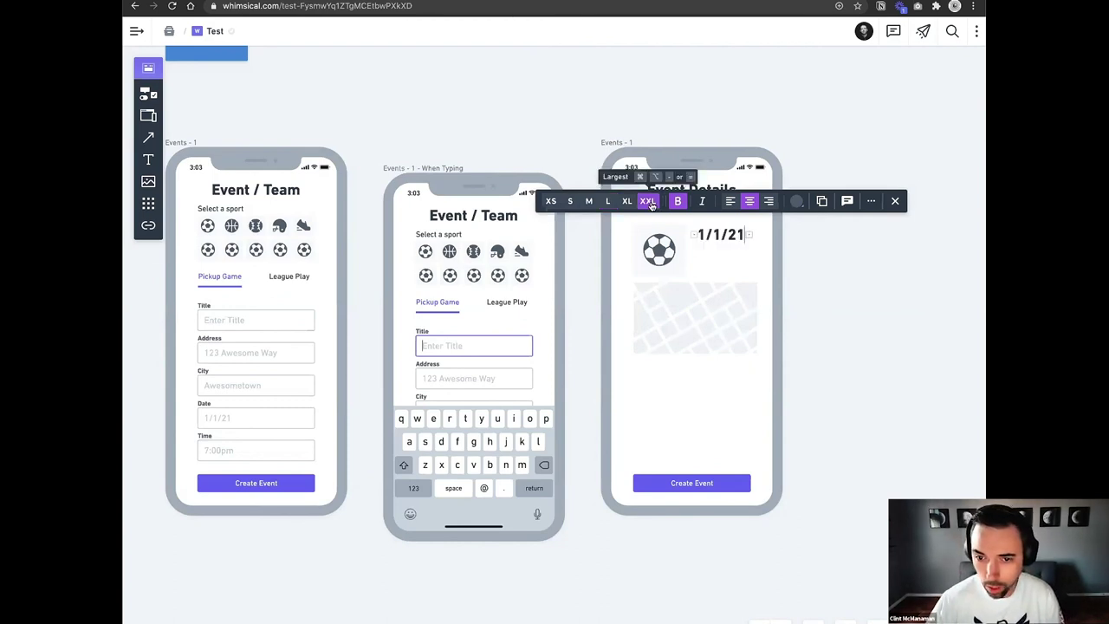
{"action": "left_click", "coordinate": [752, 255]}
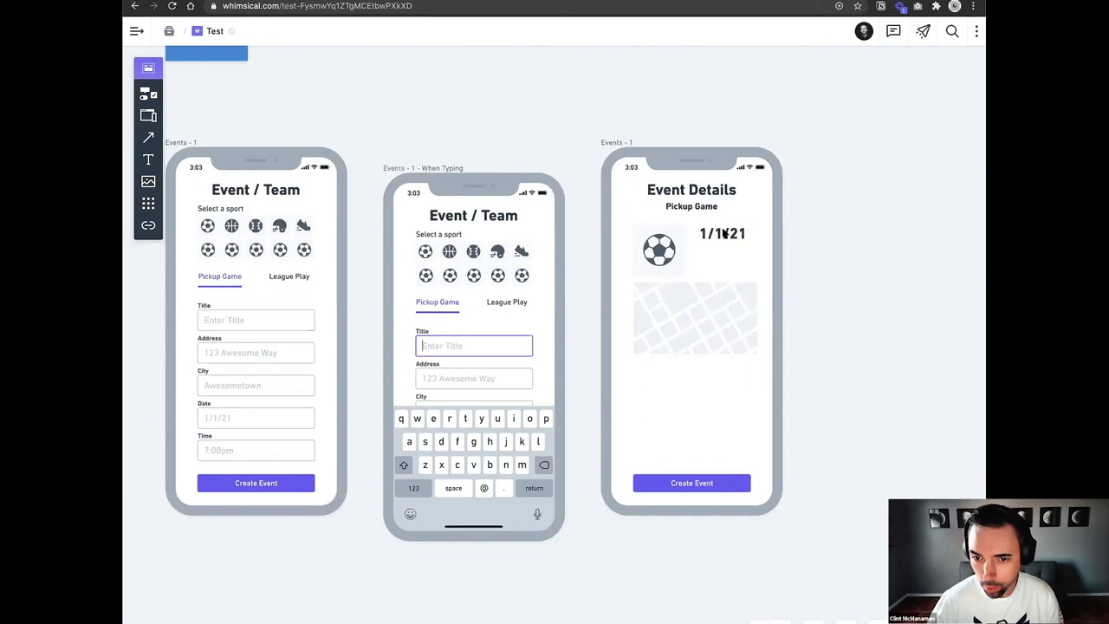
Duplicate the 1/1/21 date just below itself and change the copy to "7:00pm".
{"action": "left_click_drag", "start_coordinate": [724, 236], "coordinate": [724, 260]}
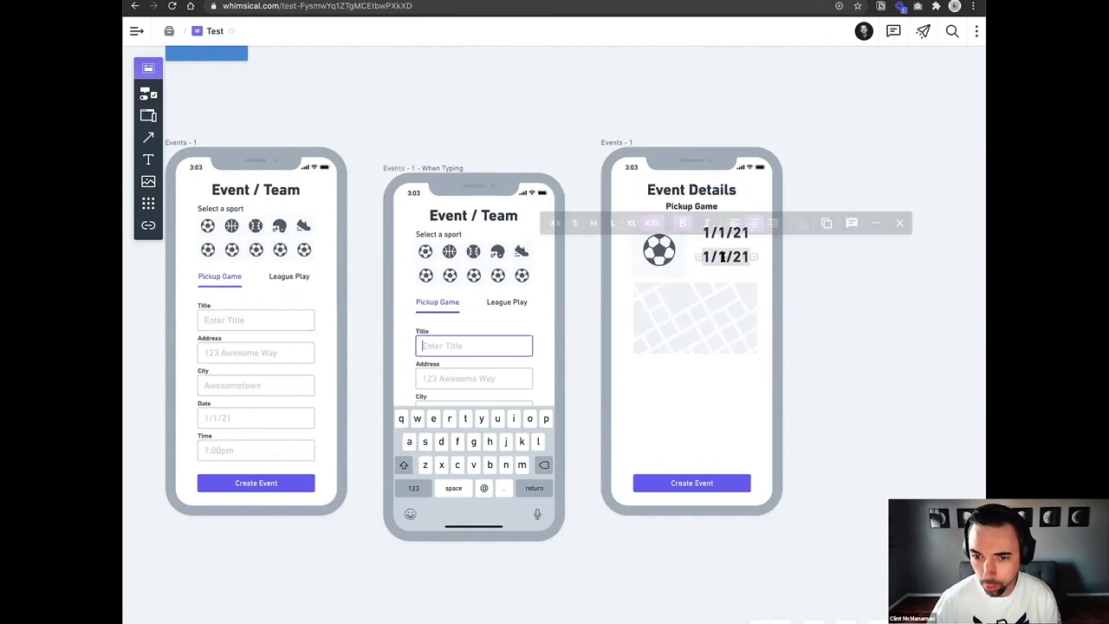
{"action": "type", "text": "7:00pm"}
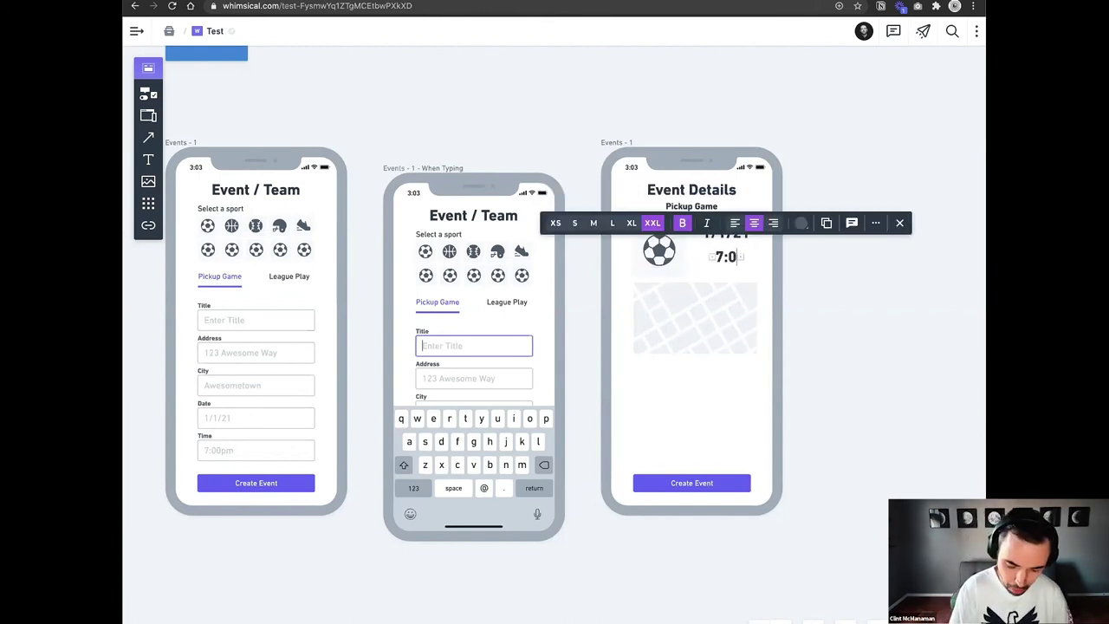
Move the Create Event button up below the map on Event Details, widen it to the map's width and relabel it "Share Event".
{"action": "left_click", "coordinate": [805, 283]}
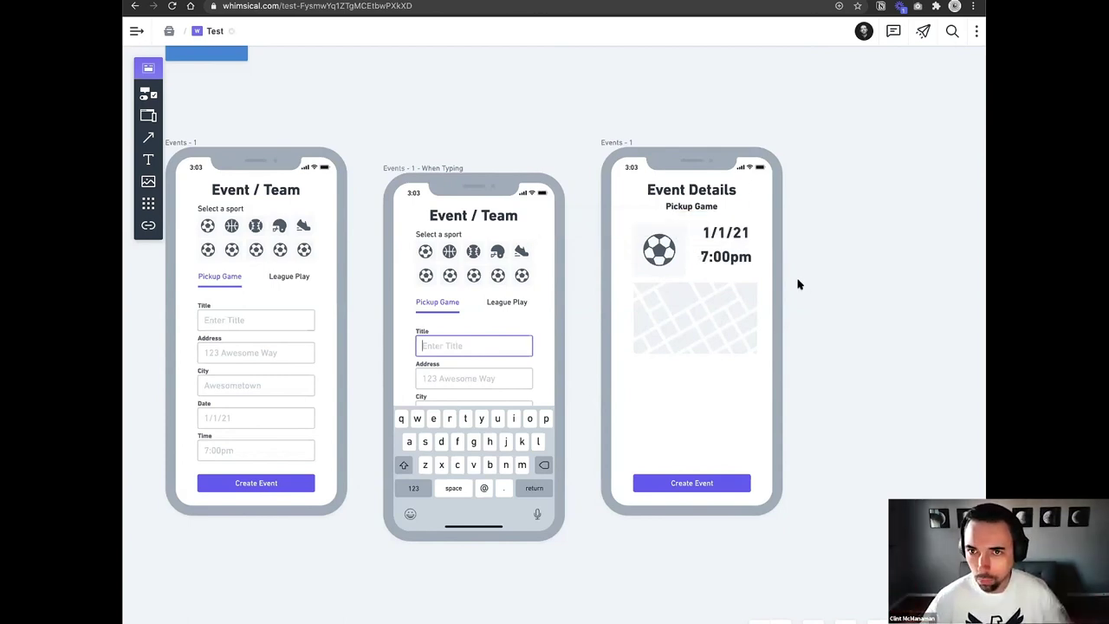
{"action": "left_click", "coordinate": [698, 485]}
{"action": "left_click_drag", "start_coordinate": [705, 485], "coordinate": [757, 372]}
{"action": "double_click", "coordinate": [707, 372]}
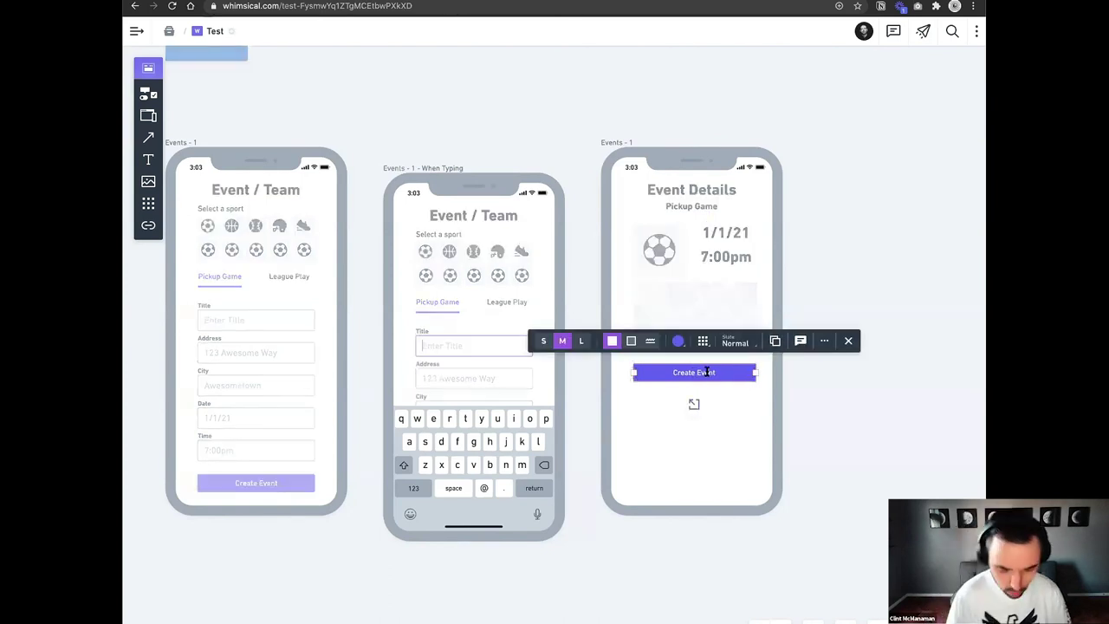
{"action": "type", "text": "Share"}
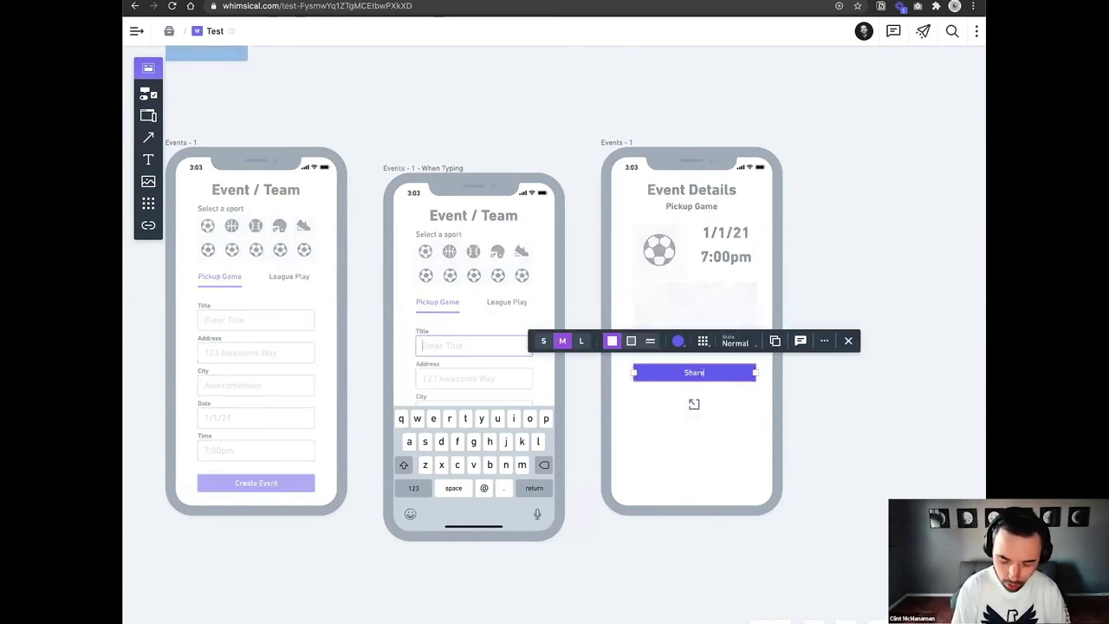
{"action": "type", "text": " Event"}
{"action": "left_click", "coordinate": [810, 401]}
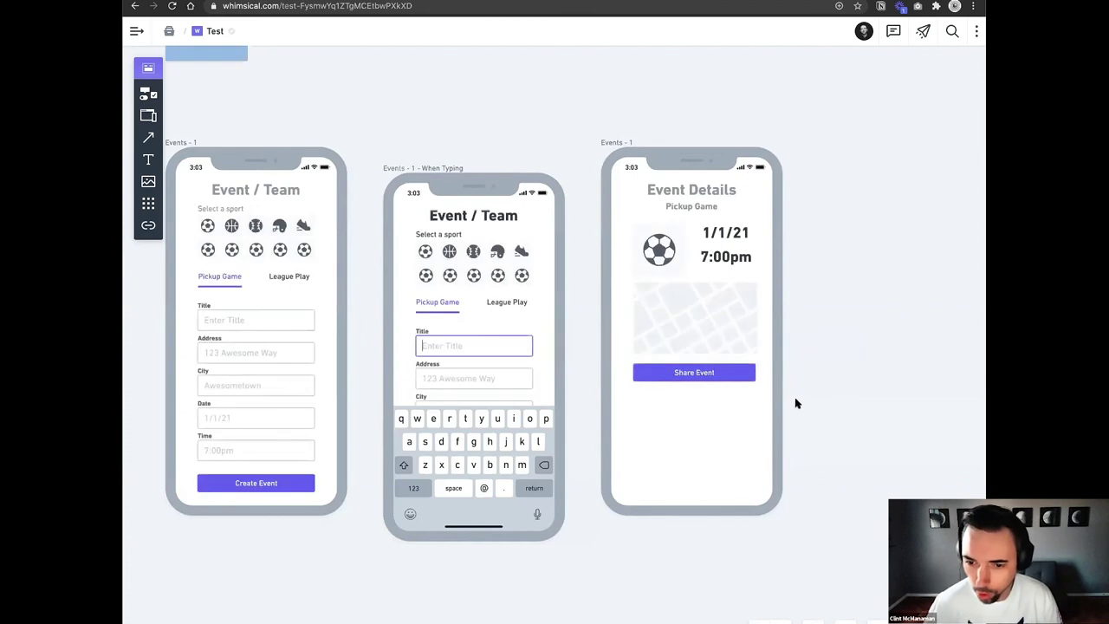
Nudge the Share Event button up toward the map and move all the Event Details content down toward the middle of the screen.
{"action": "left_click", "coordinate": [718, 373]}
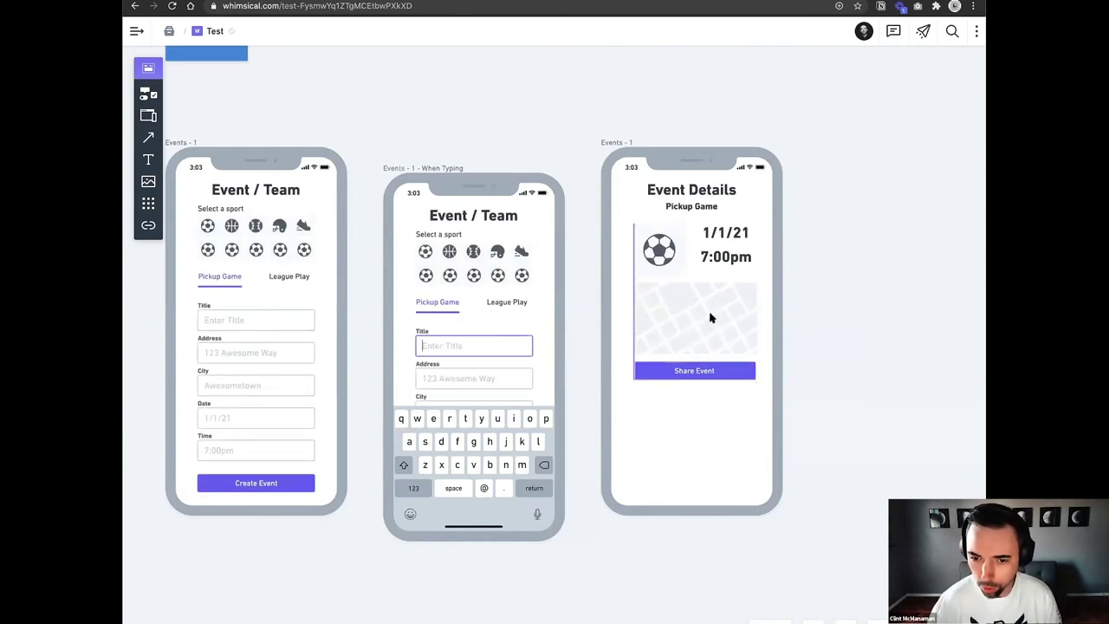
{"action": "left_click", "coordinate": [798, 405]}
{"action": "left_click_drag", "start_coordinate": [798, 403], "coordinate": [628, 178]}
{"action": "left_click_drag", "start_coordinate": [663, 249], "coordinate": [668, 293]}
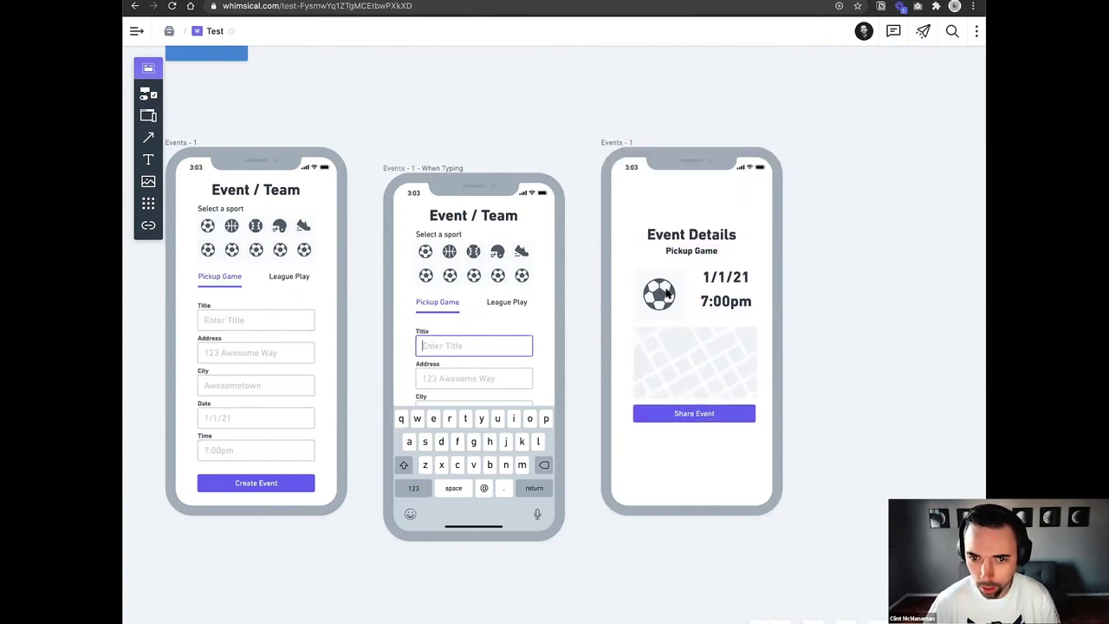
Rename the frame containing the Event Details content as "Event Details - 1".
{"action": "left_click", "coordinate": [617, 142]}
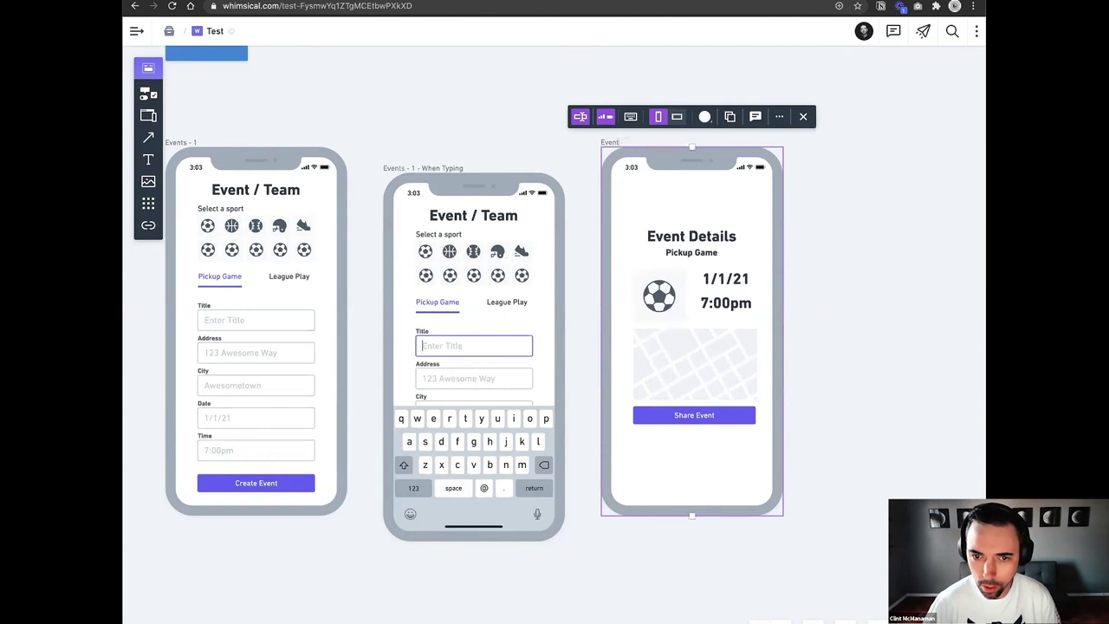
{"action": "left_click", "coordinate": [856, 258]}
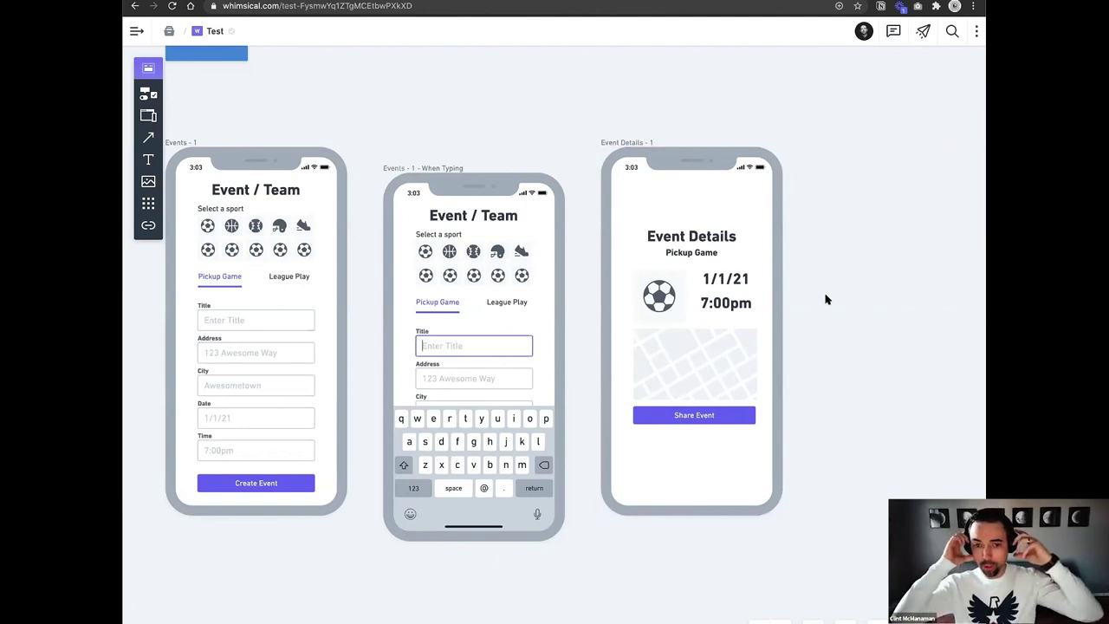
Review the whole flow of wireframes across the board, from the onboarding screens through account creation to the event screens.
{"action": "scroll", "coordinate": [826, 299], "scroll_direction": "left", "scroll_amount": 2}
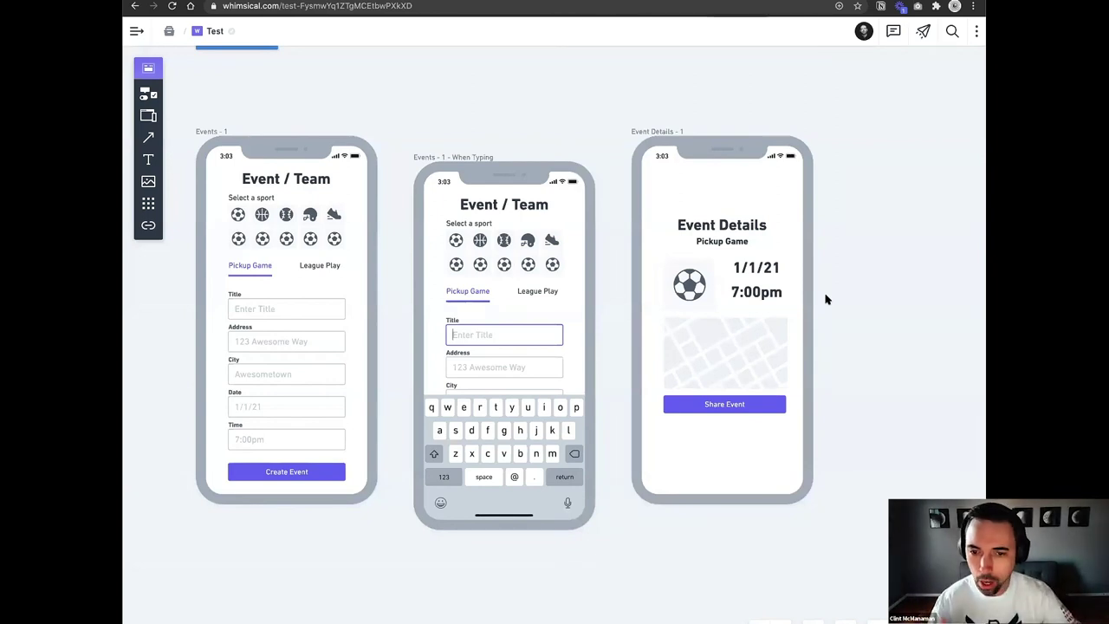
{"action": "scroll", "coordinate": [826, 297], "scroll_direction": "down", "scroll_amount": 3}
{"action": "scroll", "coordinate": [626, 297], "scroll_direction": "left", "scroll_amount": 5}
{"action": "scroll", "coordinate": [535, 297], "scroll_direction": "up", "scroll_amount": 2}
{"action": "scroll", "coordinate": [536, 301], "scroll_direction": "up", "scroll_amount": 5}
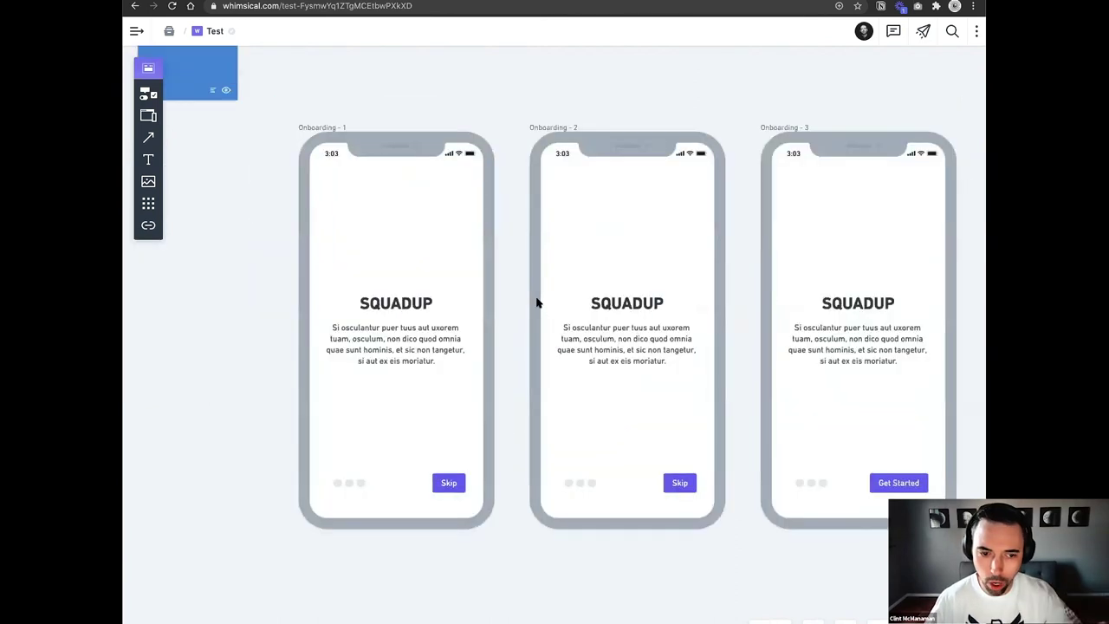
{"action": "scroll", "coordinate": [537, 301], "scroll_direction": "right", "scroll_amount": 10}
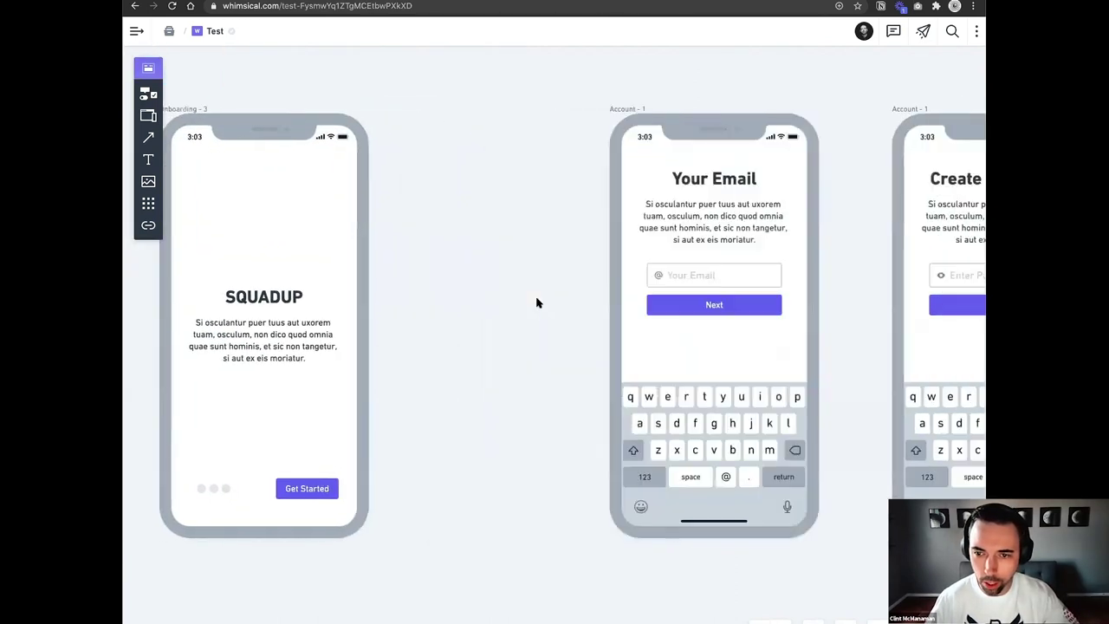
{"action": "scroll", "coordinate": [536, 301], "scroll_direction": "right", "scroll_amount": 15}
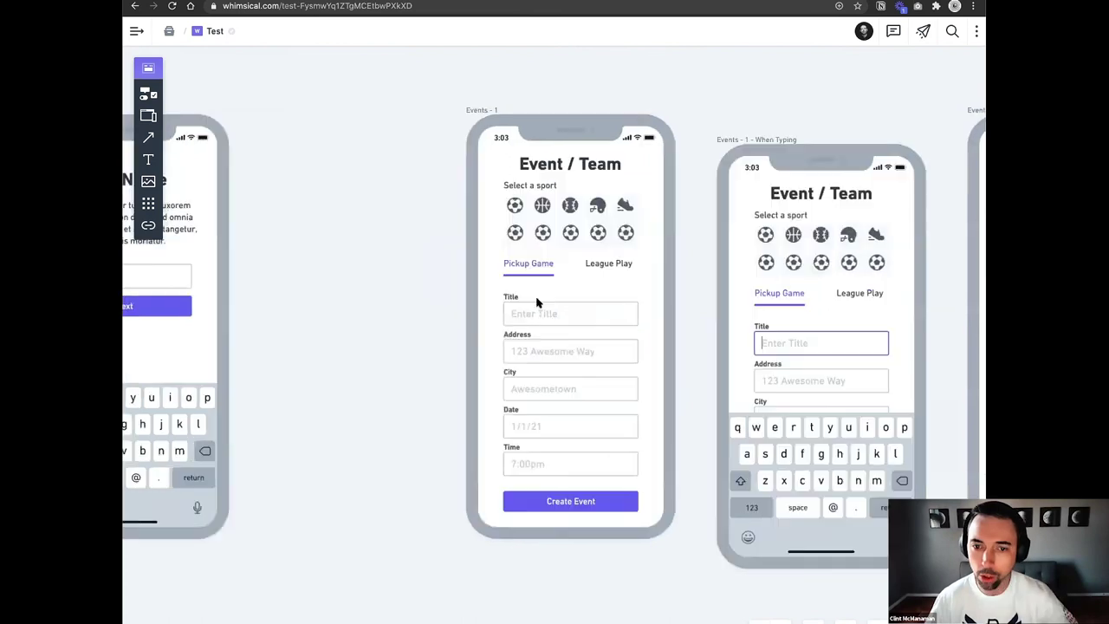
{"action": "scroll", "coordinate": [688, 233], "scroll_direction": "right", "scroll_amount": 8}
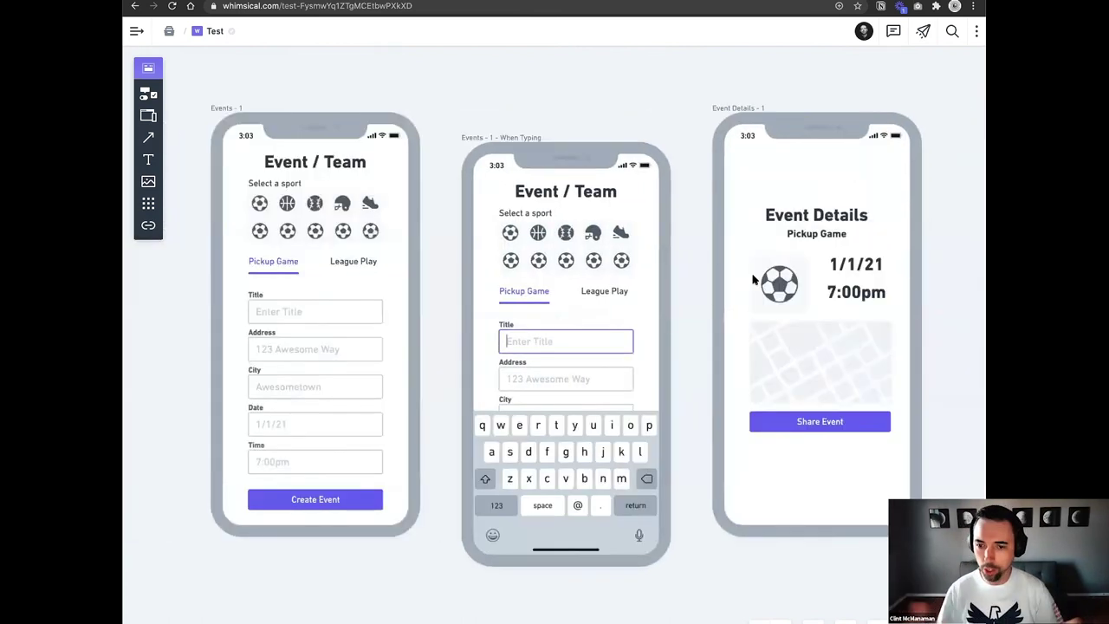
{"action": "scroll", "coordinate": [753, 278], "scroll_direction": "down", "scroll_amount": 5}
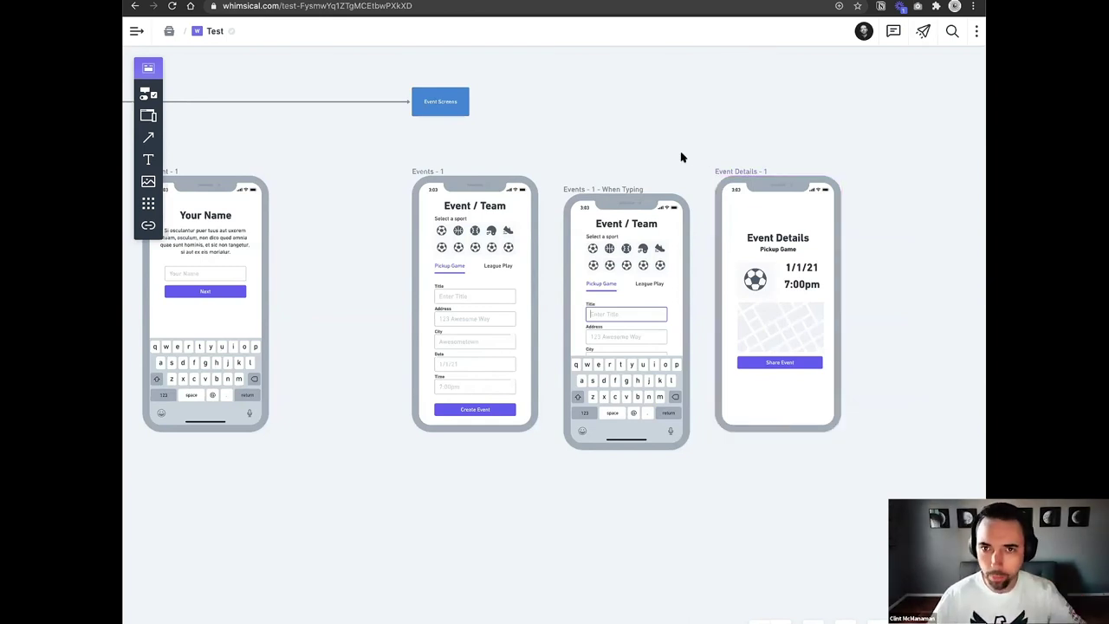
{"action": "scroll", "coordinate": [675, 173], "scroll_direction": "left", "scroll_amount": 5}
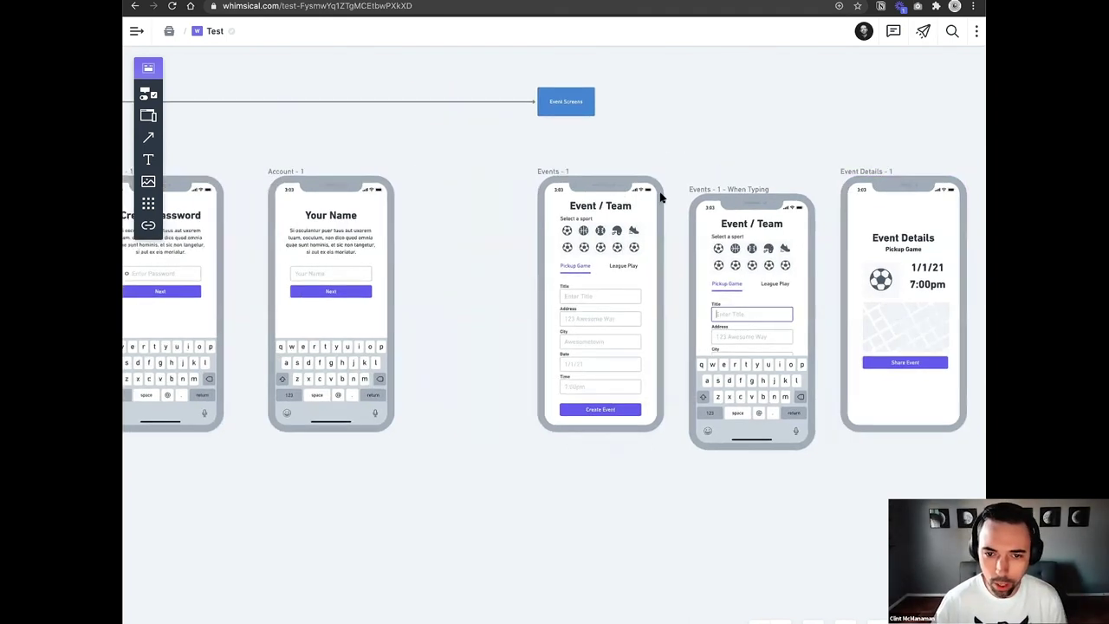
{"action": "scroll", "coordinate": [660, 198], "scroll_direction": "left", "scroll_amount": 5}
{"action": "scroll", "coordinate": [656, 198], "scroll_direction": "down", "scroll_amount": 3}
{"action": "scroll", "coordinate": [656, 198], "scroll_direction": "left", "scroll_amount": 10}
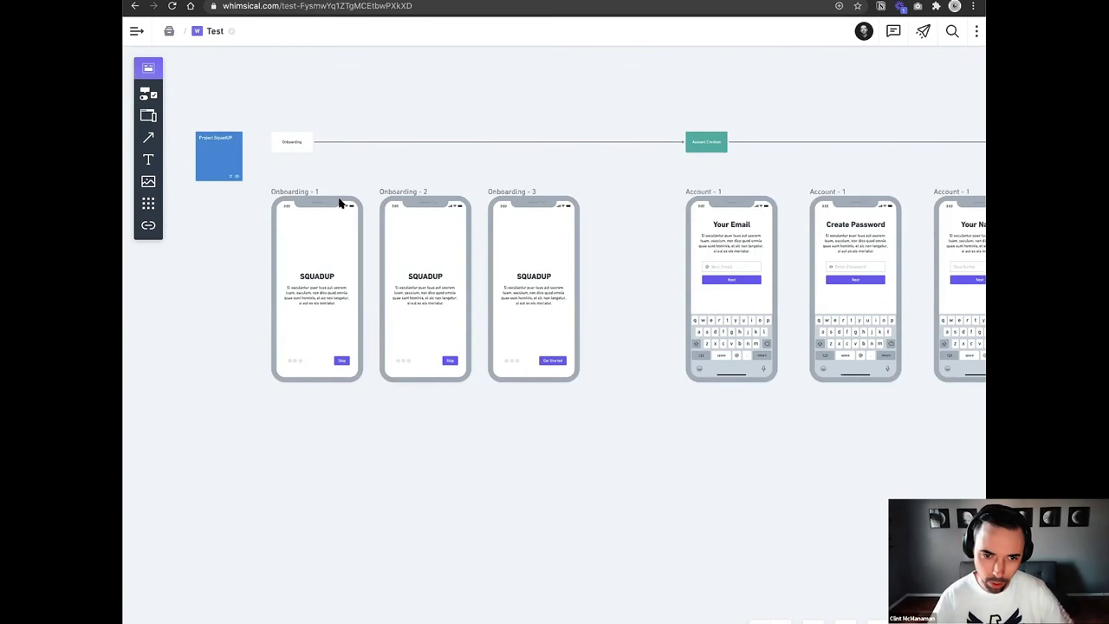
{"action": "scroll", "coordinate": [286, 164], "scroll_direction": "left", "scroll_amount": 1}
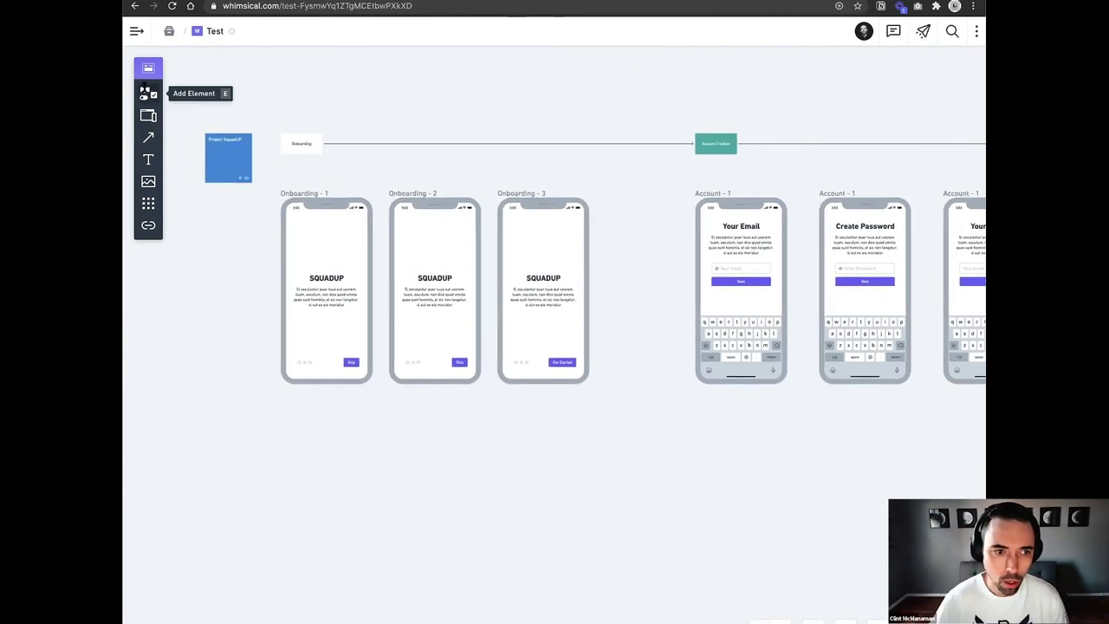
Add an orange annotation in the empty space beside the Onboarding - 1 screen, below the Project SquadUP note, pointing toward the screen.
{"action": "left_click", "coordinate": [149, 93]}
{"action": "scroll", "coordinate": [187, 260], "scroll_direction": "down", "scroll_amount": 4}
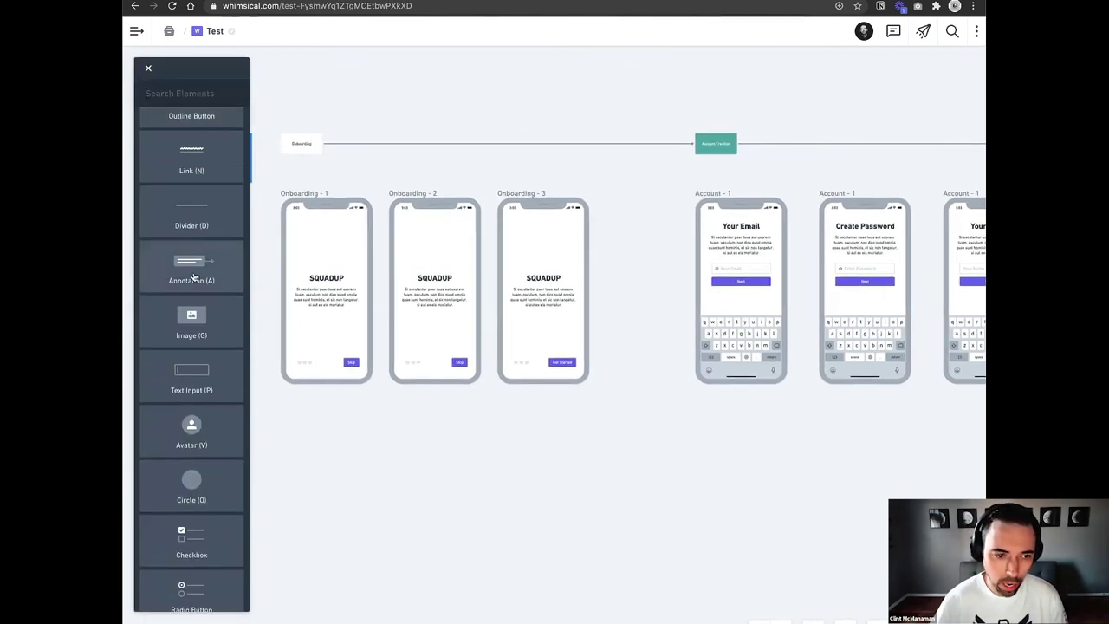
{"action": "key", "text": "Escape"}
{"action": "left_click_drag", "start_coordinate": [234, 264], "coordinate": [242, 237]}
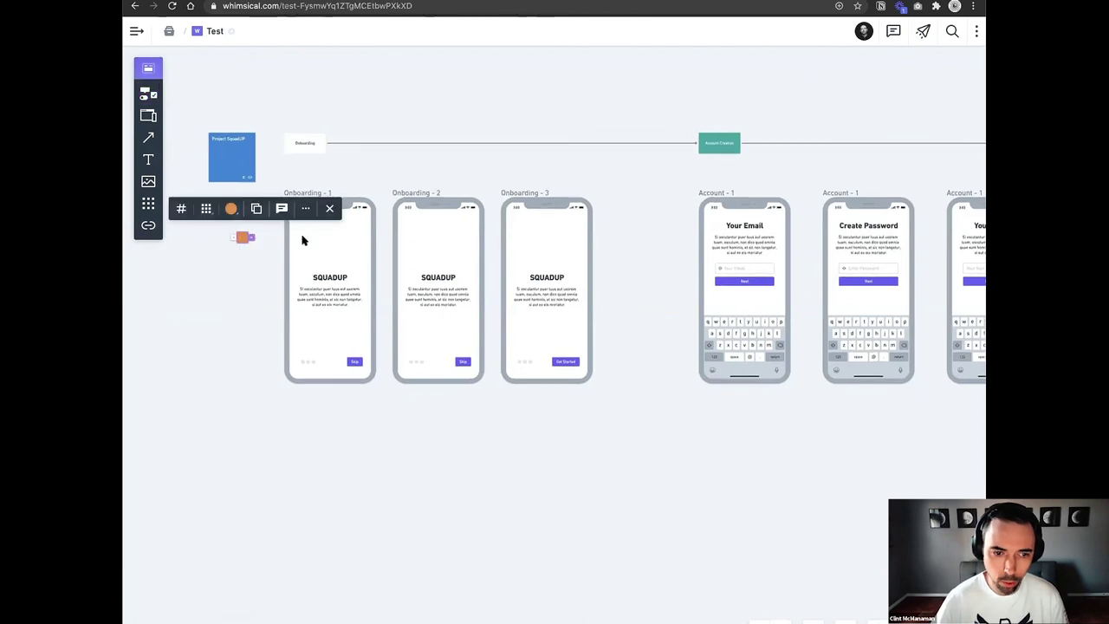
{"action": "scroll", "coordinate": [303, 239], "scroll_direction": "left", "scroll_amount": 2}
{"action": "scroll", "coordinate": [312, 237], "scroll_direction": "up", "scroll_amount": 5}
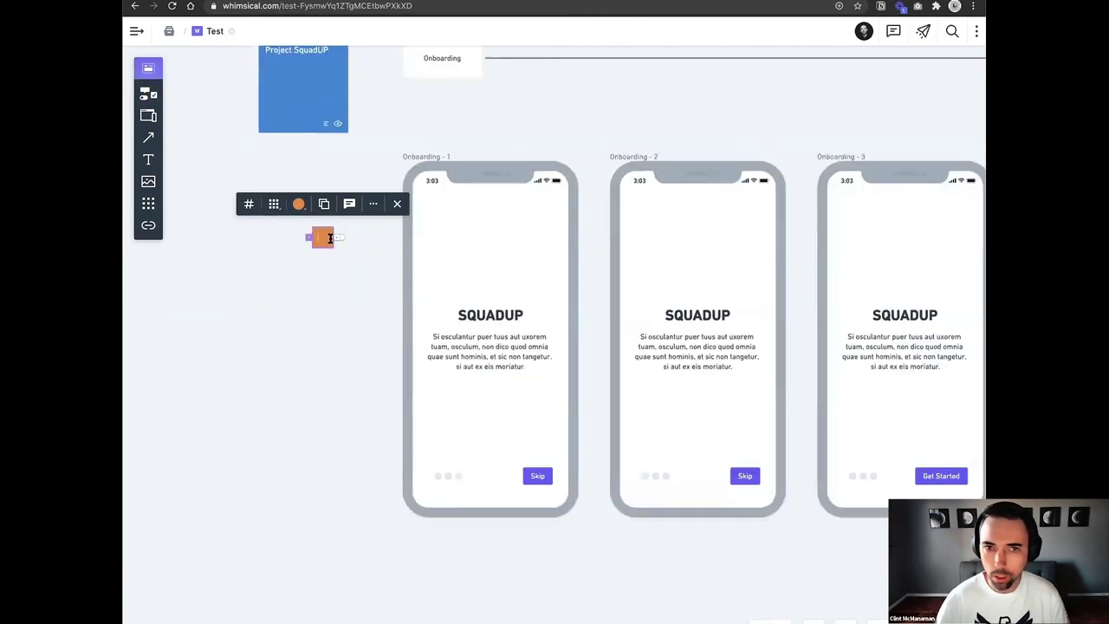
{"action": "scroll", "coordinate": [329, 239], "scroll_direction": "up", "scroll_amount": 3}
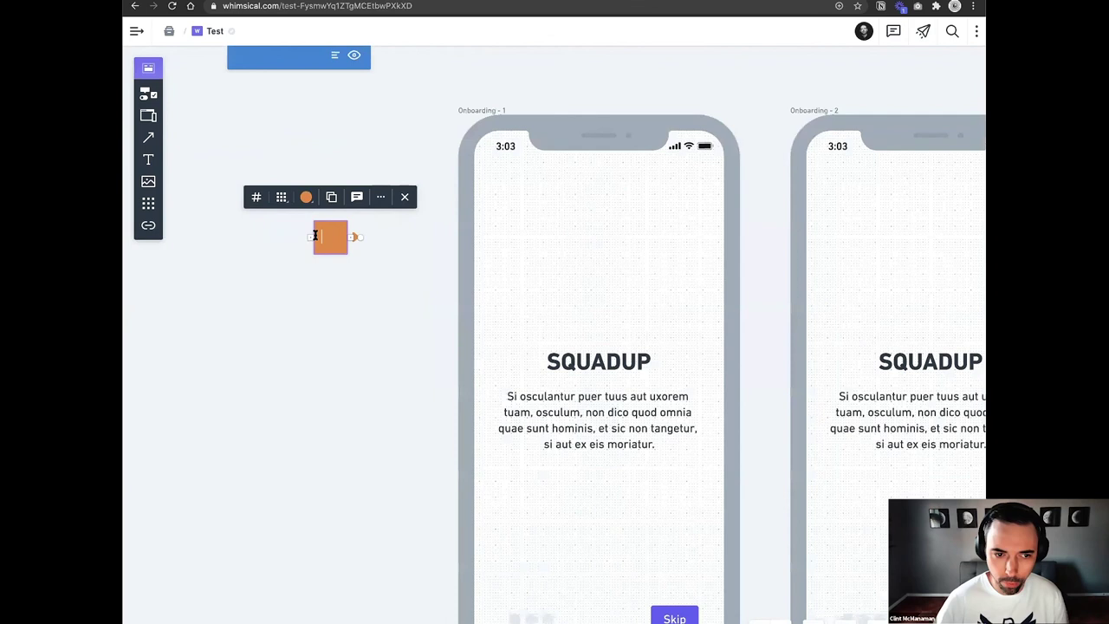
Try turning the orange annotation into a numbered marker.
{"action": "left_click", "coordinate": [257, 194]}
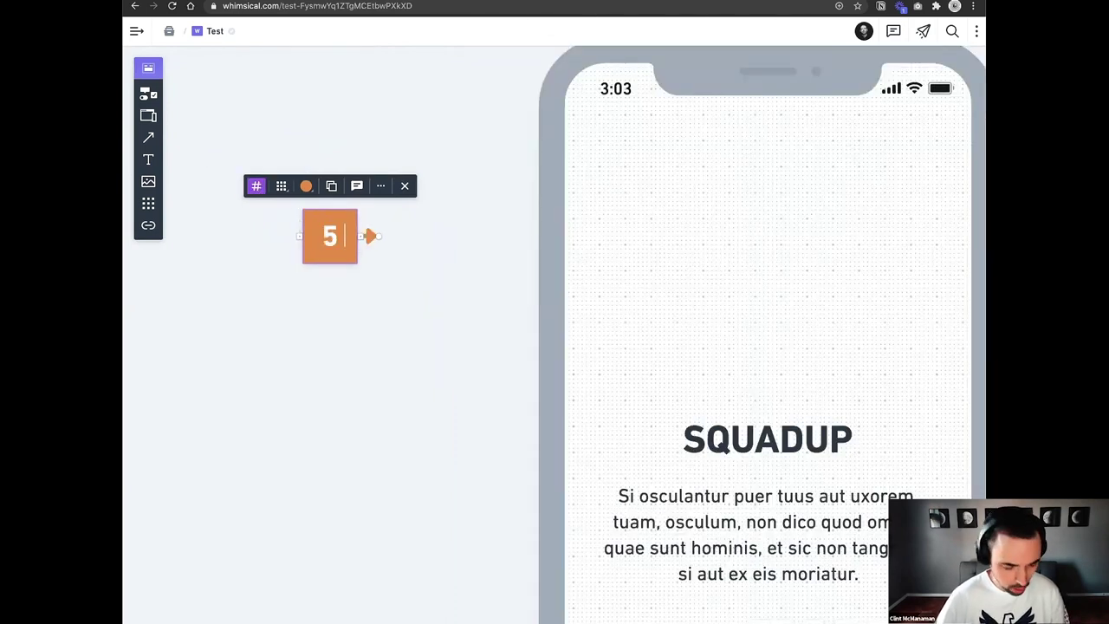
{"action": "type", "text": "1"}
{"action": "key", "text": "BackSpace"}
{"action": "left_click", "coordinate": [256, 185]}
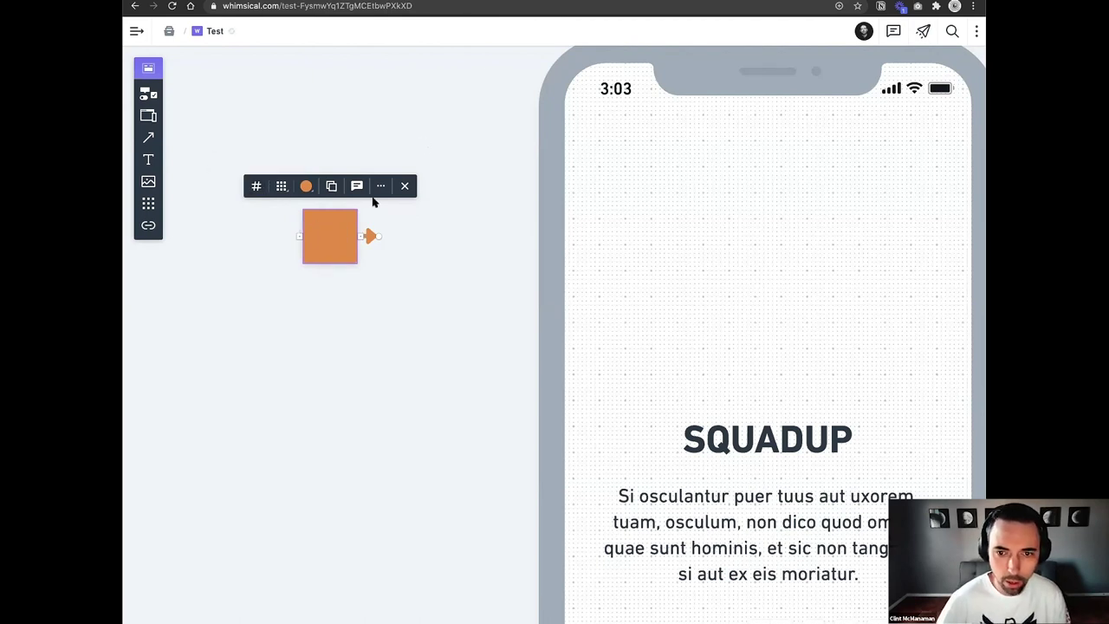
Write "Three screens to describe the product. Swipeable. Skippable." in the orange annotation beside the Onboarding - 1 screen.
{"action": "scroll", "coordinate": [334, 268], "scroll_direction": "down", "scroll_amount": 5}
{"action": "scroll", "coordinate": [355, 252], "scroll_direction": "up", "scroll_amount": 5}
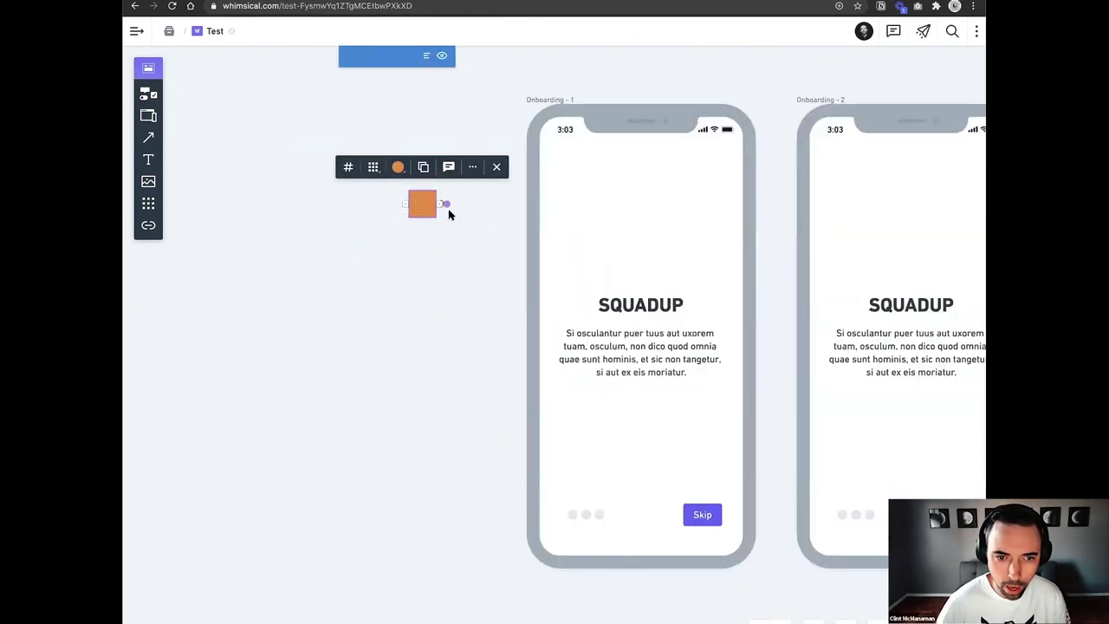
{"action": "scroll", "coordinate": [386, 198], "scroll_direction": "up", "scroll_amount": 1}
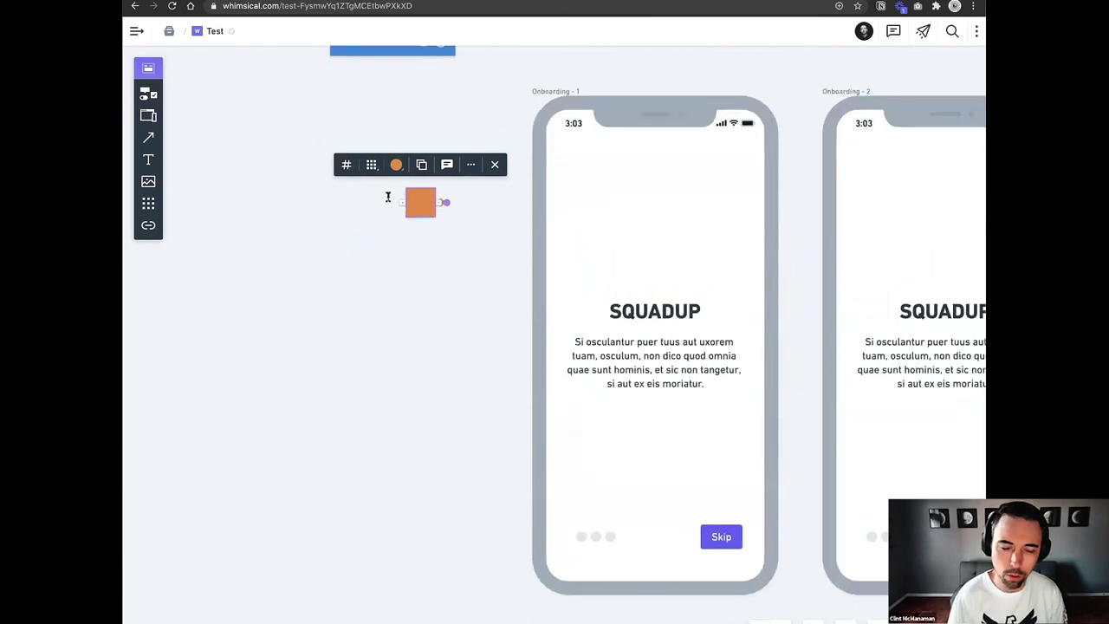
{"action": "scroll", "coordinate": [388, 197], "scroll_direction": "up", "scroll_amount": 3}
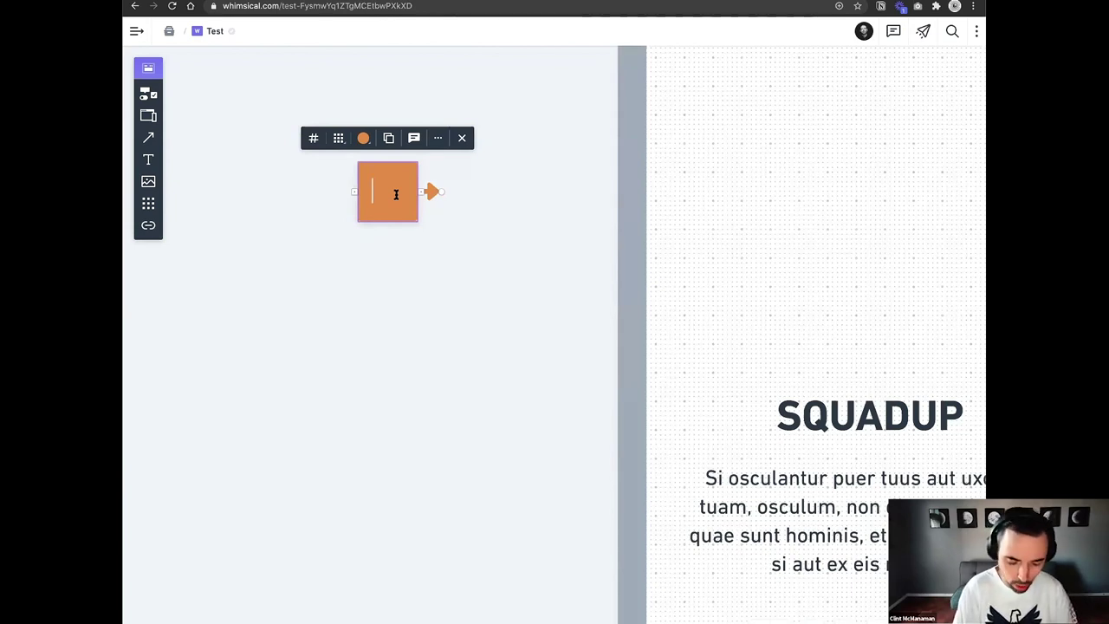
{"action": "type", "text": "Three"}
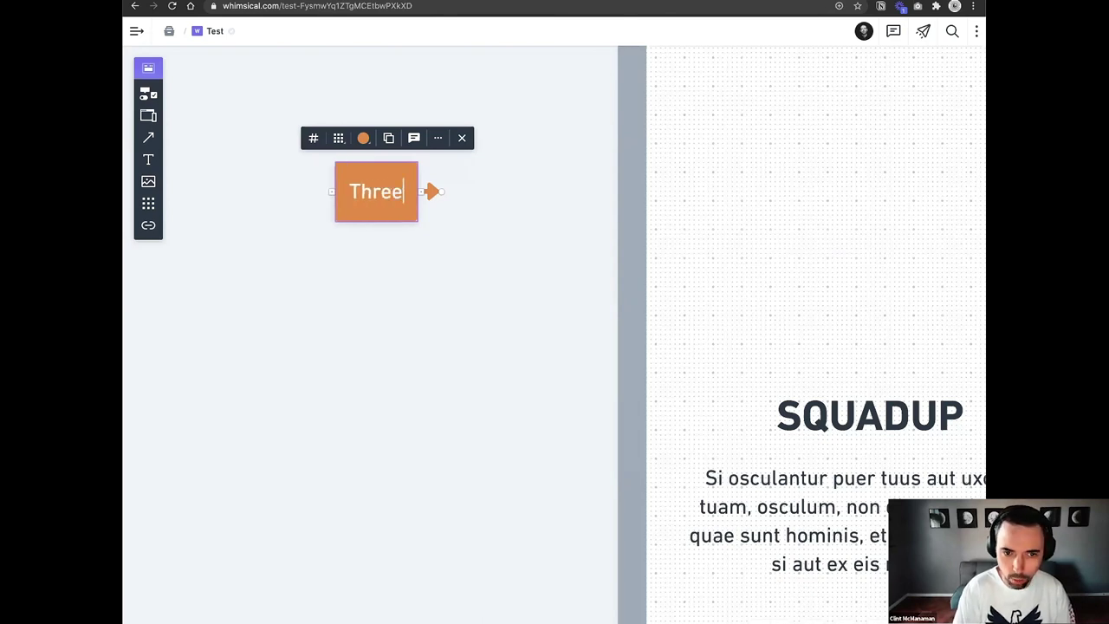
{"action": "type", "text": " scree"}
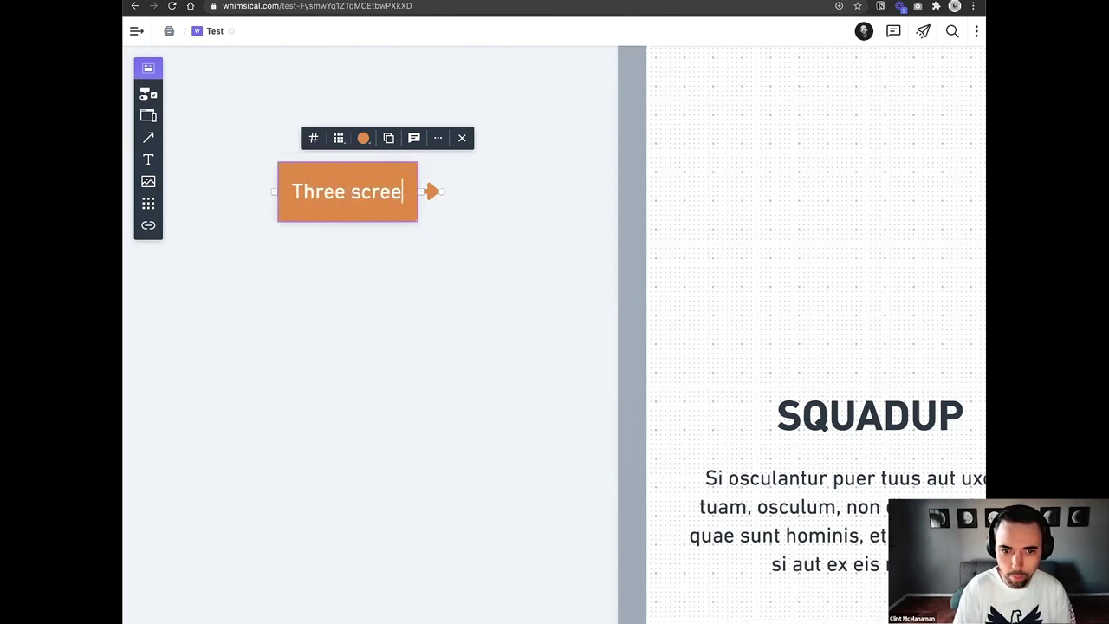
{"action": "type", "text": "ns to descr"}
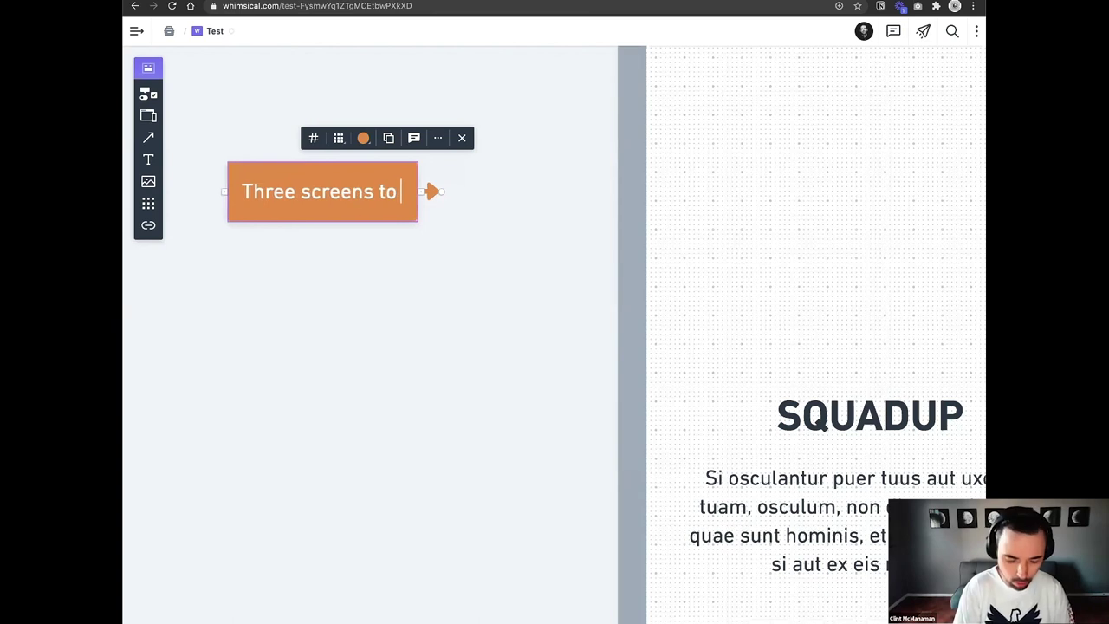
{"action": "type", "text": "the pro"}
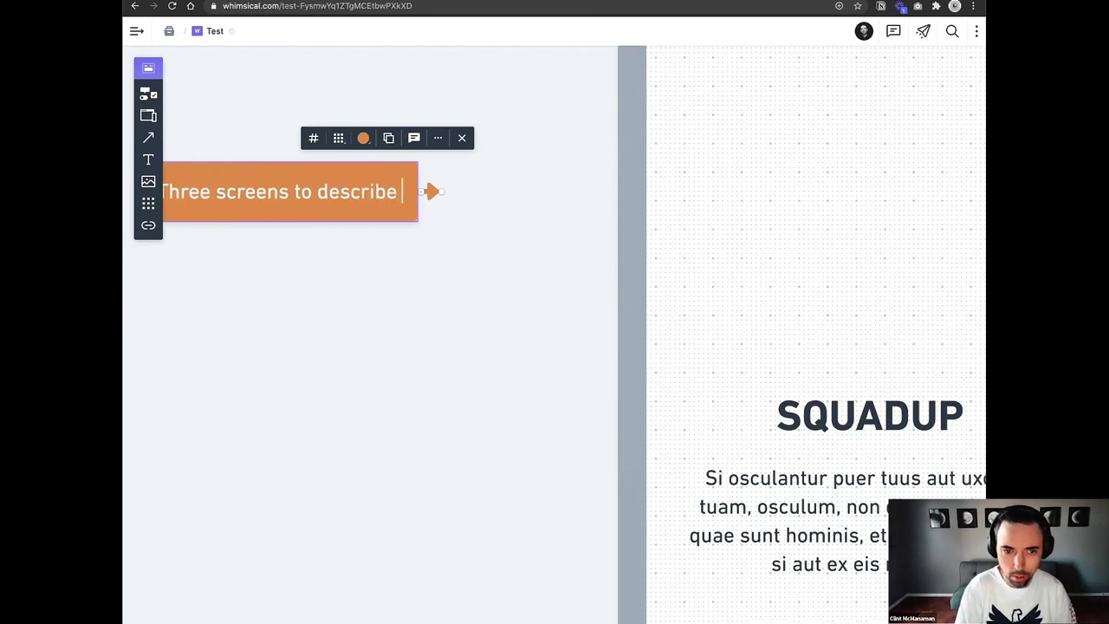
{"action": "type", "text": "d"}
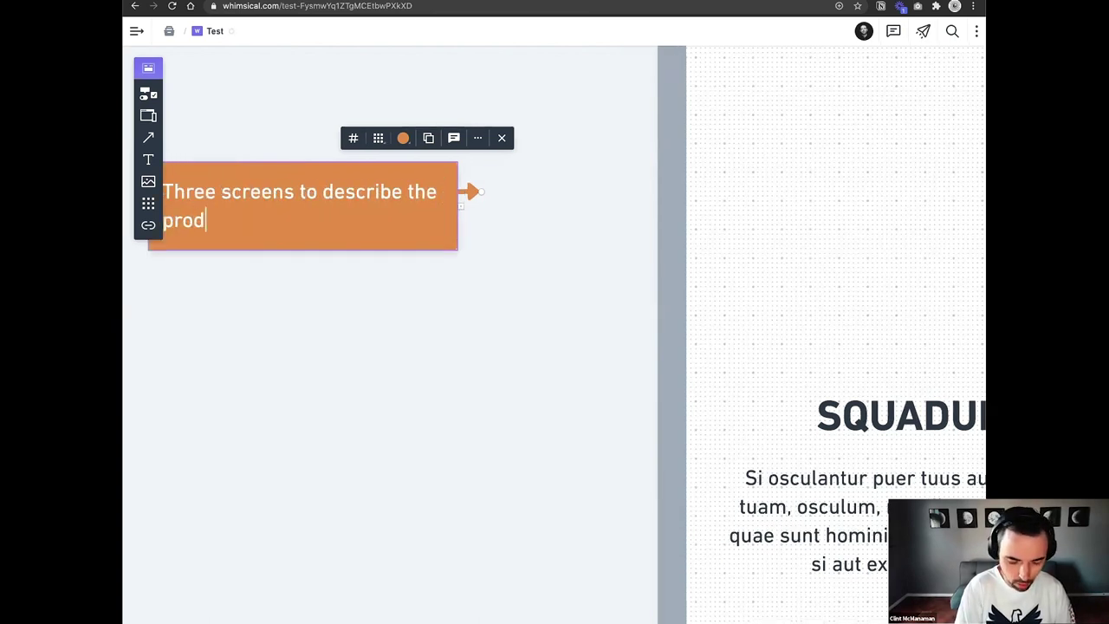
{"action": "type", "text": "uct. Swipoes"}
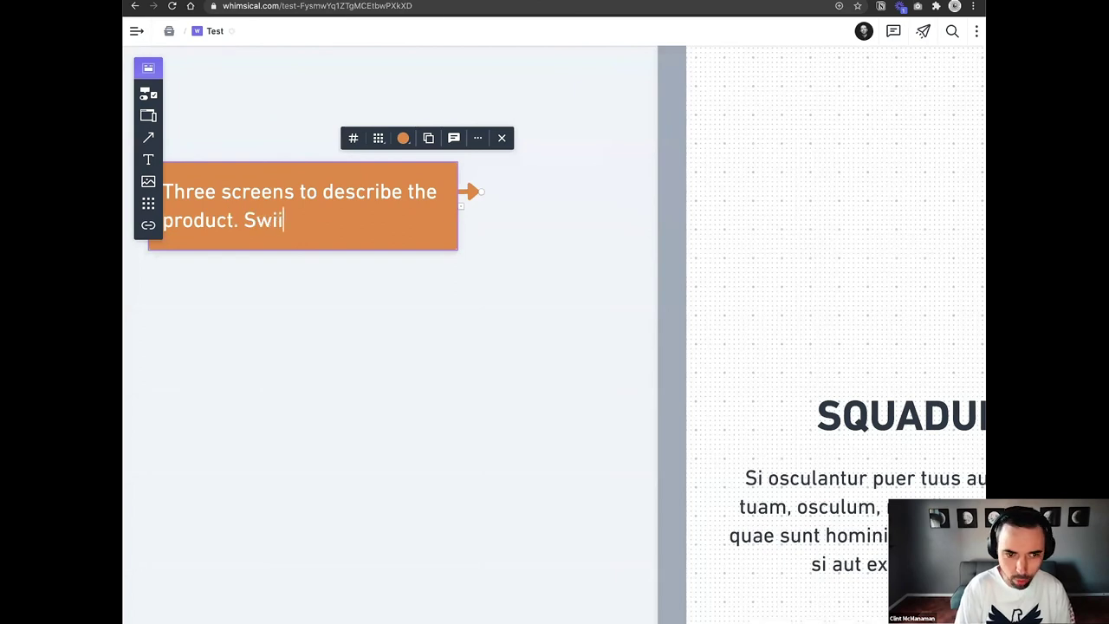
{"action": "key", "text": "BackSpace"}
{"action": "key", "text": "BackSpace"}
{"action": "key", "text": "BackSpace"}
{"action": "type", "text": "e"}
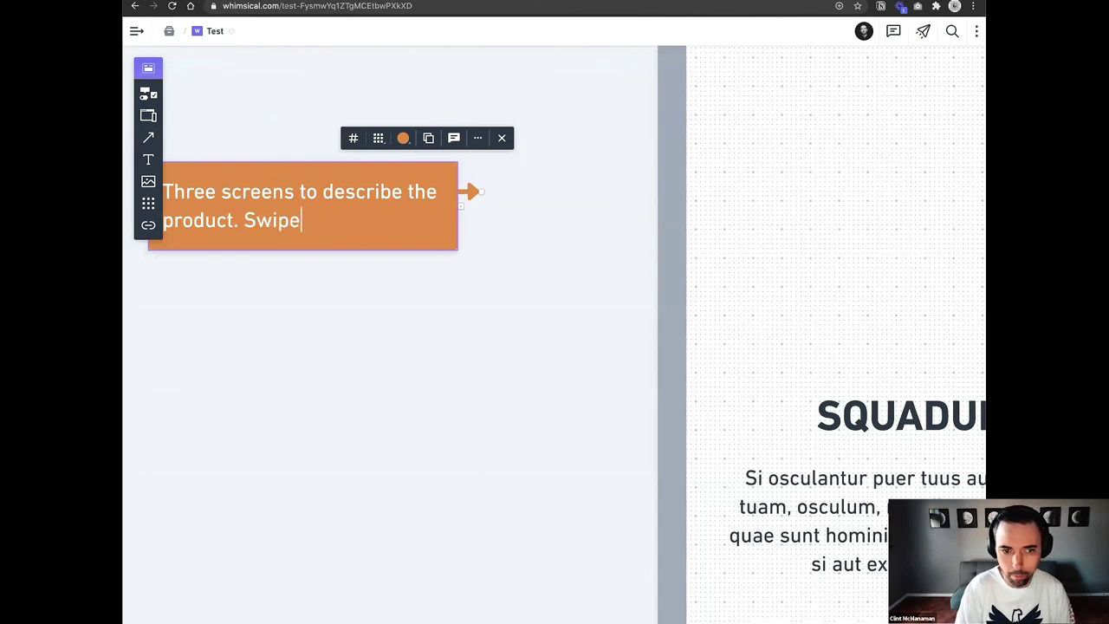
{"action": "type", "text": "able. Skip"}
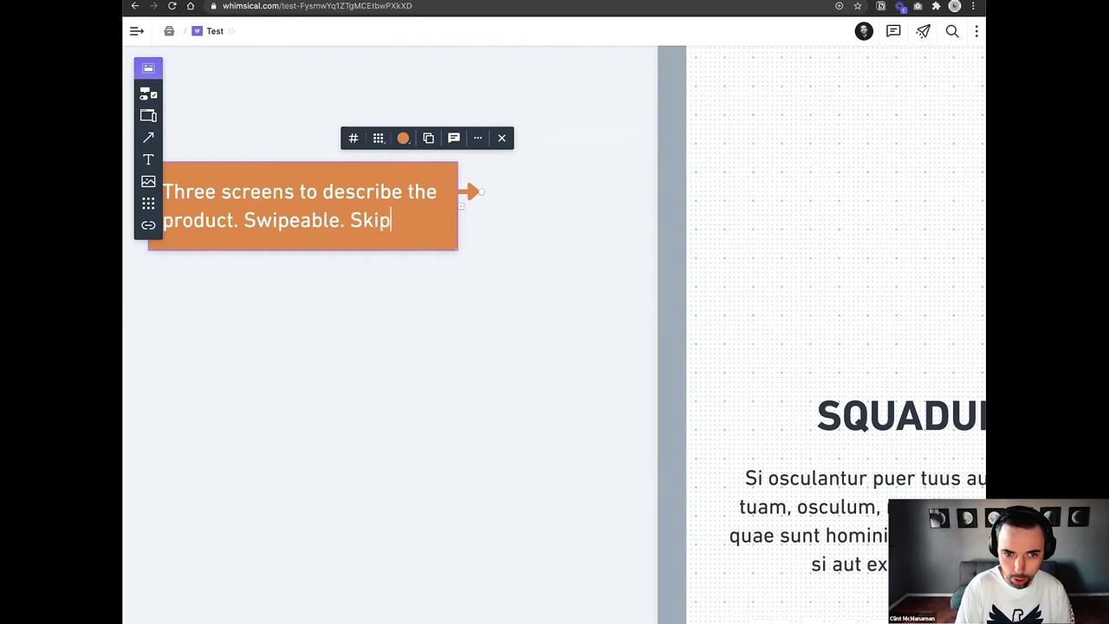
{"action": "type", "text": "pable. "}
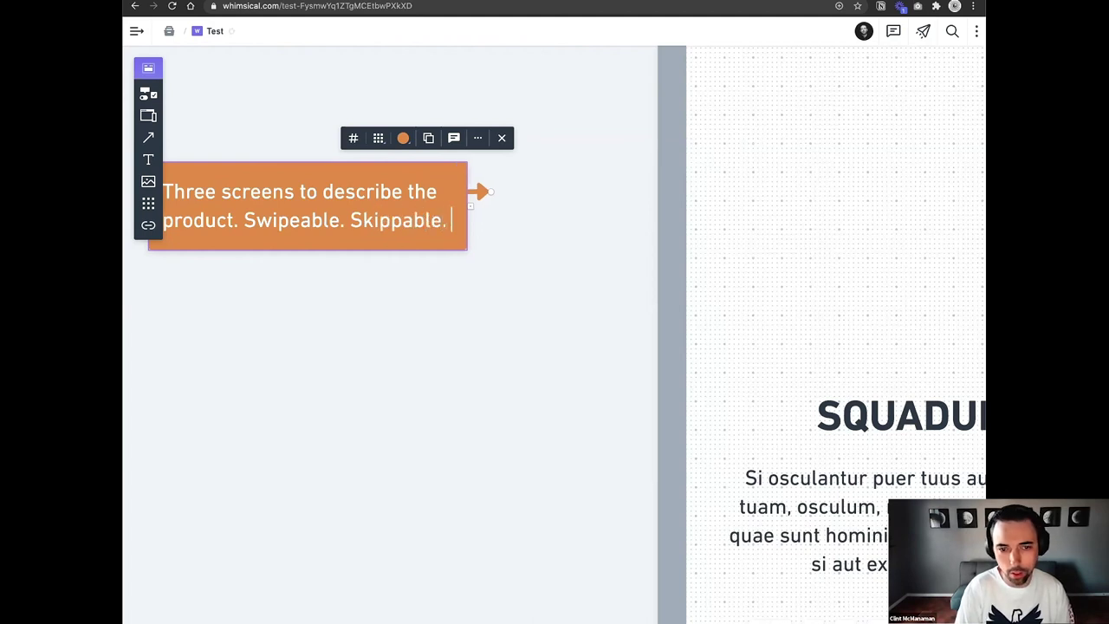
Continue the onboarding annotation's text with "Get Started takes you to Account Creation".
{"action": "type", "text": "and"}
{"action": "key", "text": "BackSpace"}
{"action": "key", "text": "BackSpace"}
{"action": "key", "text": "BackSpace"}
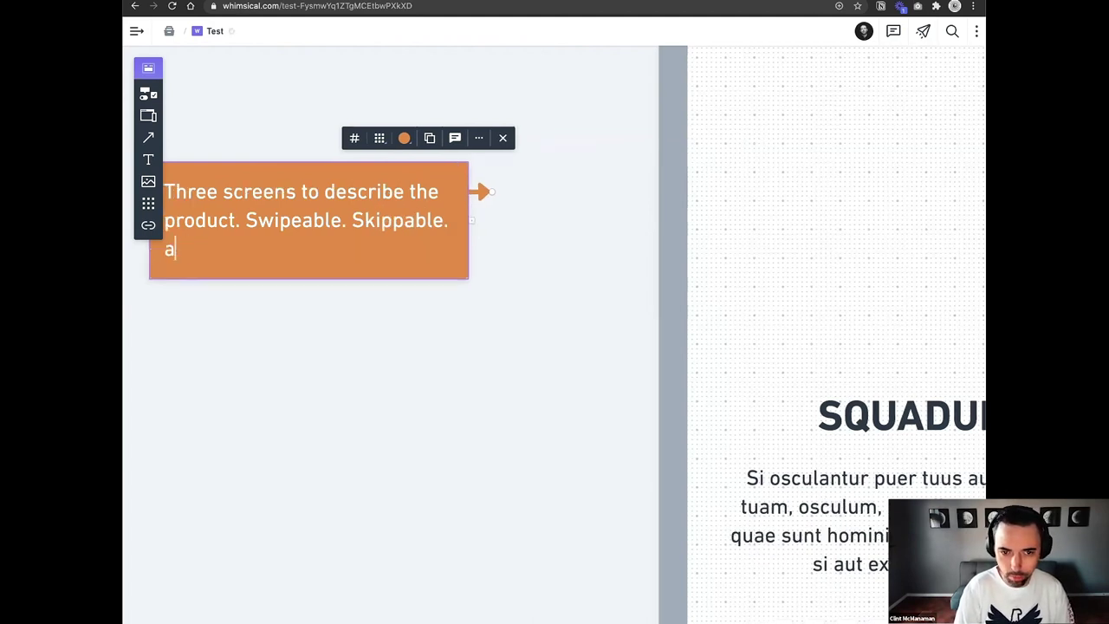
{"action": "type", "text": "Get "}
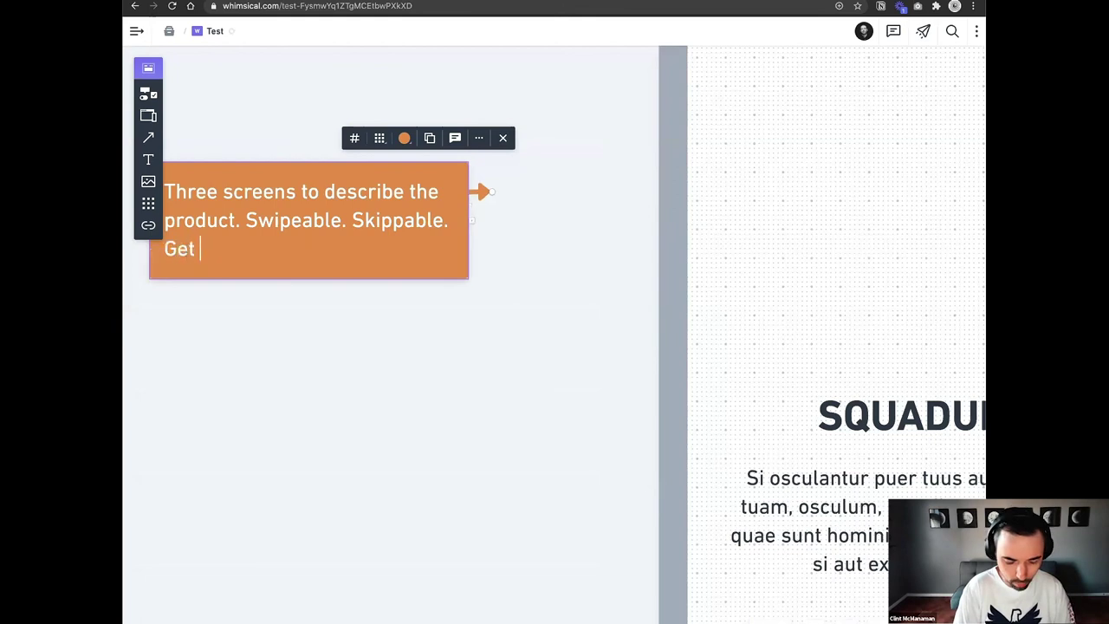
{"action": "type", "text": "Started takes your"}
{"action": "key", "text": "BackSpace"}
{"action": "key", "text": "BackSpace"}
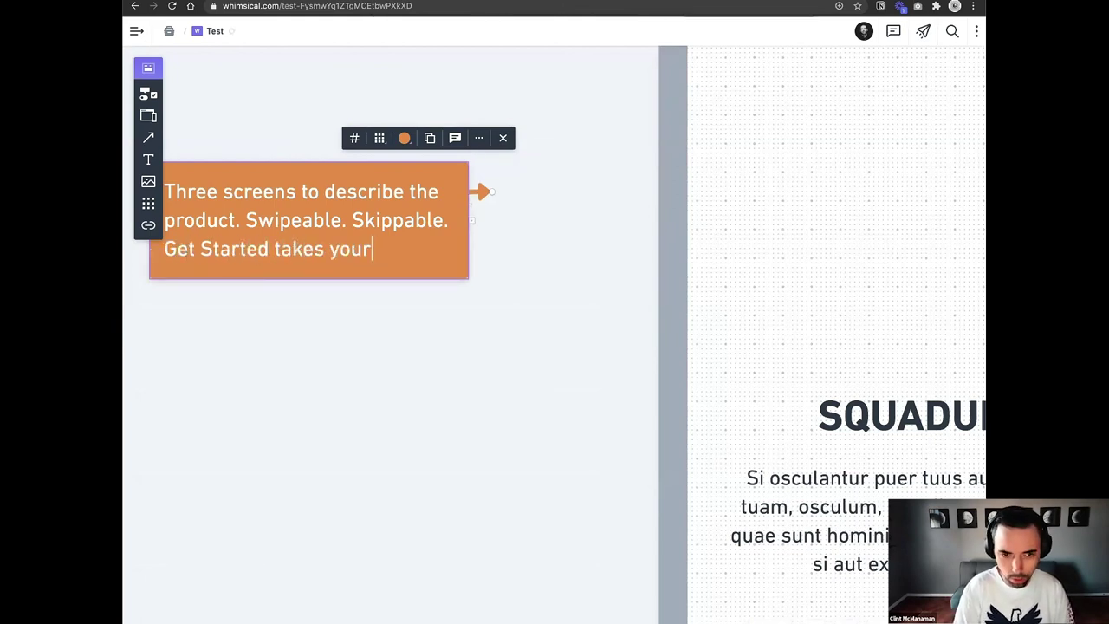
{"action": "type", "text": "to accou"}
{"action": "key", "text": "BackSpace"}
{"action": "key", "text": "BackSpace"}
{"action": "key", "text": "BackSpace"}
{"action": "key", "text": "BackSpace"}
{"action": "key", "text": "BackSpace"}
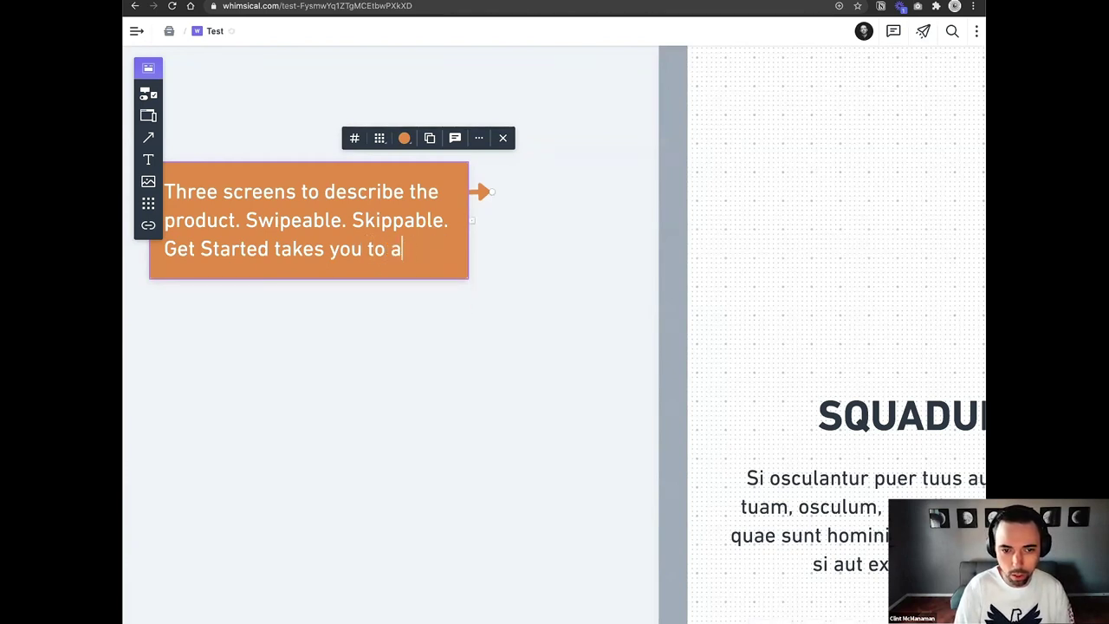
{"action": "type", "text": "Account Crfe"}
{"action": "key", "text": "BackSpace"}
{"action": "key", "text": "BackSpace"}
{"action": "type", "text": "eation"}
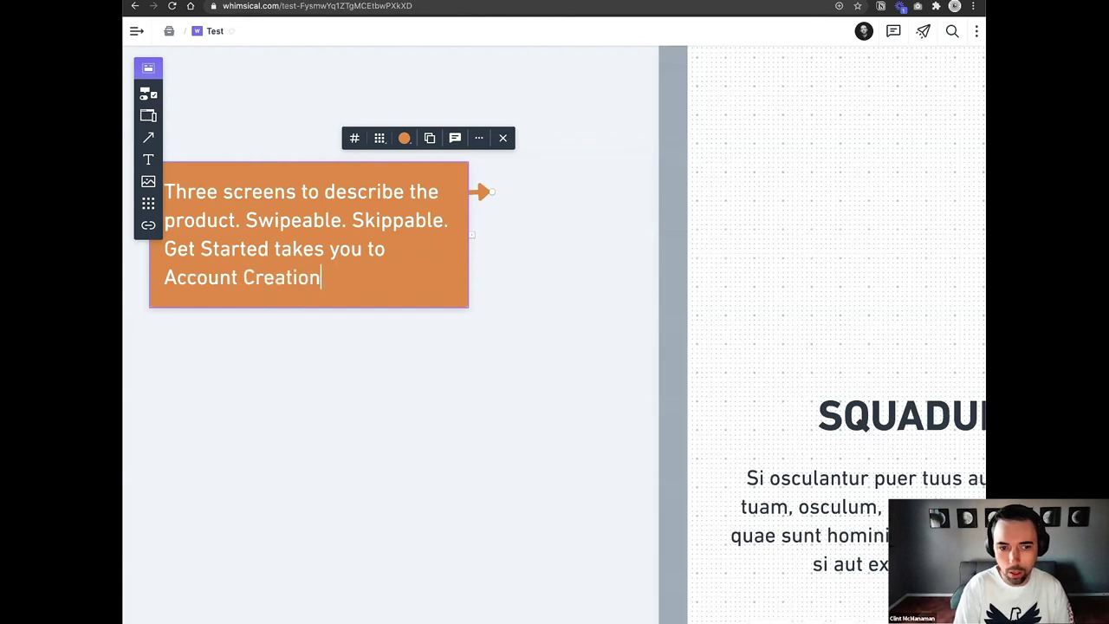
Move the onboarding annotation nearer to the Onboarding - 1 screen and extend its arrow to the phone's left edge.
{"action": "left_click", "coordinate": [518, 244]}
{"action": "left_click_drag", "start_coordinate": [479, 196], "coordinate": [653, 241]}
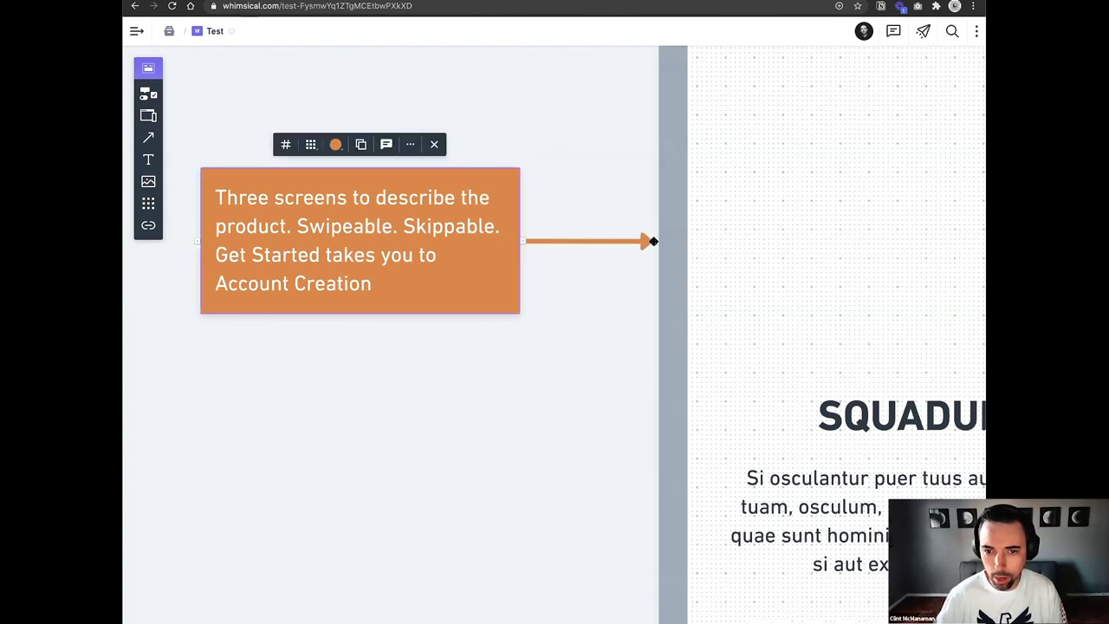
{"action": "scroll", "coordinate": [606, 385], "scroll_direction": "down", "scroll_amount": 5}
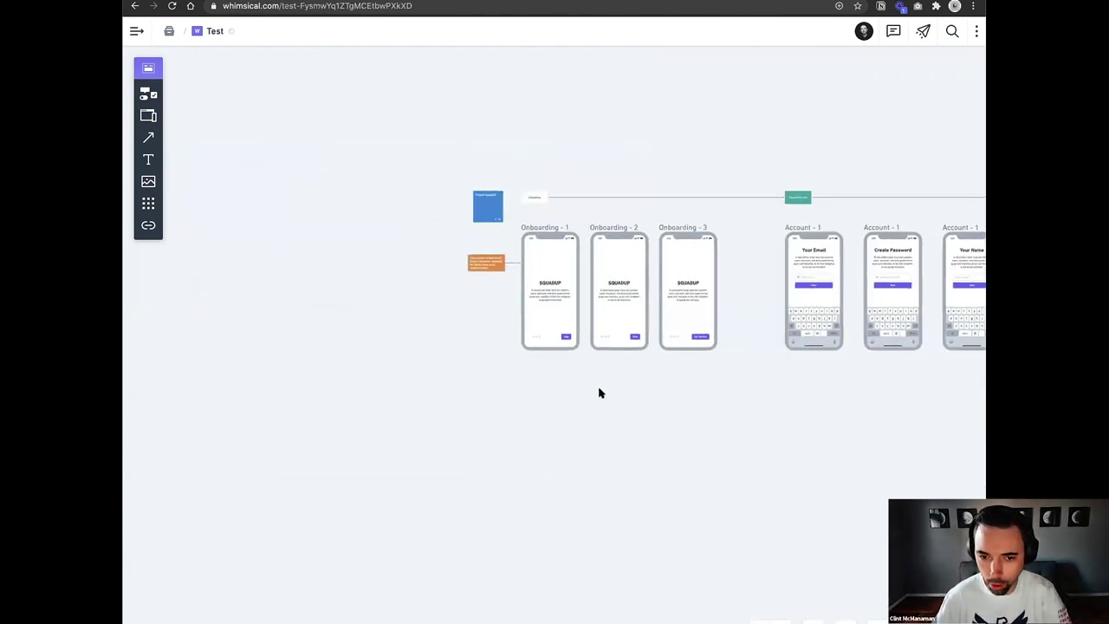
{"action": "scroll", "coordinate": [598, 388], "scroll_direction": "up", "scroll_amount": 5}
{"action": "scroll", "coordinate": [459, 388], "scroll_direction": "up", "scroll_amount": 3}
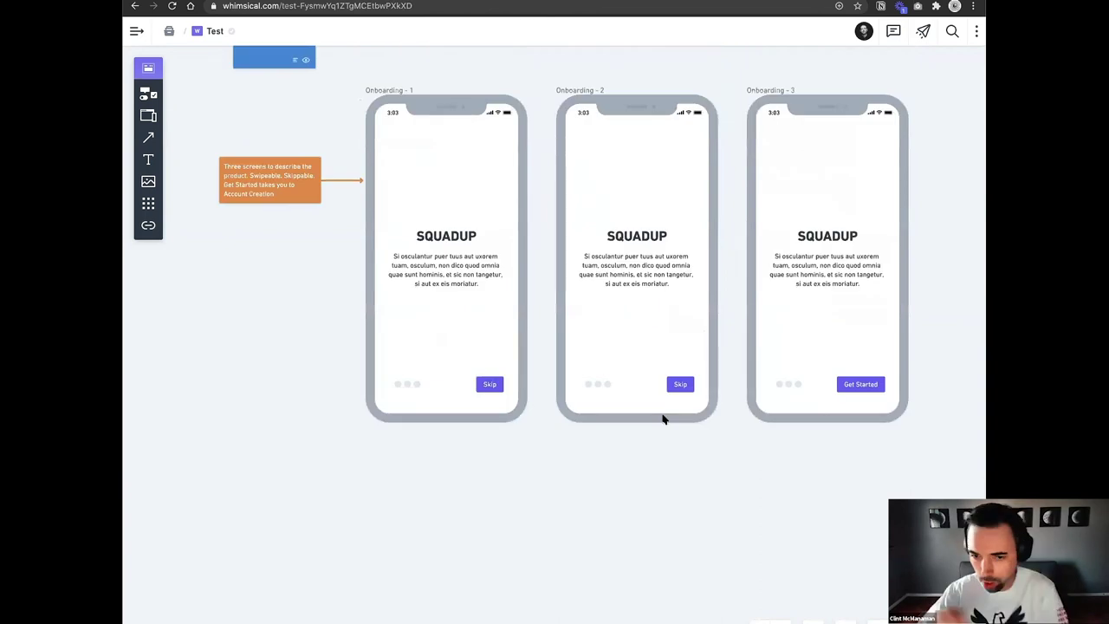
Duplicate the orange onboarding annotation into the gap between Onboarding - 3 and the Your Email screen, with its arrow pointing at Your Email.
{"action": "left_click", "coordinate": [300, 176]}
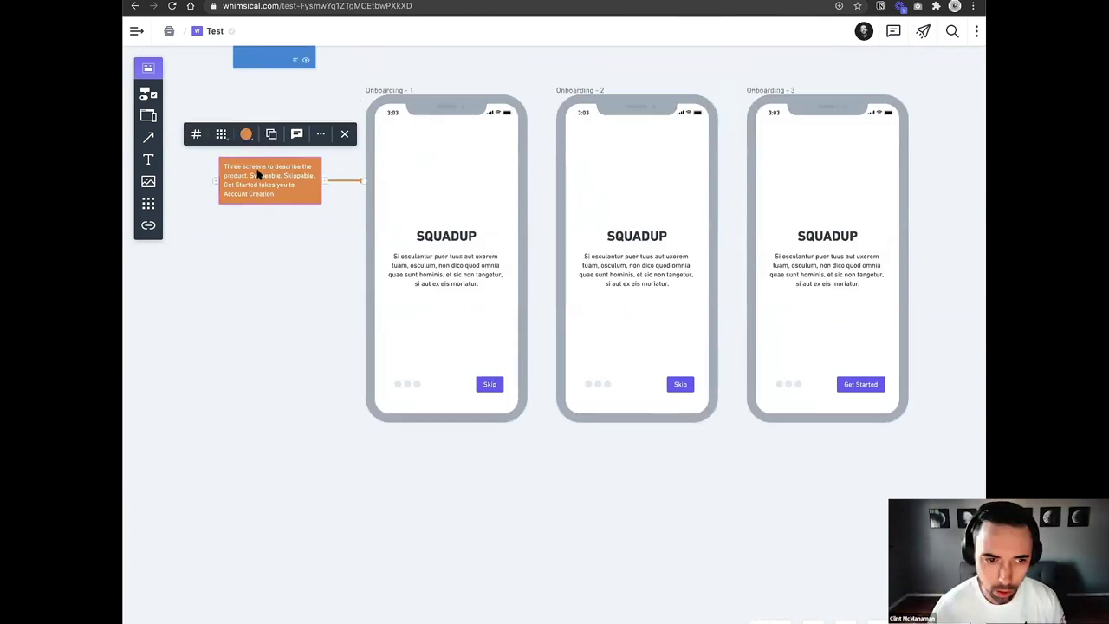
{"action": "left_click", "coordinate": [269, 217]}
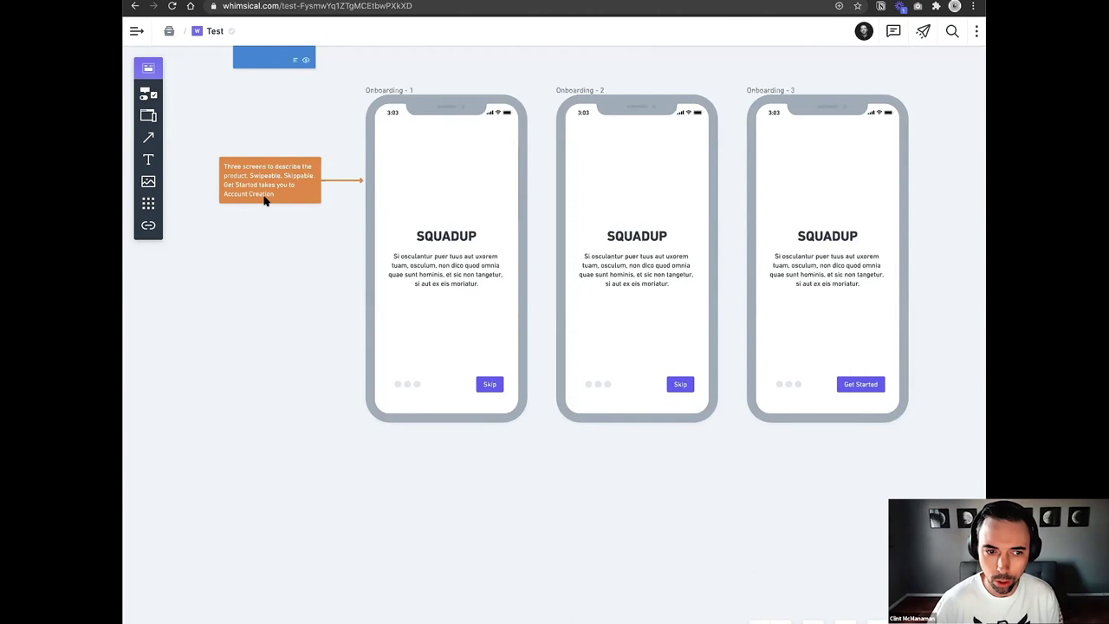
{"action": "left_click", "coordinate": [261, 198]}
{"action": "scroll", "coordinate": [260, 193], "scroll_direction": "down", "scroll_amount": 5}
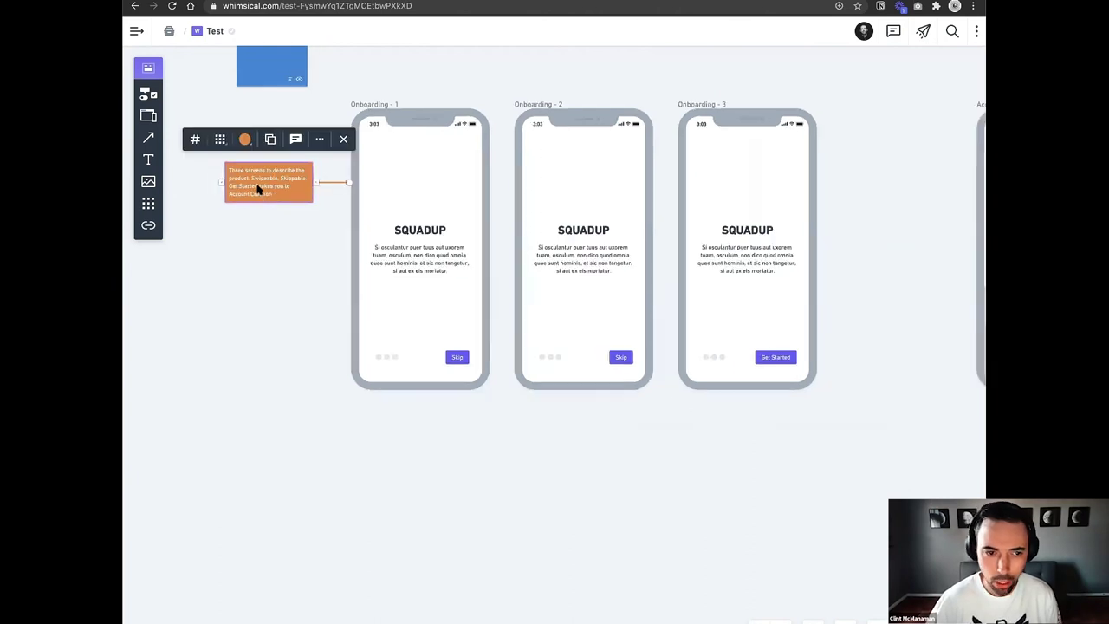
{"action": "left_click_drag", "start_coordinate": [298, 189], "coordinate": [700, 196]}
{"action": "scroll", "coordinate": [700, 196], "scroll_direction": "up", "scroll_amount": 2}
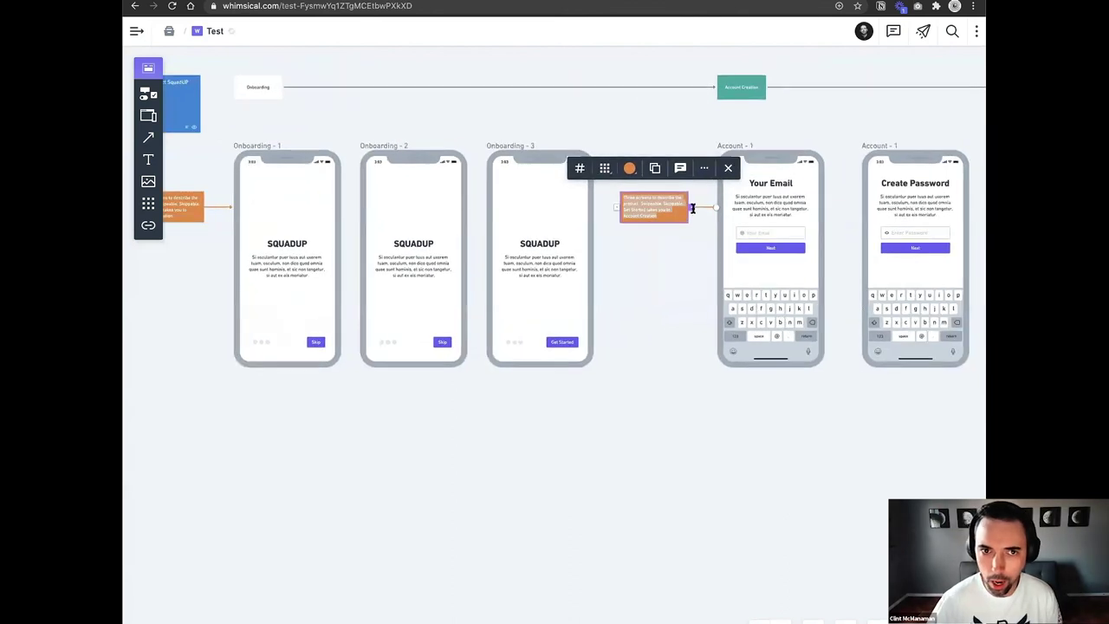
{"action": "scroll", "coordinate": [621, 224], "scroll_direction": "up", "scroll_amount": 3}
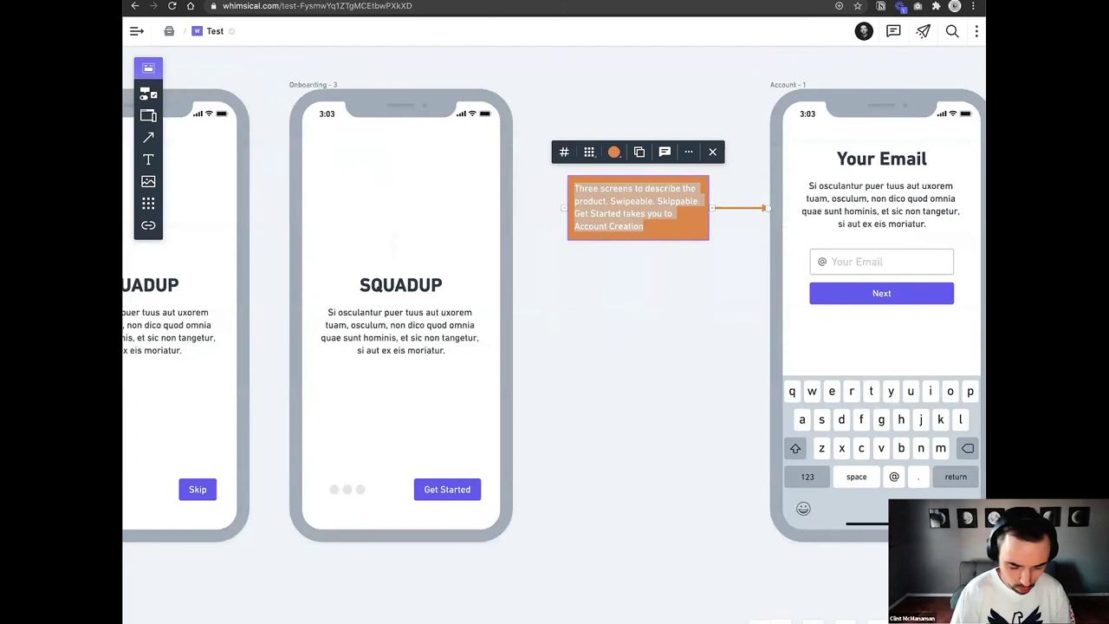
Replace the copied annotation's text with "Enter Email, Create Password, Enter your First/Last Name".
{"action": "type", "text": "Enter Email, Create Pa"}
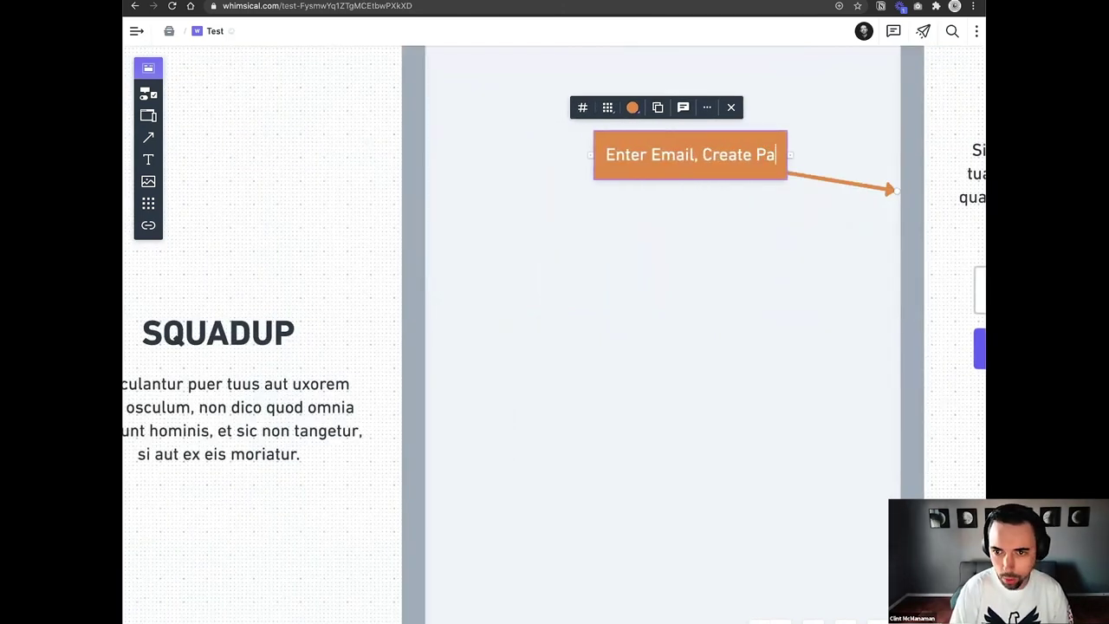
{"action": "type", "text": "ssword, Enter "}
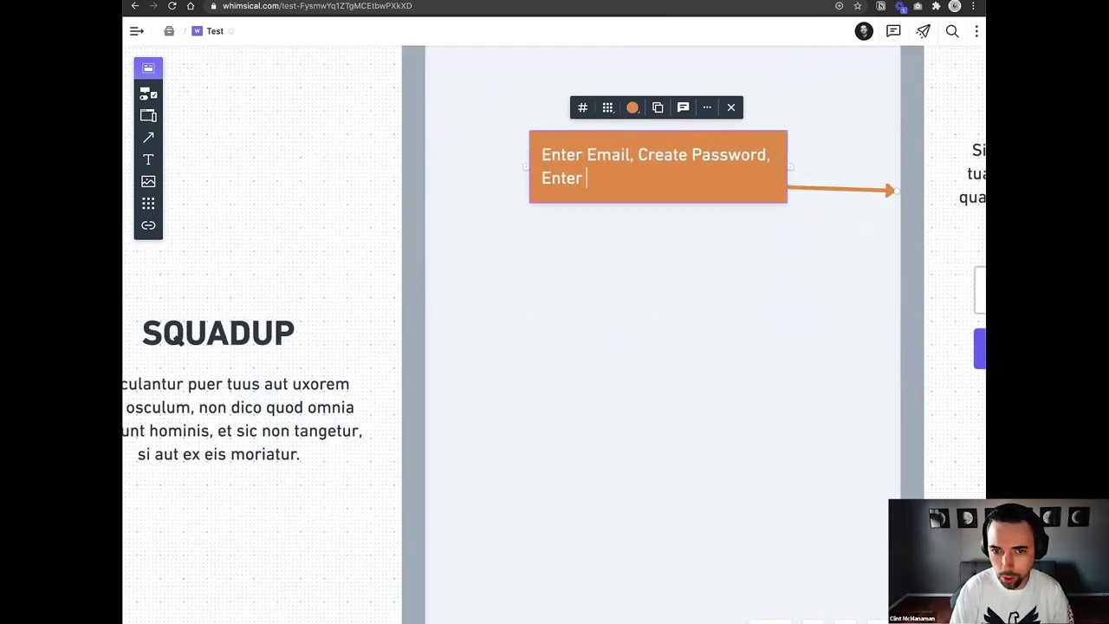
{"action": "type", "text": "your First/Last Name"}
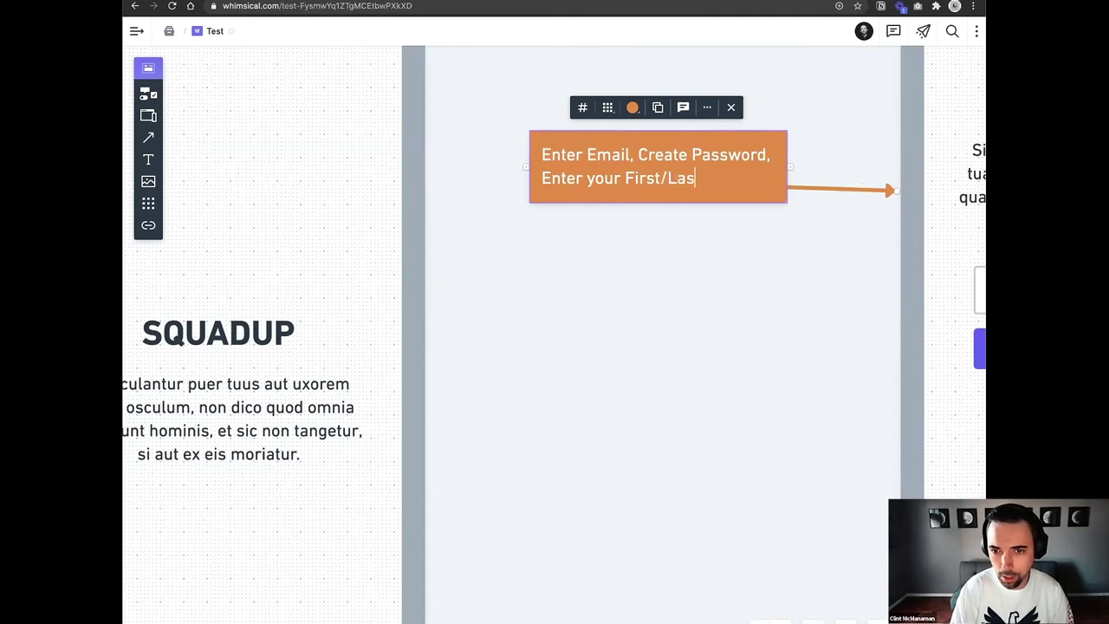
{"action": "left_click", "coordinate": [583, 278]}
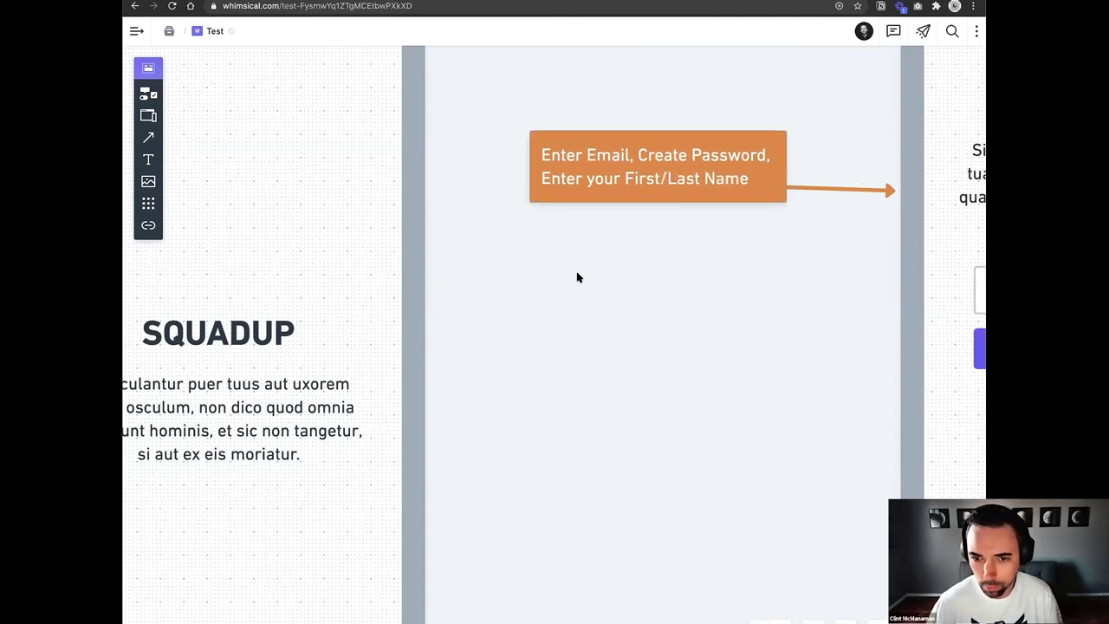
Duplicate the account annotation into the gap between the Your Name and Events - 1 screens, with its arrow pointing at Events - 1.
{"action": "scroll", "coordinate": [585, 189], "scroll_direction": "down", "scroll_amount": 1}
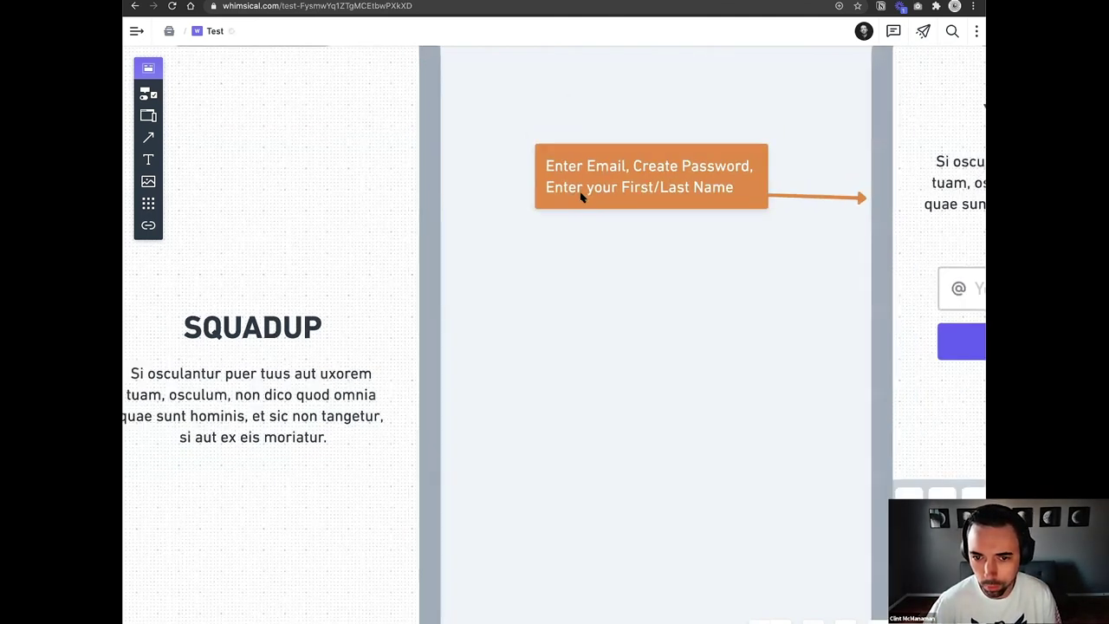
{"action": "scroll", "coordinate": [582, 197], "scroll_direction": "down", "scroll_amount": 3}
{"action": "left_click", "coordinate": [583, 197]}
{"action": "scroll", "coordinate": [572, 268], "scroll_direction": "down", "scroll_amount": 5}
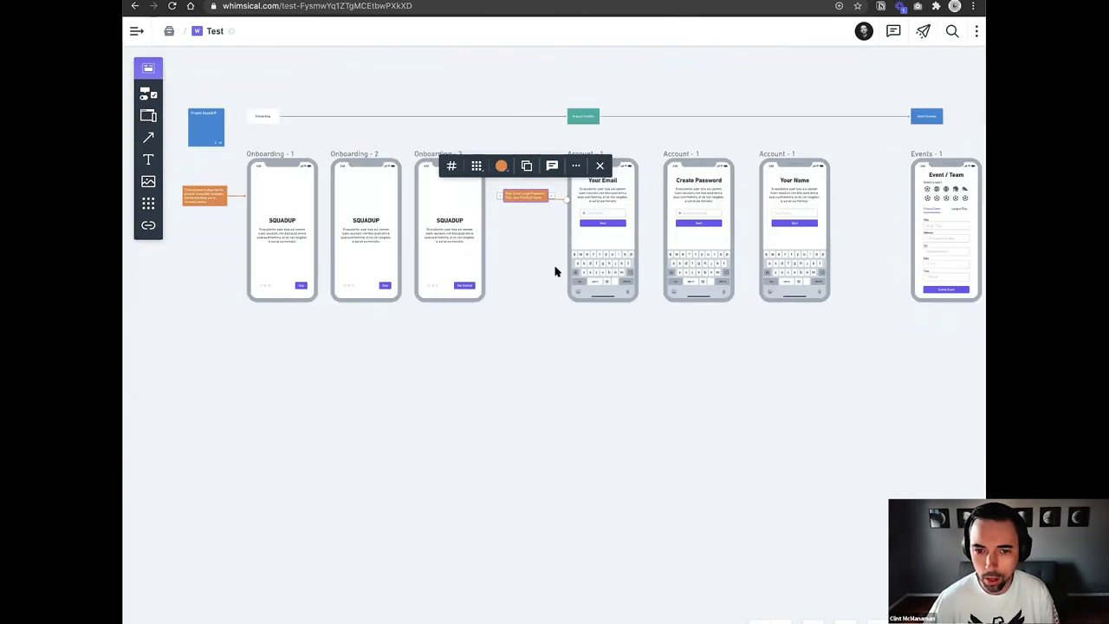
{"action": "scroll", "coordinate": [489, 189], "scroll_direction": "right", "scroll_amount": 2}
{"action": "scroll", "coordinate": [490, 189], "scroll_direction": "right", "scroll_amount": 2}
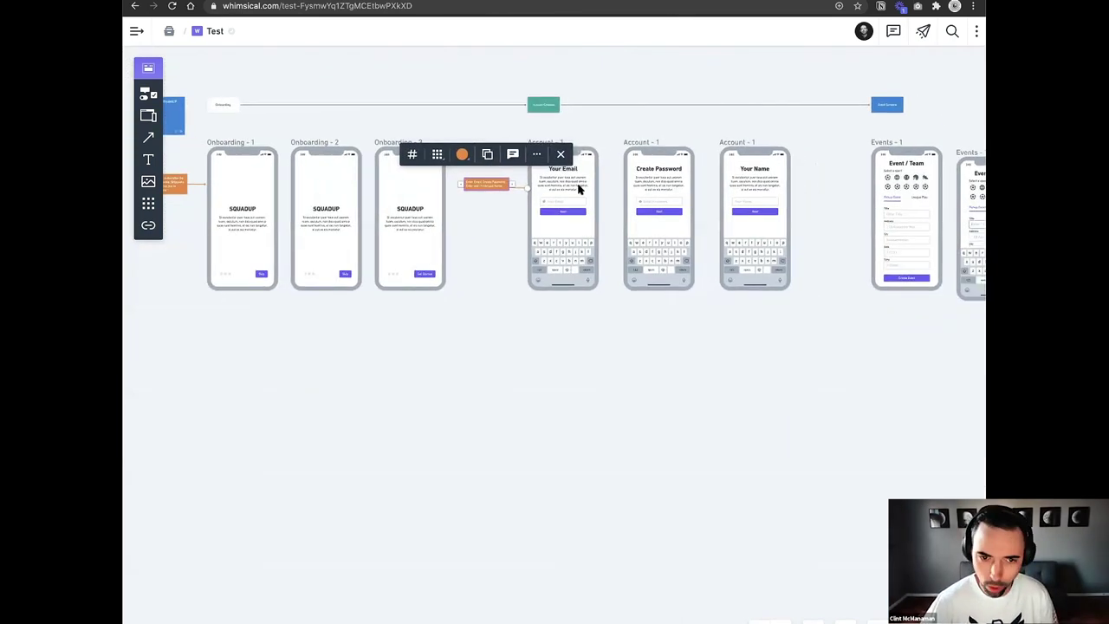
{"action": "left_click", "coordinate": [832, 172]}
{"action": "left_click_drag", "start_coordinate": [835, 172], "coordinate": [818, 181]}
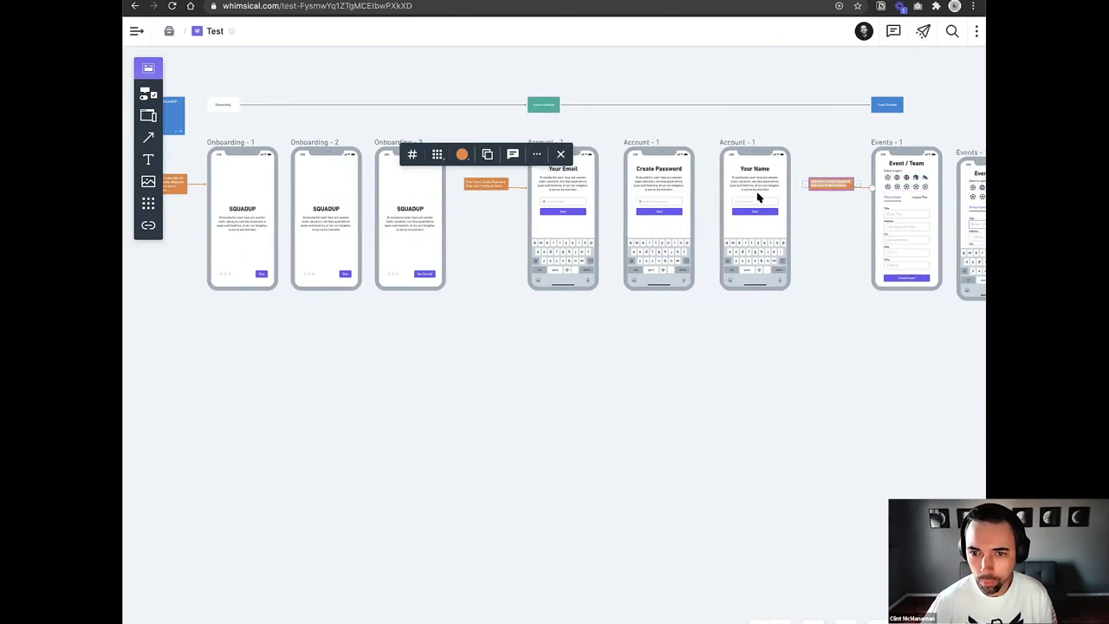
{"action": "scroll", "coordinate": [718, 200], "scroll_direction": "right", "scroll_amount": 2}
{"action": "scroll", "coordinate": [595, 187], "scroll_direction": "up", "scroll_amount": 5}
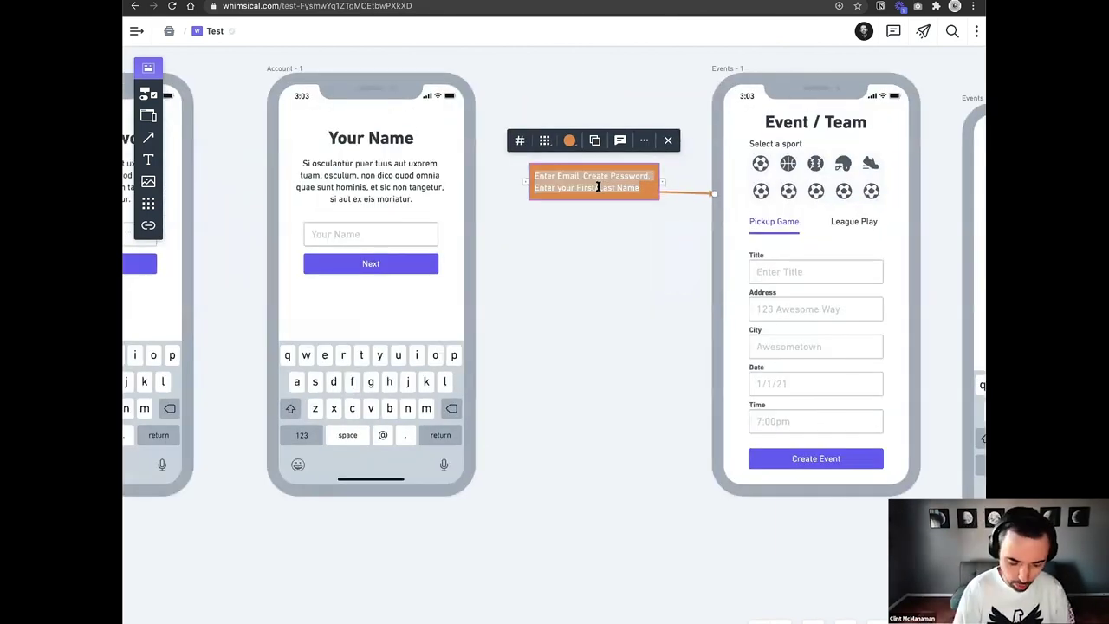
{"action": "scroll", "coordinate": [598, 187], "scroll_direction": "up", "scroll_amount": 3}
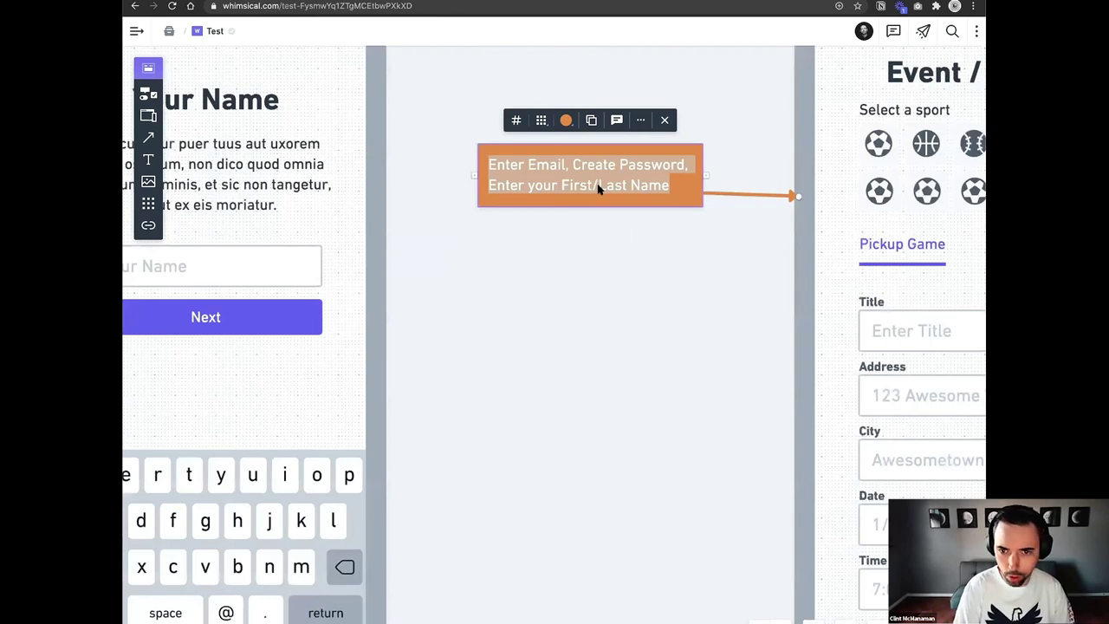
Replace the copied annotation's text beside Events - 1 with "Create Event, Select Sport Type, Select Game Type, Add Address, Time, Date".
{"action": "scroll", "coordinate": [598, 187], "scroll_direction": "up", "scroll_amount": 1}
{"action": "type", "text": "Create Even"}
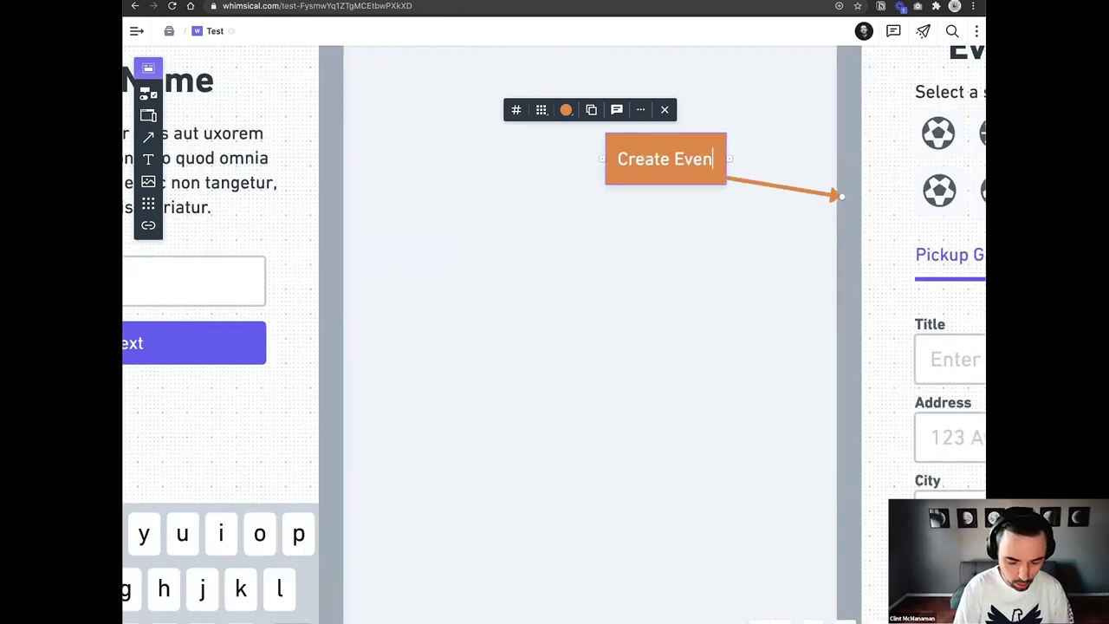
{"action": "type", "text": "t, Select Sport "}
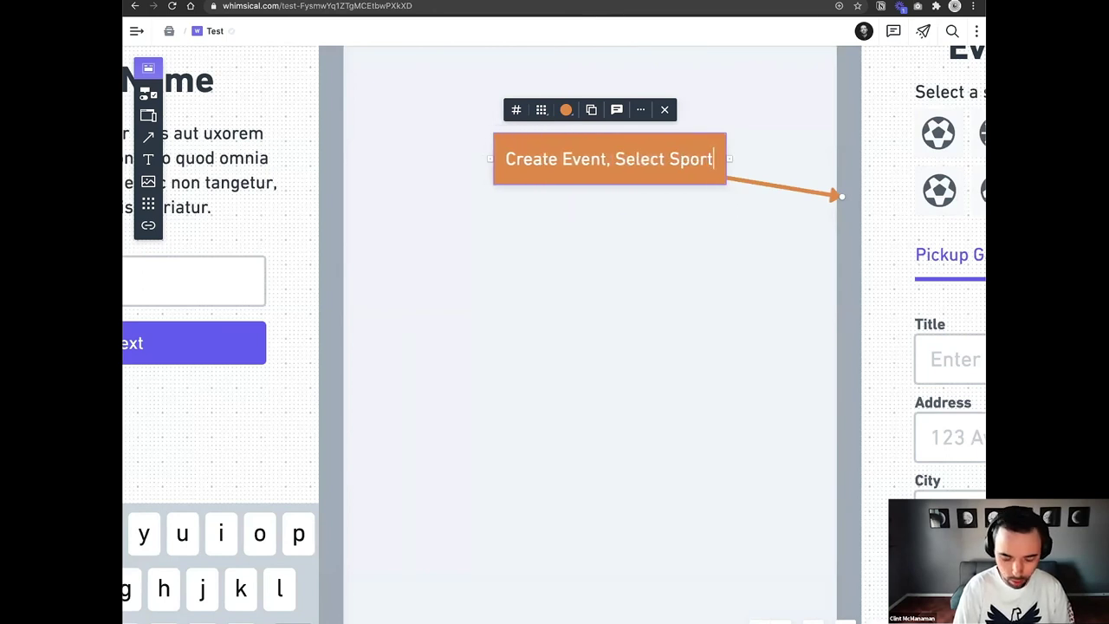
{"action": "type", "text": "Type, "}
{"action": "type", "text": "Select "}
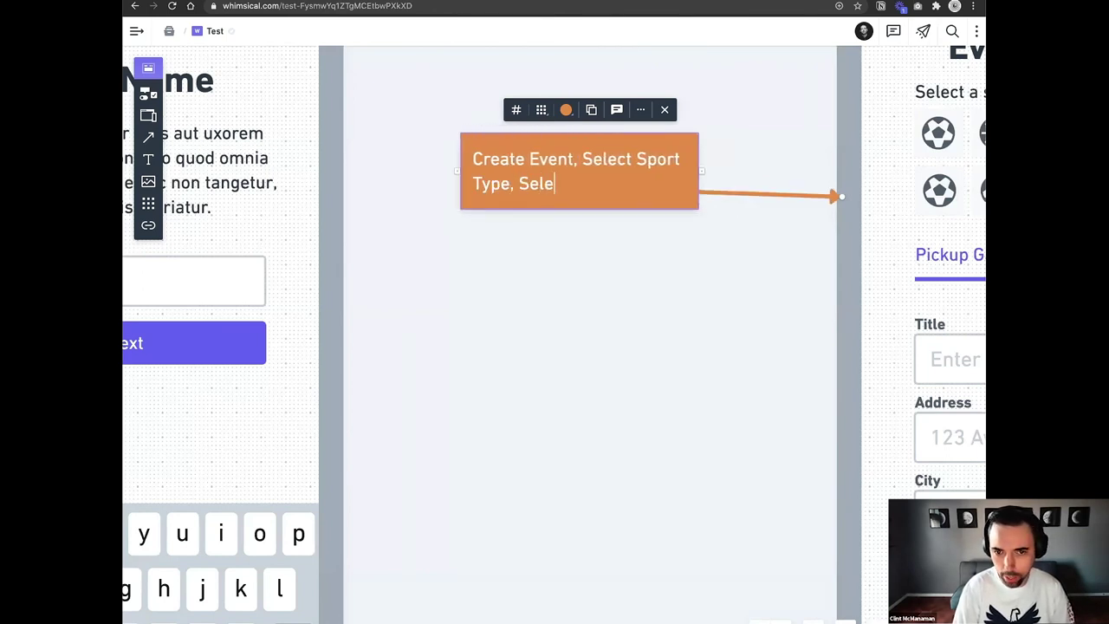
{"action": "type", "text": "Game Typ"}
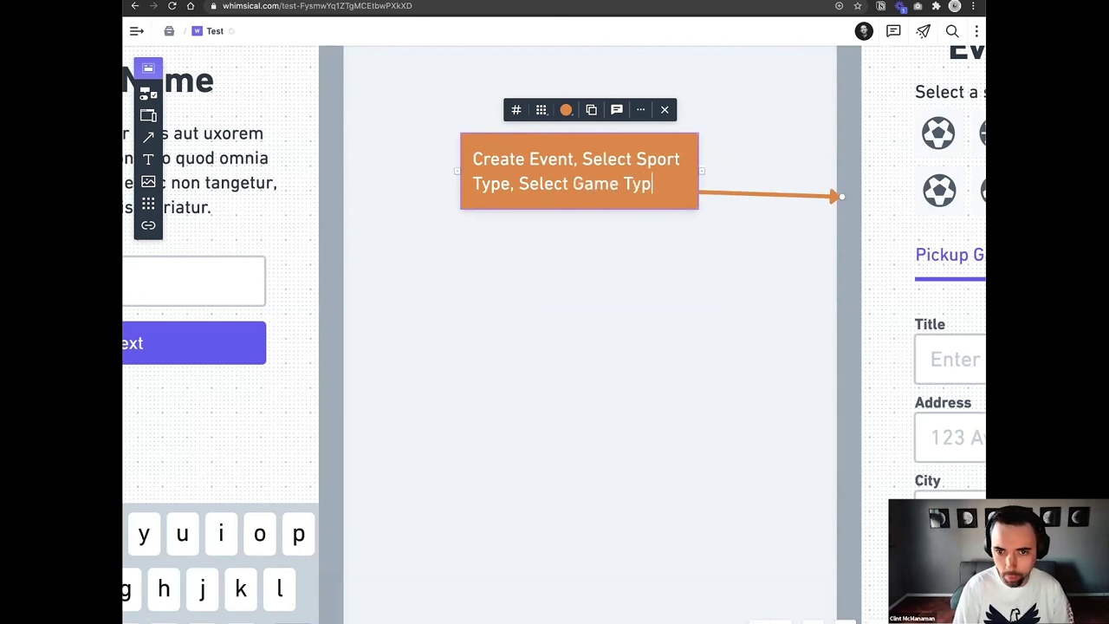
{"action": "type", "text": "e, Add "}
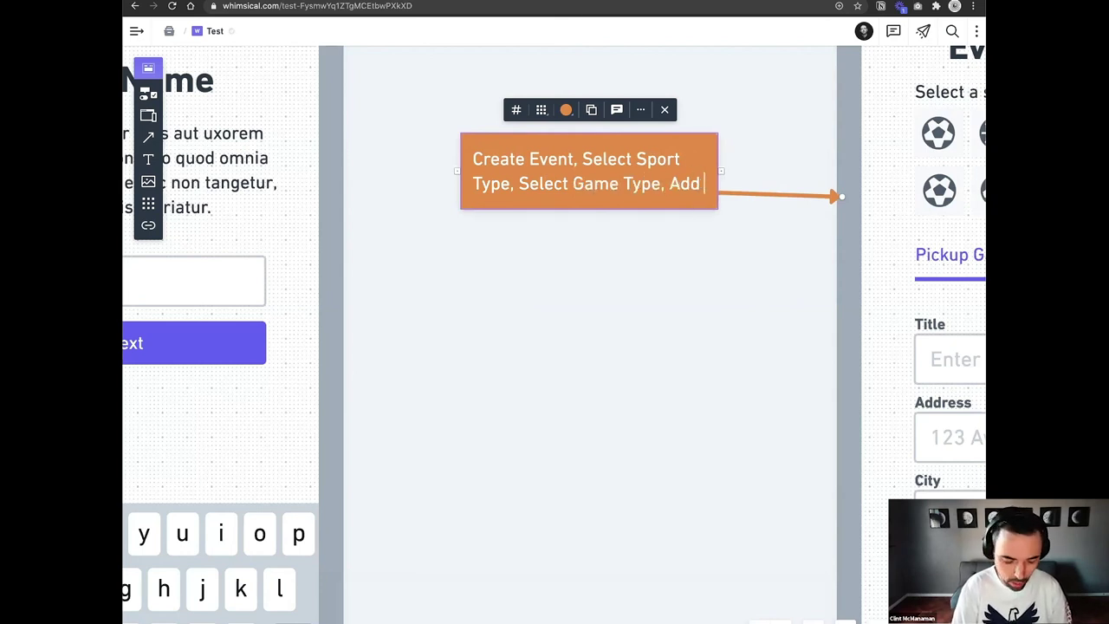
{"action": "type", "text": "Address"}
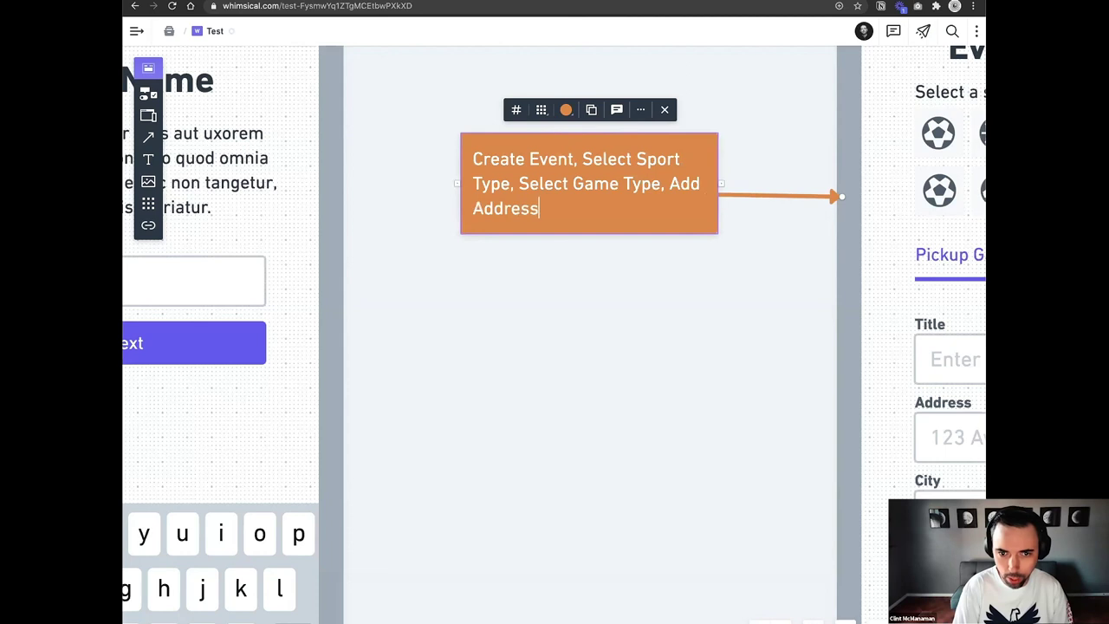
{"action": "type", "text": ", Time, "}
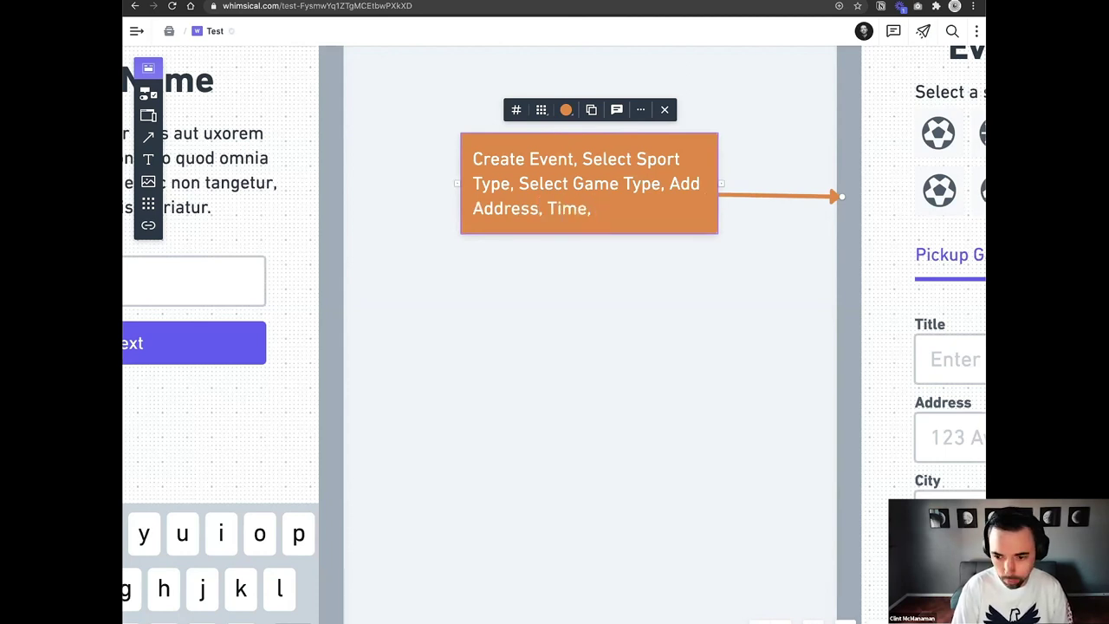
{"action": "type", "text": "Date"}
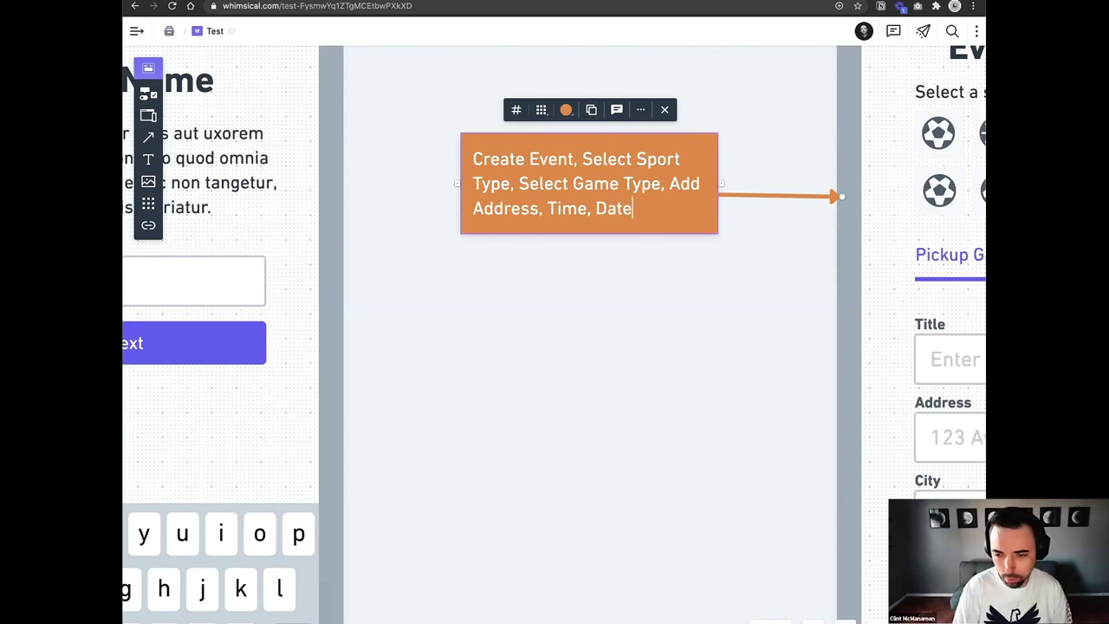
{"action": "left_click", "coordinate": [589, 252]}
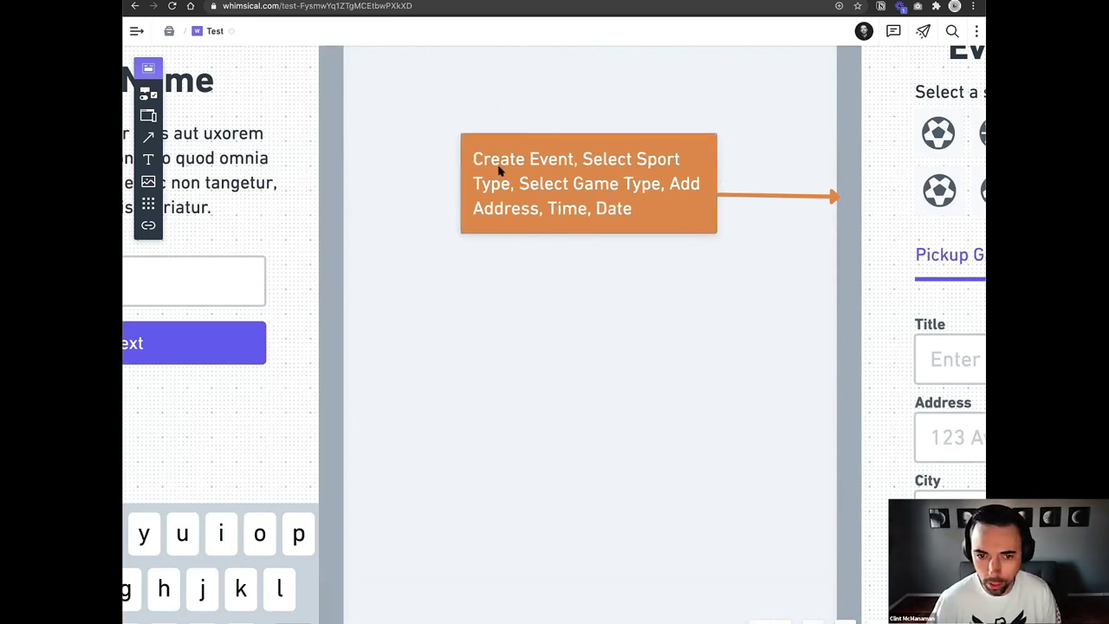
Duplicate the Create Event annotation to the right of the Event Details - 1 screen, with its arrow pointing back at that phone.
{"action": "scroll", "coordinate": [504, 177], "scroll_direction": "down", "scroll_amount": 5}
{"action": "left_click", "coordinate": [517, 203]}
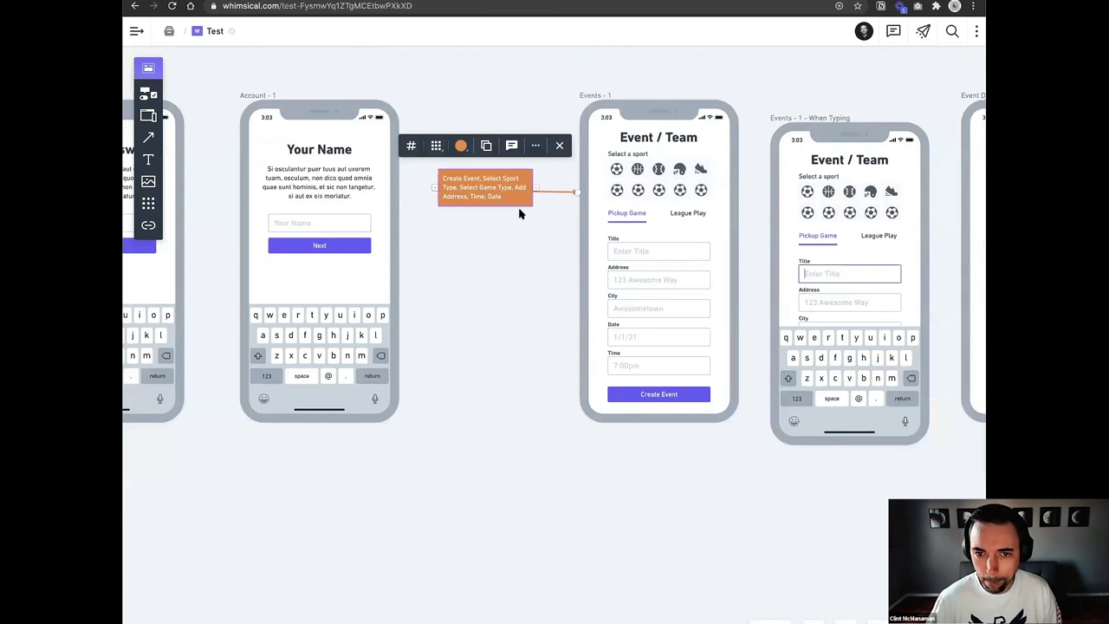
{"action": "scroll", "coordinate": [520, 213], "scroll_direction": "down", "scroll_amount": 4}
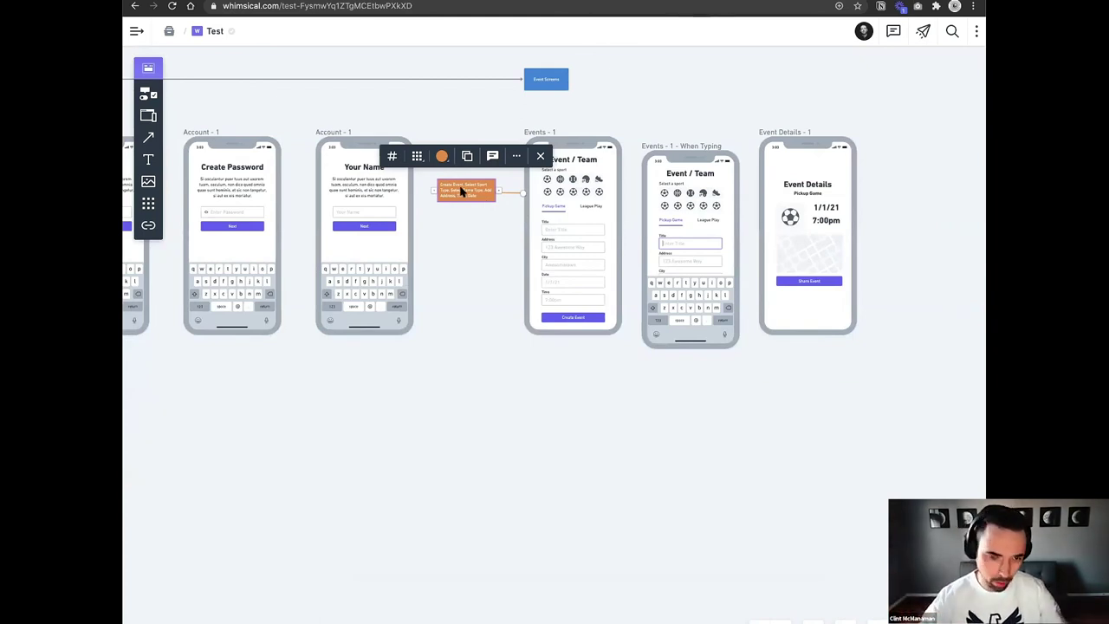
{"action": "left_click_drag", "start_coordinate": [463, 190], "coordinate": [891, 171]}
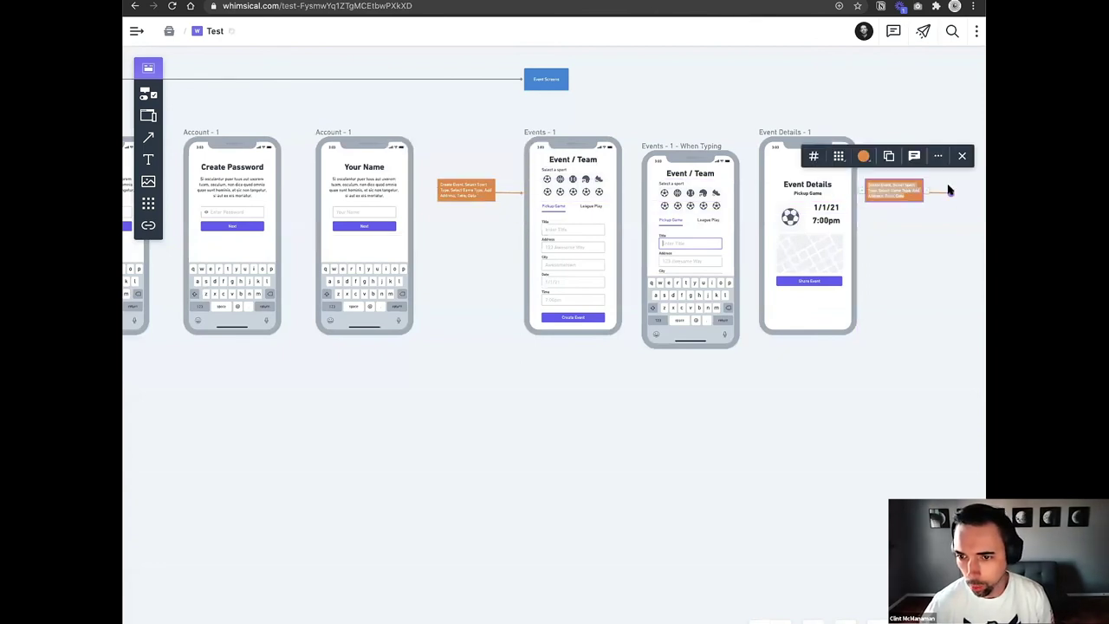
{"action": "scroll", "coordinate": [948, 190], "scroll_direction": "up", "scroll_amount": 2}
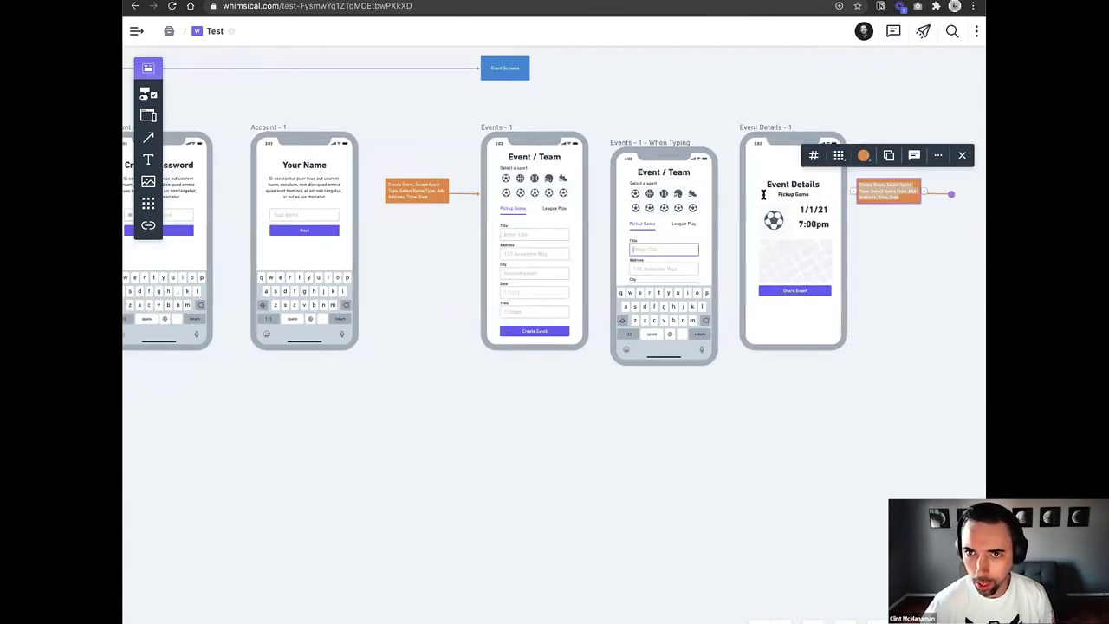
{"action": "scroll", "coordinate": [763, 194], "scroll_direction": "up", "scroll_amount": 3}
Replace the text of the annotation beside Event Details - 1 with "Displays Event Details, Clickable map, Sharing Capabilities".
{"action": "type", "text": "Displ"}
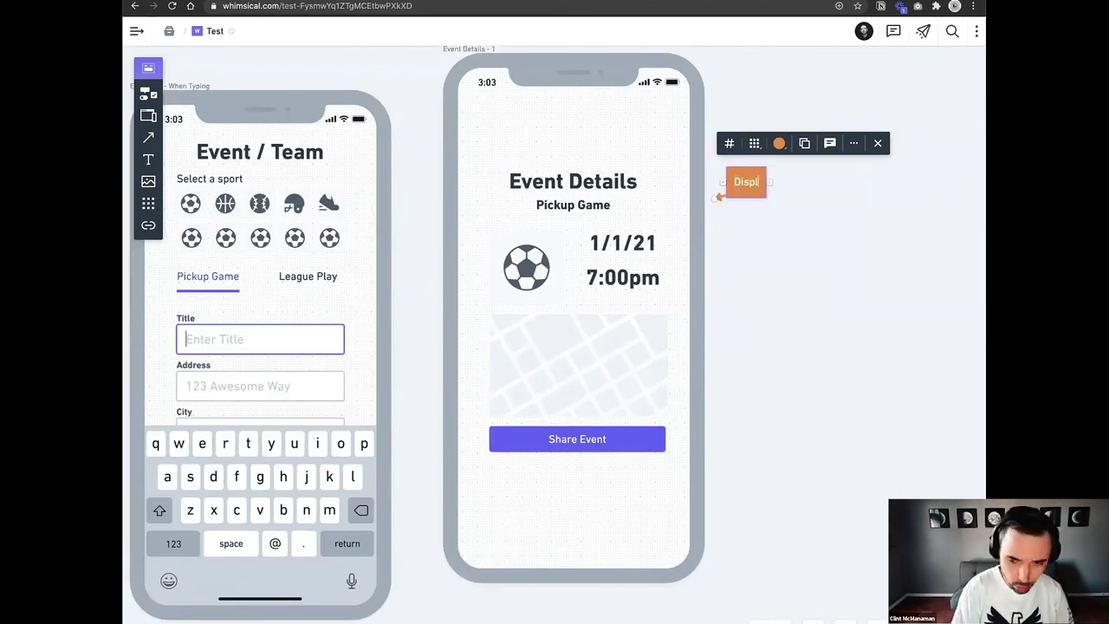
{"action": "type", "text": "ays E"}
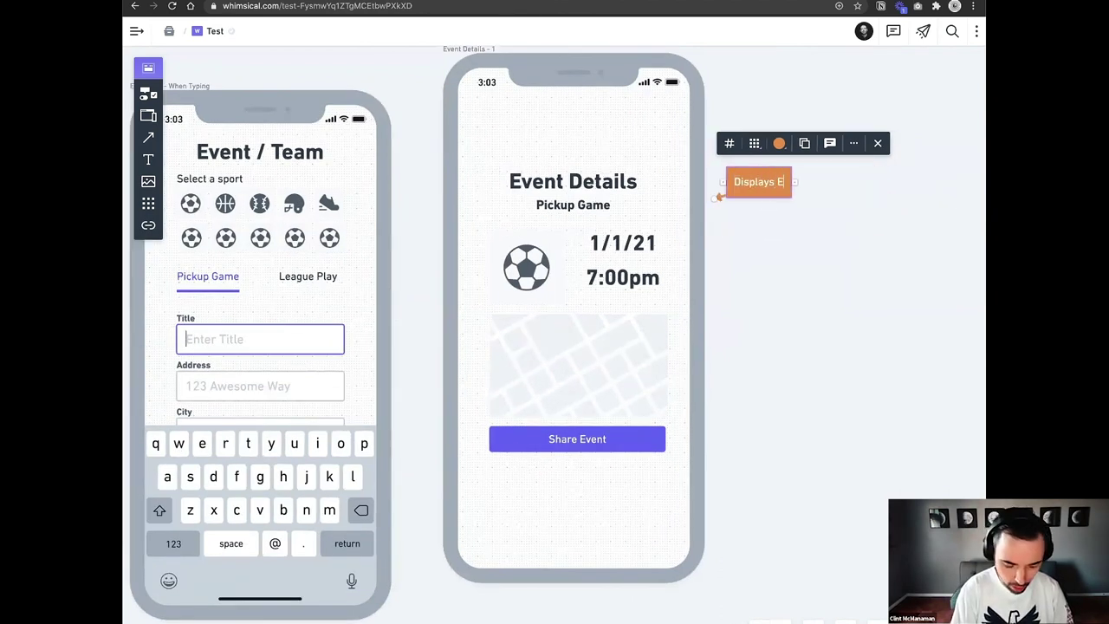
{"action": "type", "text": "vent Details,"}
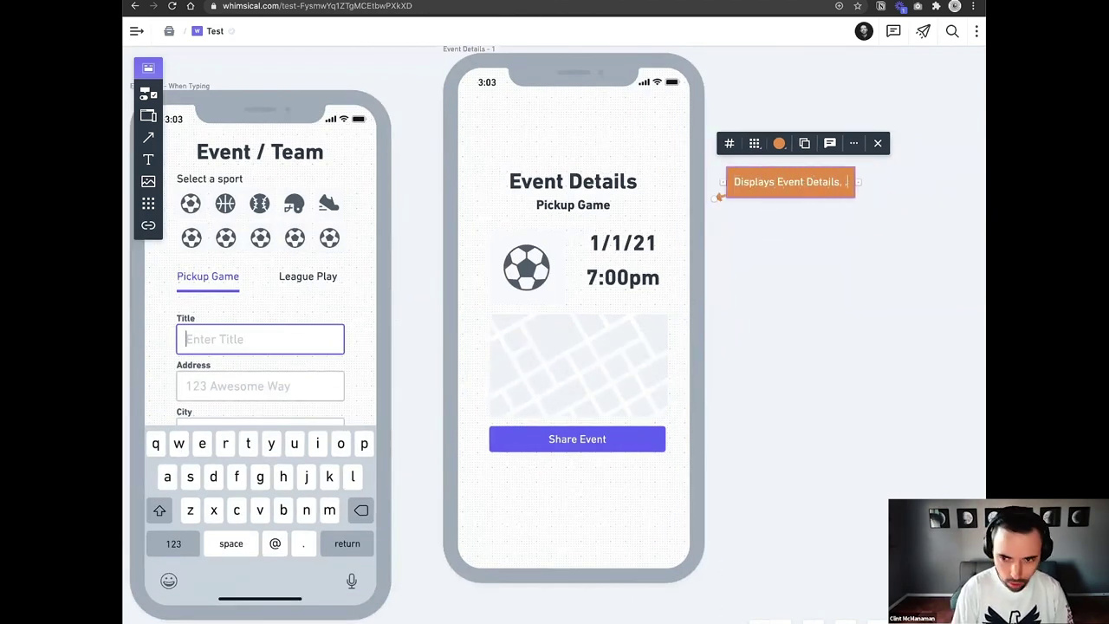
{"action": "type", "text": " Clickable map"}
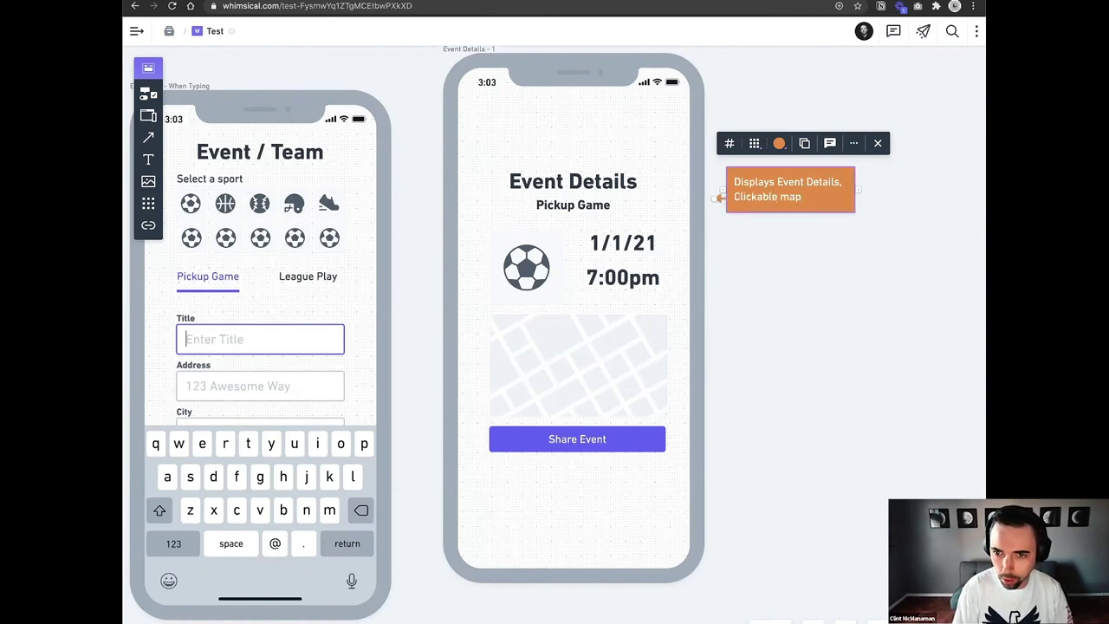
{"action": "key", "text": "BackSpace"}
{"action": "type", "text": "ng Capabilities"}
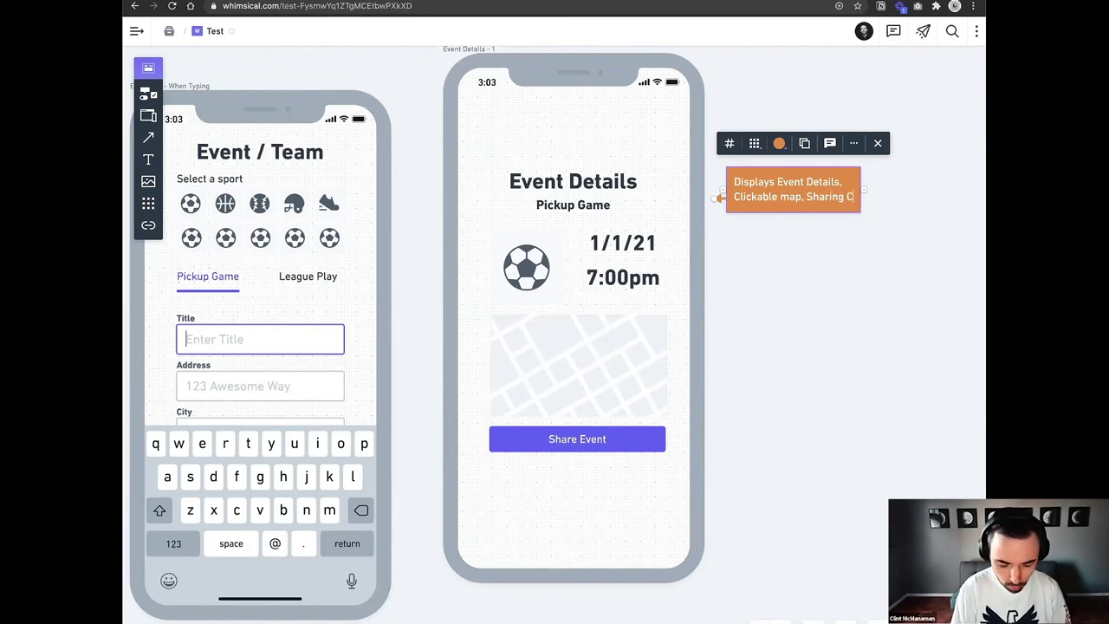
{"action": "left_click", "coordinate": [785, 297]}
Review the whole annotated flow from onboarding to Event Details, including the description on the Project SquadUP card.
{"action": "scroll", "coordinate": [786, 297], "scroll_direction": "down", "scroll_amount": 5}
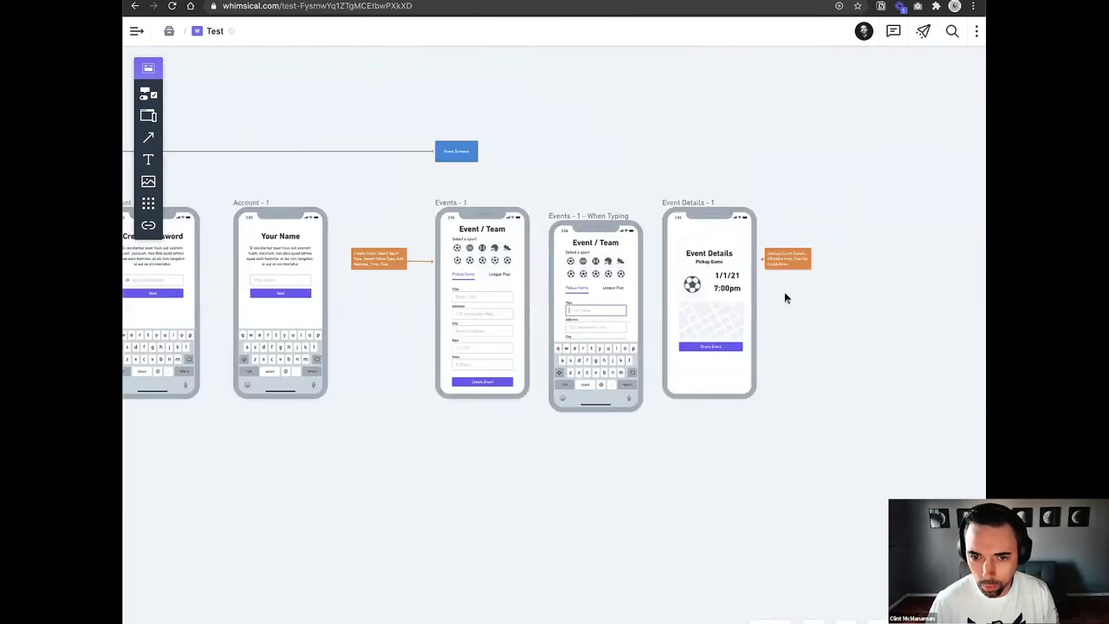
{"action": "scroll", "coordinate": [786, 298], "scroll_direction": "left", "scroll_amount": 10}
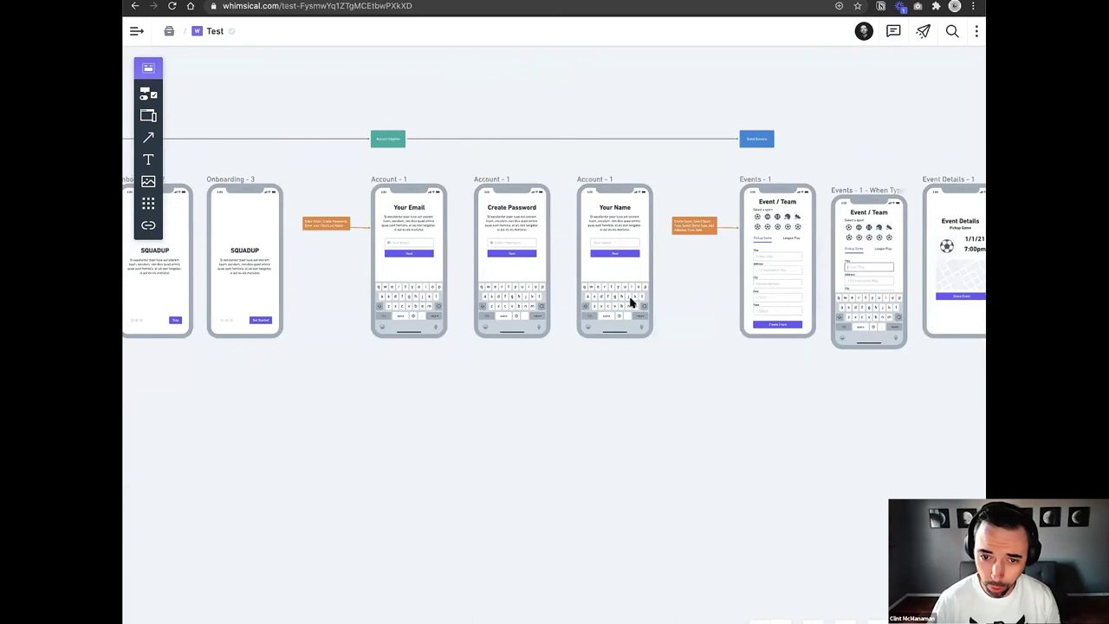
{"action": "scroll", "coordinate": [631, 300], "scroll_direction": "down", "scroll_amount": 5}
{"action": "scroll", "coordinate": [280, 208], "scroll_direction": "left", "scroll_amount": 5}
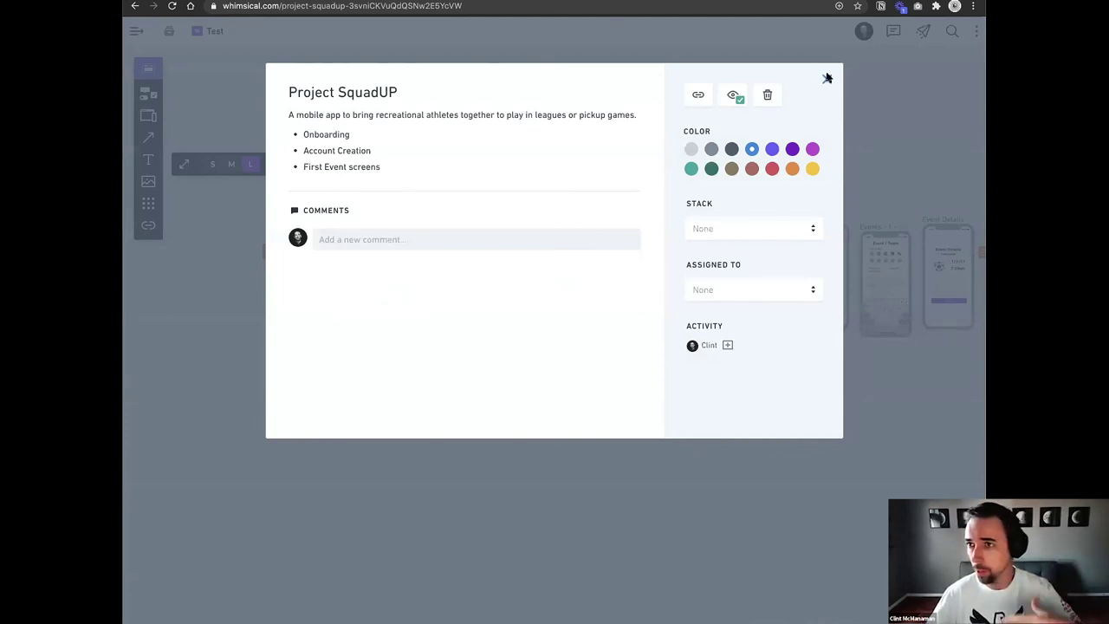
{"action": "key", "text": "Escape"}
{"action": "left_click", "coordinate": [453, 386]}
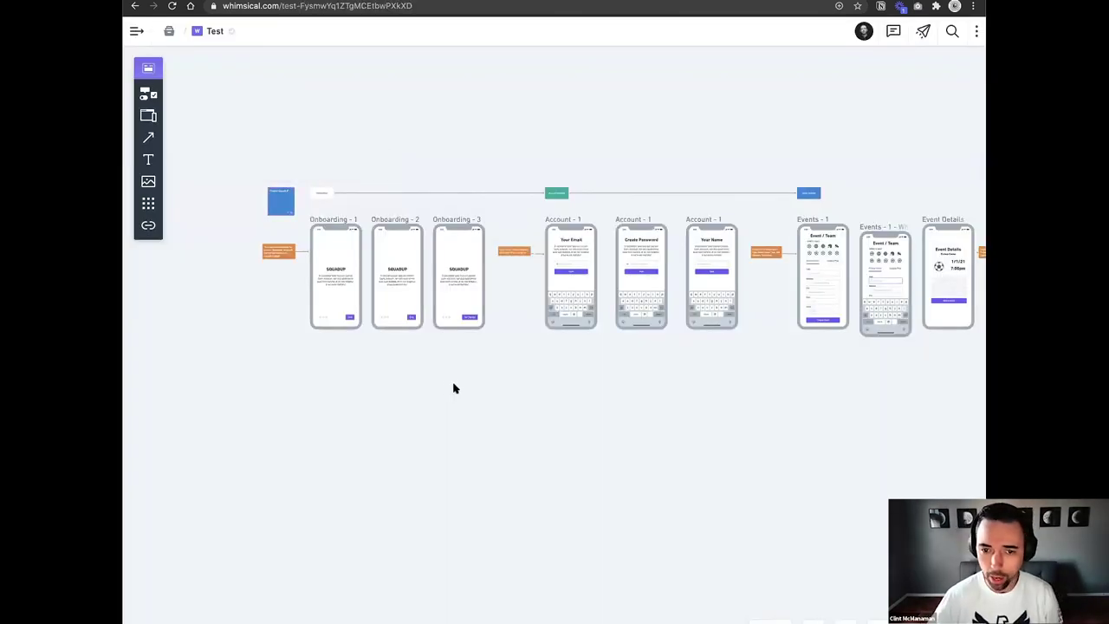
{"action": "scroll", "coordinate": [453, 388], "scroll_direction": "right", "scroll_amount": 3}
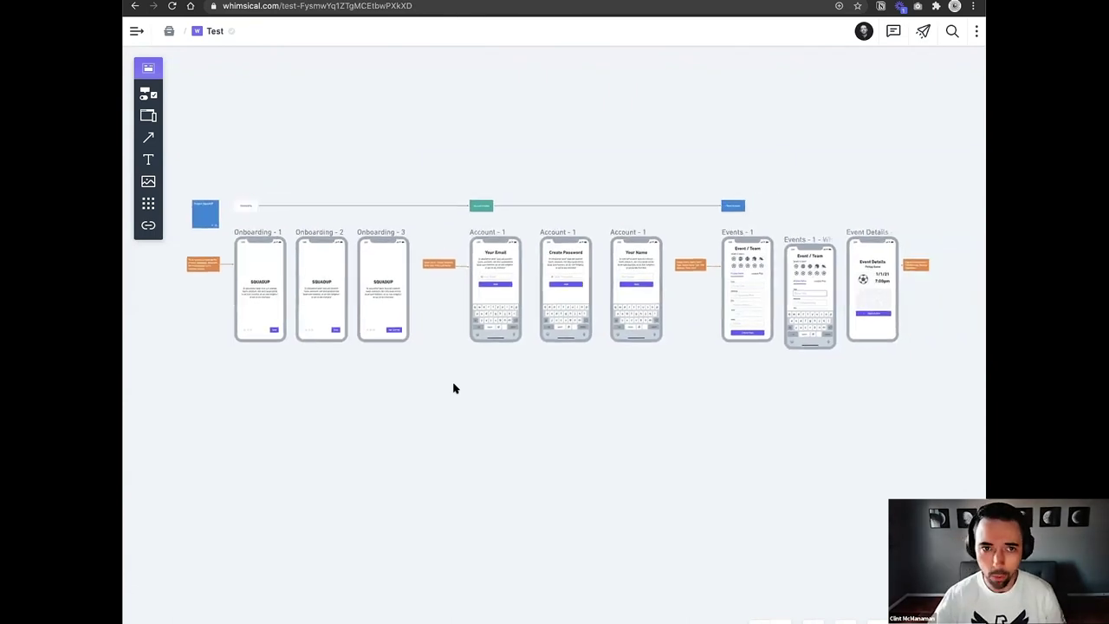
{"action": "scroll", "coordinate": [453, 388], "scroll_direction": "left", "scroll_amount": 1}
In Flowchart mode, draw an elbow connector from the Get Started button on Onboarding - 3 to the Your Email screen.
{"action": "scroll", "coordinate": [494, 334], "scroll_direction": "up", "scroll_amount": 8}
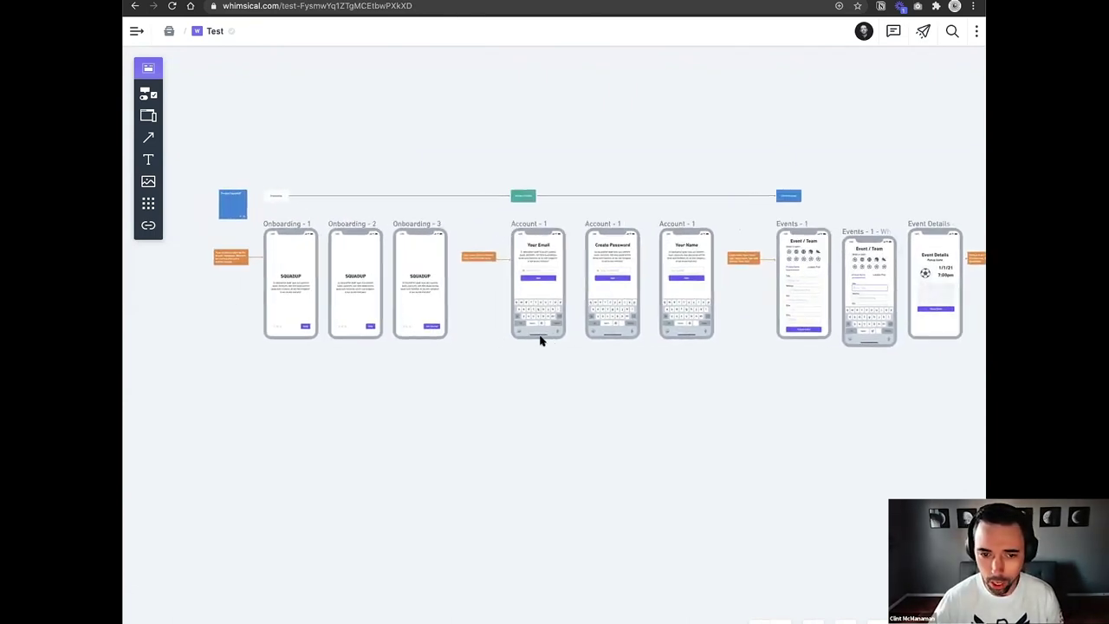
{"action": "scroll", "coordinate": [490, 289], "scroll_direction": "up", "scroll_amount": 5}
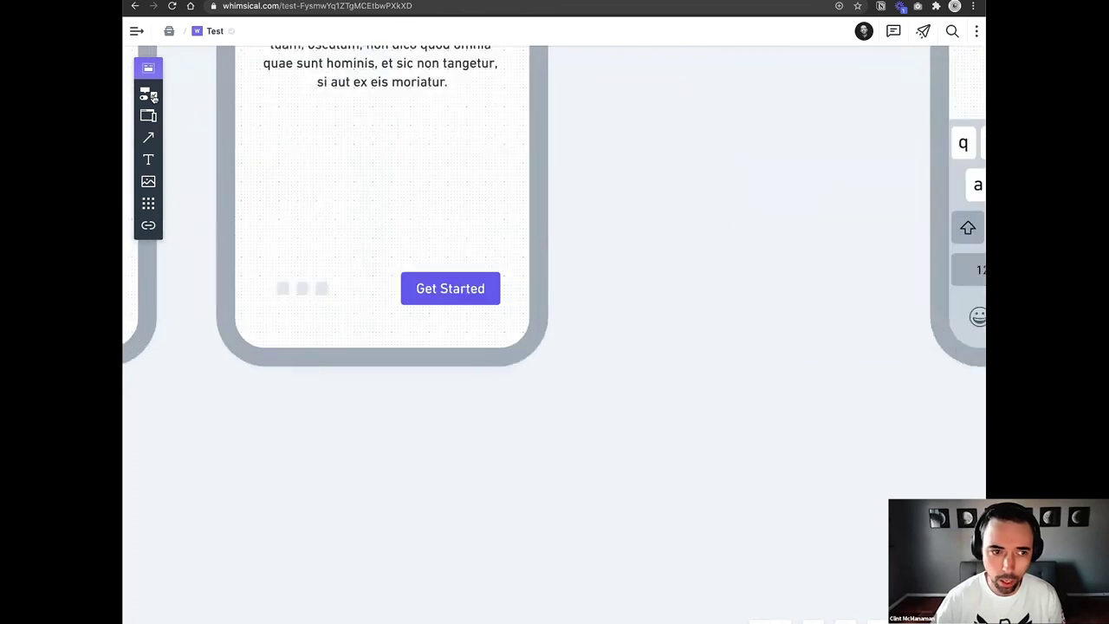
{"action": "left_click", "coordinate": [147, 68]}
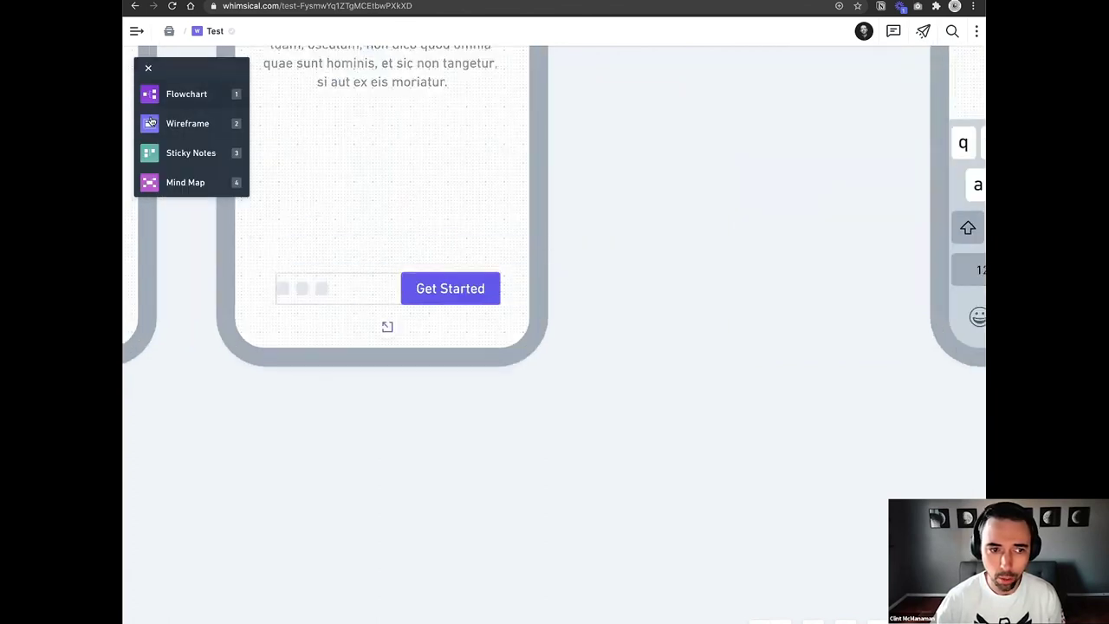
{"action": "left_click", "coordinate": [152, 119]}
{"action": "left_click", "coordinate": [148, 115]}
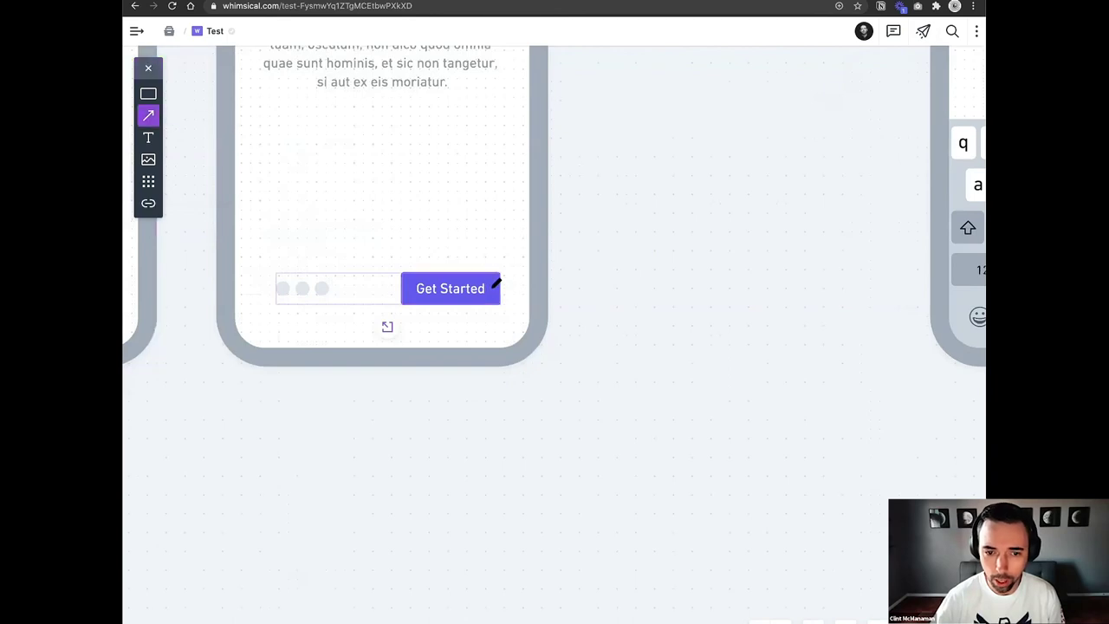
{"action": "left_click", "coordinate": [492, 285]}
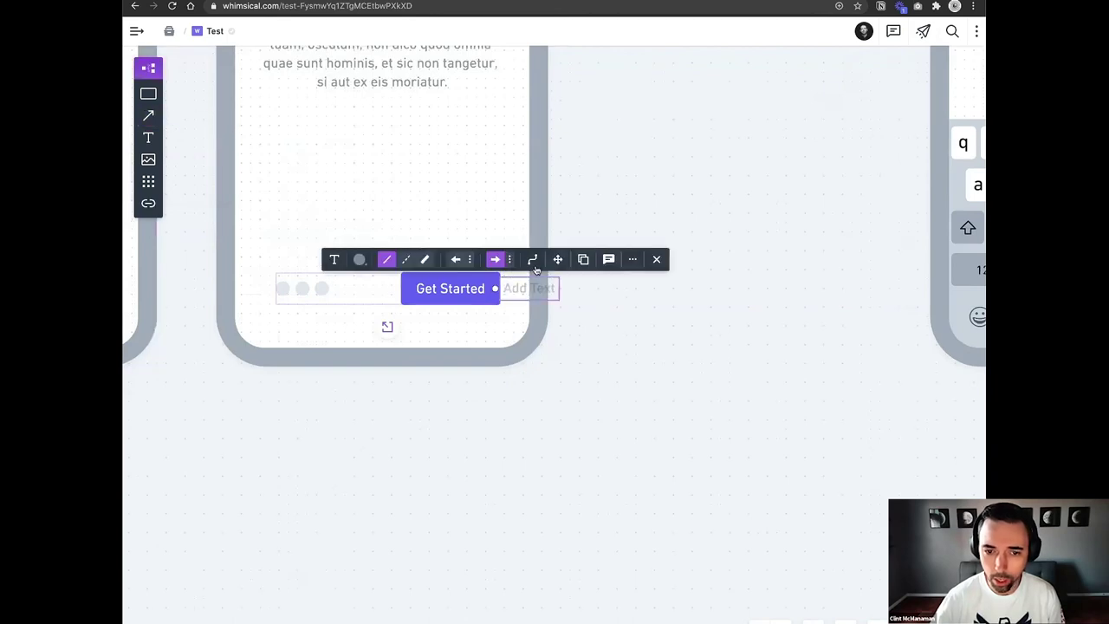
{"action": "left_click", "coordinate": [534, 263]}
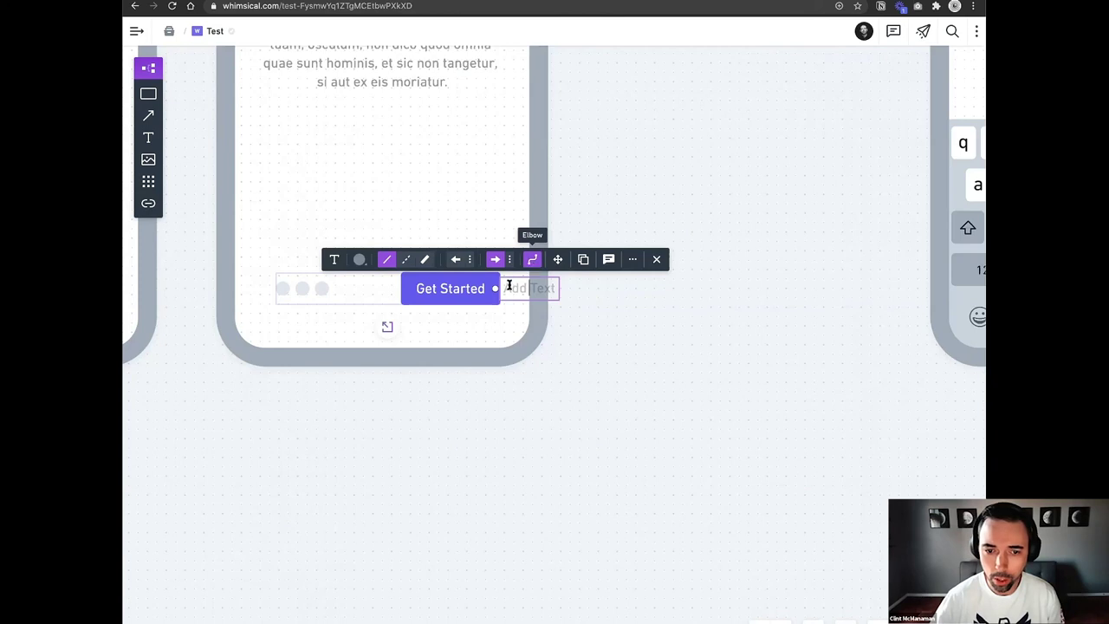
{"action": "left_click_drag", "start_coordinate": [619, 267], "coordinate": [711, 249]}
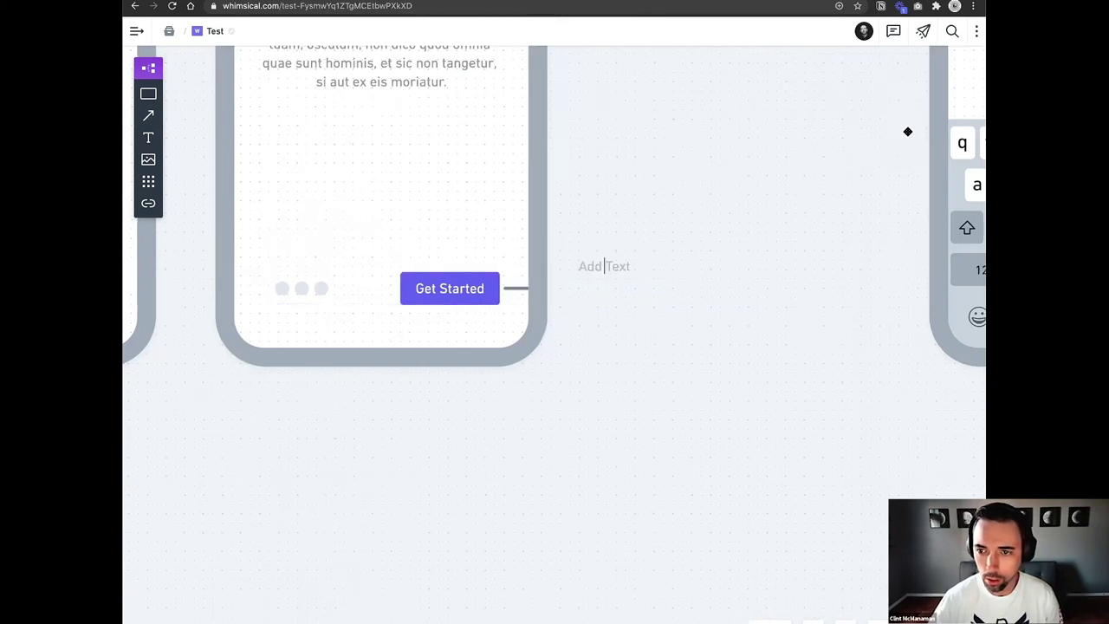
{"action": "scroll", "coordinate": [606, 295], "scroll_direction": "right", "scroll_amount": 2}
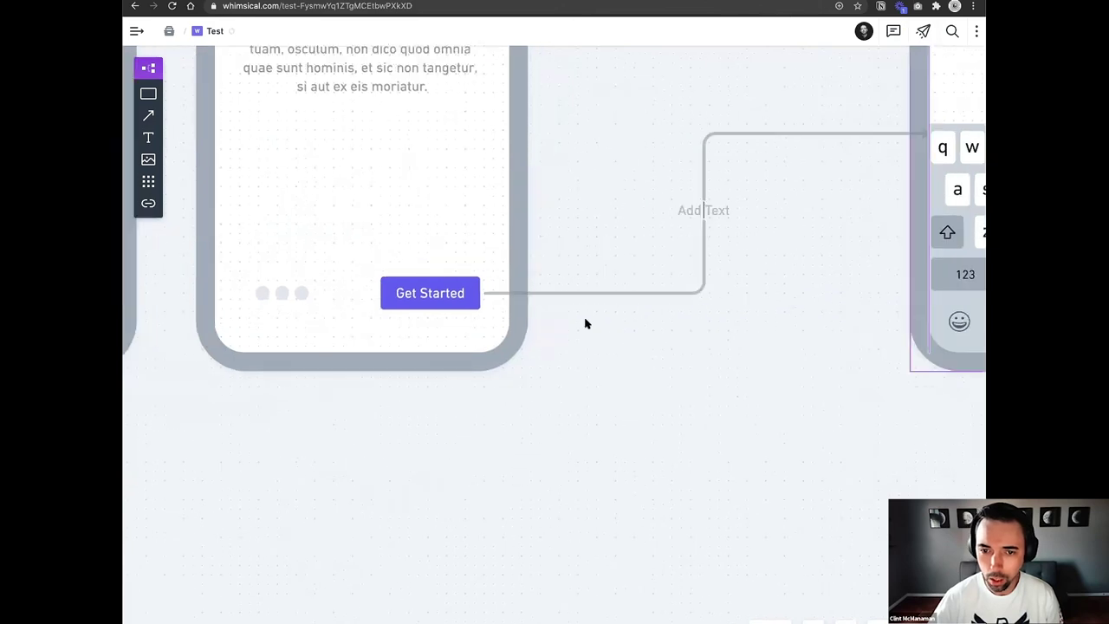
Raise the connector's end to the Your Email phone's left edge near the Next button and move its vertical segment to mid-gap.
{"action": "scroll", "coordinate": [564, 238], "scroll_direction": "down", "scroll_amount": 5}
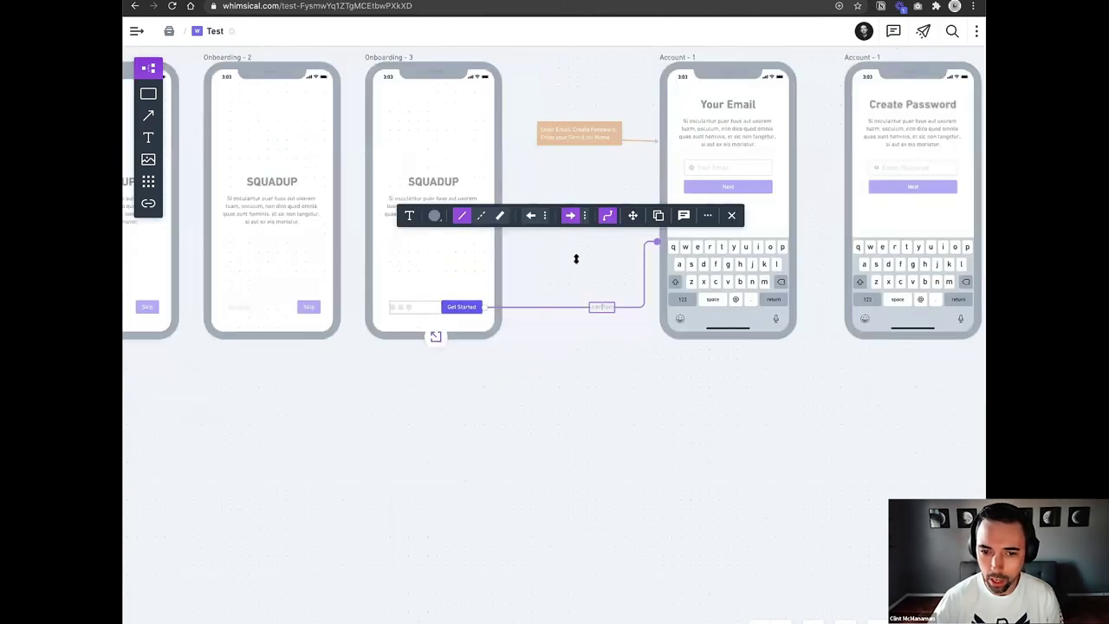
{"action": "left_click_drag", "start_coordinate": [639, 247], "coordinate": [647, 187]}
{"action": "left_click", "coordinate": [616, 258]}
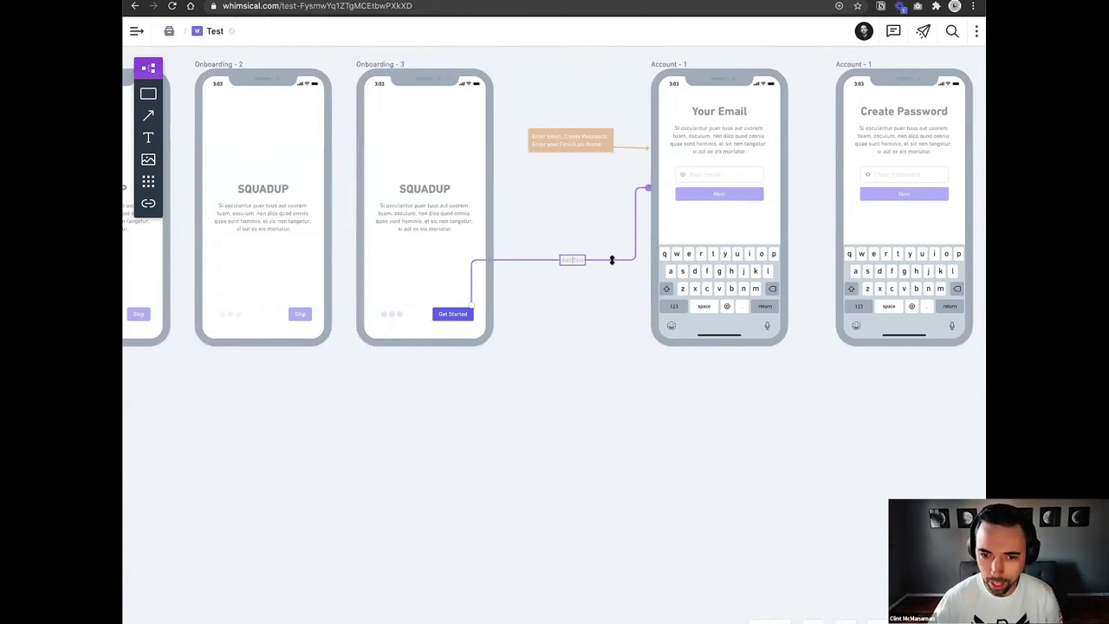
{"action": "left_click_drag", "start_coordinate": [636, 237], "coordinate": [561, 278]}
{"action": "left_click", "coordinate": [594, 267]}
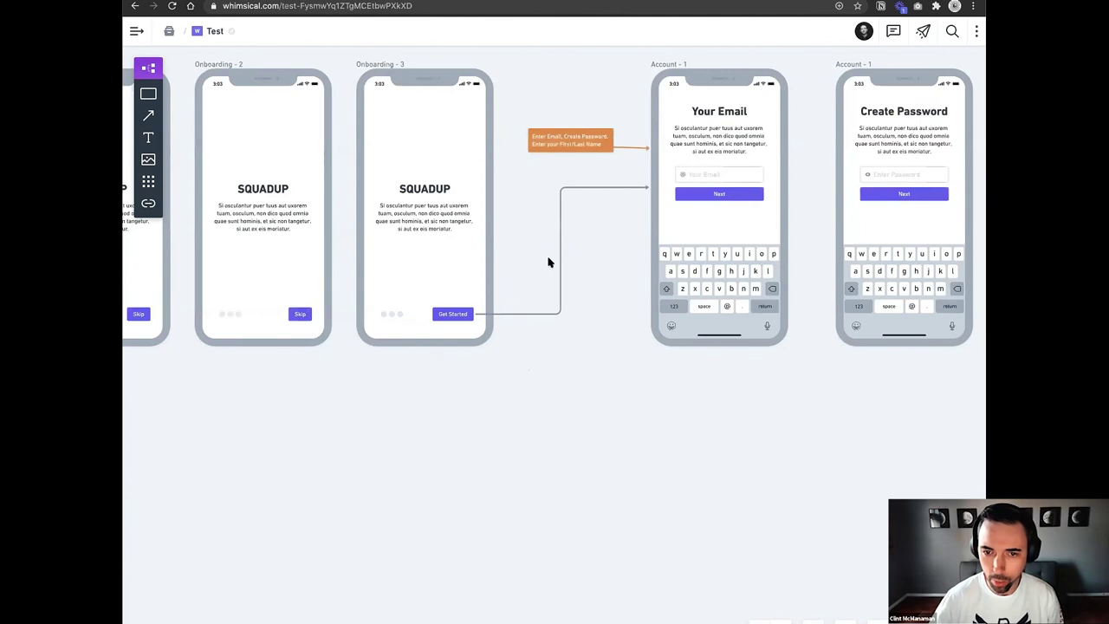
{"action": "scroll", "coordinate": [564, 191], "scroll_direction": "right", "scroll_amount": 5}
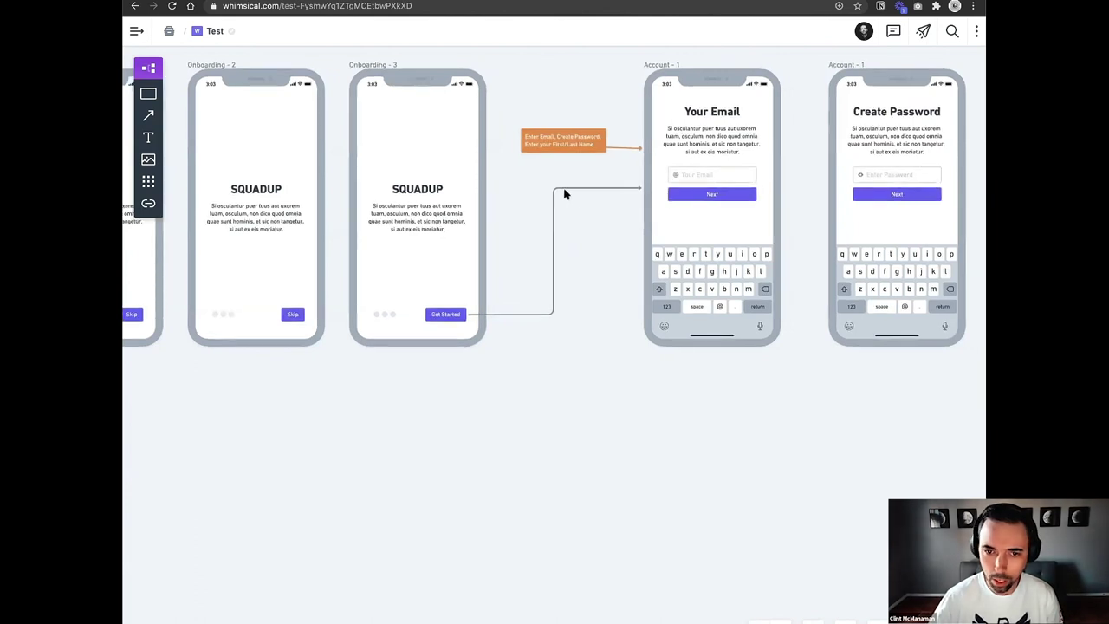
Draw an elbow connector from the Next button on the Your Email screen to the Create Password phone's left edge.
{"action": "scroll", "coordinate": [570, 194], "scroll_direction": "right", "scroll_amount": 2}
{"action": "left_click", "coordinate": [570, 194]}
{"action": "key", "text": "l"}
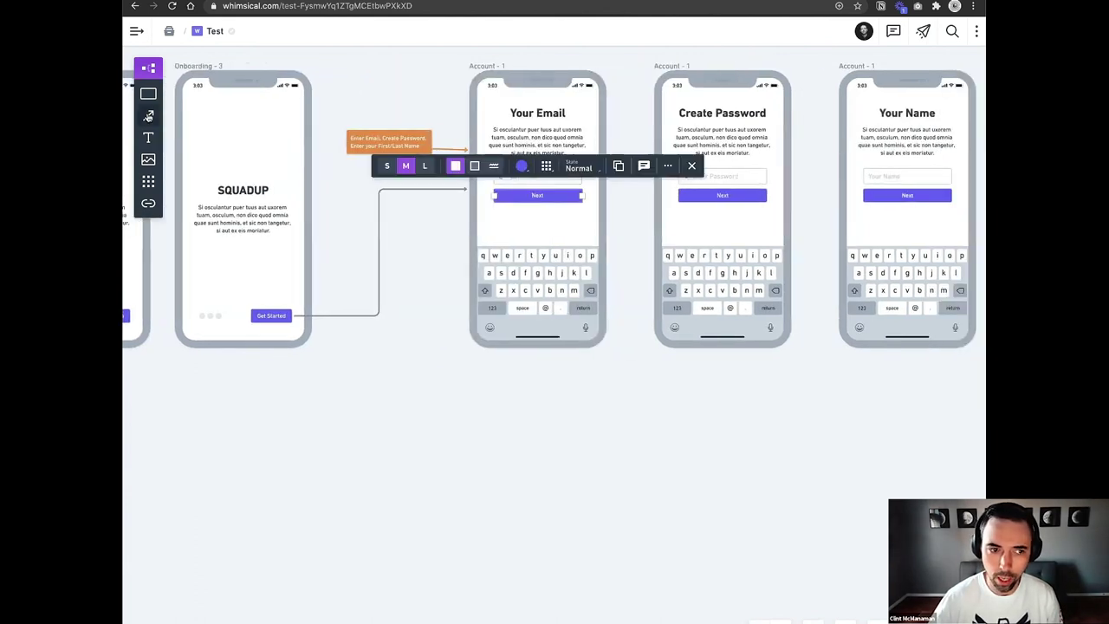
{"action": "left_click_drag", "start_coordinate": [569, 189], "coordinate": [667, 194]}
{"action": "left_click", "coordinate": [606, 163]}
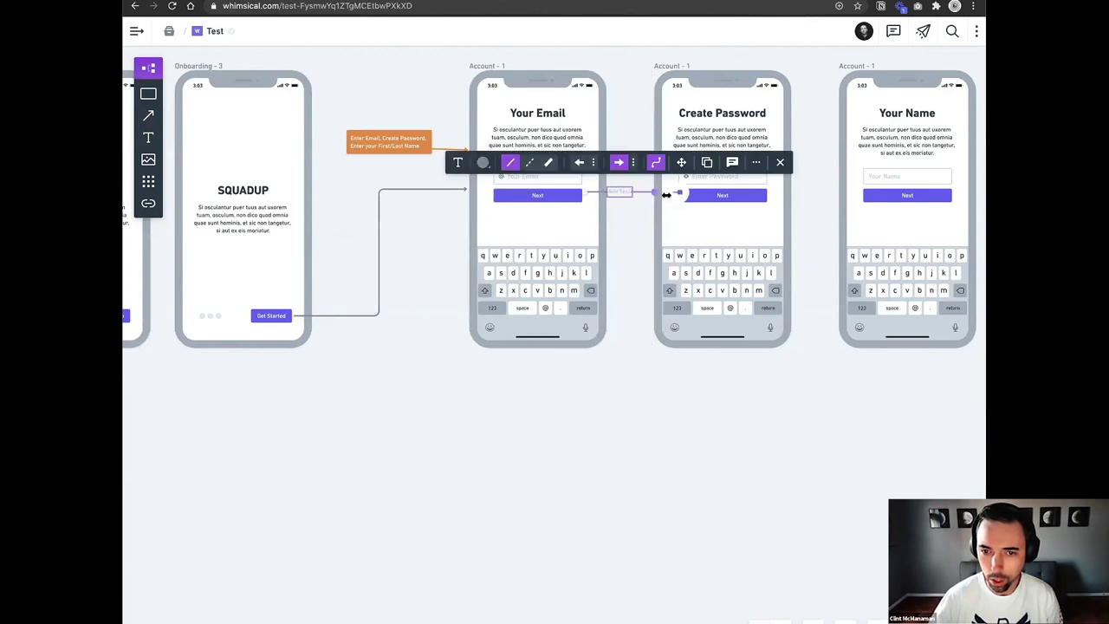
Connect the Next button on the Create Password screen to the Your Name phone's left edge.
{"action": "scroll", "coordinate": [666, 195], "scroll_direction": "right", "scroll_amount": 3}
{"action": "left_click", "coordinate": [693, 196]}
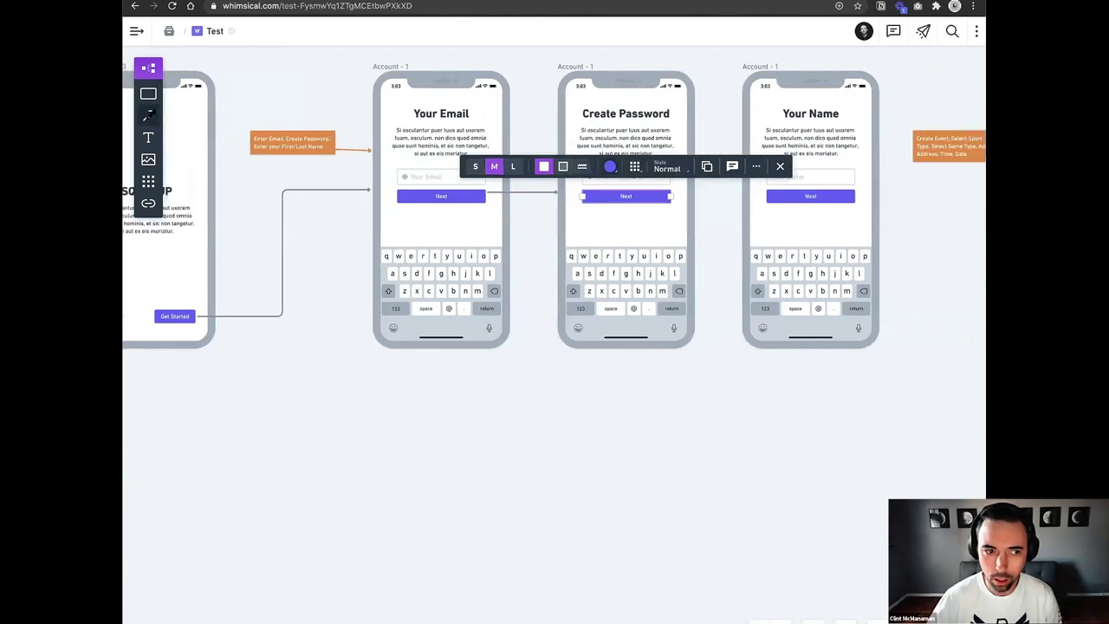
{"action": "left_click", "coordinate": [148, 115]}
{"action": "mouse_move", "coordinate": [653, 183]}
{"action": "left_mouse_down"}
{"action": "mouse_move", "coordinate": [759, 196]}
{"action": "mouse_move", "coordinate": [735, 195]}
{"action": "left_mouse_up"}
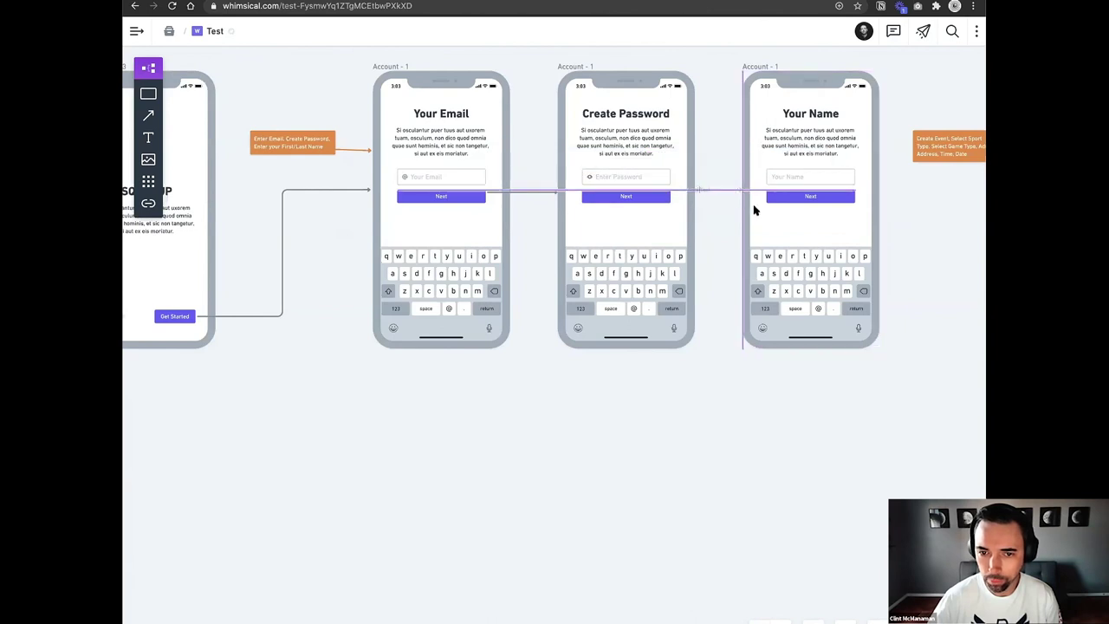
{"action": "left_click", "coordinate": [627, 192]}
Draw an elbow connector from the Next button on the Your Name screen to the Events - 1 phone.
{"action": "scroll", "coordinate": [599, 179], "scroll_direction": "right", "scroll_amount": 5}
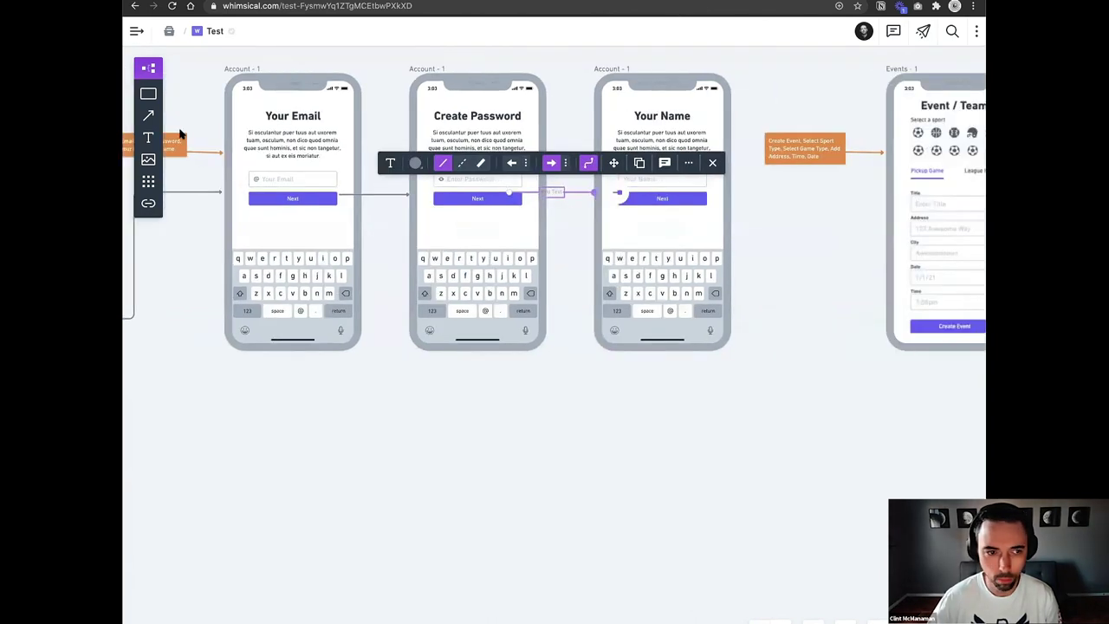
{"action": "scroll", "coordinate": [180, 131], "scroll_direction": "right", "scroll_amount": 3}
{"action": "left_click", "coordinate": [633, 198]}
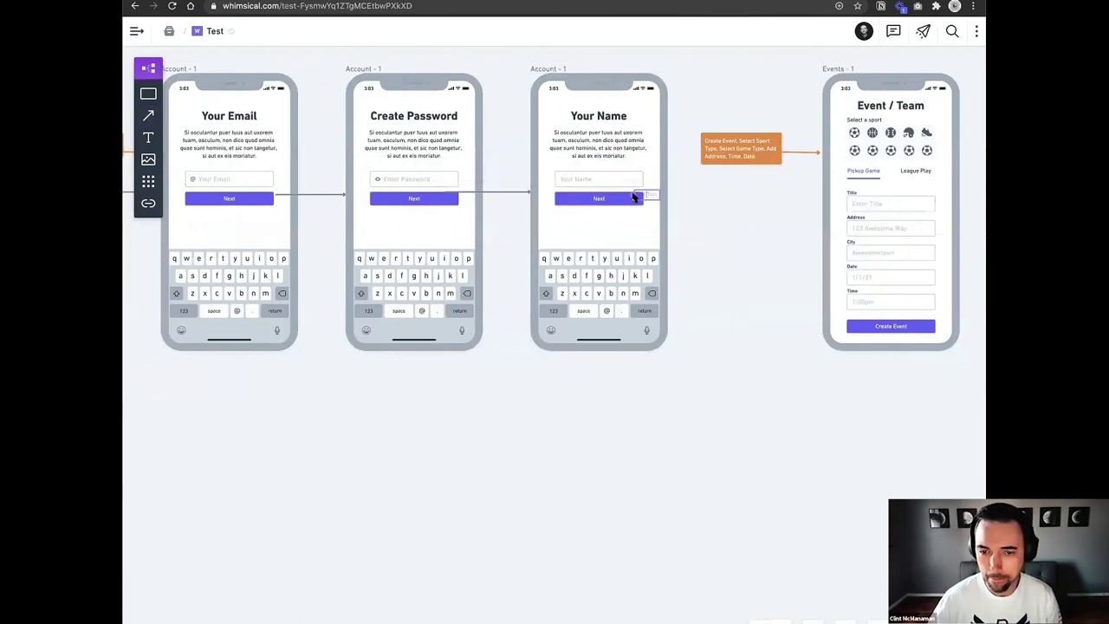
{"action": "left_click", "coordinate": [633, 197]}
{"action": "left_click_drag", "start_coordinate": [633, 194], "coordinate": [819, 255]}
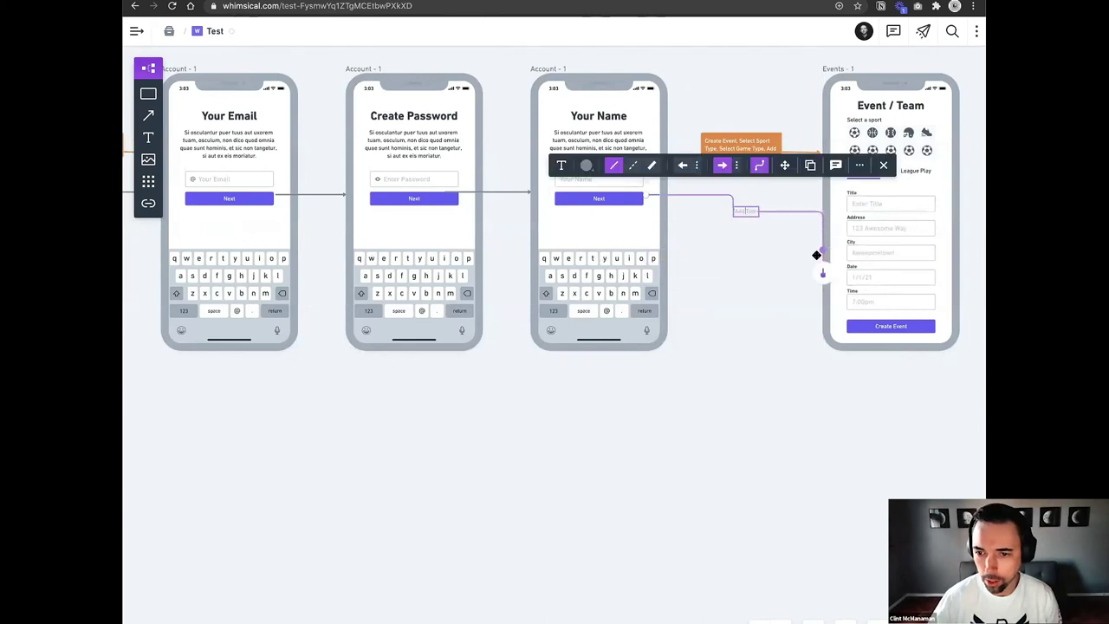
Raise the connector's end along the Events - 1 phone's left edge and route its horizontal run below the orange annotation.
{"action": "mouse_move", "coordinate": [824, 206]}
{"action": "left_mouse_down"}
{"action": "mouse_move", "coordinate": [820, 161]}
{"action": "mouse_move", "coordinate": [820, 188]}
{"action": "left_mouse_up"}
{"action": "left_click_drag", "start_coordinate": [723, 203], "coordinate": [766, 227]}
{"action": "left_click", "coordinate": [786, 270]}
Draw an elbow connector from the Create Event button on Events - 1 to the Event Details - 1 screen.
{"action": "scroll", "coordinate": [736, 279], "scroll_direction": "right", "scroll_amount": 1}
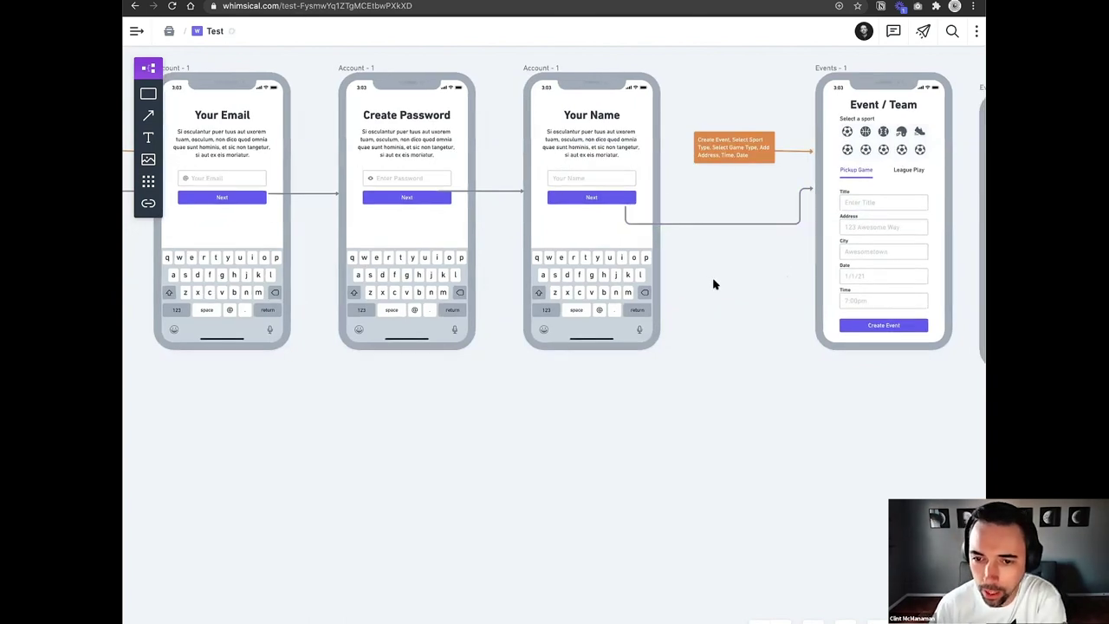
{"action": "scroll", "coordinate": [715, 284], "scroll_direction": "down", "scroll_amount": 2}
{"action": "scroll", "coordinate": [715, 285], "scroll_direction": "right", "scroll_amount": 5}
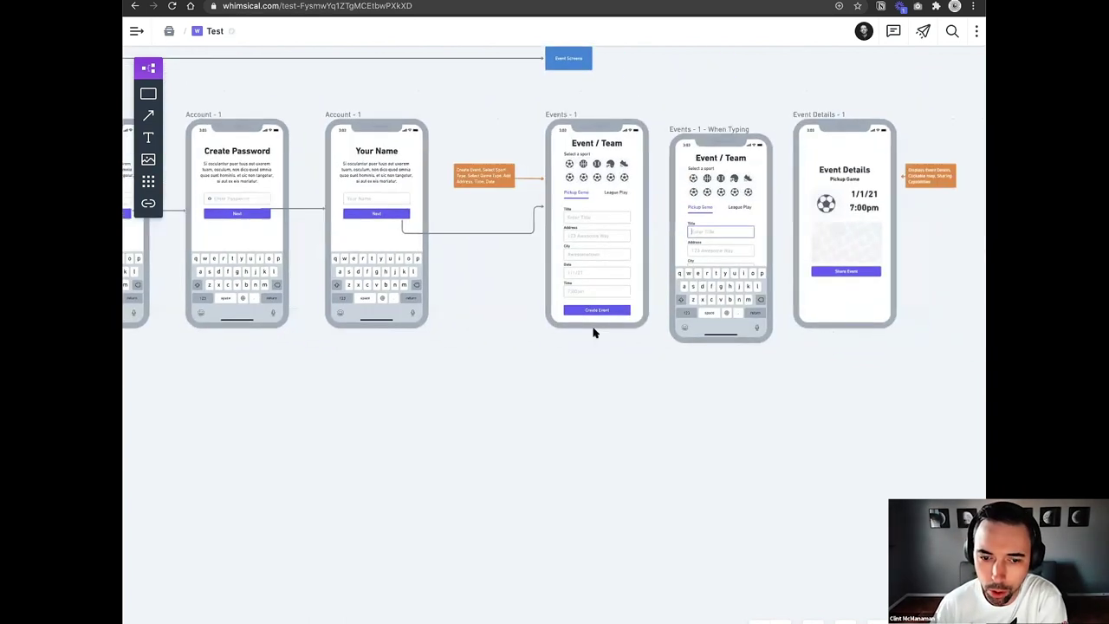
{"action": "scroll", "coordinate": [546, 322], "scroll_direction": "right", "scroll_amount": 3}
{"action": "left_click", "coordinate": [546, 323]}
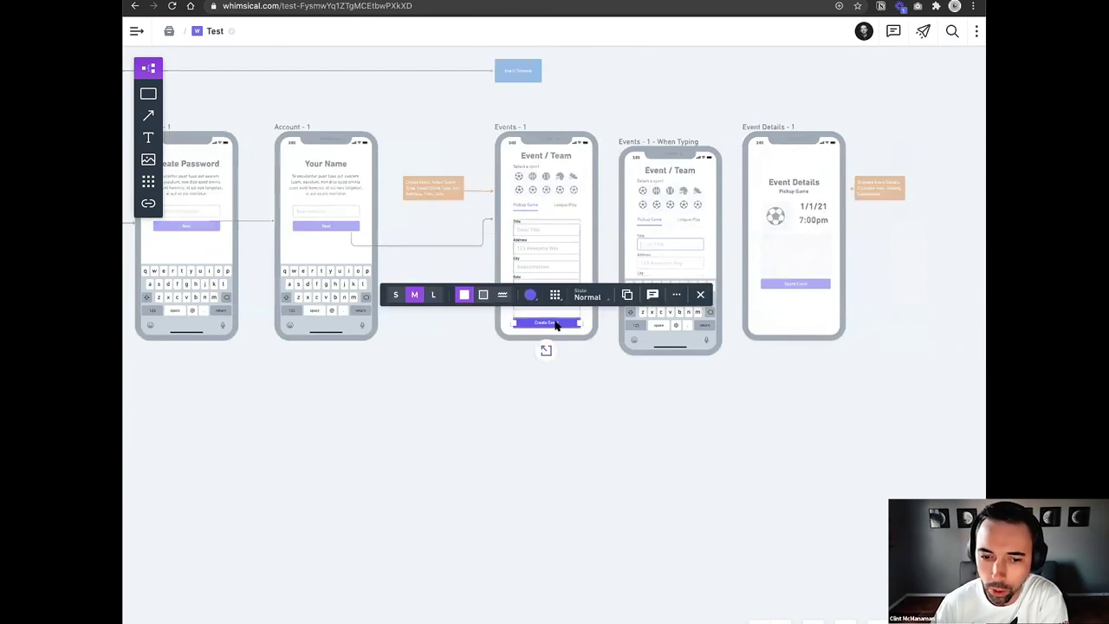
{"action": "left_click", "coordinate": [150, 115]}
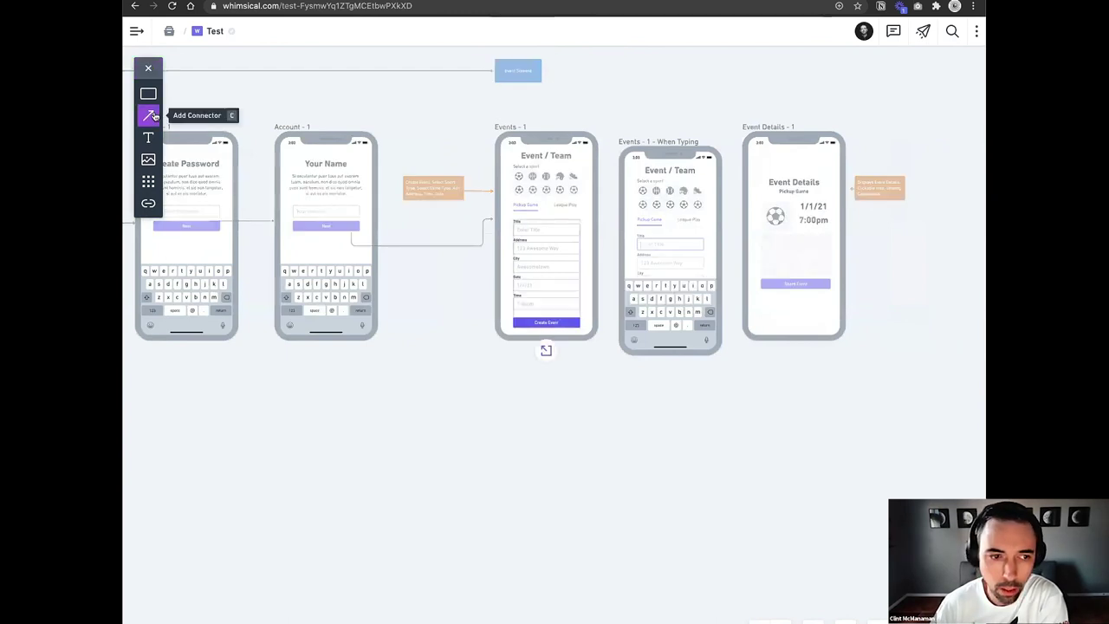
{"action": "left_click_drag", "start_coordinate": [564, 317], "coordinate": [576, 318]}
{"action": "left_click", "coordinate": [601, 291]}
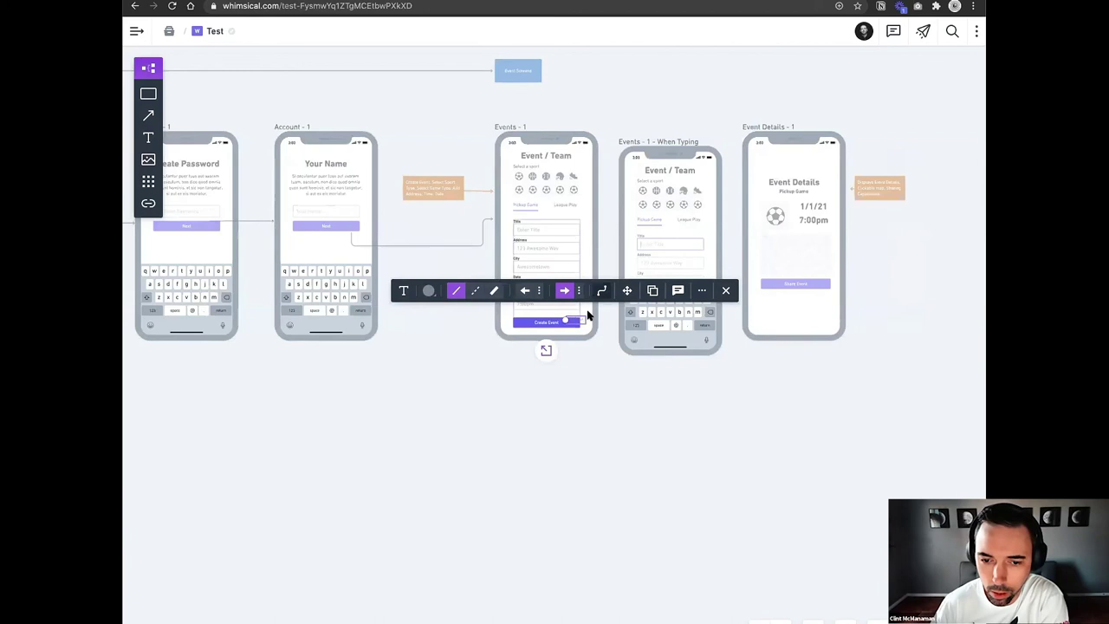
{"action": "left_click_drag", "start_coordinate": [582, 318], "coordinate": [737, 275]}
Route the connector beneath the phones to Event Details - 1's bottom edge, and shift the Events - 1 phone slightly up and right.
{"action": "left_click_drag", "start_coordinate": [609, 363], "coordinate": [612, 384]}
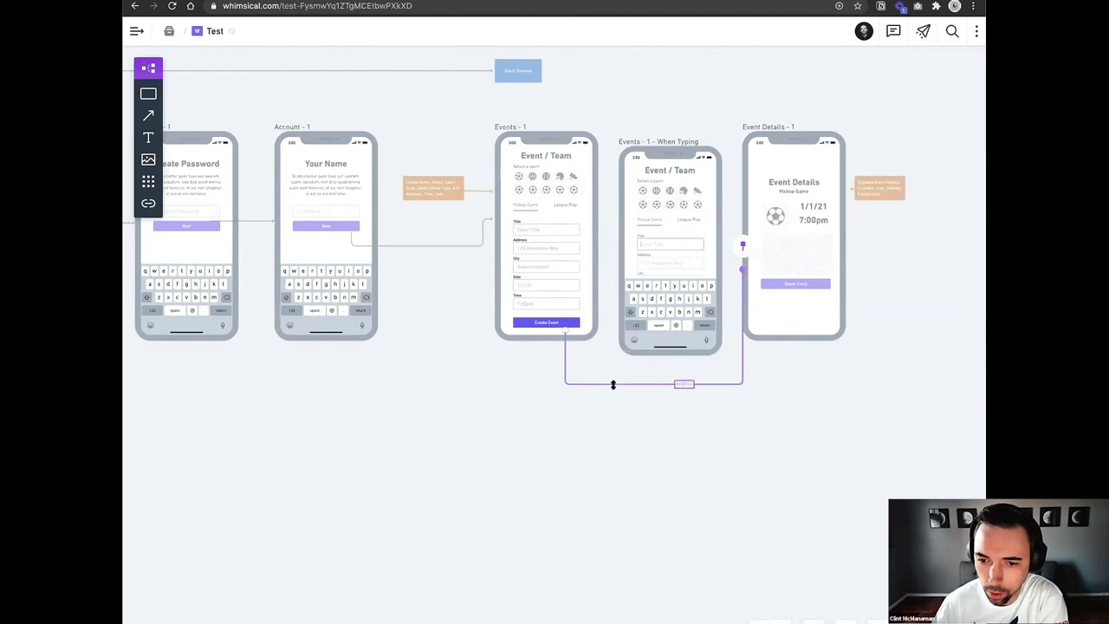
{"action": "left_click_drag", "start_coordinate": [795, 361], "coordinate": [793, 355]}
{"action": "left_click", "coordinate": [812, 377]}
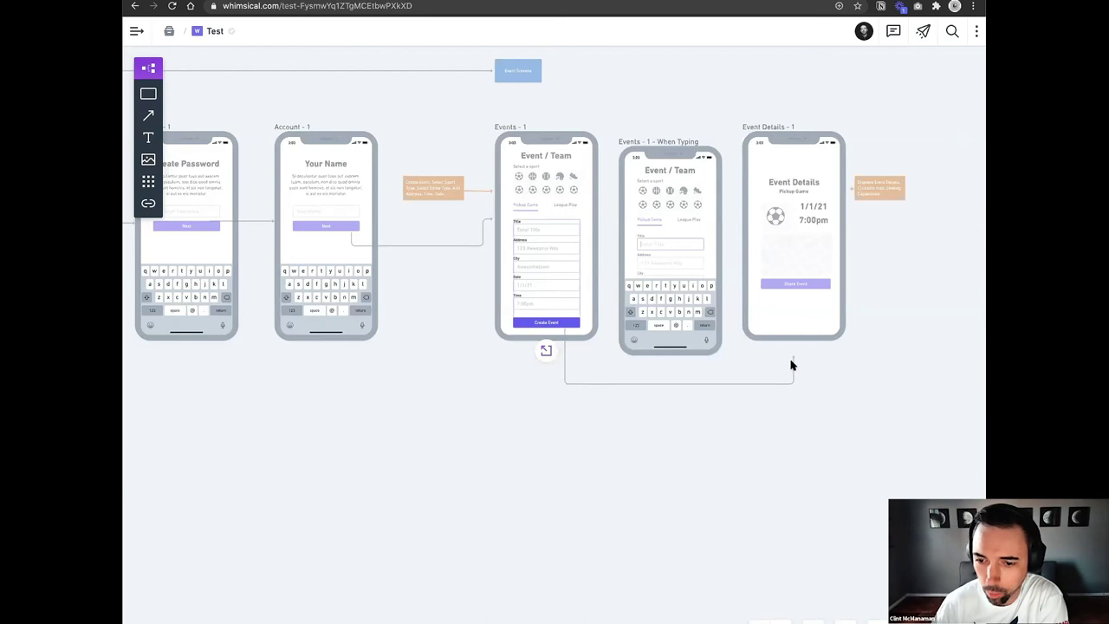
{"action": "left_click", "coordinate": [794, 355]}
{"action": "left_click_drag", "start_coordinate": [794, 348], "coordinate": [799, 344]}
{"action": "left_click", "coordinate": [819, 400]}
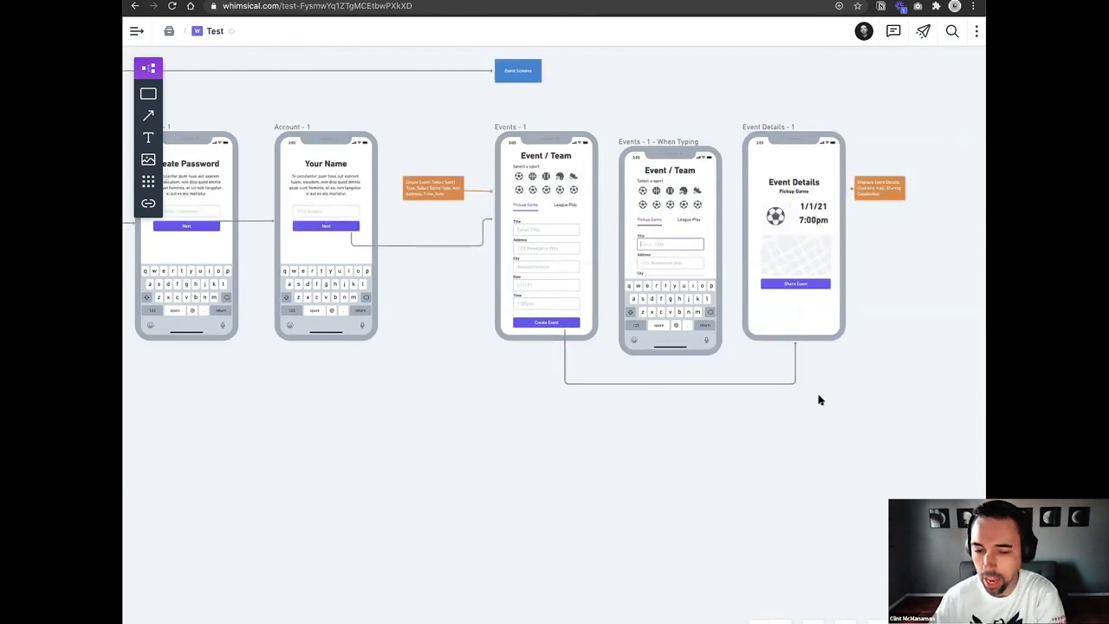
{"action": "left_click_drag", "start_coordinate": [512, 119], "coordinate": [519, 122]}
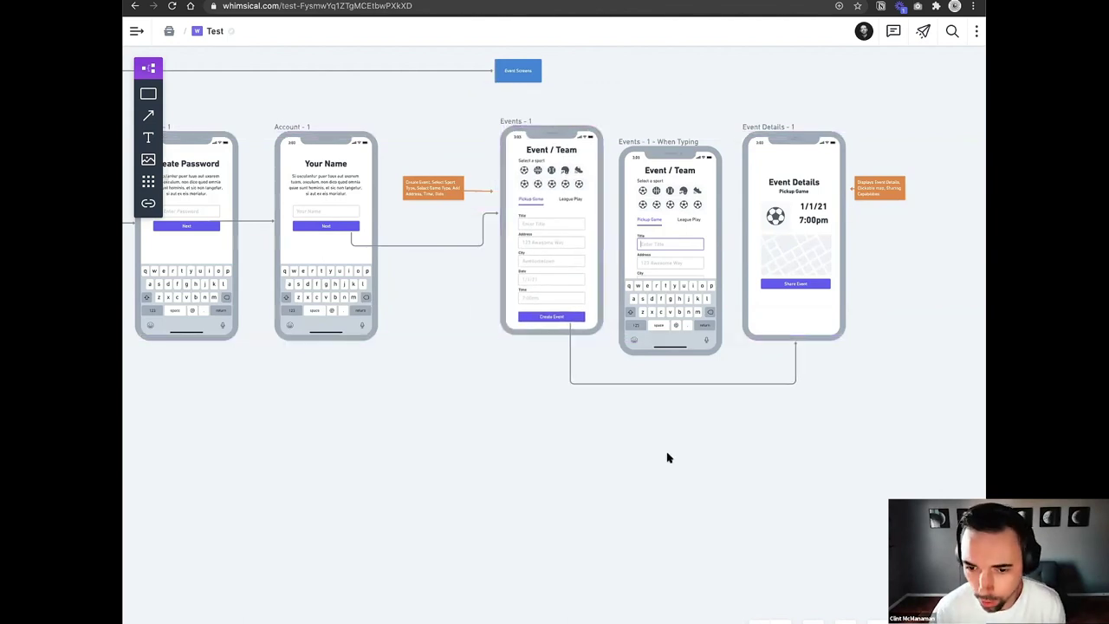
View the whole linked flow and examine the options for sharing, exporting and printing the board.
{"action": "scroll", "coordinate": [667, 457], "scroll_direction": "down", "scroll_amount": 5}
{"action": "scroll", "coordinate": [667, 458], "scroll_direction": "left", "scroll_amount": 5}
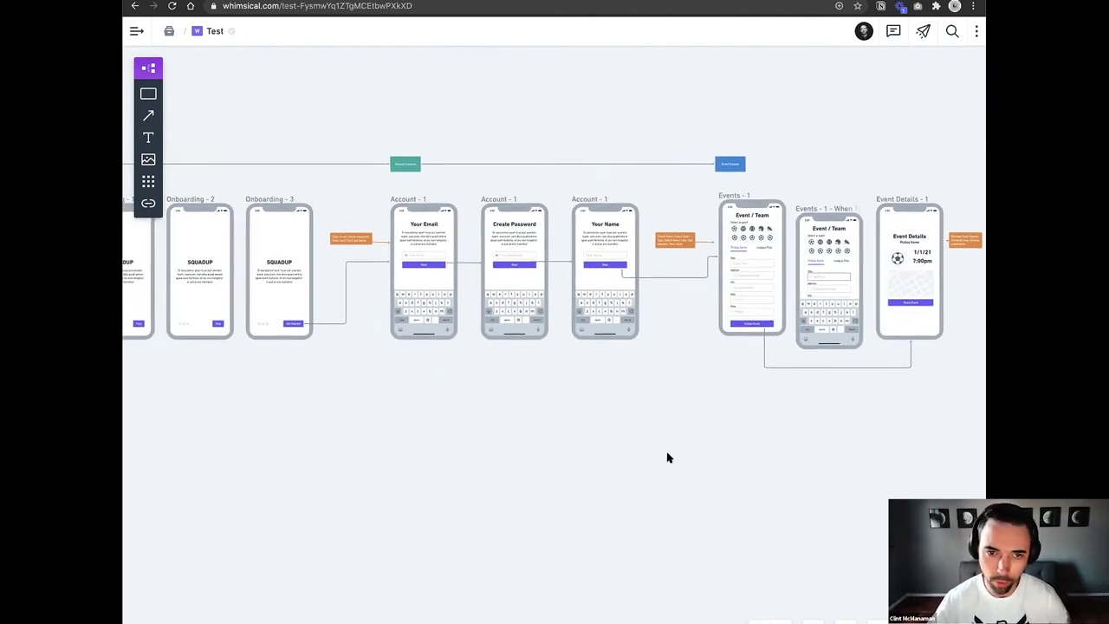
{"action": "scroll", "coordinate": [667, 457], "scroll_direction": "down", "scroll_amount": 3}
{"action": "scroll", "coordinate": [673, 458], "scroll_direction": "down", "scroll_amount": 1}
{"action": "scroll", "coordinate": [673, 458], "scroll_direction": "up", "scroll_amount": 3}
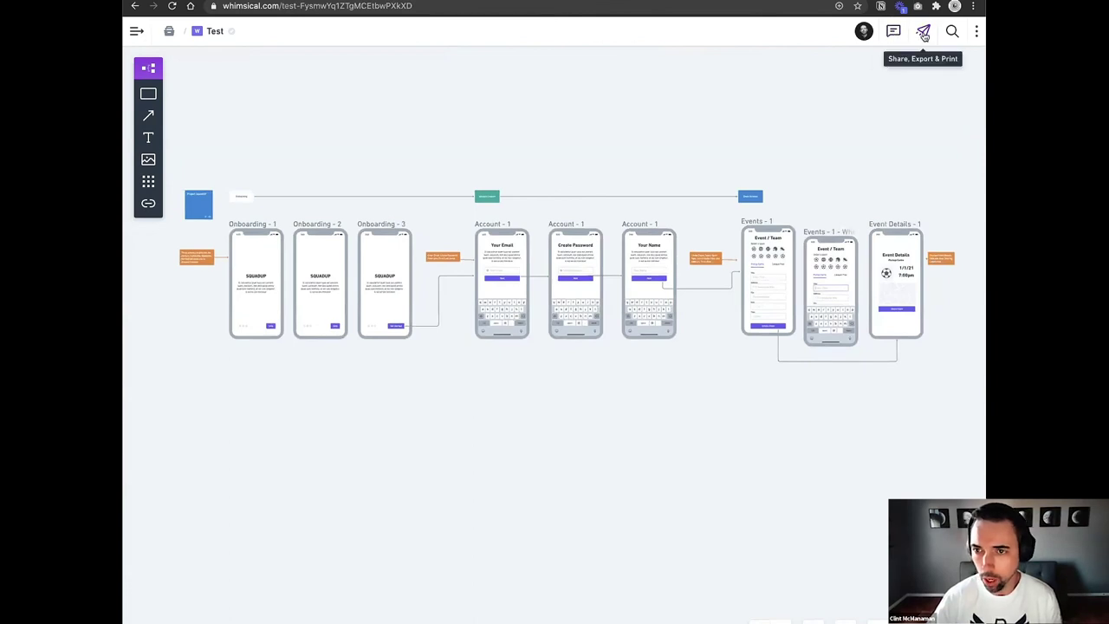
{"action": "left_click", "coordinate": [923, 33]}
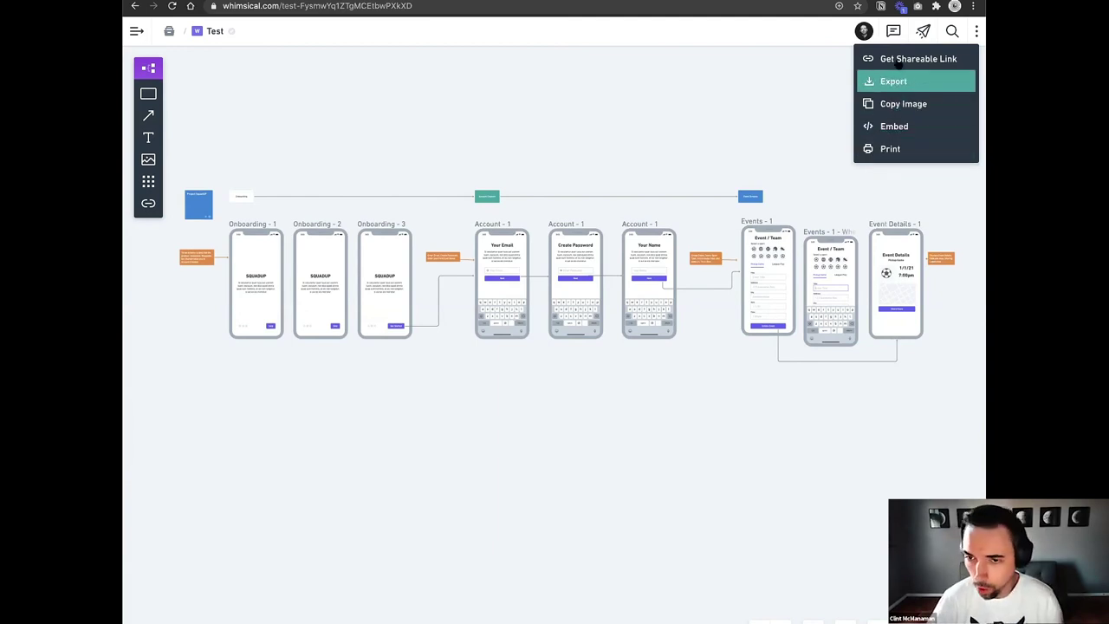
{"action": "left_click", "coordinate": [672, 108]}
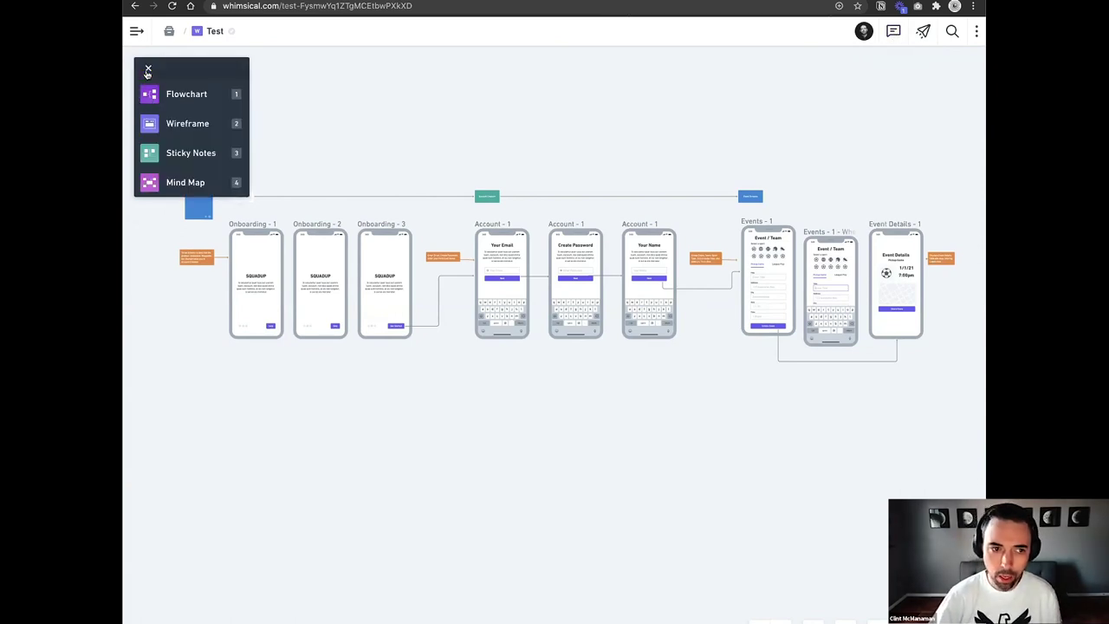
Leave Flowchart mode, start a comment on the Onboarding - 1 frame and cancel it without posting.
{"action": "mouse_move", "coordinate": [148, 70]}
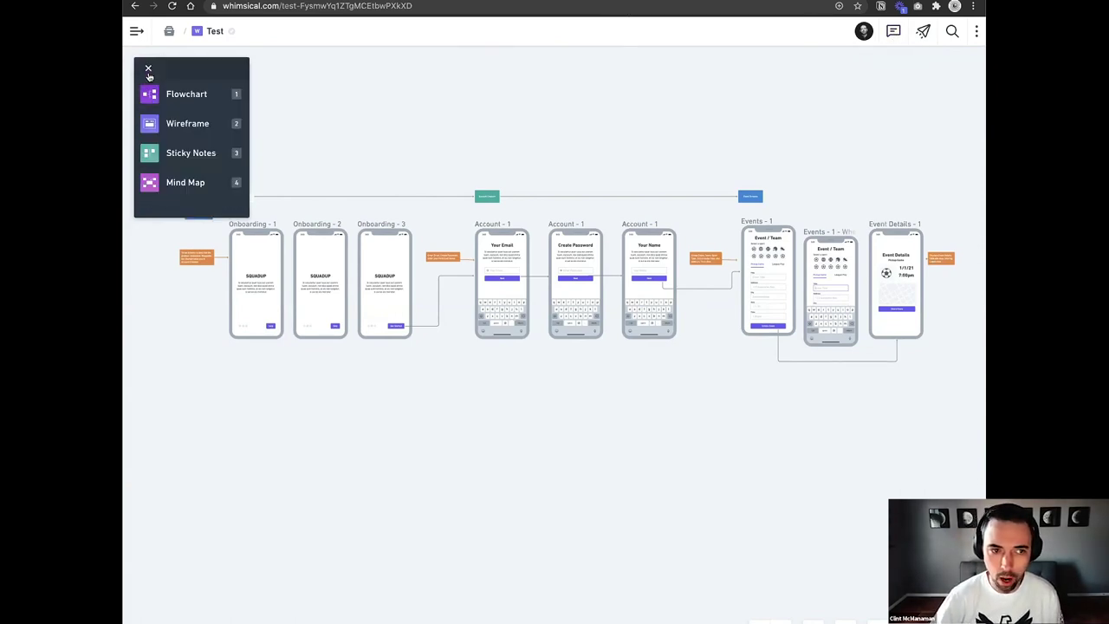
{"action": "scroll", "coordinate": [317, 235], "scroll_direction": "left", "scroll_amount": 3}
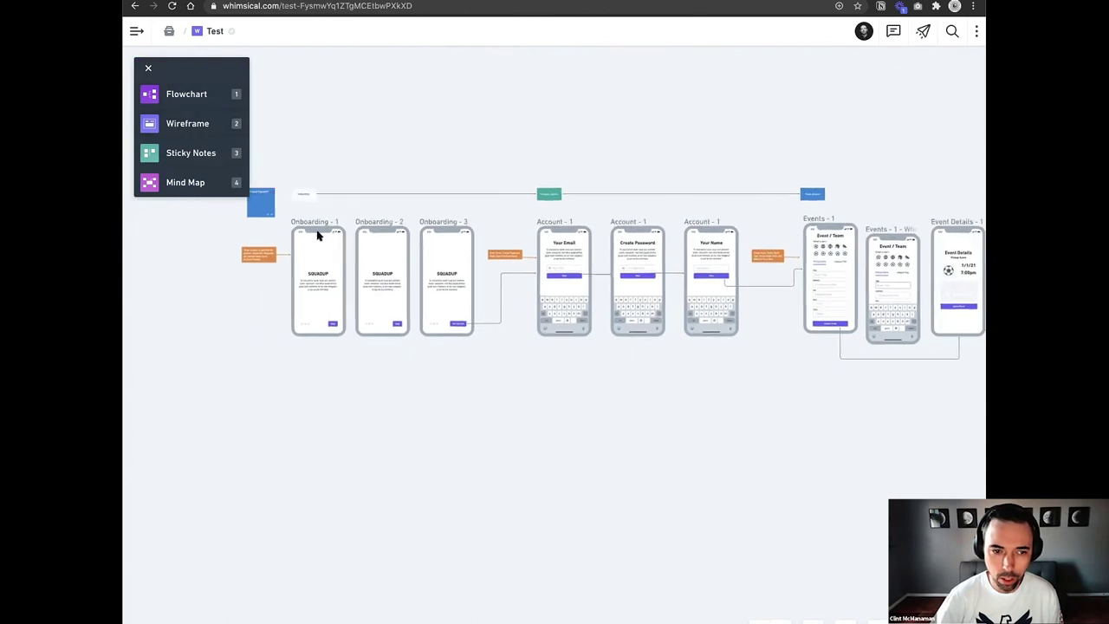
{"action": "scroll", "coordinate": [317, 236], "scroll_direction": "up", "scroll_amount": 5, "text": "ctrl"}
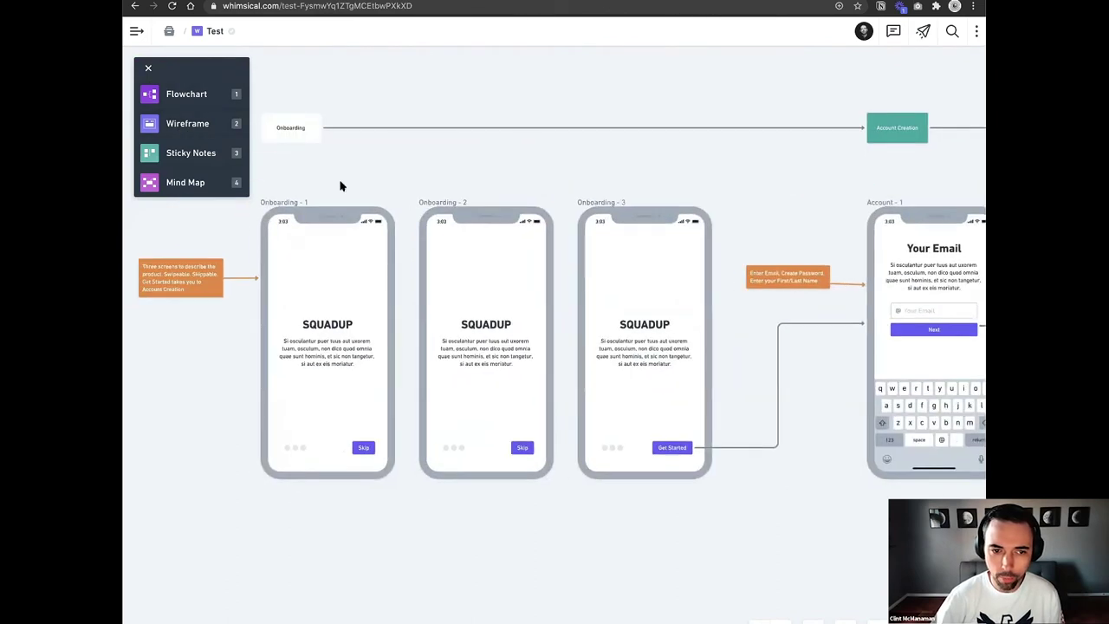
{"action": "left_click", "coordinate": [340, 186]}
{"action": "scroll", "coordinate": [341, 185], "scroll_direction": "left", "scroll_amount": 3}
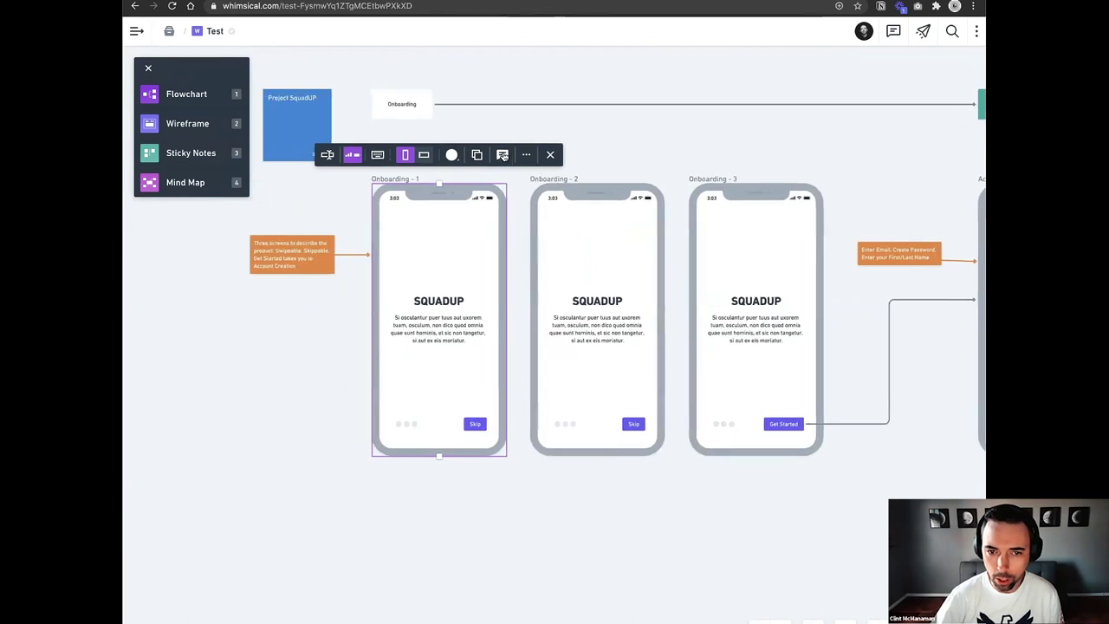
{"action": "left_click", "coordinate": [503, 155]}
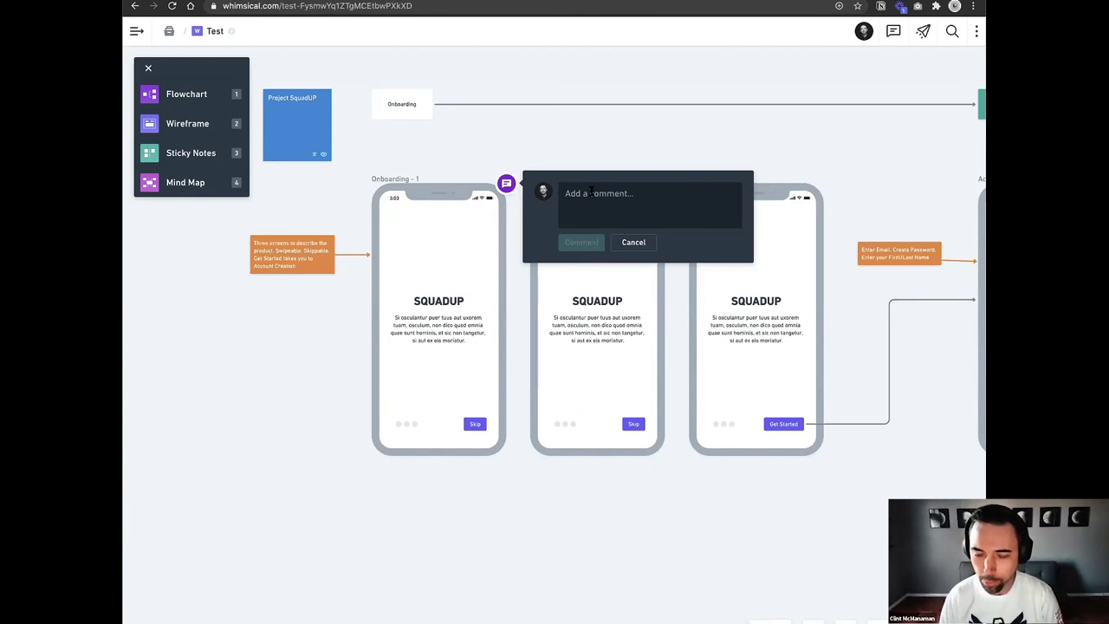
{"action": "left_click", "coordinate": [633, 243]}
Look over the linked flow from the onboarding screens through account creation to the event screens.
{"action": "scroll", "coordinate": [550, 184], "scroll_direction": "down", "scroll_amount": 2}
{"action": "scroll", "coordinate": [678, 156], "scroll_direction": "down", "scroll_amount": 2}
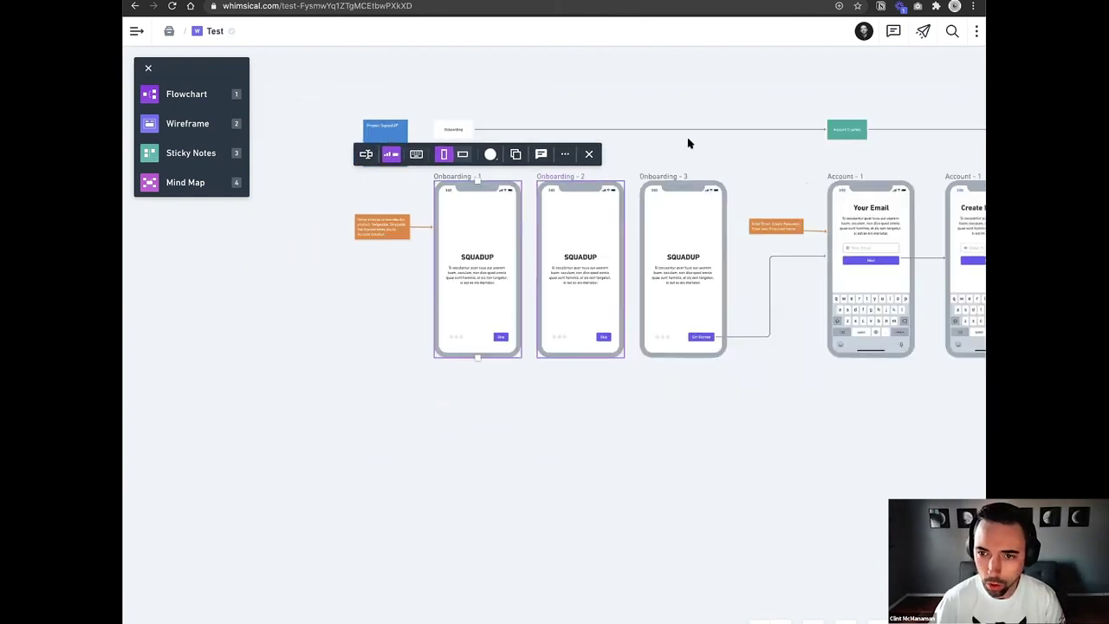
{"action": "scroll", "coordinate": [685, 145], "scroll_direction": "right", "scroll_amount": 5}
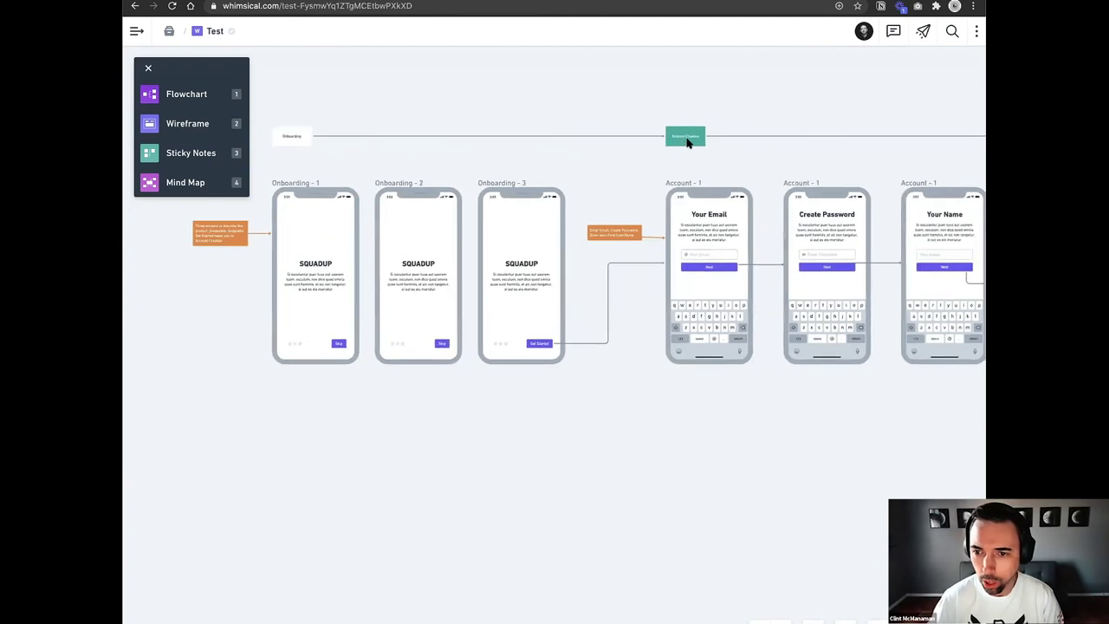
{"action": "scroll", "coordinate": [688, 141], "scroll_direction": "down", "scroll_amount": 2}
{"action": "scroll", "coordinate": [361, 228], "scroll_direction": "right", "scroll_amount": 1}
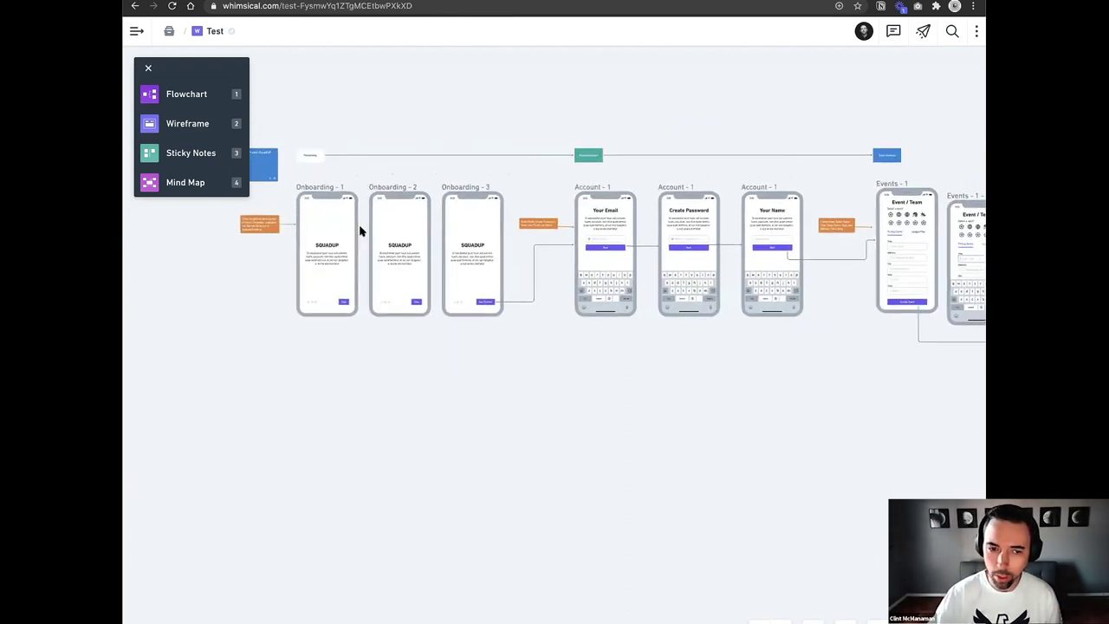
{"action": "scroll", "coordinate": [362, 228], "scroll_direction": "right", "scroll_amount": 1}
{"action": "scroll", "coordinate": [456, 170], "scroll_direction": "up", "scroll_amount": 3}
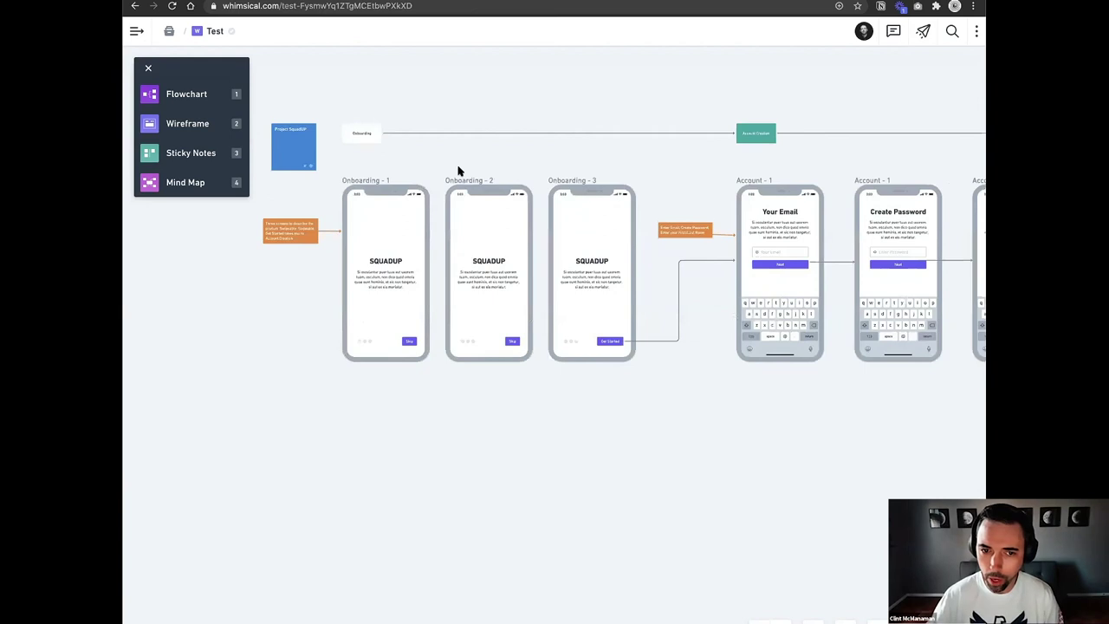
Select the Onboarding - 1 frame and examine the Frames export options, including size, Selection Only and Content Only.
{"action": "scroll", "coordinate": [459, 171], "scroll_direction": "up", "scroll_amount": 2}
{"action": "left_click", "coordinate": [459, 171]}
{"action": "left_click", "coordinate": [923, 31]}
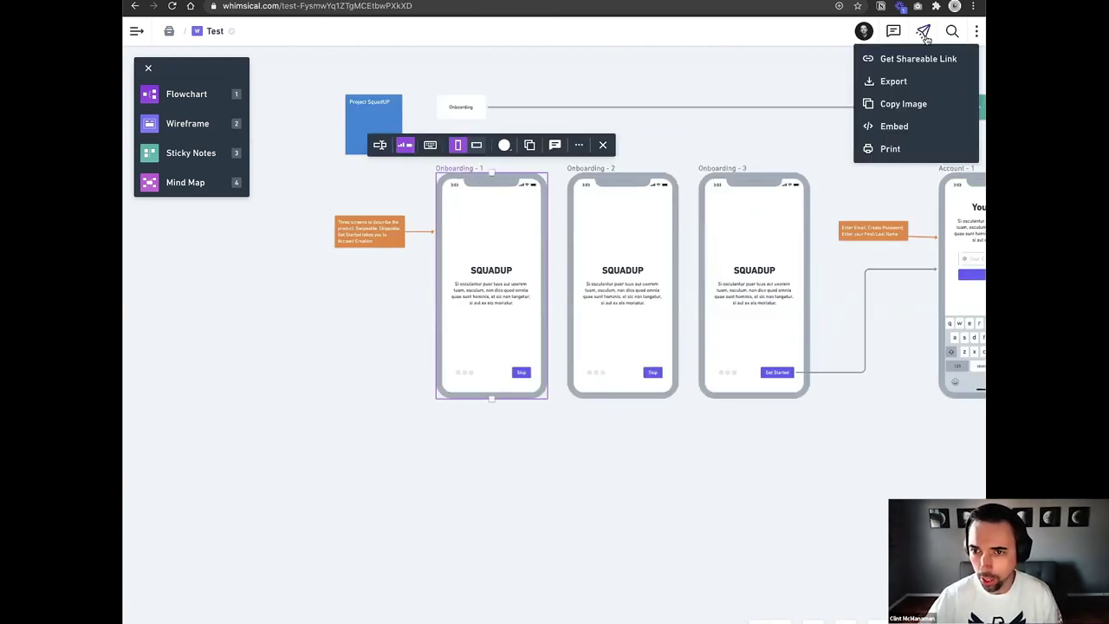
{"action": "left_click", "coordinate": [905, 82]}
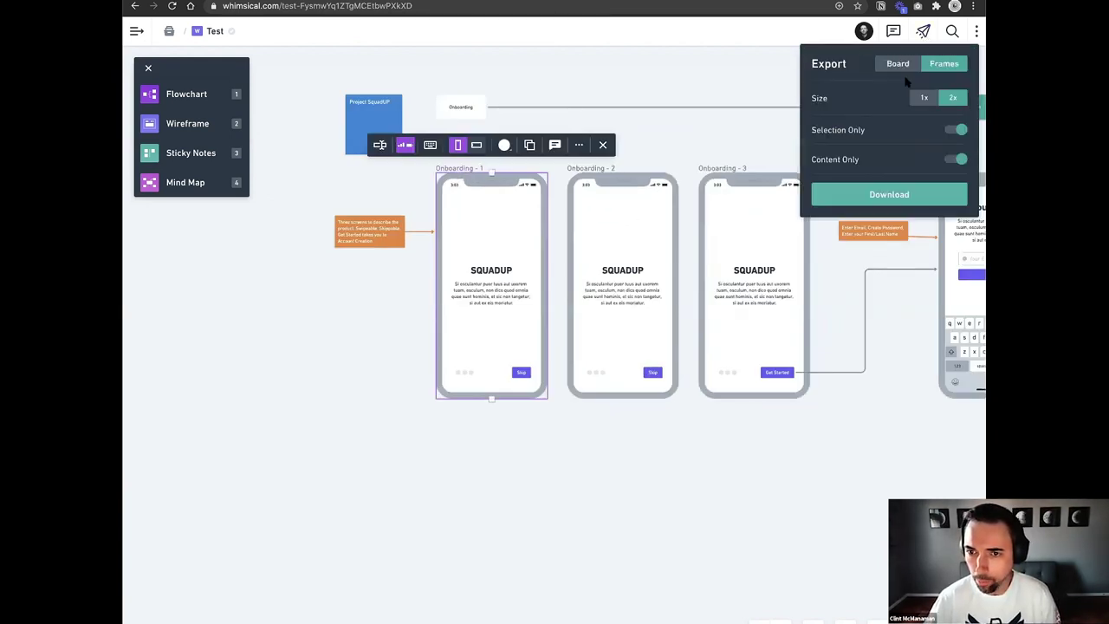
{"action": "left_click", "coordinate": [958, 130]}
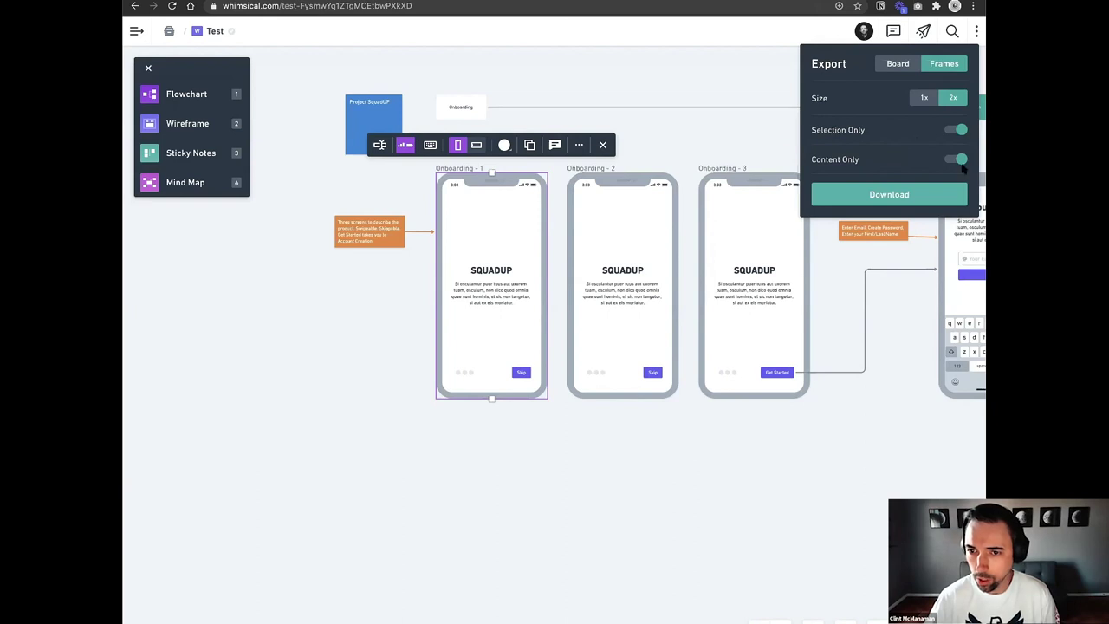
{"action": "left_click", "coordinate": [670, 136]}
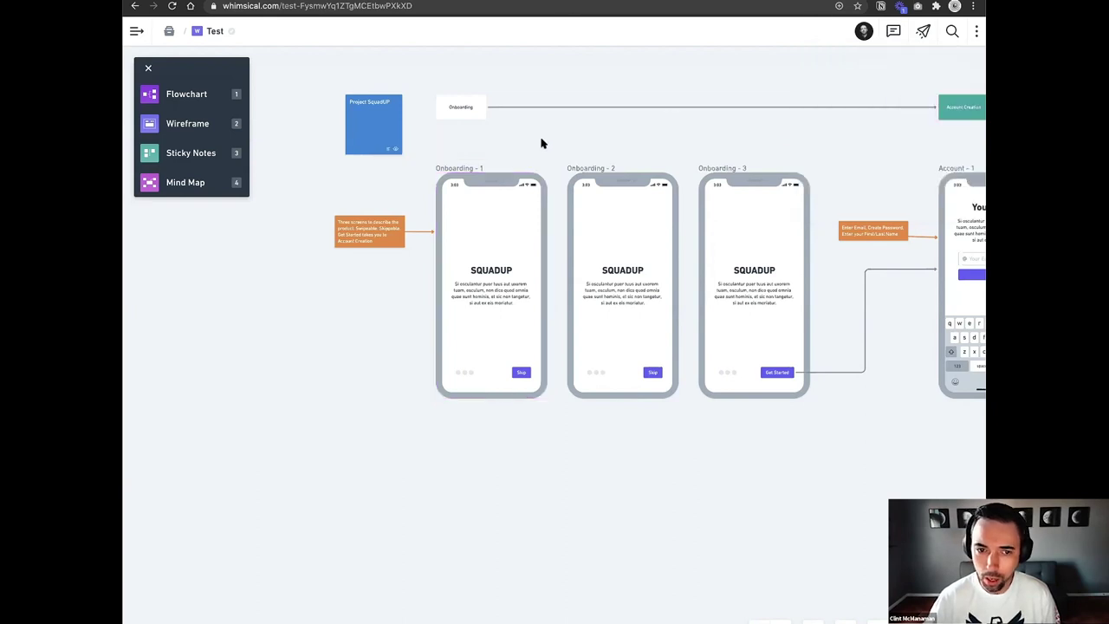
{"action": "scroll", "coordinate": [421, 168], "scroll_direction": "right", "scroll_amount": 2}
{"action": "left_click", "coordinate": [421, 168]}
{"action": "scroll", "coordinate": [520, 168], "scroll_direction": "down", "scroll_amount": 3}
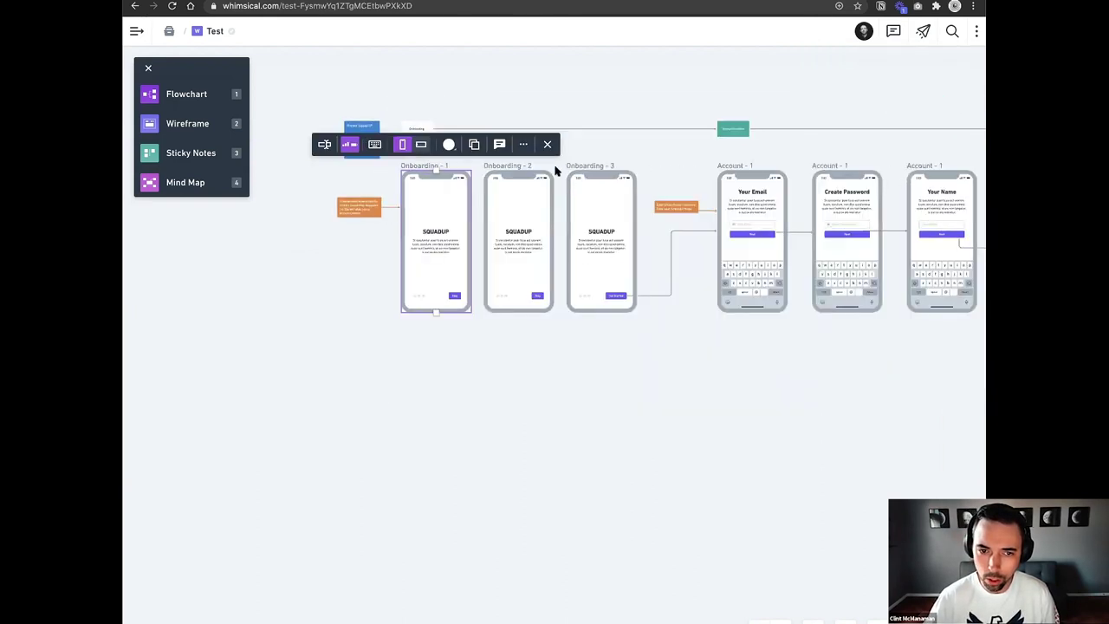
{"action": "scroll", "coordinate": [556, 171], "scroll_direction": "down", "scroll_amount": 2}
{"action": "left_click", "coordinate": [658, 165], "text": "shift"}
{"action": "left_click", "coordinate": [720, 164], "text": "shift"}
{"action": "scroll", "coordinate": [725, 166], "scroll_direction": "down", "scroll_amount": 3}
{"action": "scroll", "coordinate": [760, 257], "scroll_direction": "down", "scroll_amount": 2}
Select the whole lower SquadUP flow, including its frames, notes, section labels and connectors.
{"action": "left_click", "coordinate": [754, 252]}
{"action": "scroll", "coordinate": [520, 199], "scroll_direction": "right", "scroll_amount": 1}
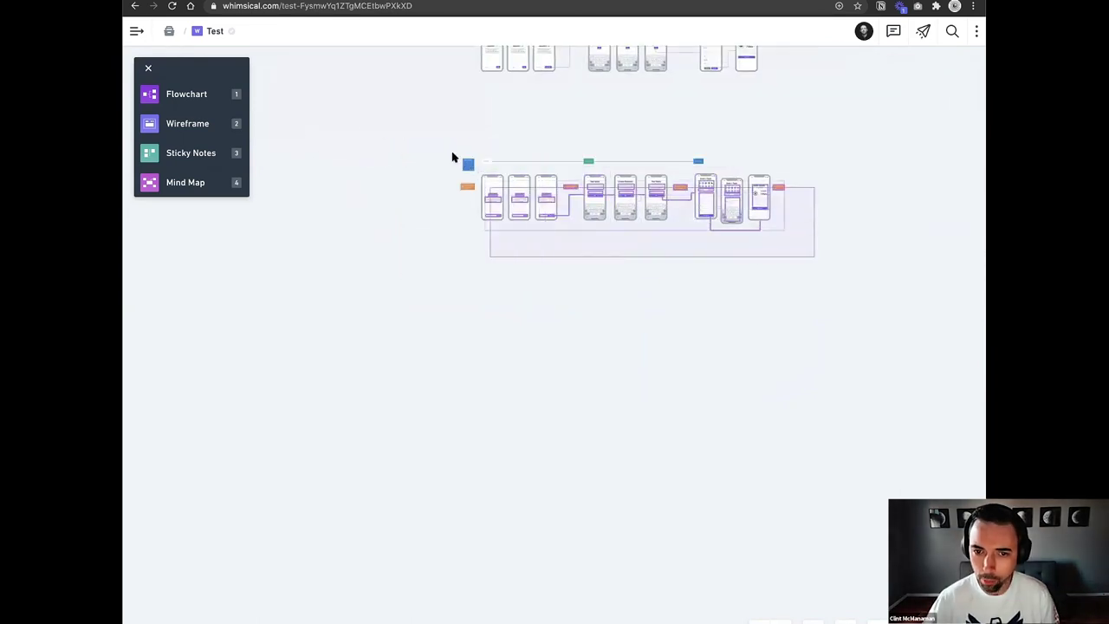
{"action": "left_click_drag", "start_coordinate": [451, 156], "coordinate": [443, 150]}
{"action": "scroll", "coordinate": [519, 194], "scroll_direction": "up", "scroll_amount": 3}
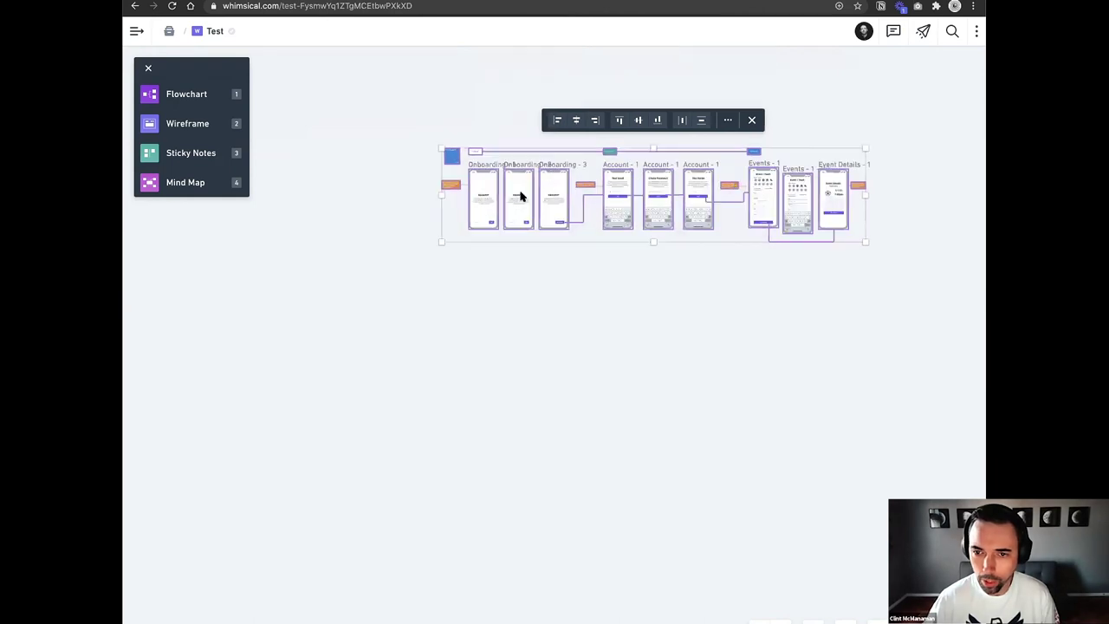
{"action": "scroll", "coordinate": [520, 193], "scroll_direction": "up", "scroll_amount": 3}
Export the selection as Frames at 2x size with Selection Only and Content Only on, download it, and clear the selection.
{"action": "left_click", "coordinate": [923, 31]}
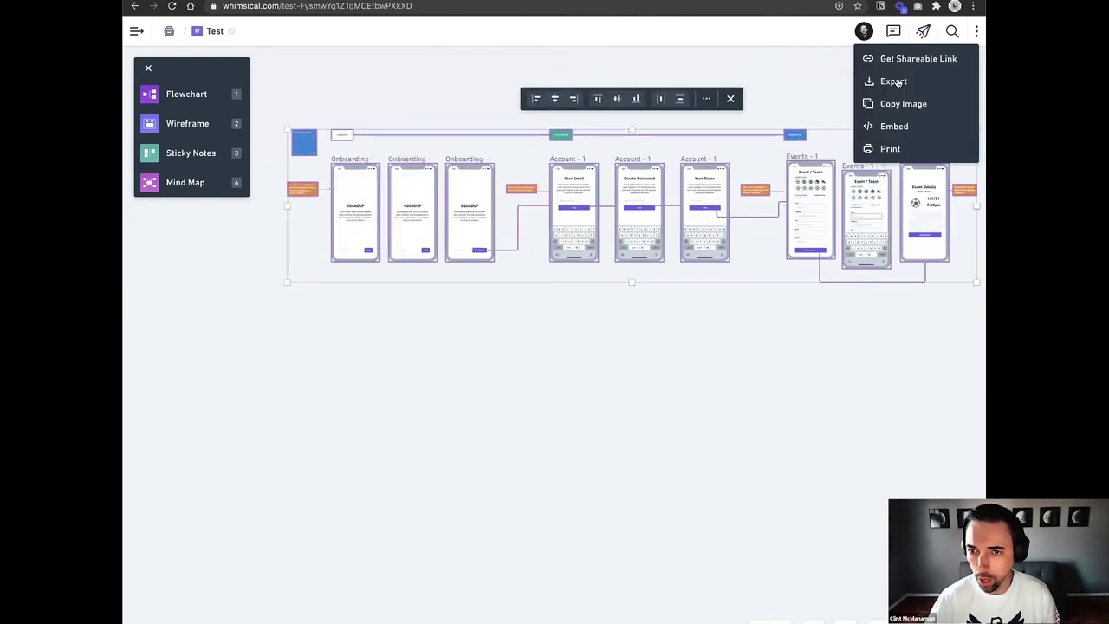
{"action": "left_click", "coordinate": [893, 81]}
{"action": "left_click", "coordinate": [906, 68]}
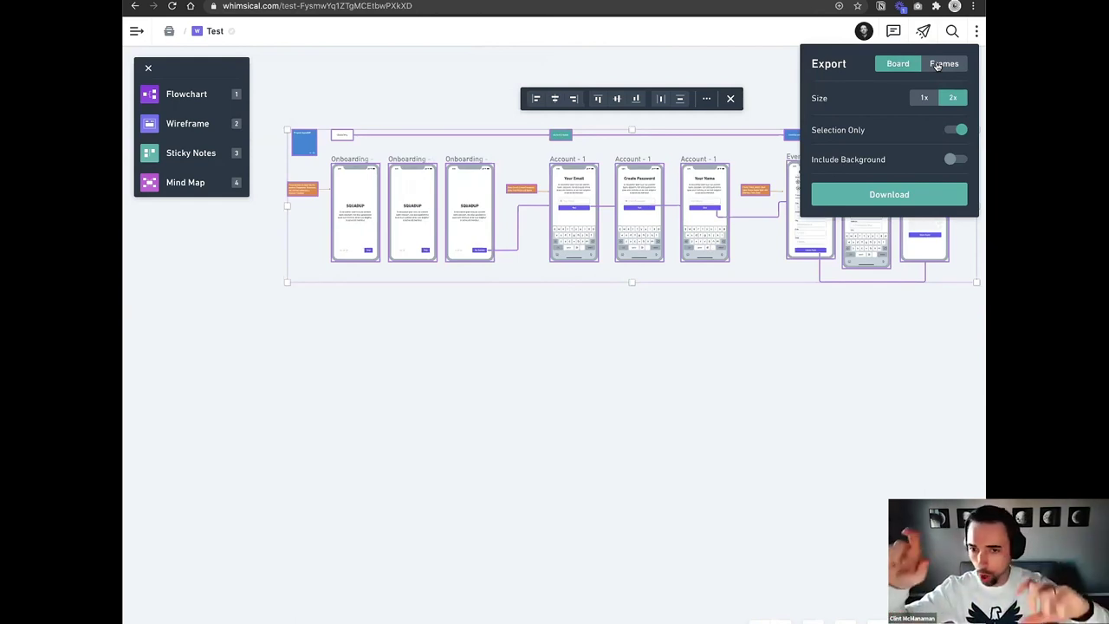
{"action": "left_click", "coordinate": [936, 66]}
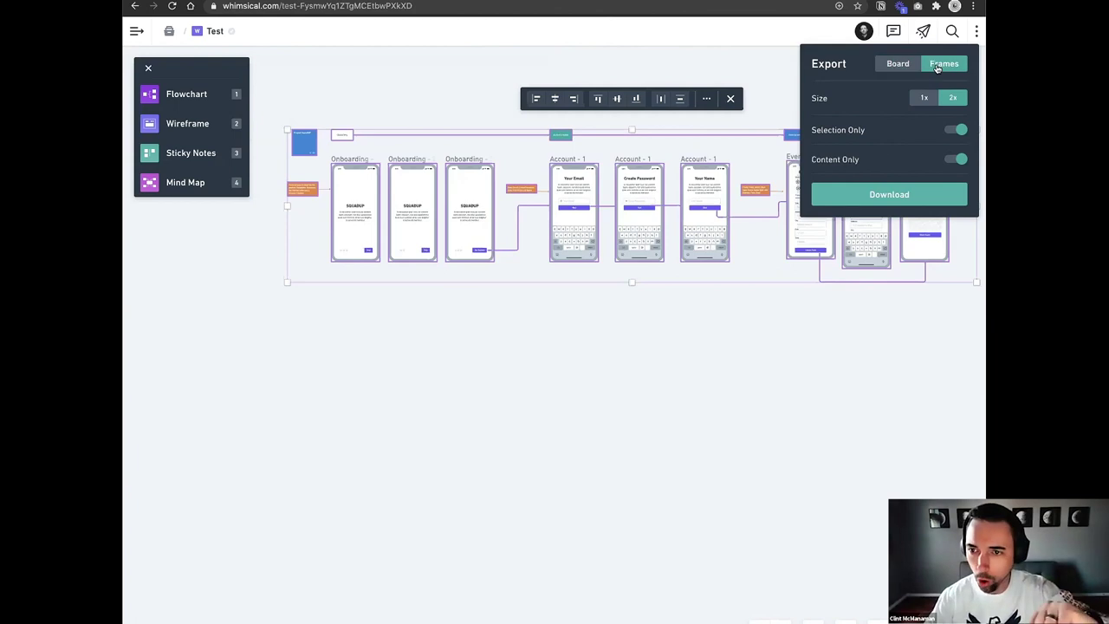
{"action": "left_click", "coordinate": [896, 193]}
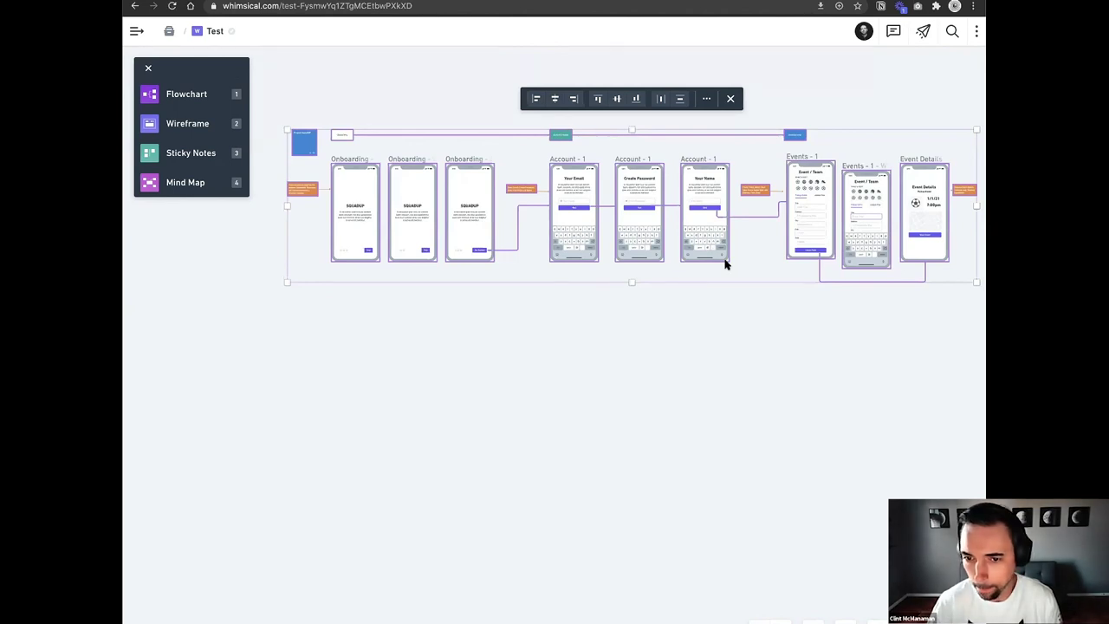
{"action": "left_click", "coordinate": [700, 309]}
Look over the linked flow, examining the Events and Event Details screens up close, the account creation screens and the overall layout.
{"action": "scroll", "coordinate": [671, 331], "scroll_direction": "right", "scroll_amount": 3}
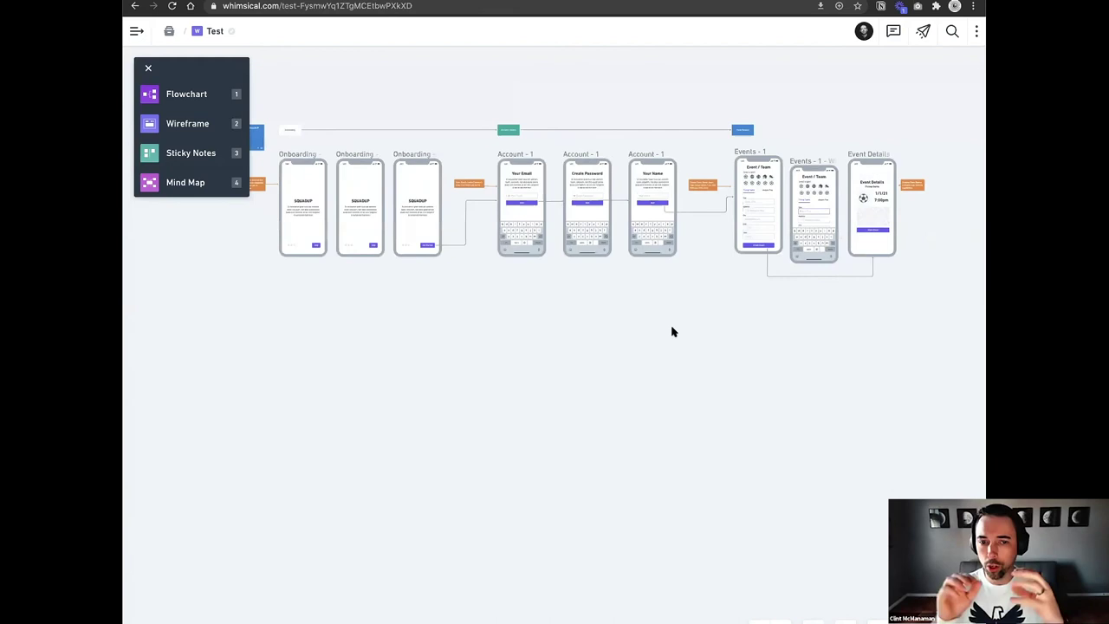
{"action": "scroll", "coordinate": [672, 331], "scroll_direction": "right", "scroll_amount": 1}
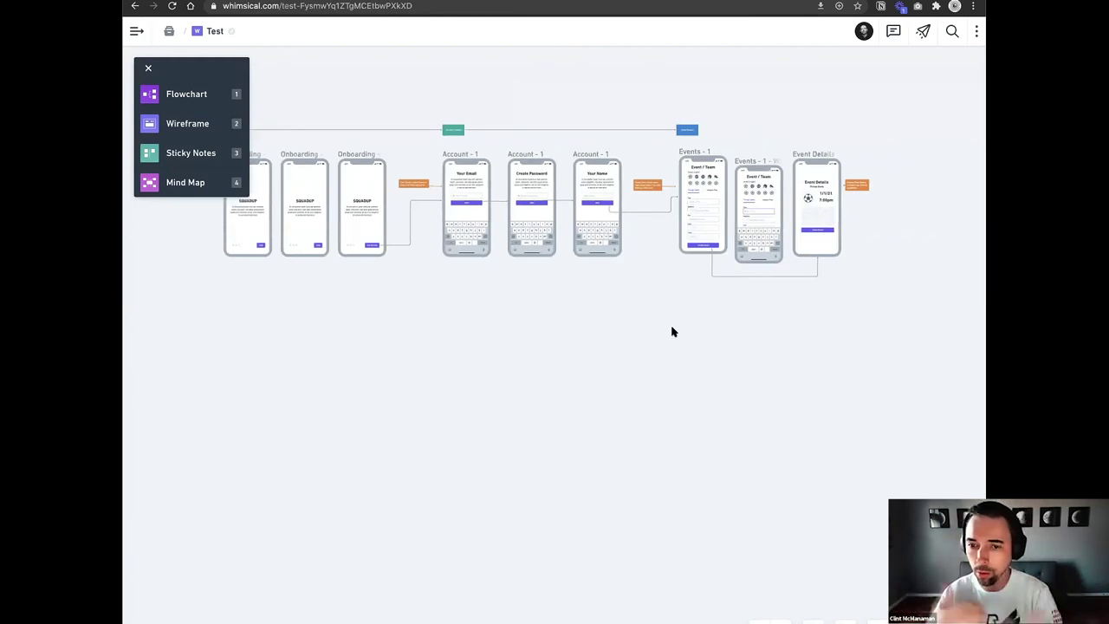
{"action": "scroll", "coordinate": [761, 208], "scroll_direction": "up", "scroll_amount": 2}
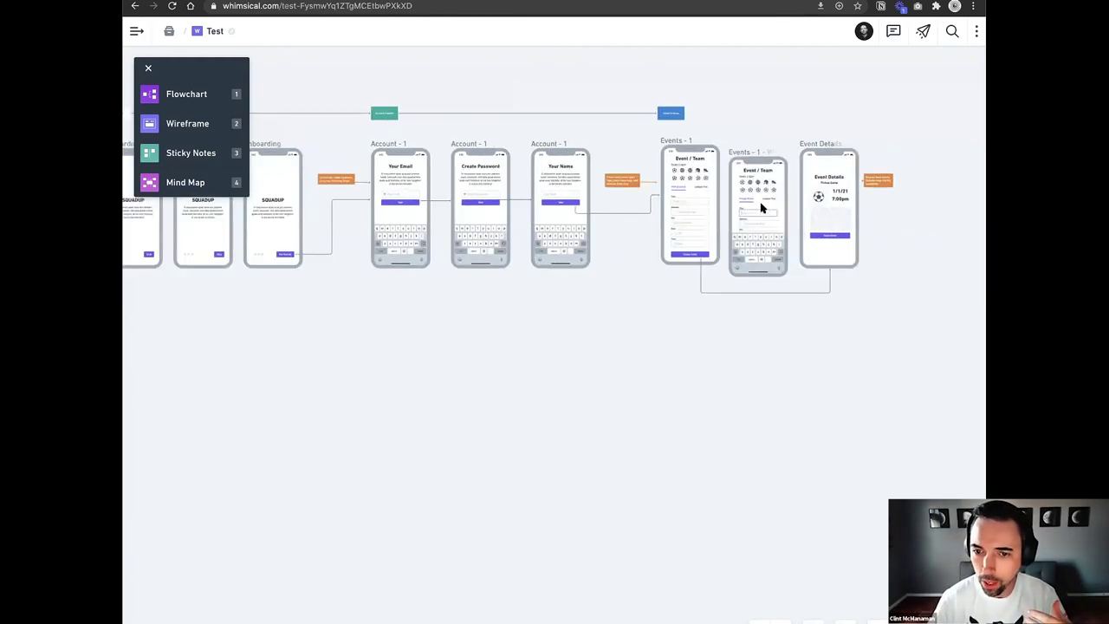
{"action": "scroll", "coordinate": [762, 208], "scroll_direction": "up", "scroll_amount": 3}
{"action": "scroll", "coordinate": [761, 208], "scroll_direction": "up", "scroll_amount": 3}
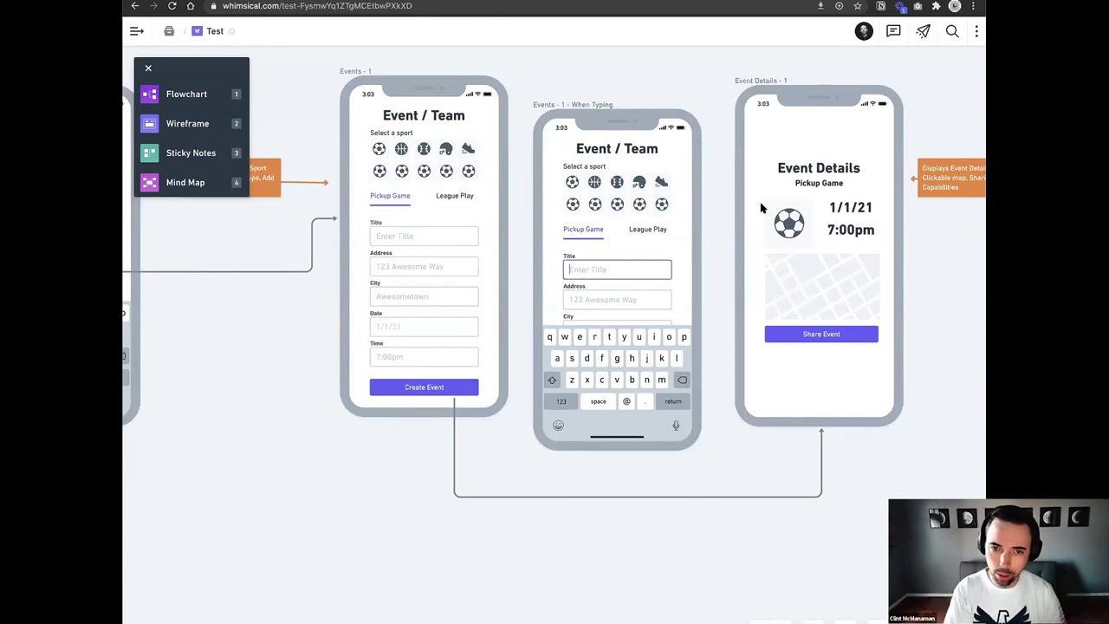
{"action": "scroll", "coordinate": [761, 208], "scroll_direction": "down", "scroll_amount": 1}
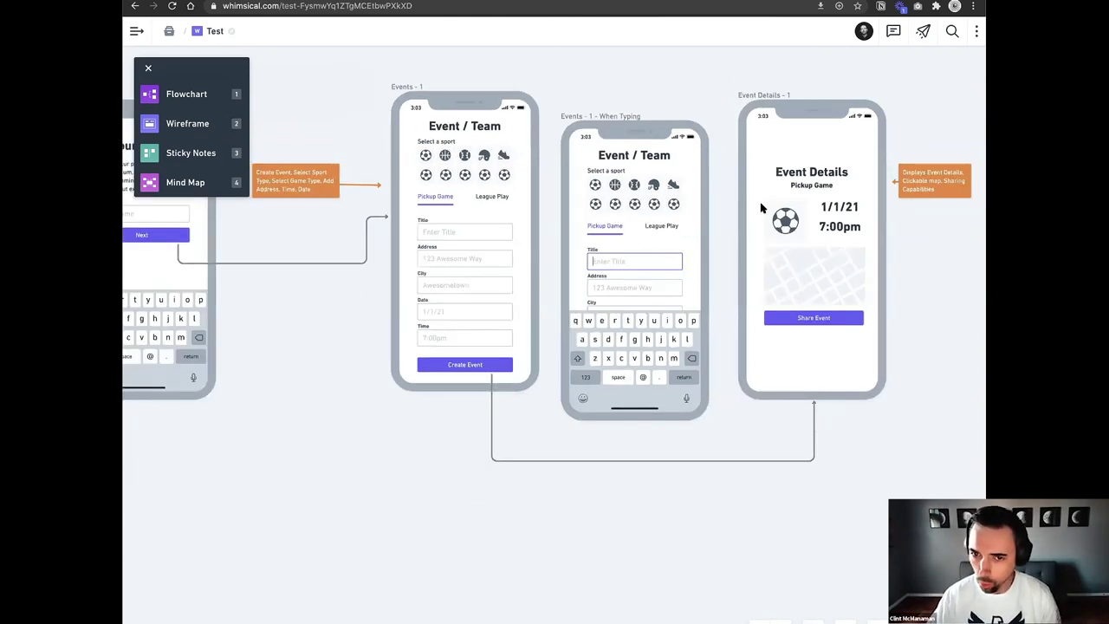
{"action": "scroll", "coordinate": [762, 207], "scroll_direction": "down", "scroll_amount": 3}
{"action": "scroll", "coordinate": [762, 208], "scroll_direction": "left", "scroll_amount": 5}
{"action": "scroll", "coordinate": [762, 208], "scroll_direction": "up", "scroll_amount": 3}
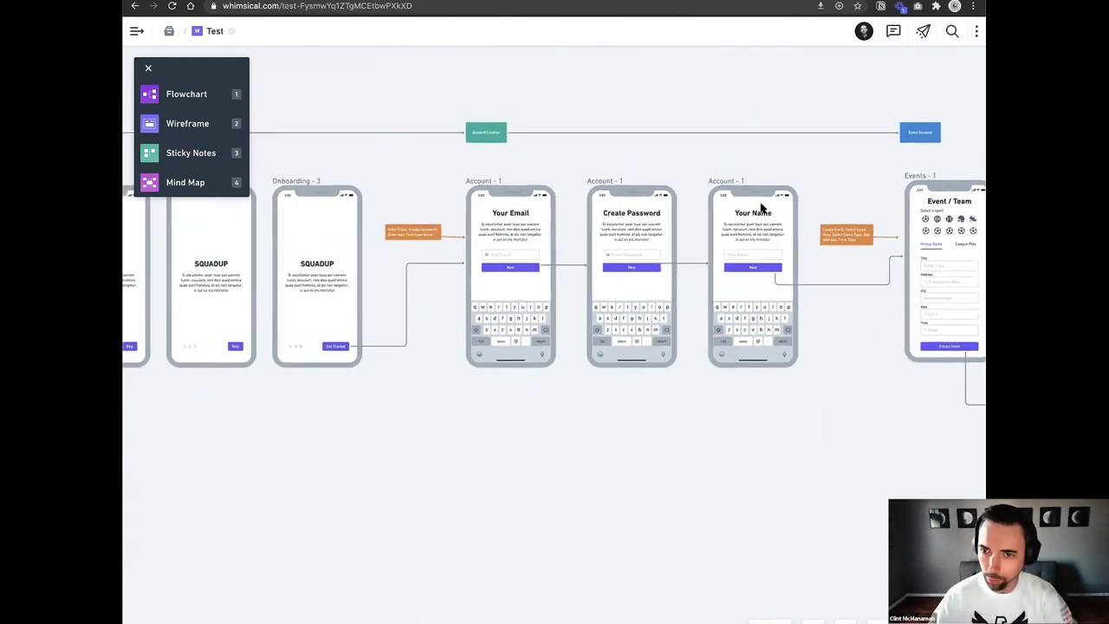
{"action": "scroll", "coordinate": [761, 208], "scroll_direction": "down", "scroll_amount": 5}
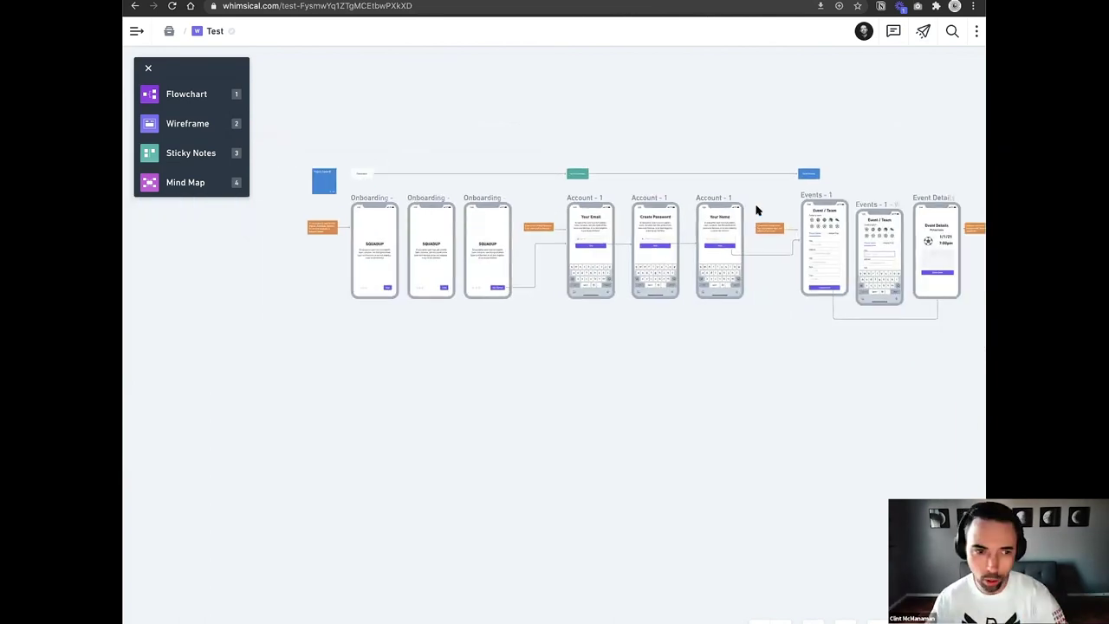
{"action": "scroll", "coordinate": [666, 262], "scroll_direction": "right", "scroll_amount": 3}
{"action": "scroll", "coordinate": [666, 262], "scroll_direction": "up", "scroll_amount": 1}
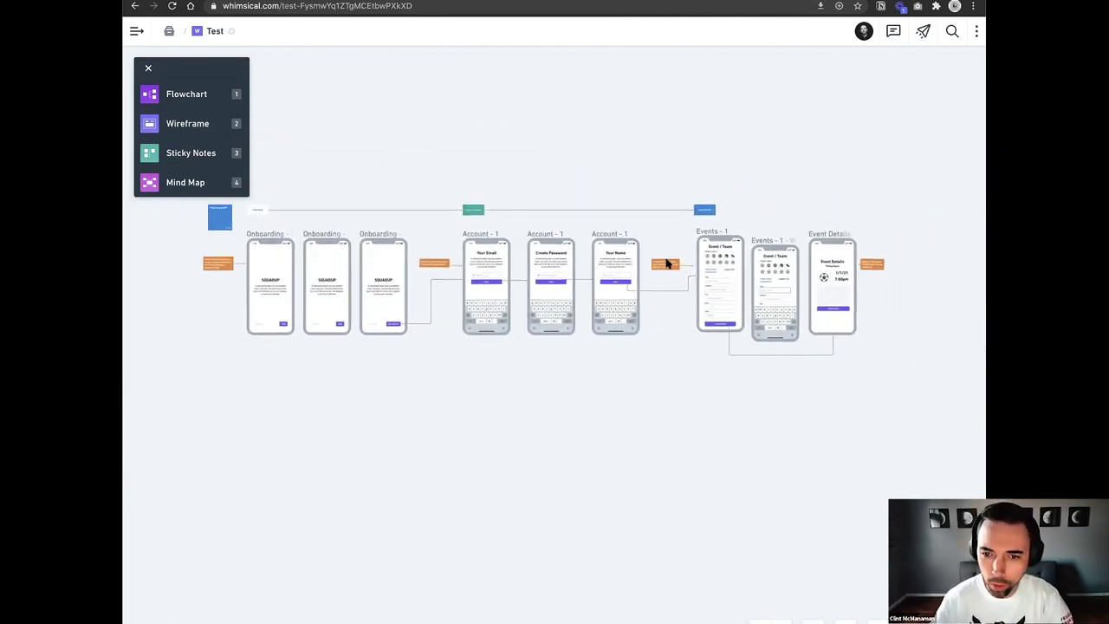
{"action": "scroll", "coordinate": [667, 261], "scroll_direction": "left", "scroll_amount": 1}
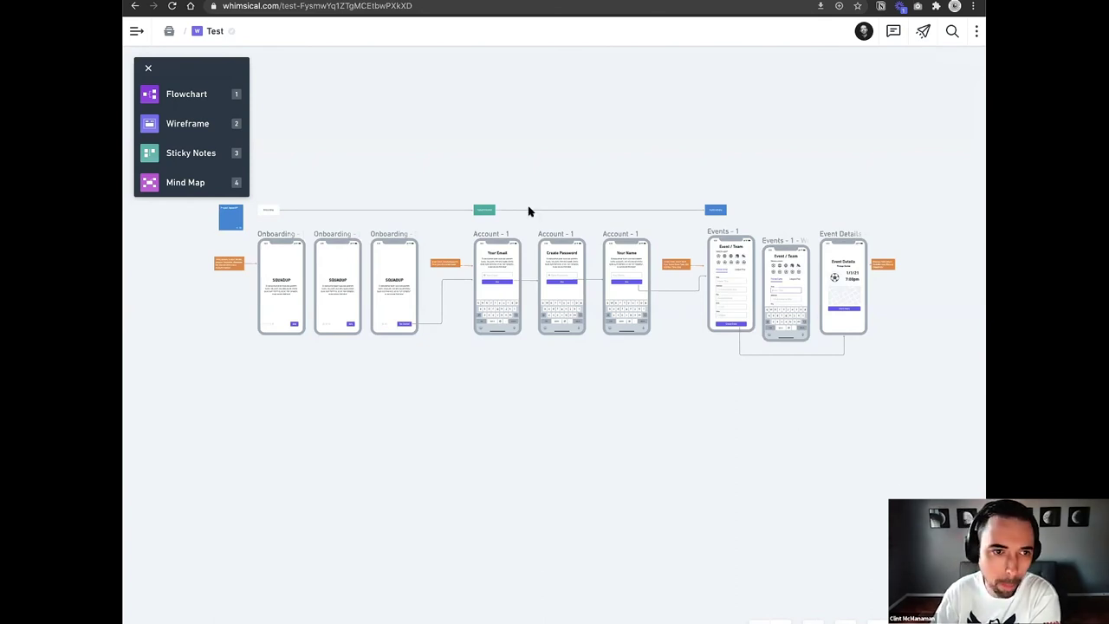
{"action": "scroll", "coordinate": [528, 210], "scroll_direction": "up", "scroll_amount": 1}
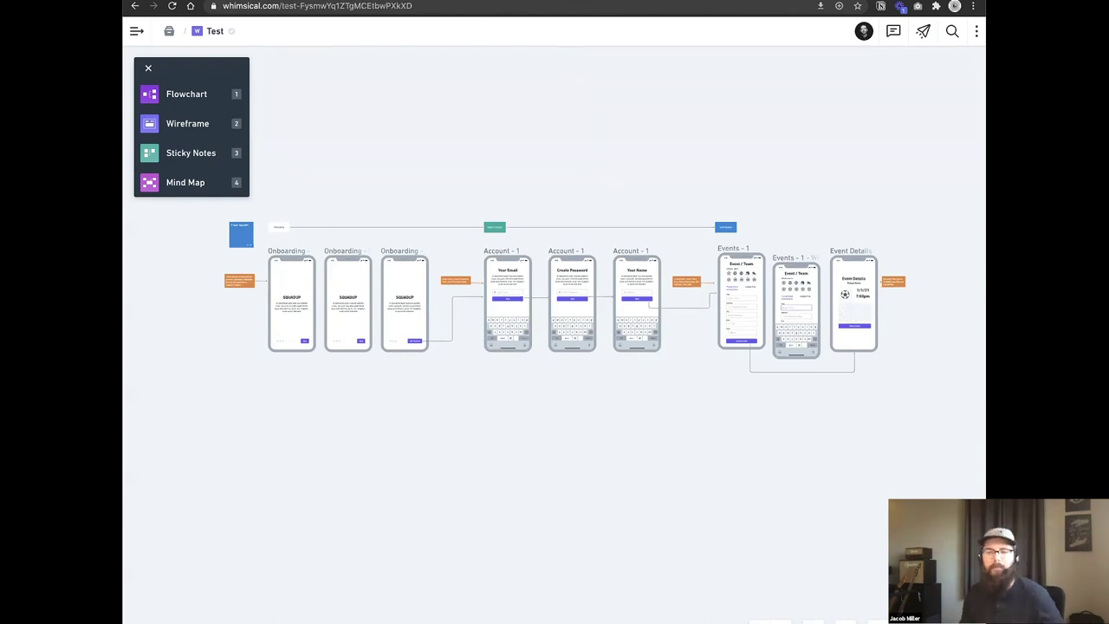
Examine the Sticky Notes toolset and return to the list of board modes.
{"action": "left_click", "coordinate": [149, 69]}
{"action": "left_click", "coordinate": [150, 71]}
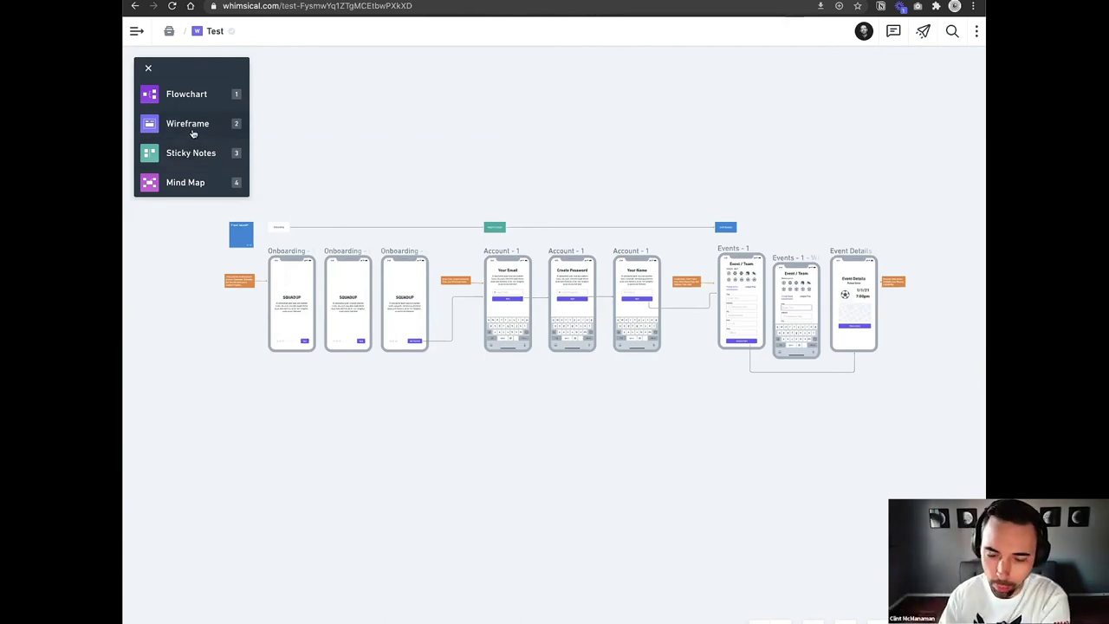
{"action": "left_click", "coordinate": [191, 154]}
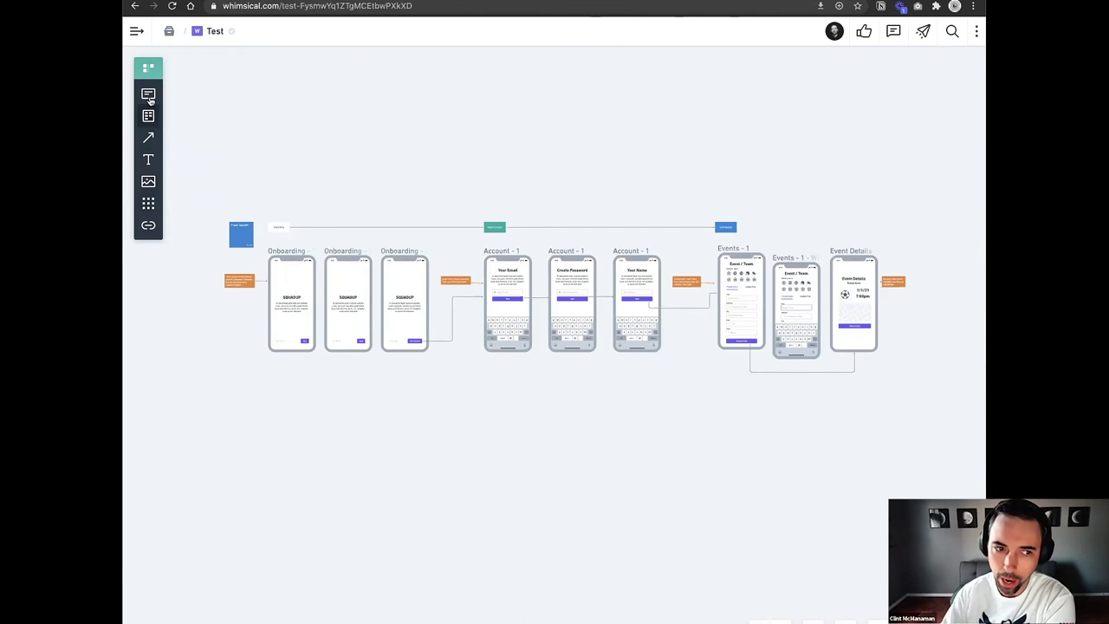
{"action": "left_click", "coordinate": [148, 68]}
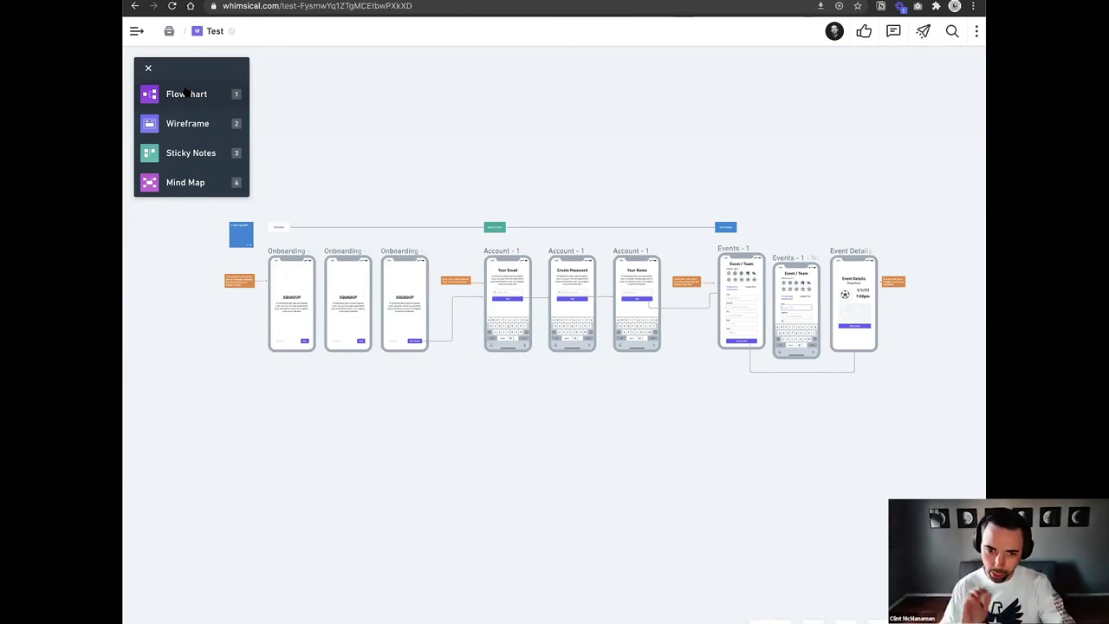
{"action": "scroll", "coordinate": [543, 87], "scroll_direction": "left", "scroll_amount": 2}
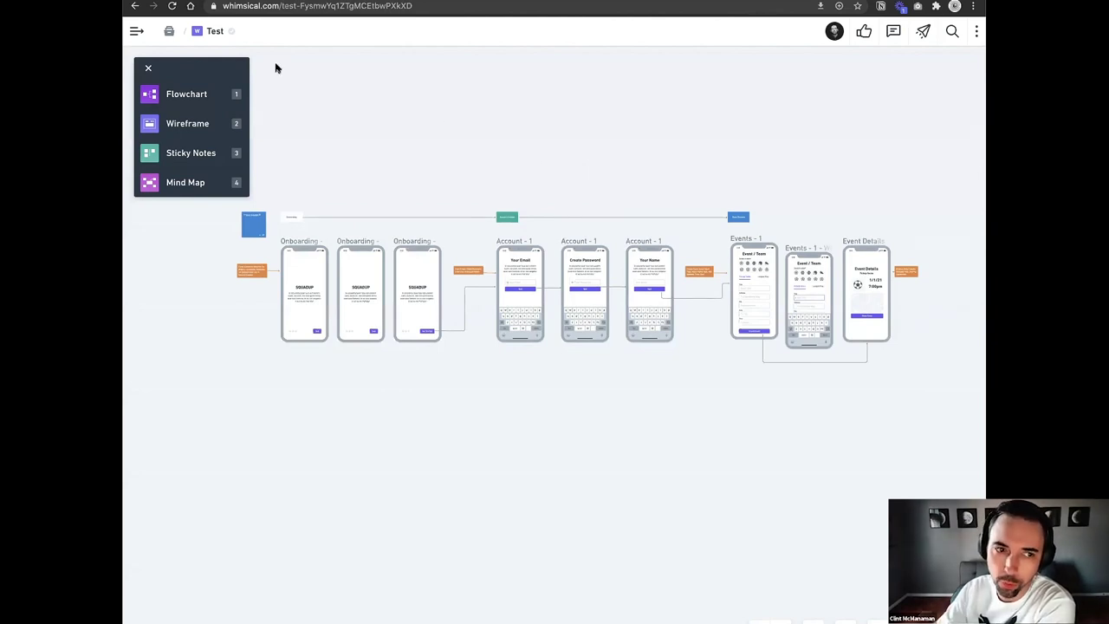
Browse the Library and Examples folder, open The Procrastination Flowchart, and reload the app, agreeing to leave the site.
{"action": "left_click", "coordinate": [169, 32]}
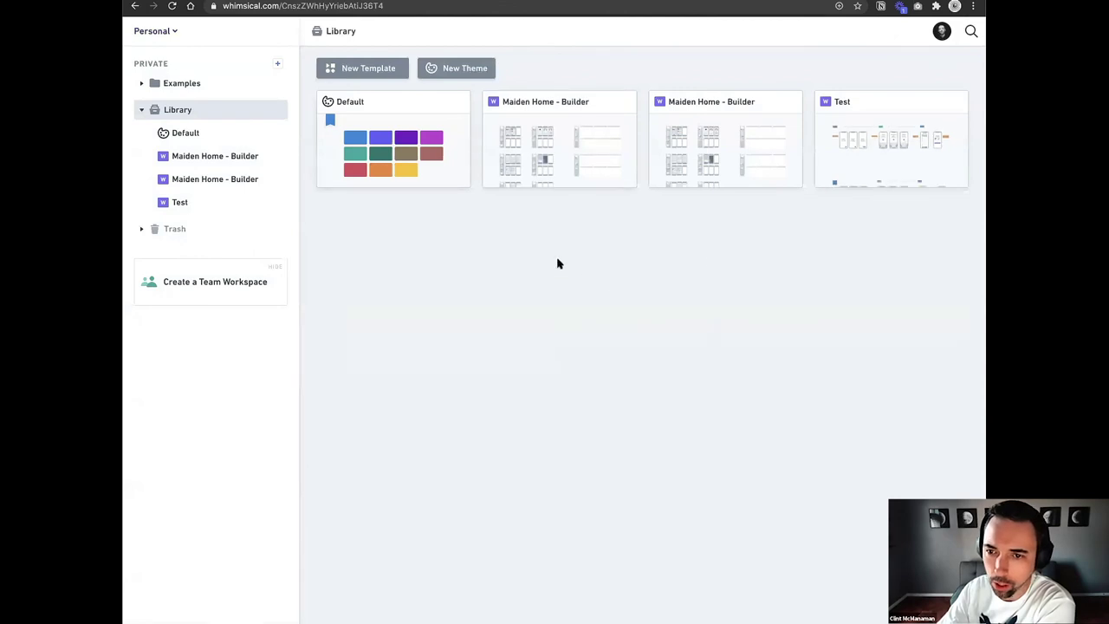
{"action": "left_click", "coordinate": [186, 134]}
{"action": "left_click", "coordinate": [198, 85]}
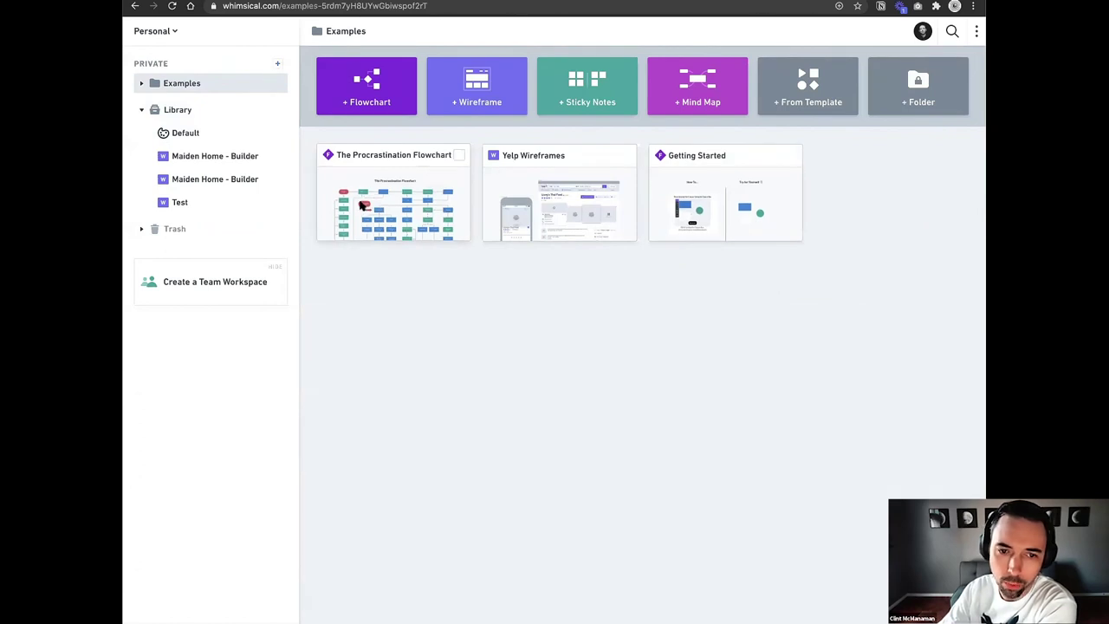
{"action": "left_click", "coordinate": [364, 205]}
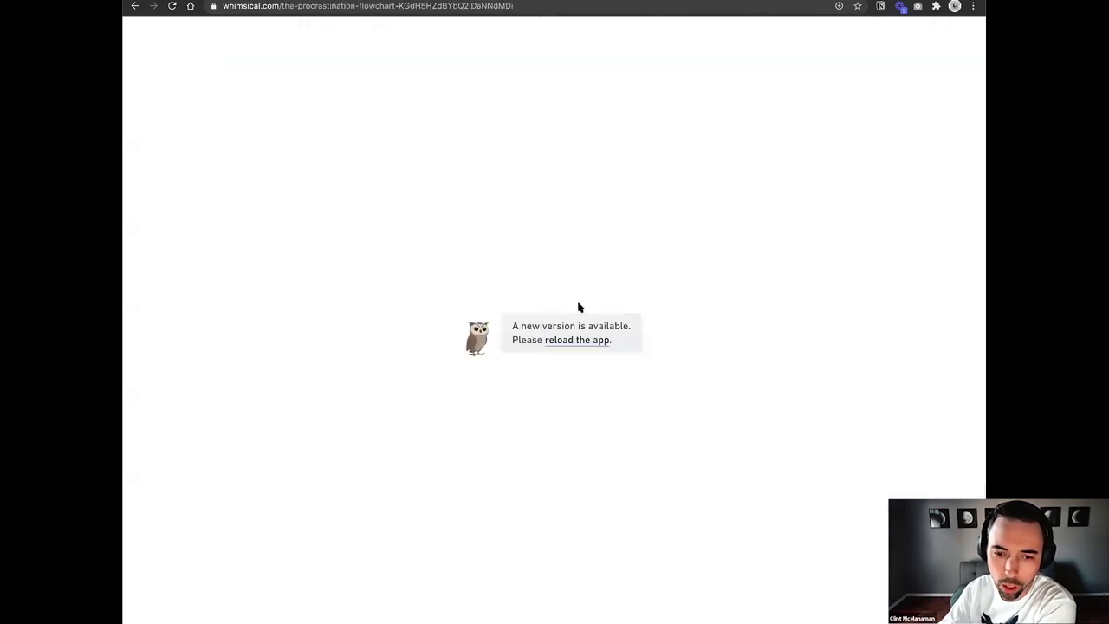
{"action": "left_click", "coordinate": [584, 340]}
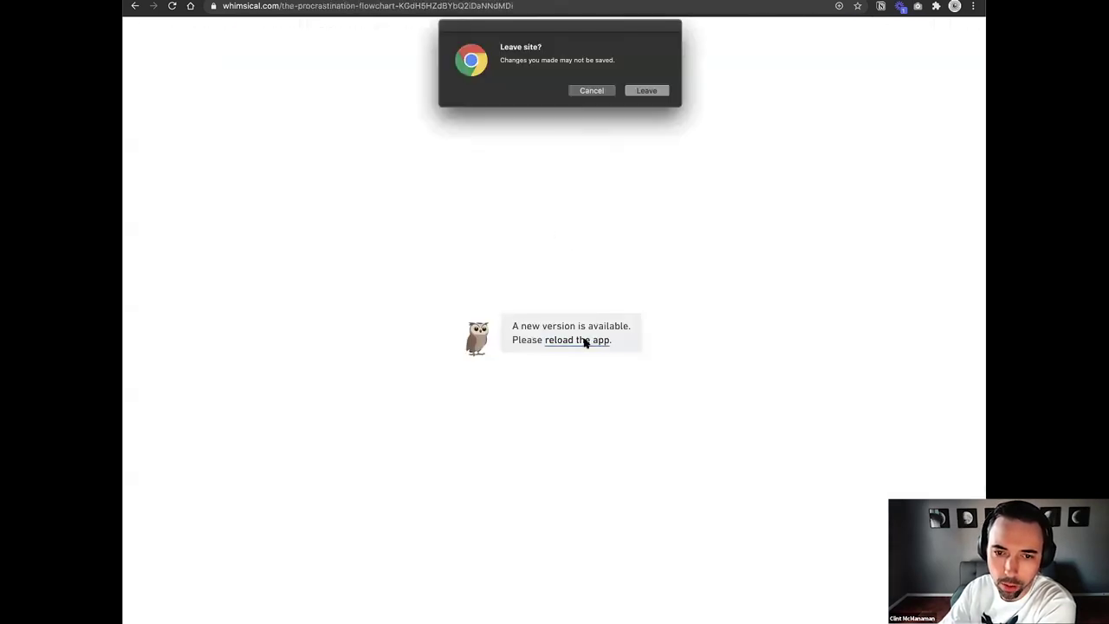
{"action": "left_click", "coordinate": [648, 91]}
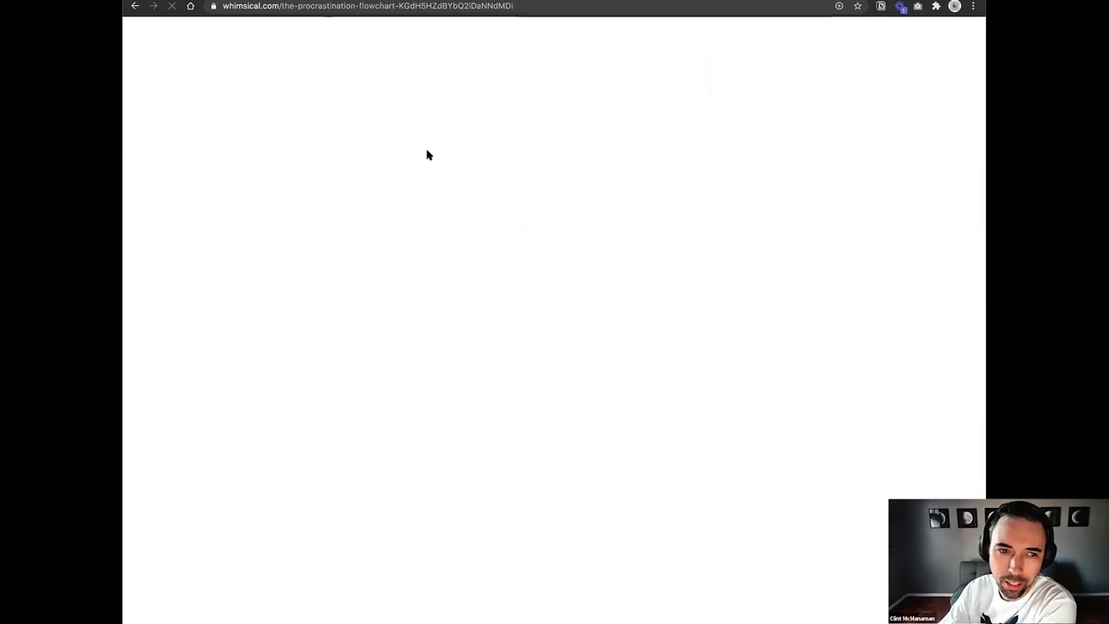